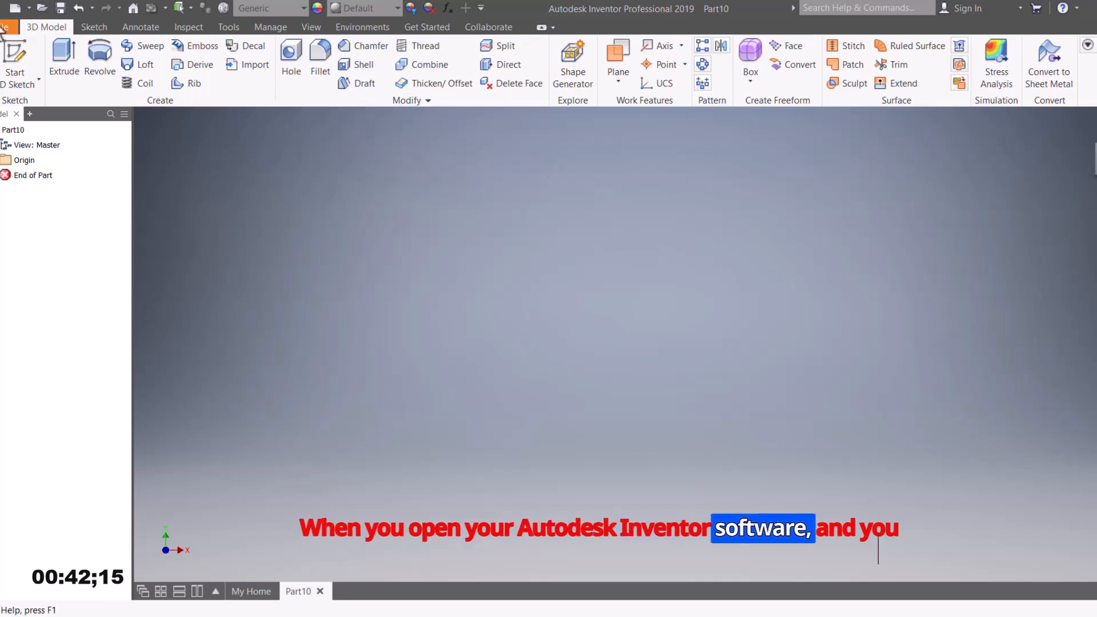
Step: Create a new part from the standard template and accept the style conflict notice
left_click(28, 12)
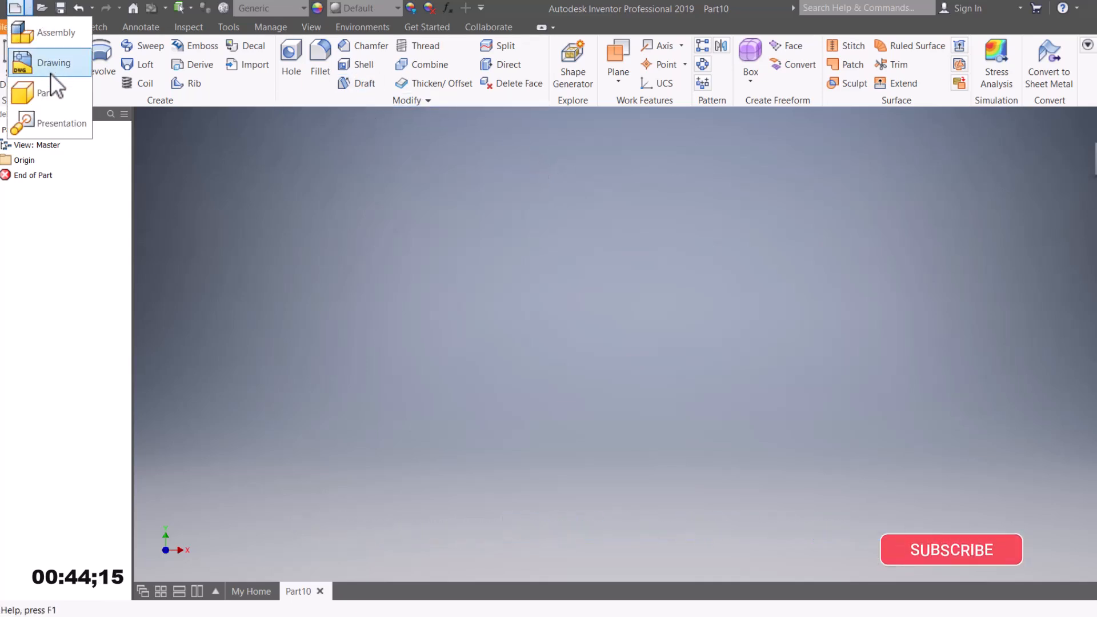
left_click(50, 93)
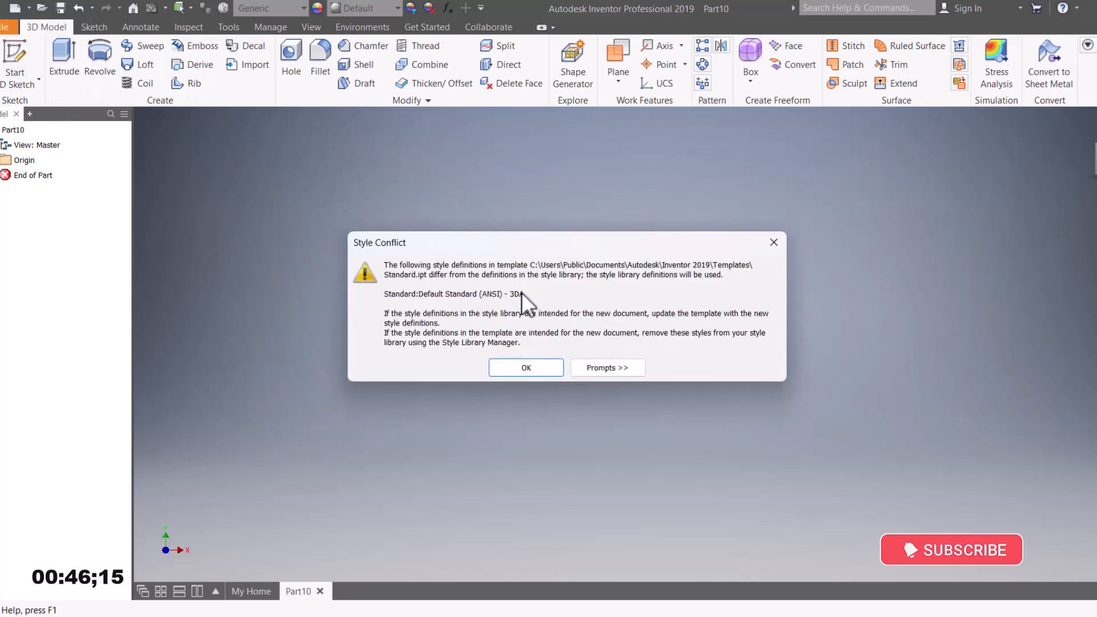
left_click(529, 366)
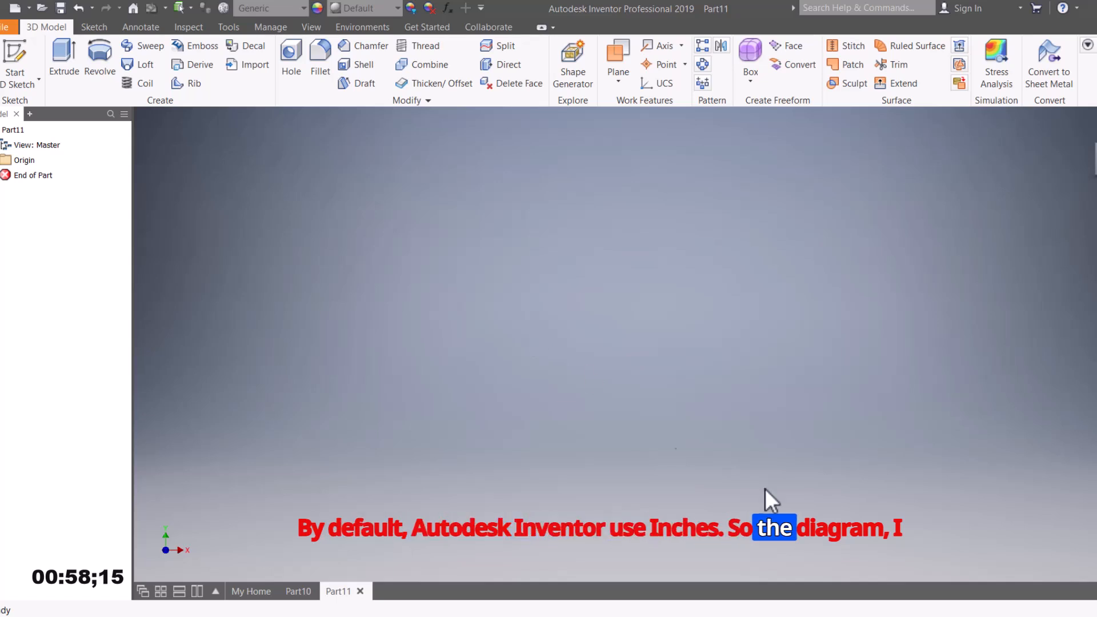
Step: Check the units on the connecting rod drawing and set the part's length unit to millimeter in the document settings
left_click(849, 616)
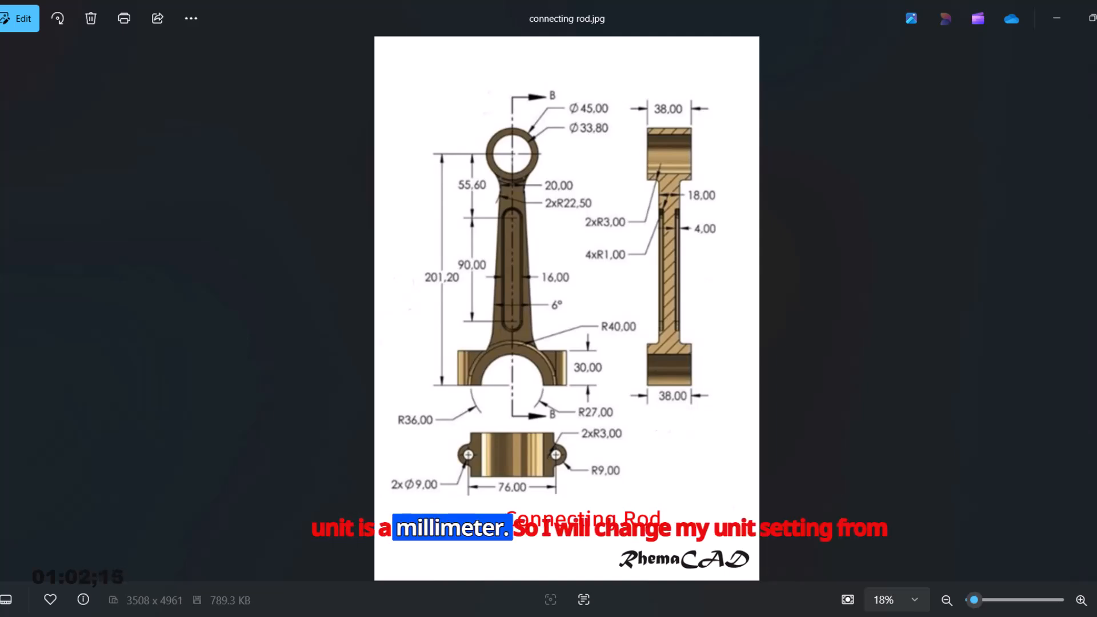
left_click(849, 616)
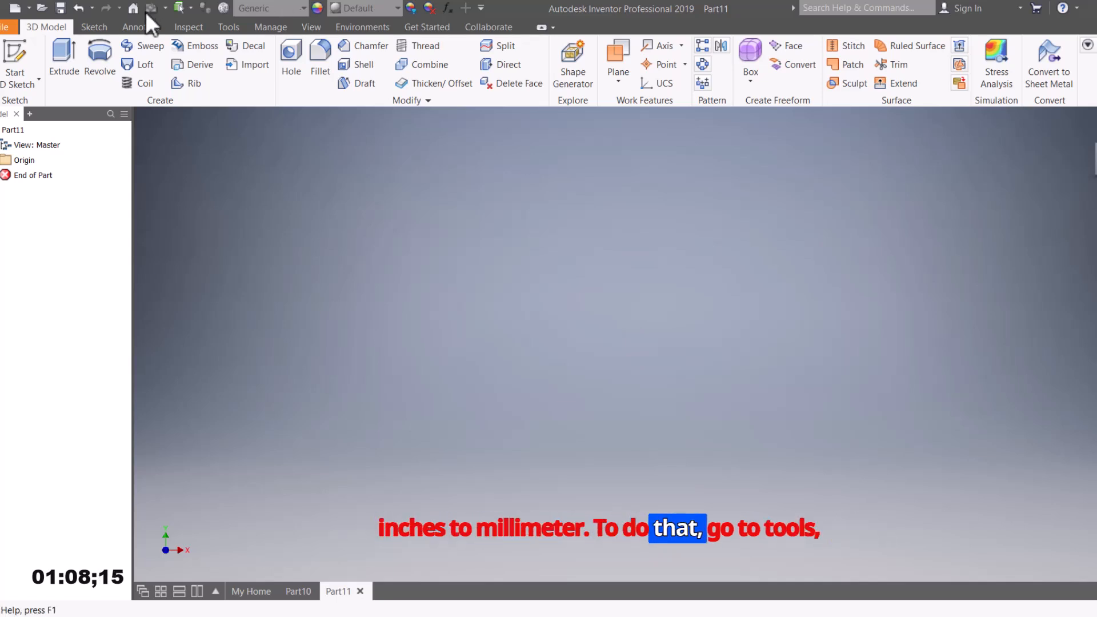
left_click(228, 27)
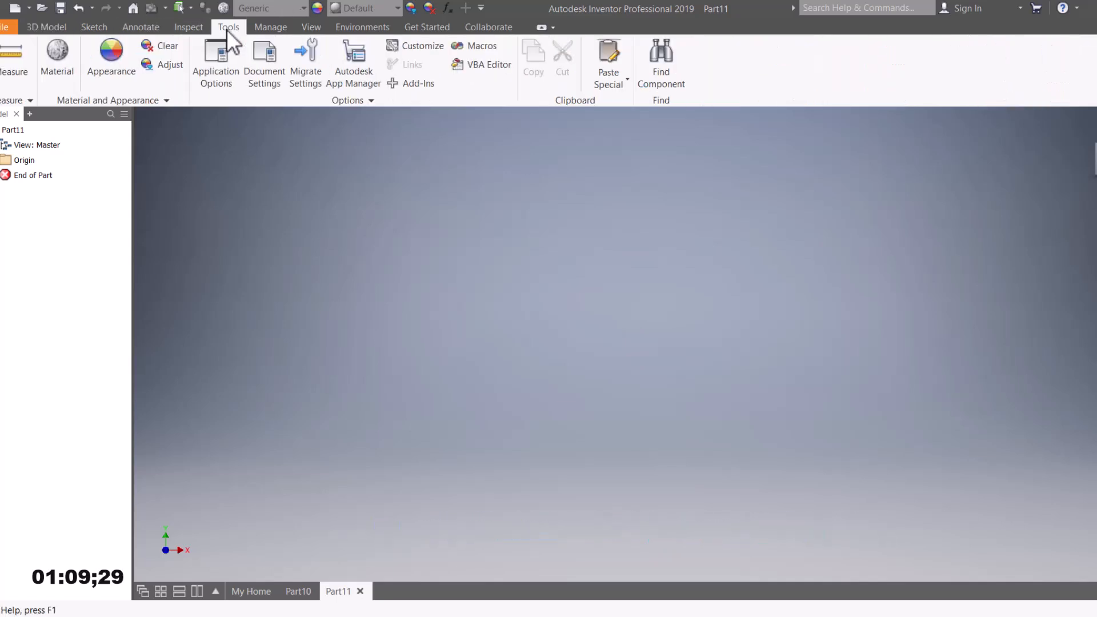
left_click(255, 60)
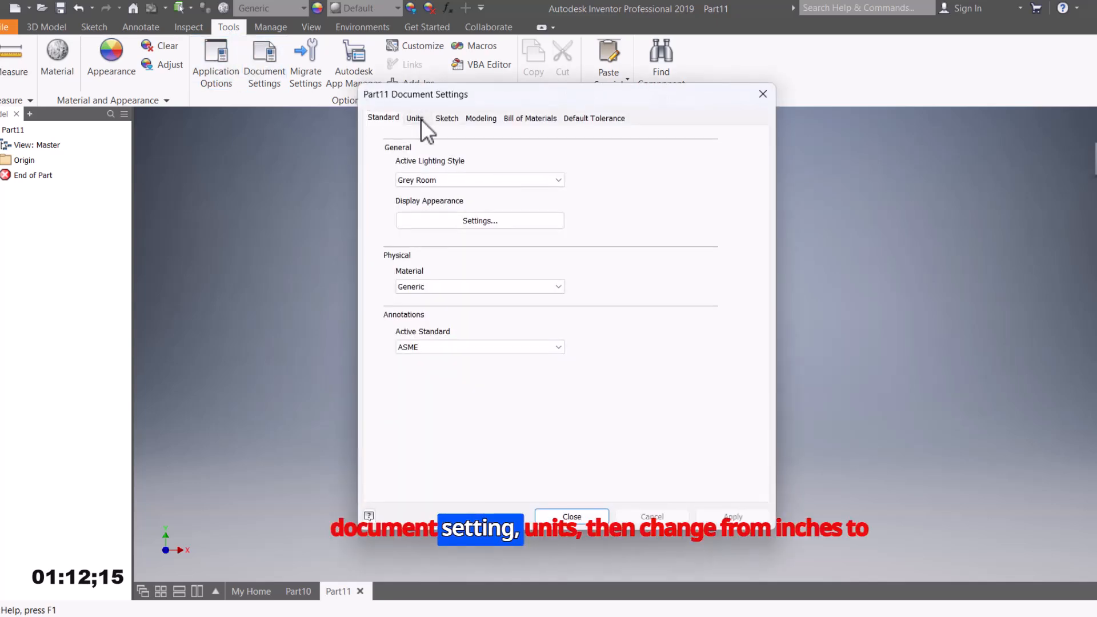
left_click(416, 118)
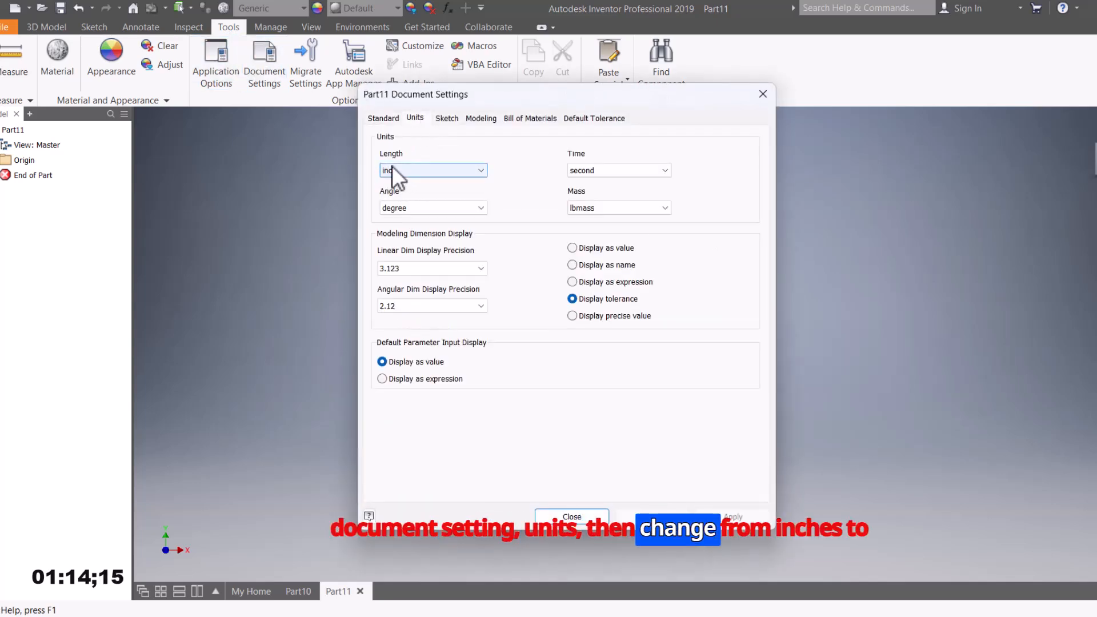
left_click(454, 171)
left_click(432, 210)
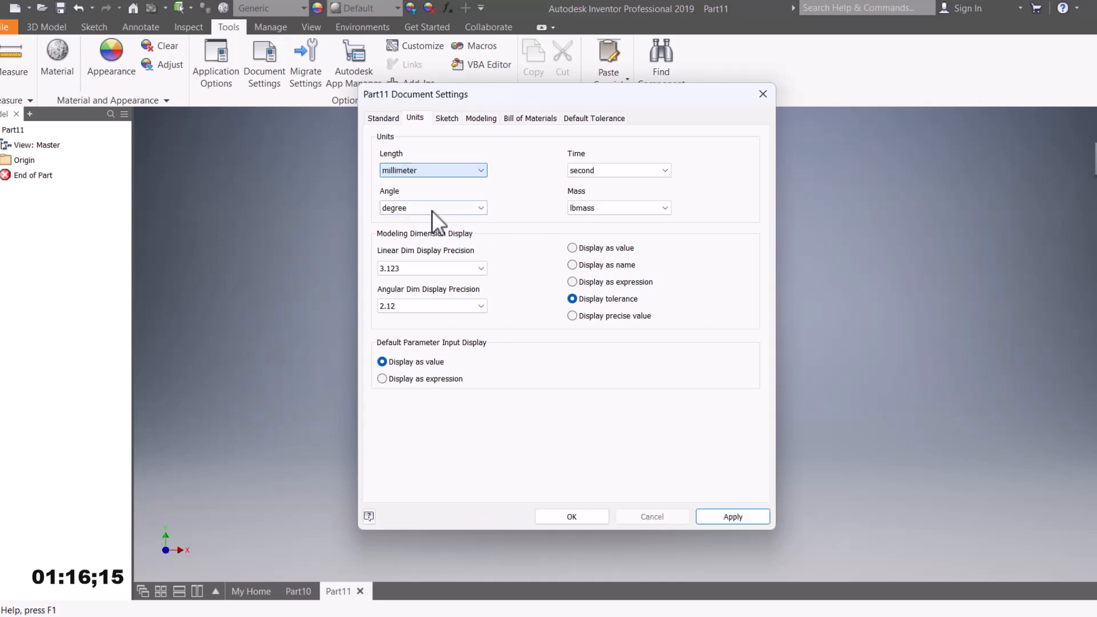
left_click(733, 517)
left_click(571, 517)
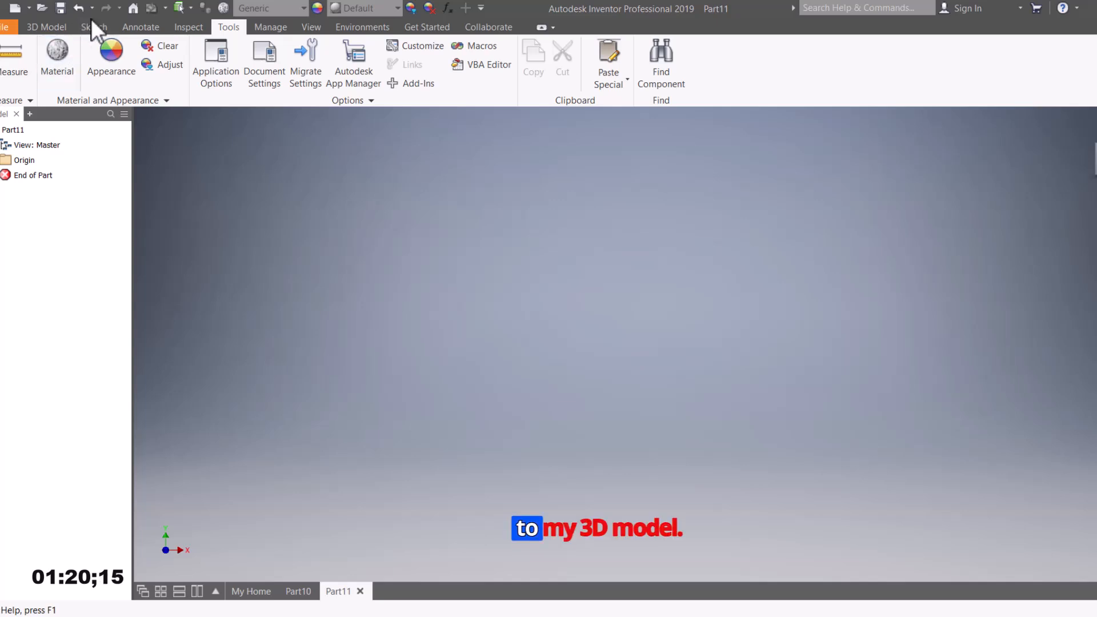
Step: Study the connecting rod reference drawing and start a 2D sketch on the XY plane
left_click(50, 26)
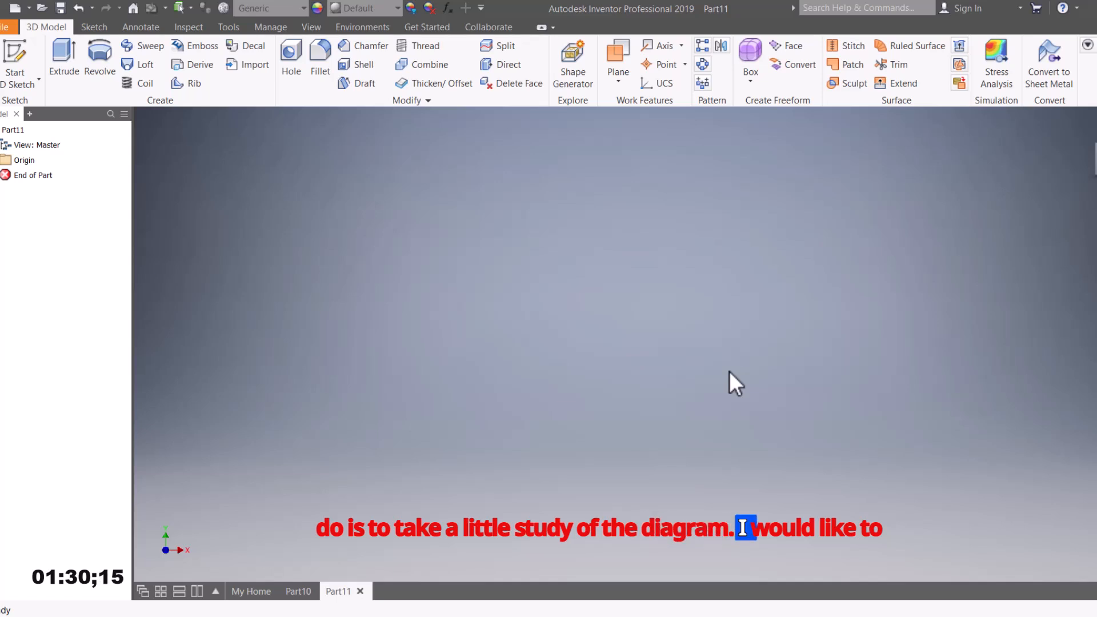
left_click(848, 616)
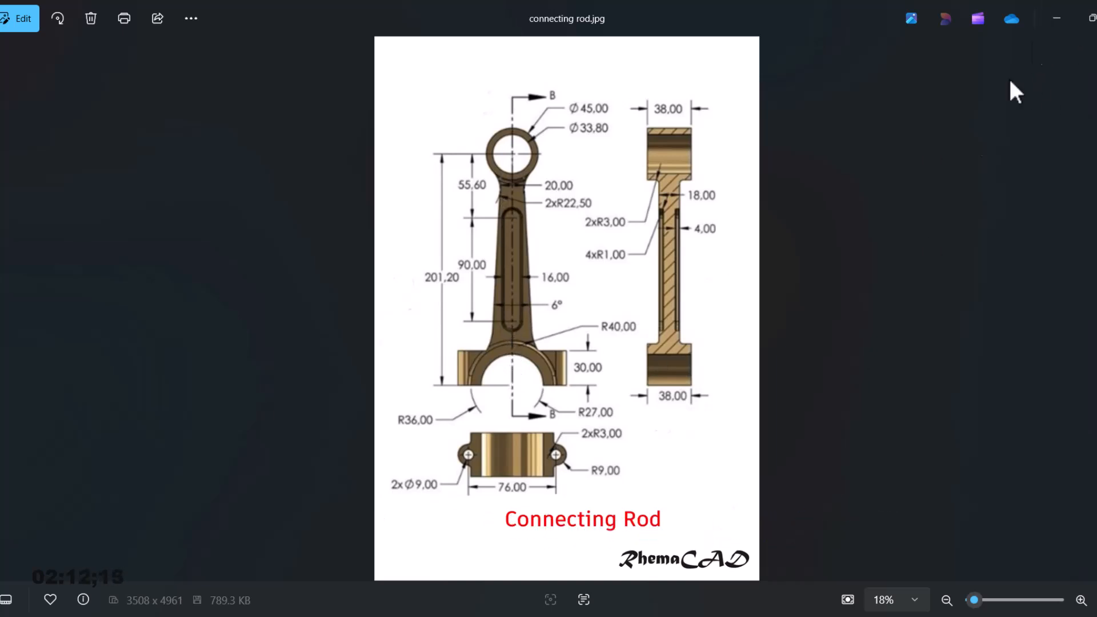
key("alt+Tab")
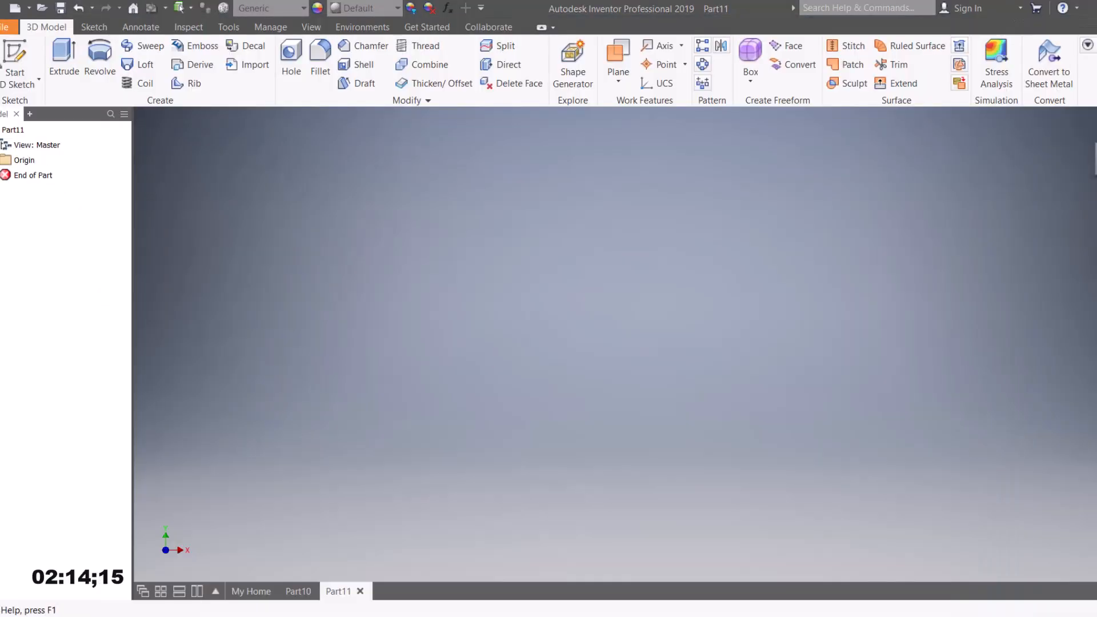
left_click(26, 58)
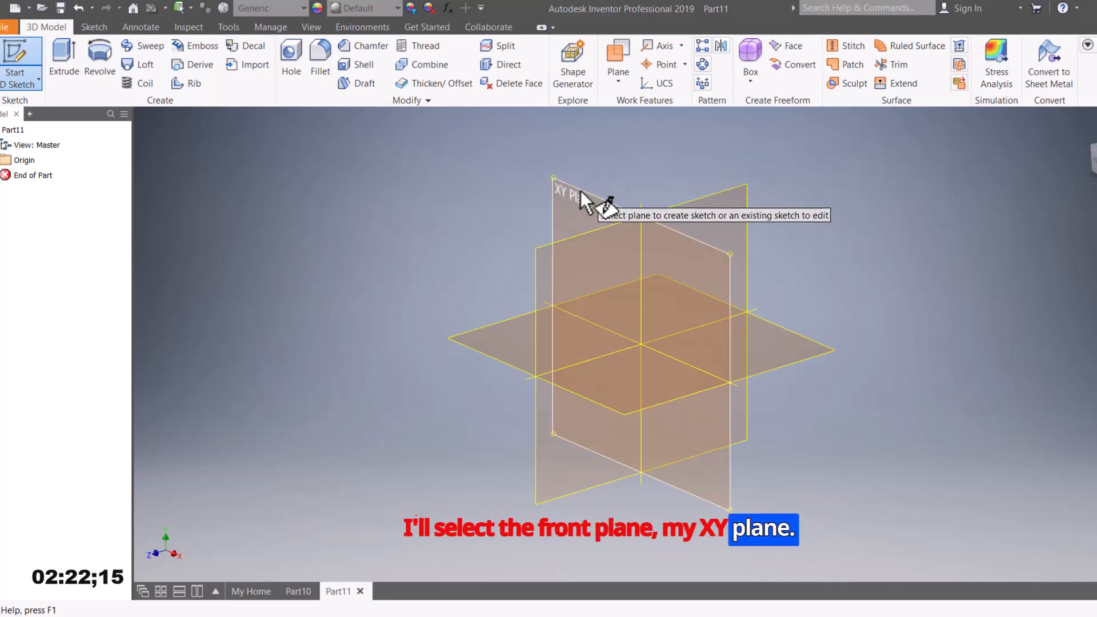
left_click(581, 190)
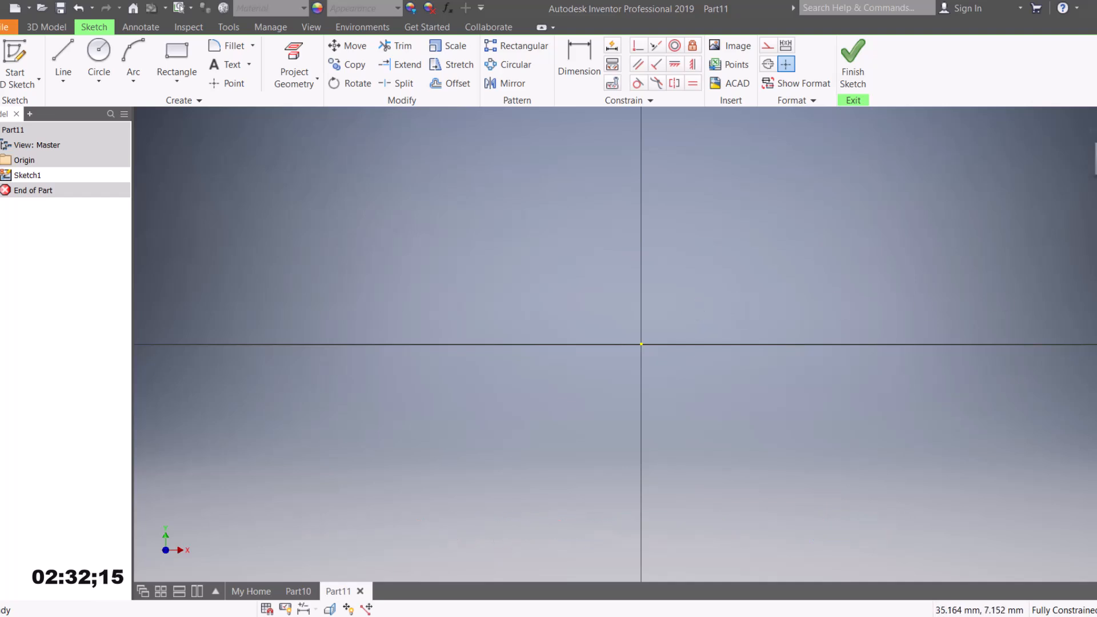
Step: Draw a vertical centerline 201.2 mm long upward from the origin, following the connecting rod drawing
left_click(1096, 254)
left_click_drag(705, 309, 645, 467)
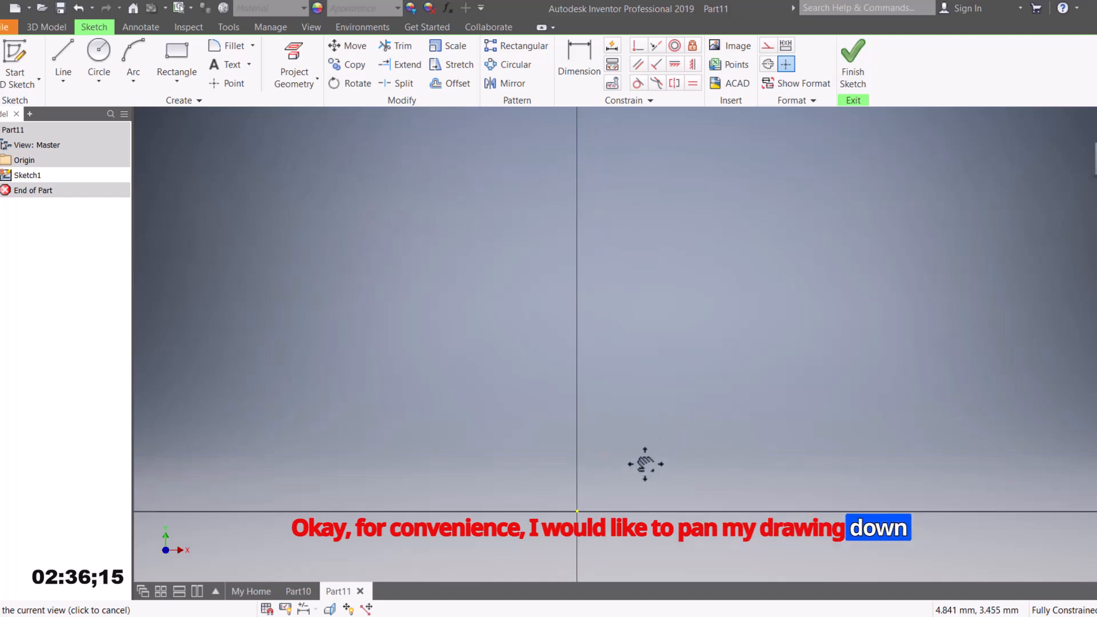
left_click(59, 49)
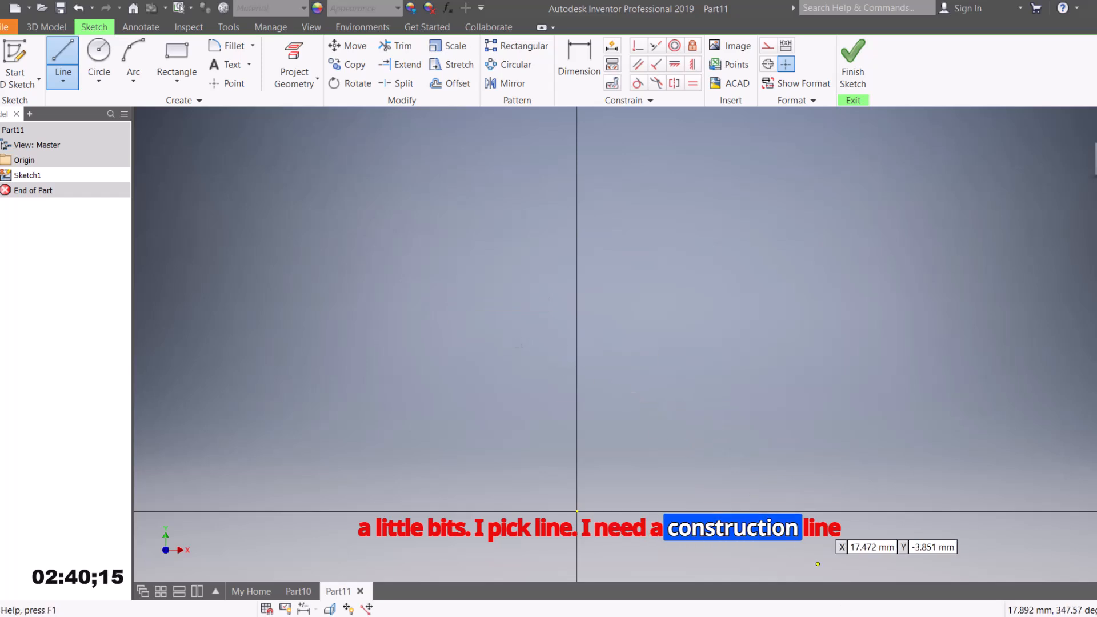
key("alt+Tab")
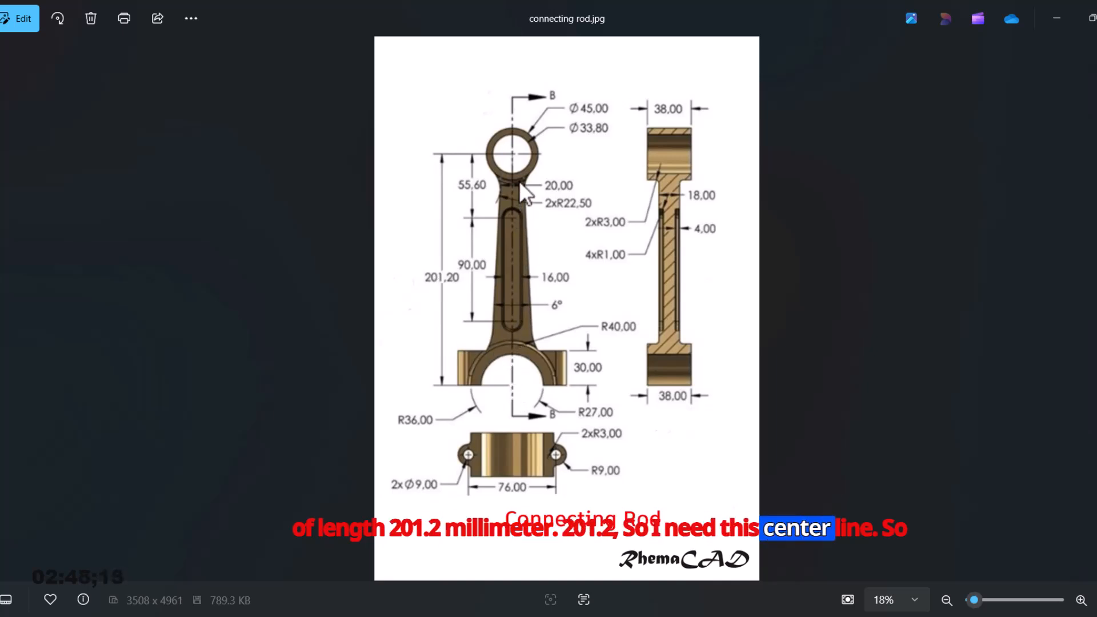
left_click(911, 616)
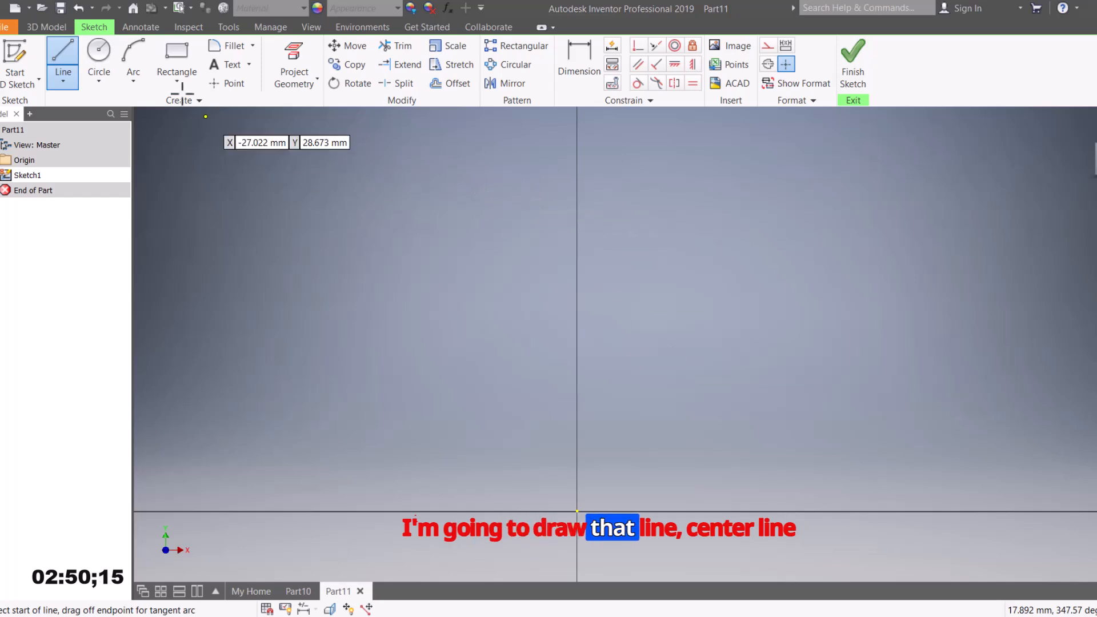
left_click(771, 66)
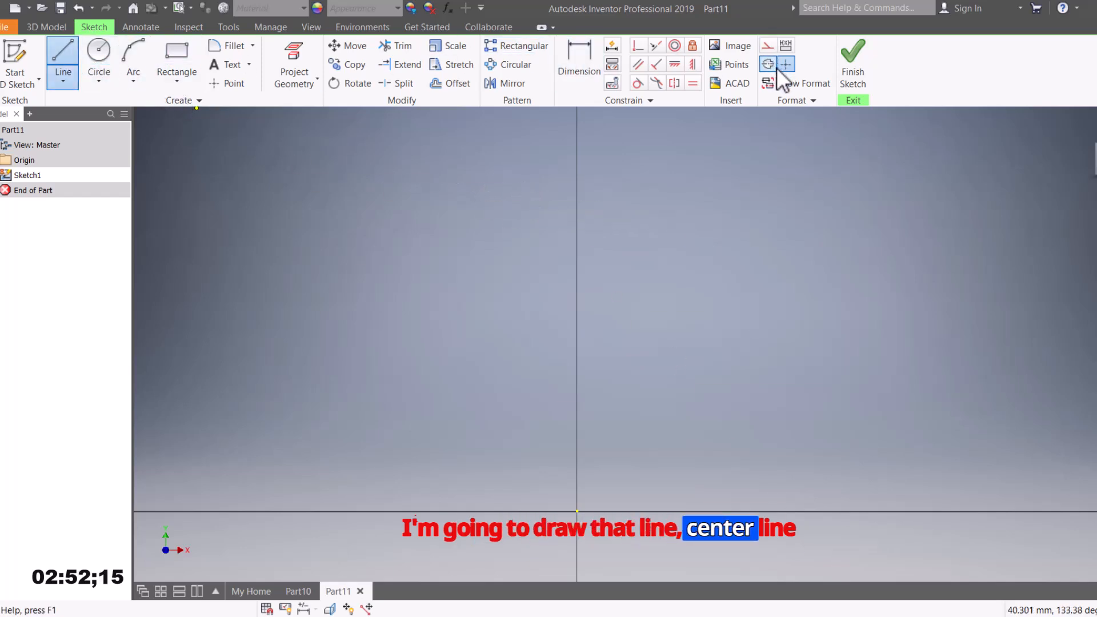
left_click(577, 512)
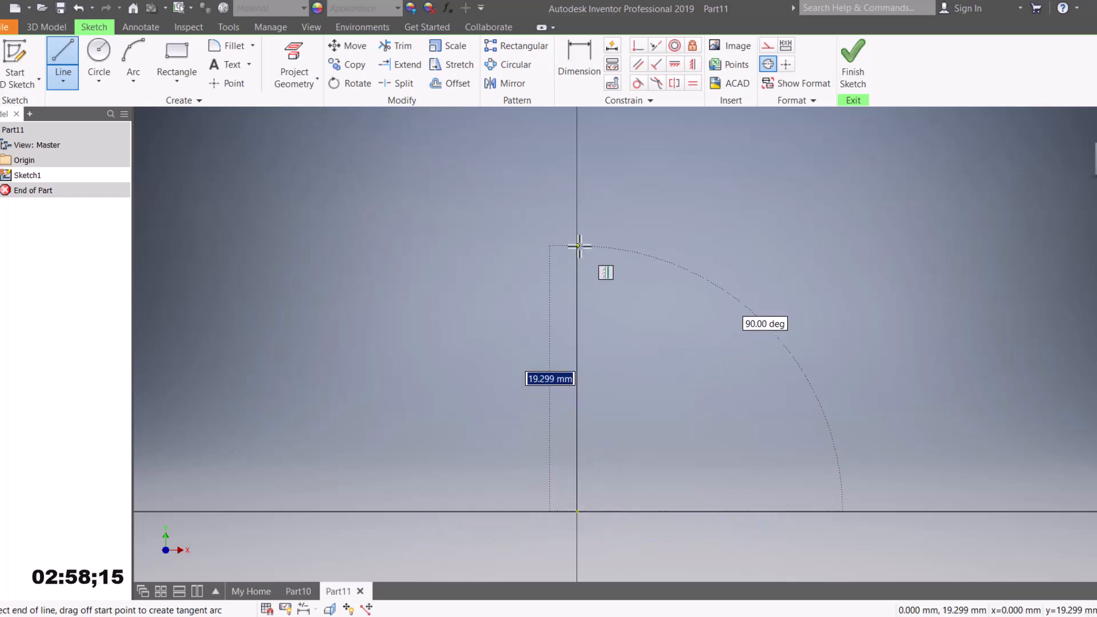
type("201.2")
key("Return")
scroll(598, 260, "up", 5)
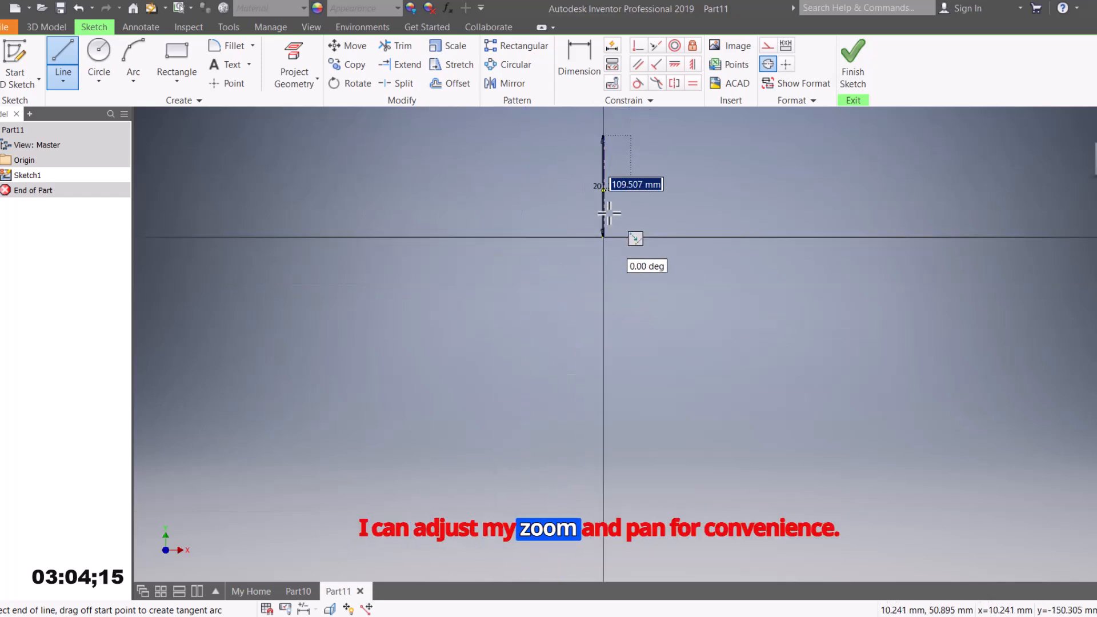
scroll(619, 166, "up", 2)
middle_click_drag(619, 166, 609, 257)
scroll(609, 257, "down", 1)
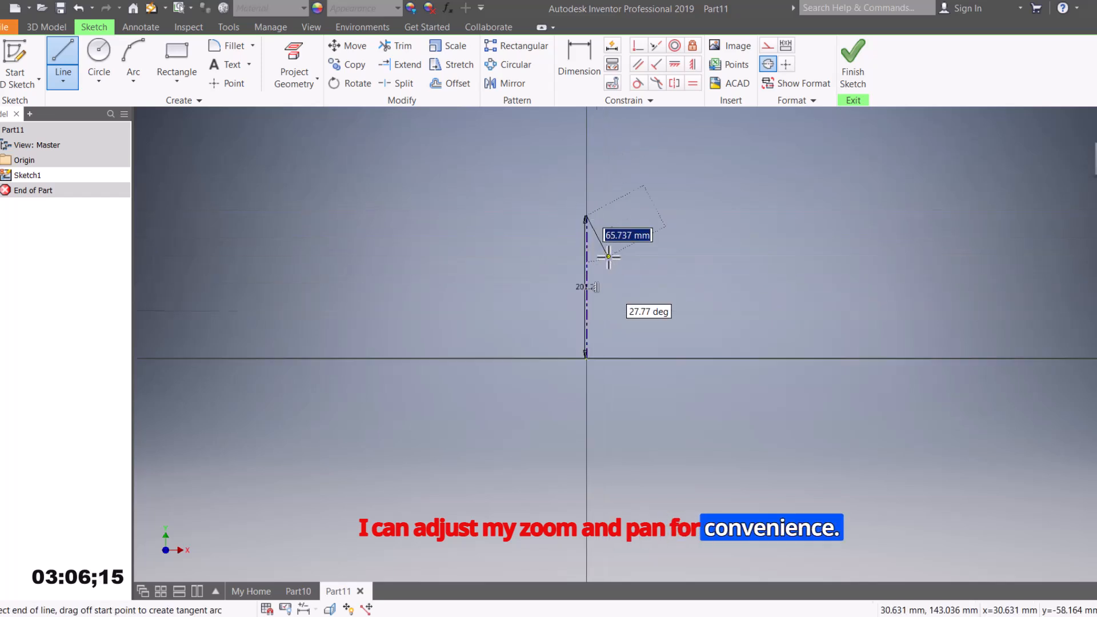
scroll(609, 256, "down", 5)
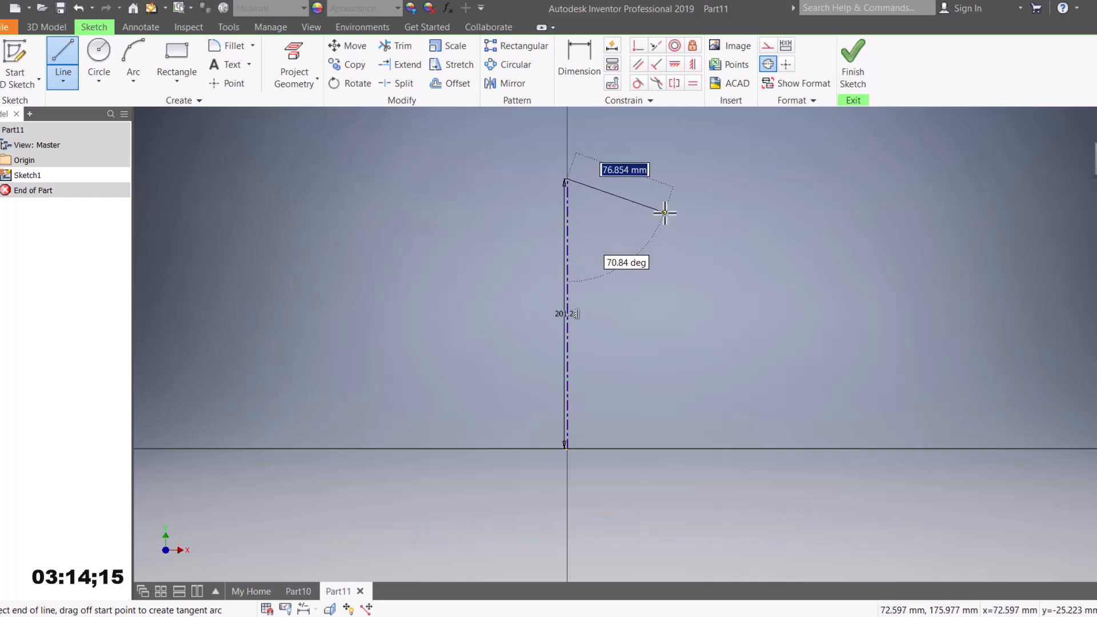
key("Escape")
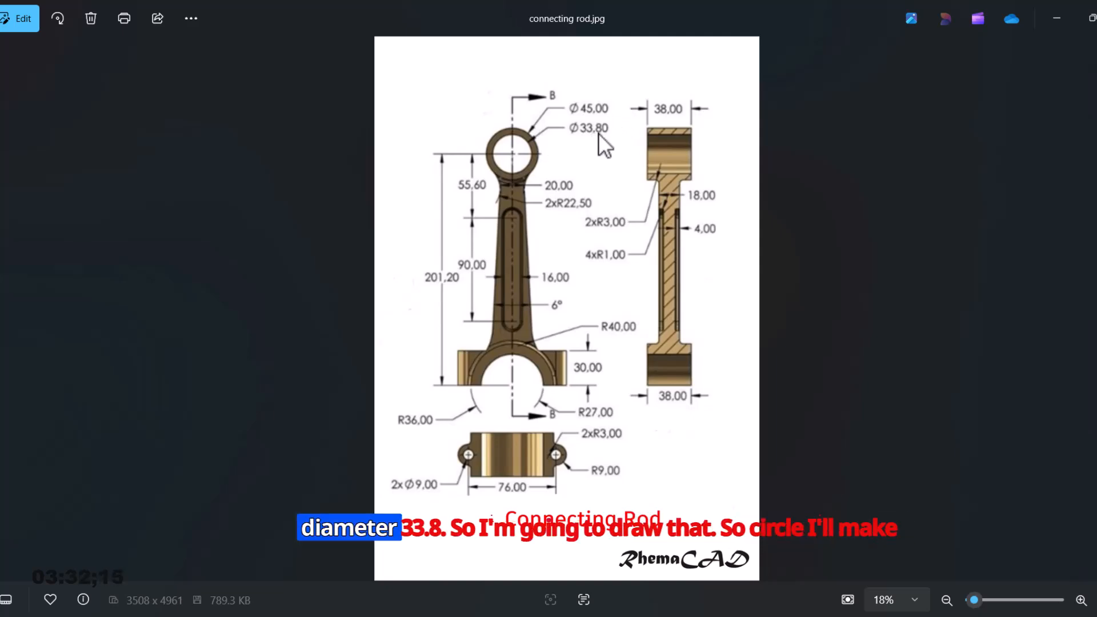
Step: Turn off centerline formatting and draw a 33.8 mm diameter circle centred on the centerline's upper endpoint
key("alt+Tab")
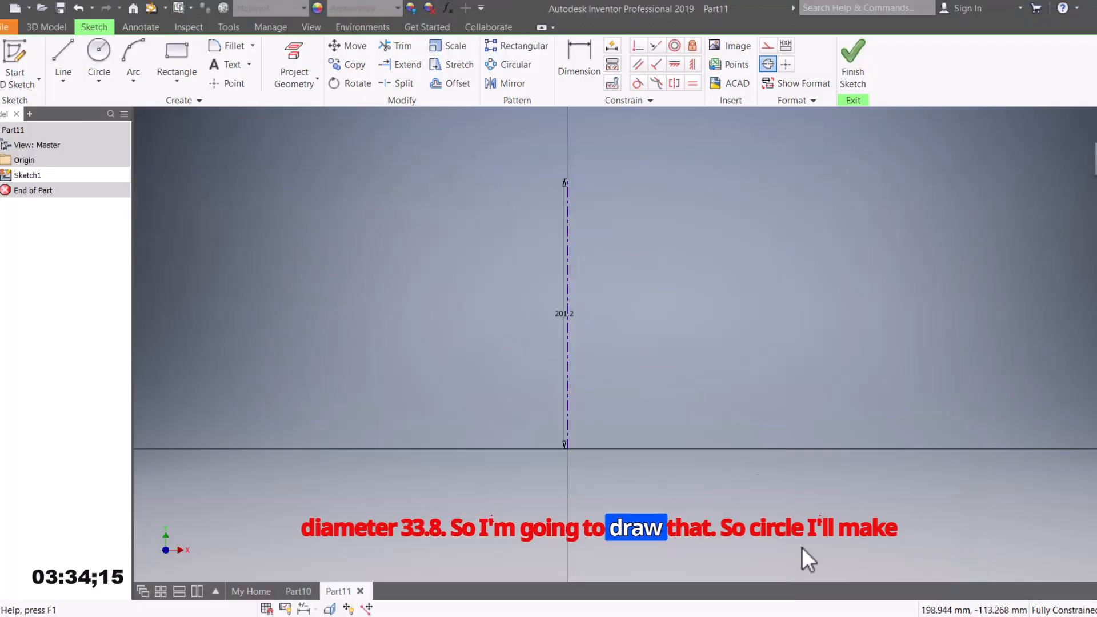
left_click(102, 50)
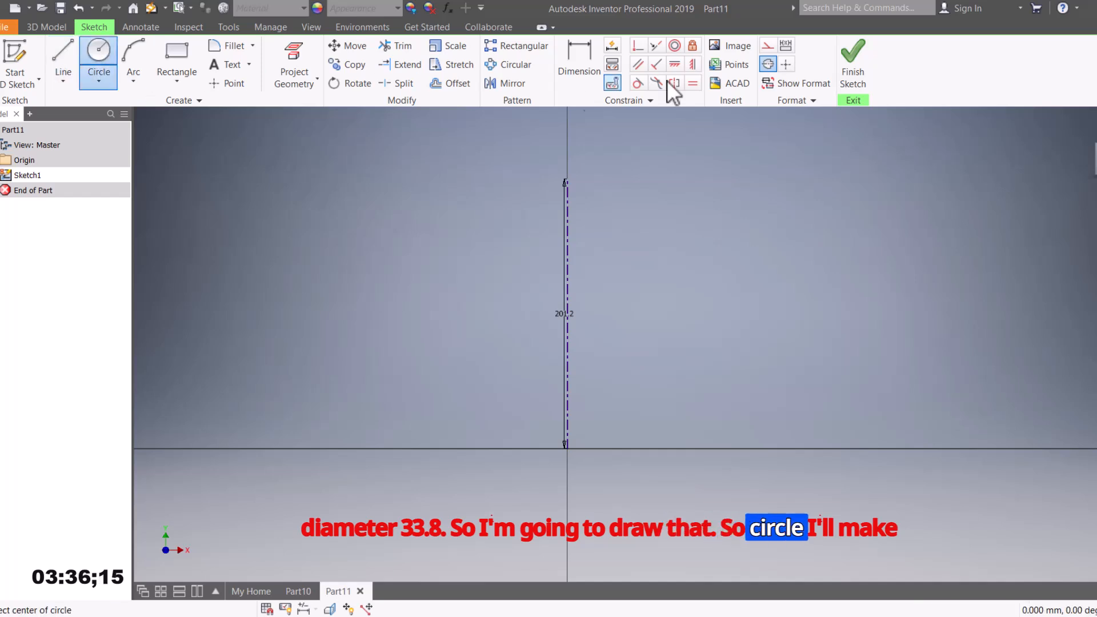
left_click(769, 64)
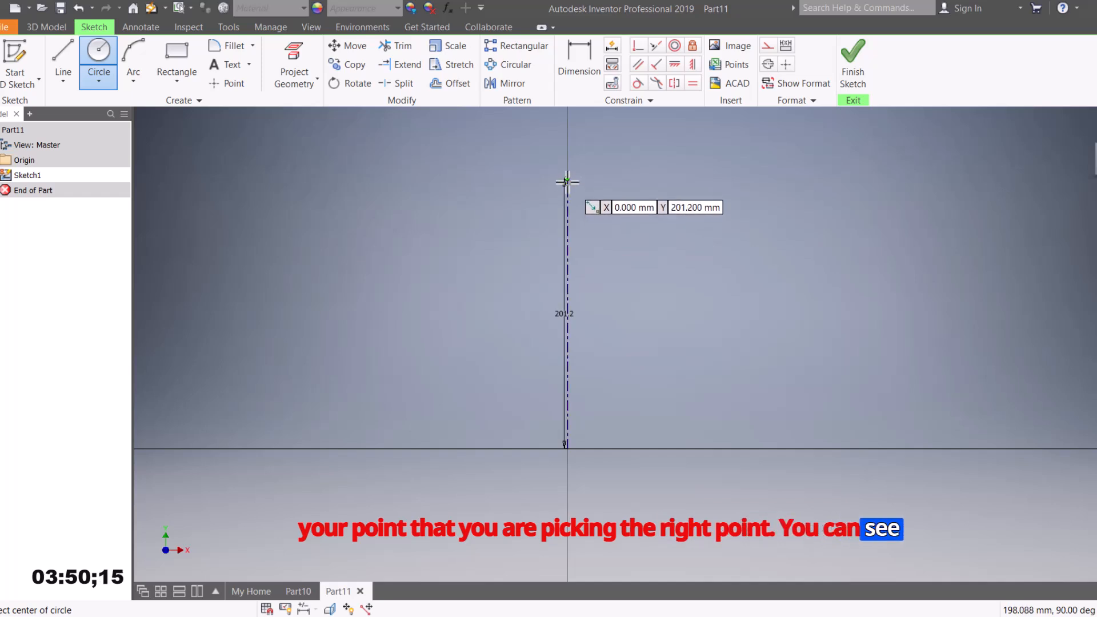
left_click(567, 180)
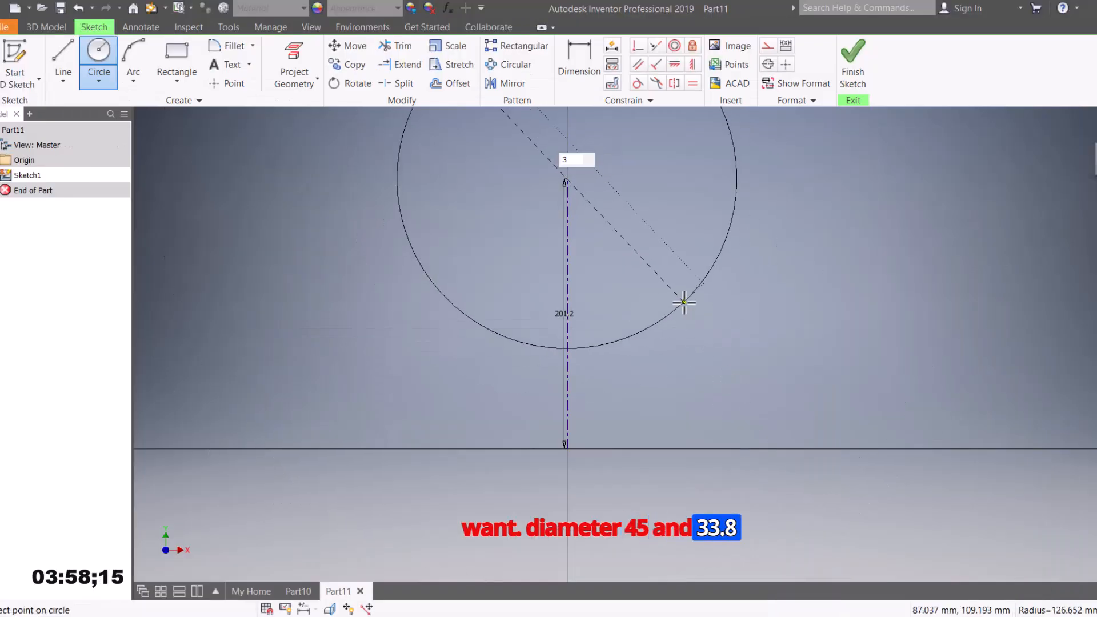
key("Return")
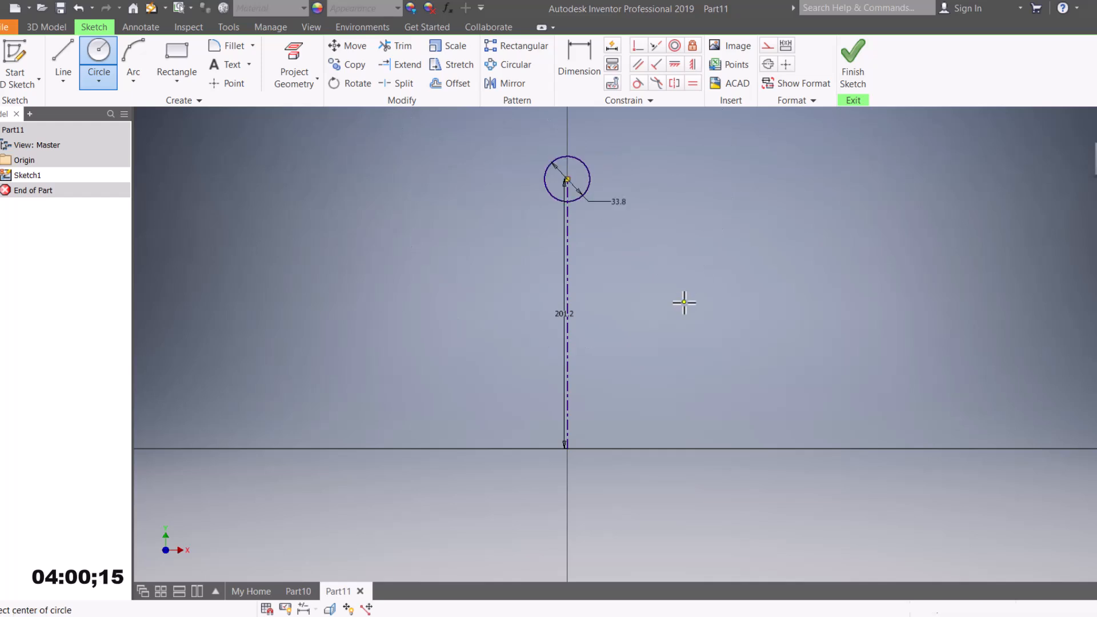
Step: Draw a concentric 45 mm diameter circle around the 33.8 mm circle
left_click(567, 180)
type("45")
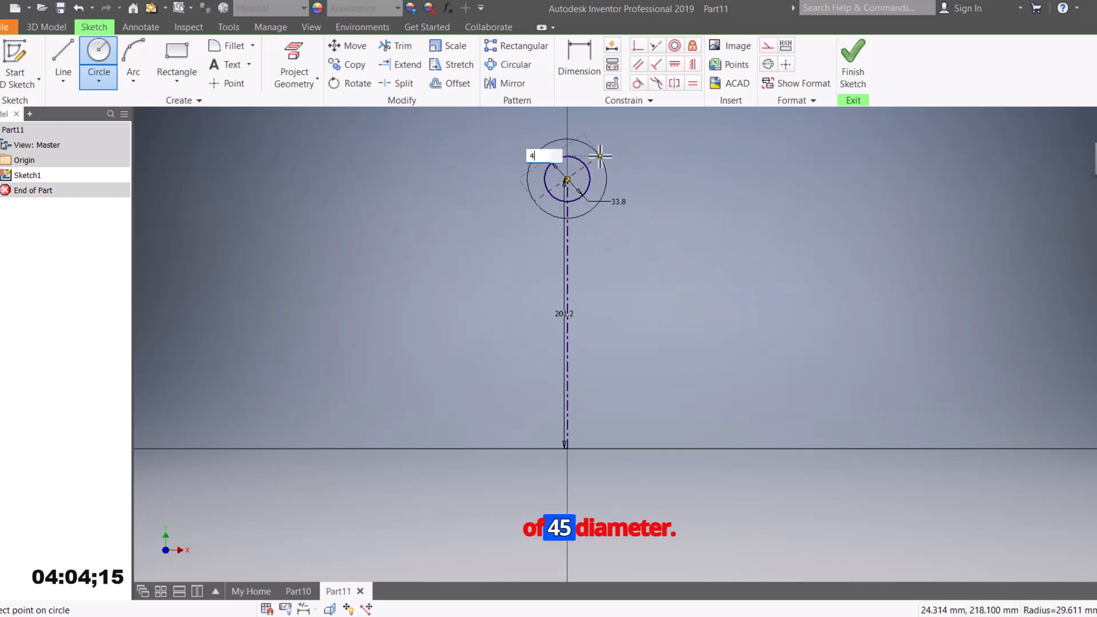
key("Return")
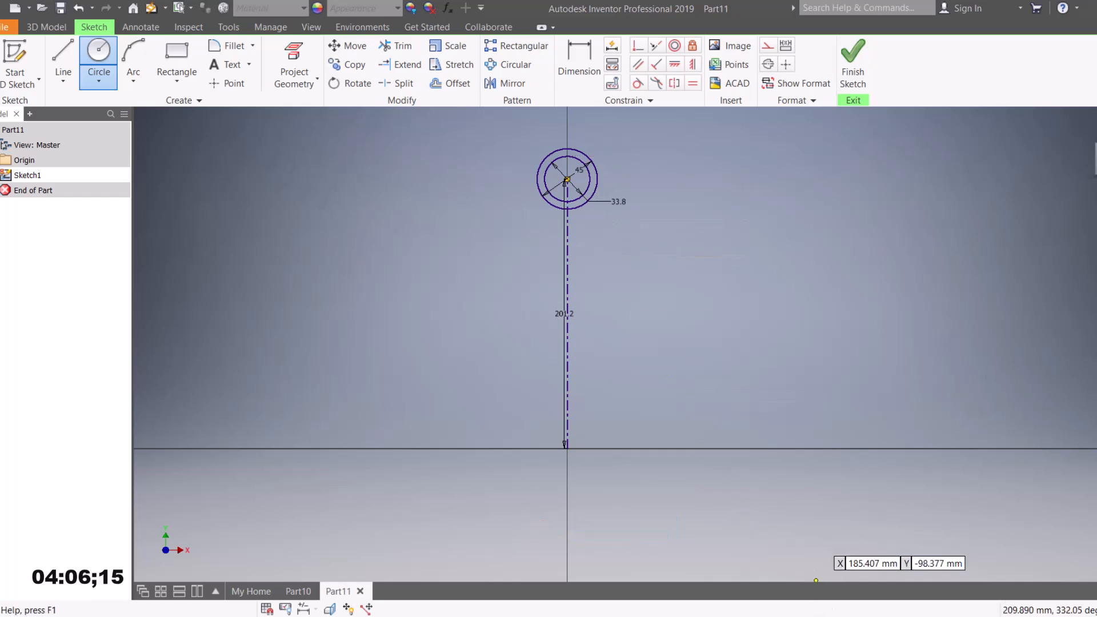
Step: Draw a 180-degree center-point arc of 36 mm radius centred on the origin, following the reference drawing
left_click(823, 615)
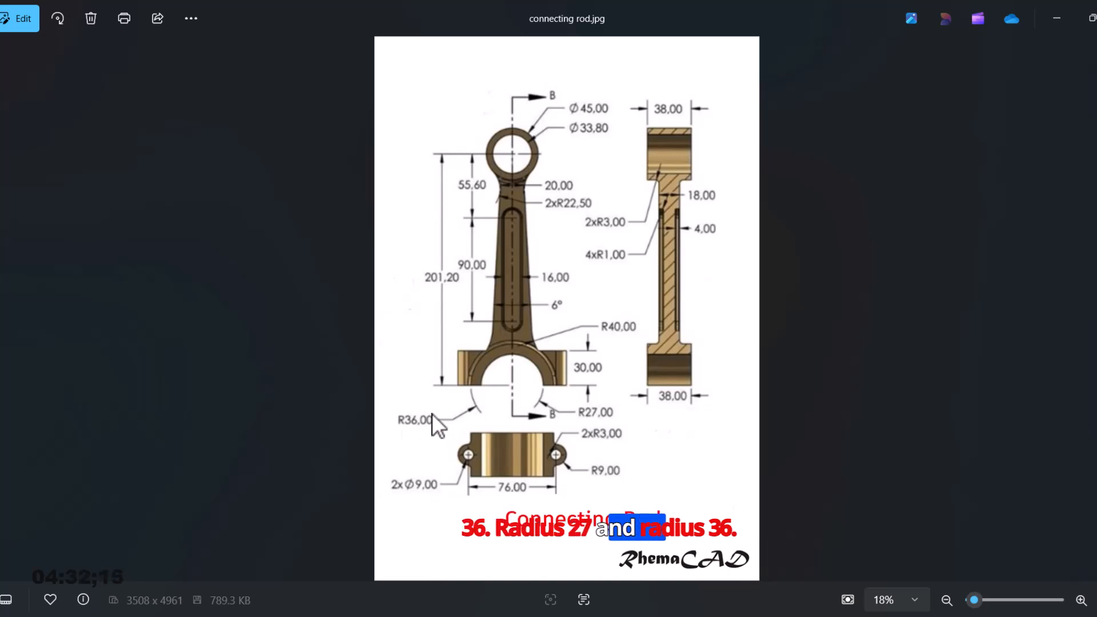
left_click(849, 616)
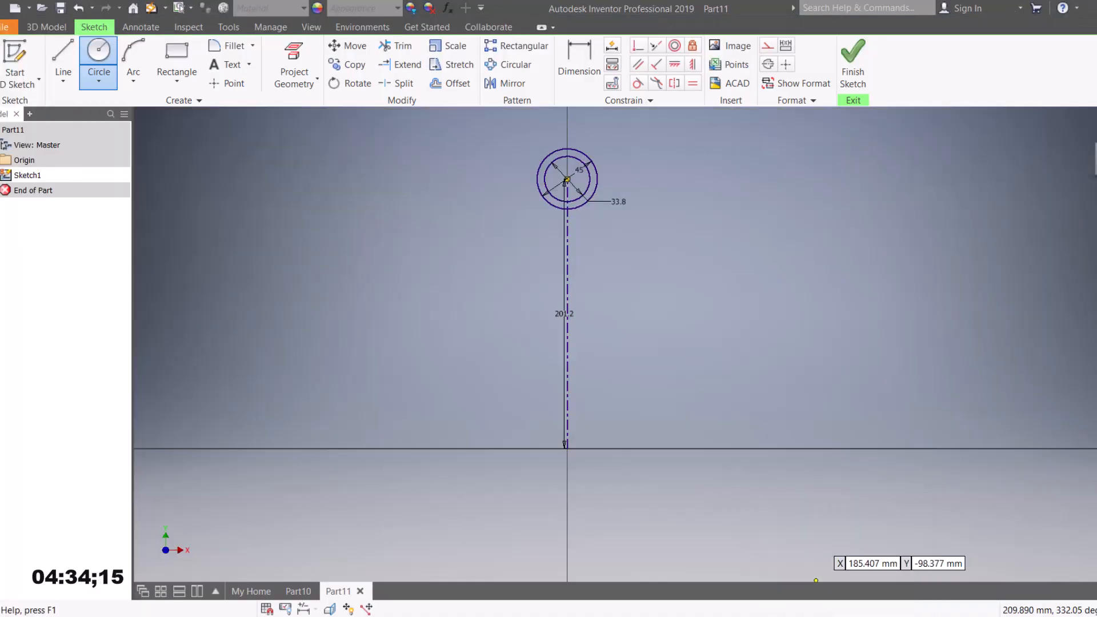
left_click(136, 74)
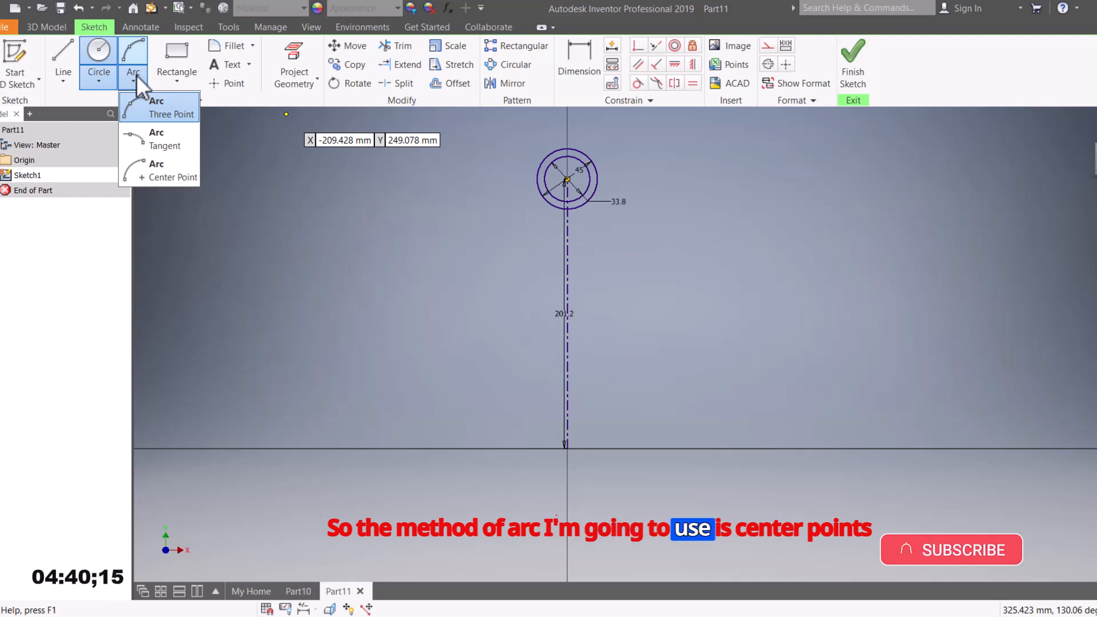
left_click(146, 178)
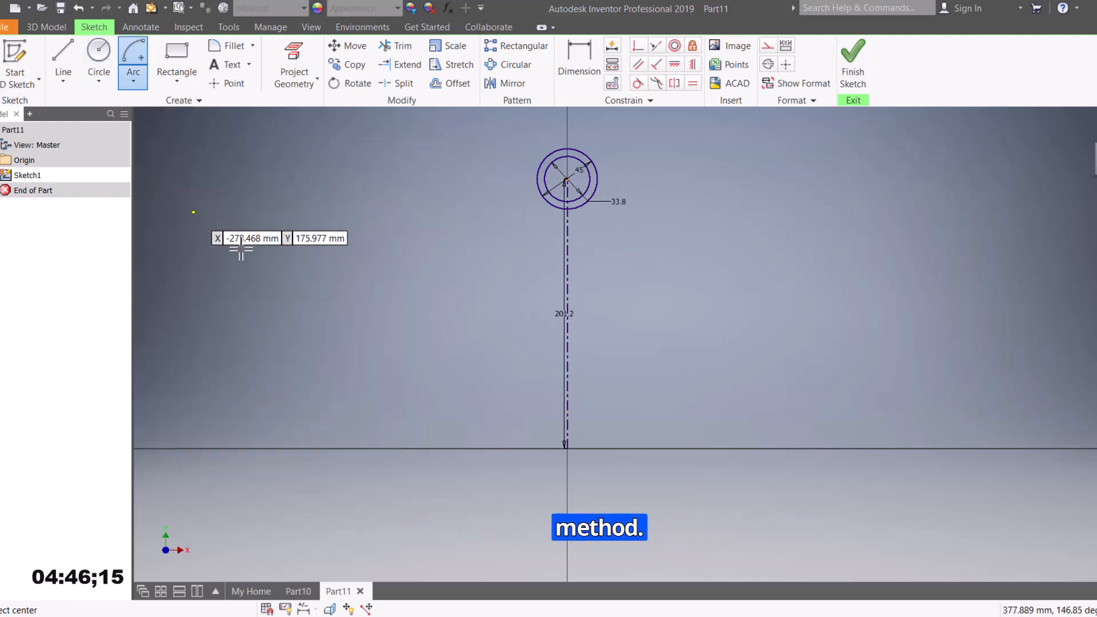
left_click(567, 449)
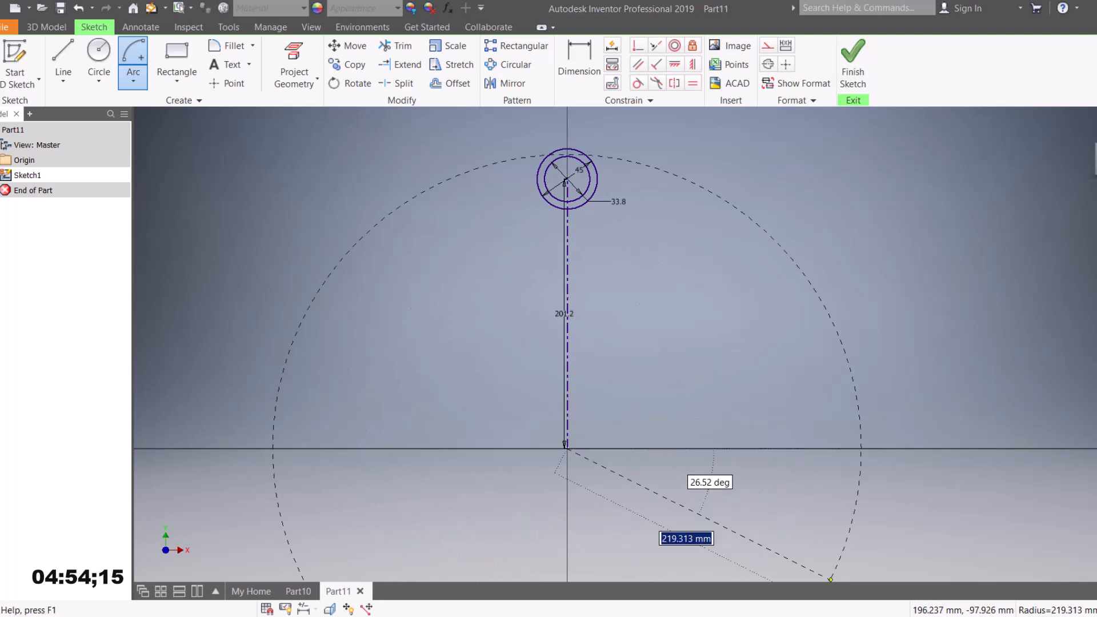
key("alt+Tab")
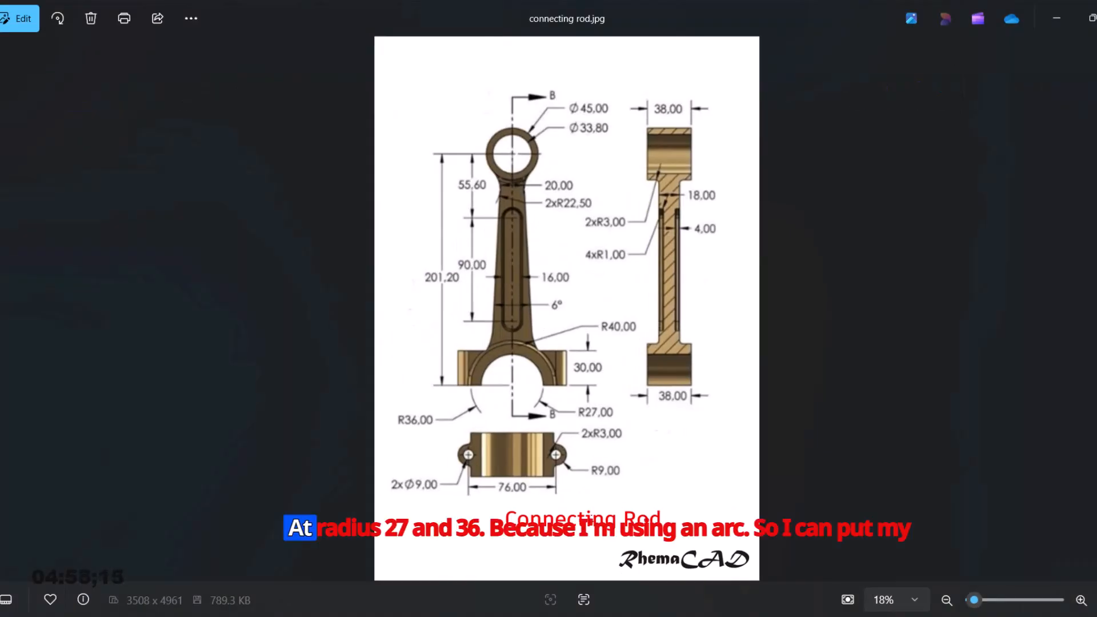
key("alt+Tab")
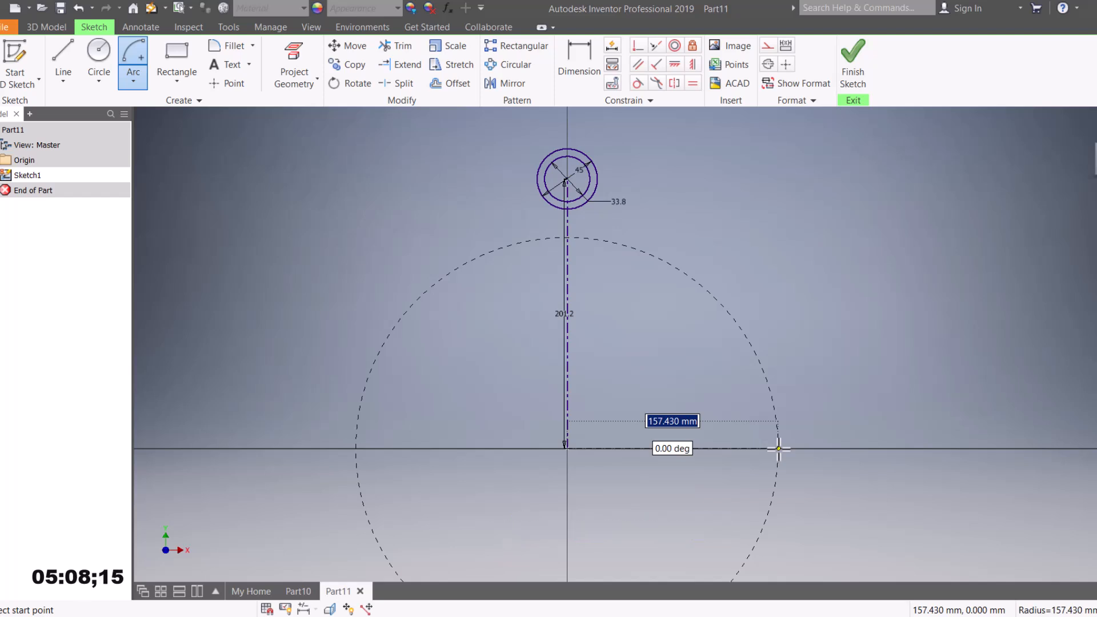
key("Tab")
key("Return")
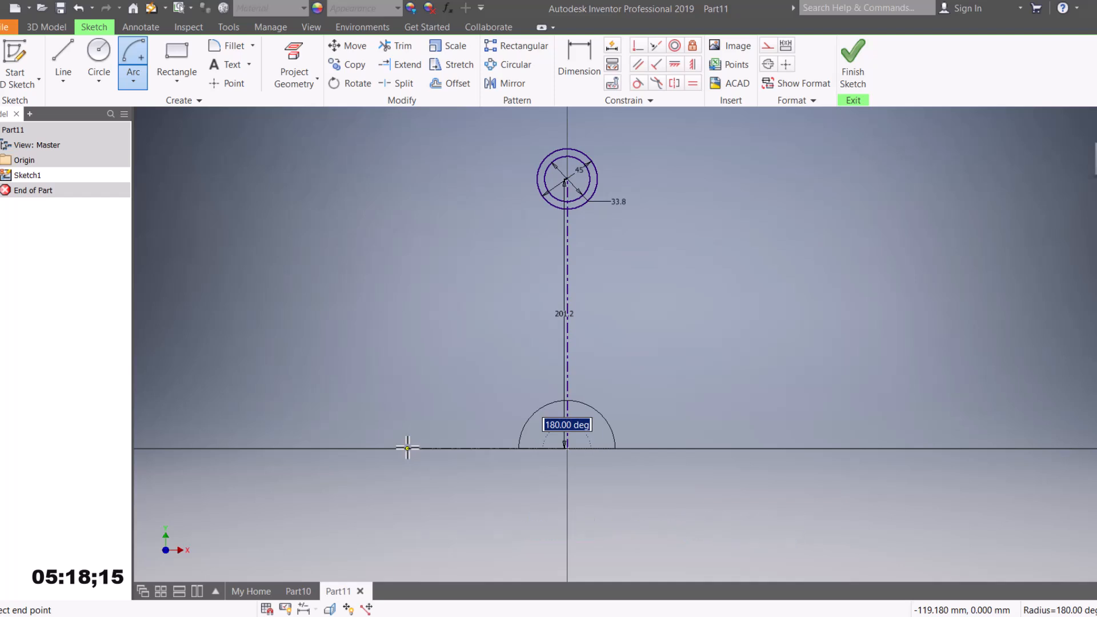
key("Return")
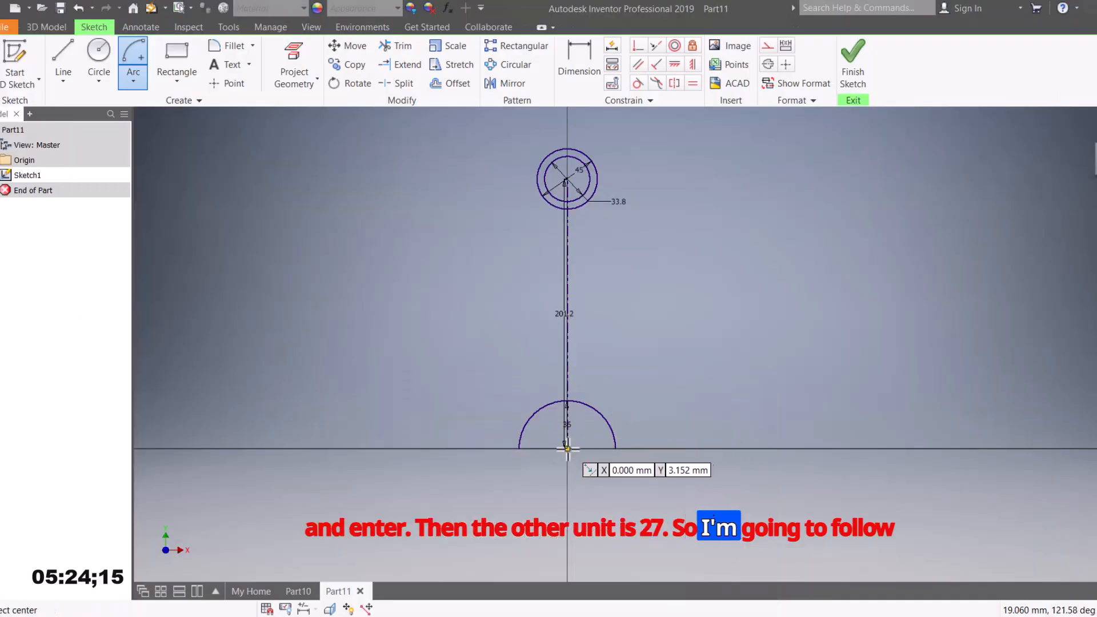
Step: Draw a concentric 180-degree center-point arc of 27 mm radius inside the 36 mm arc
scroll(572, 458, "down", 5)
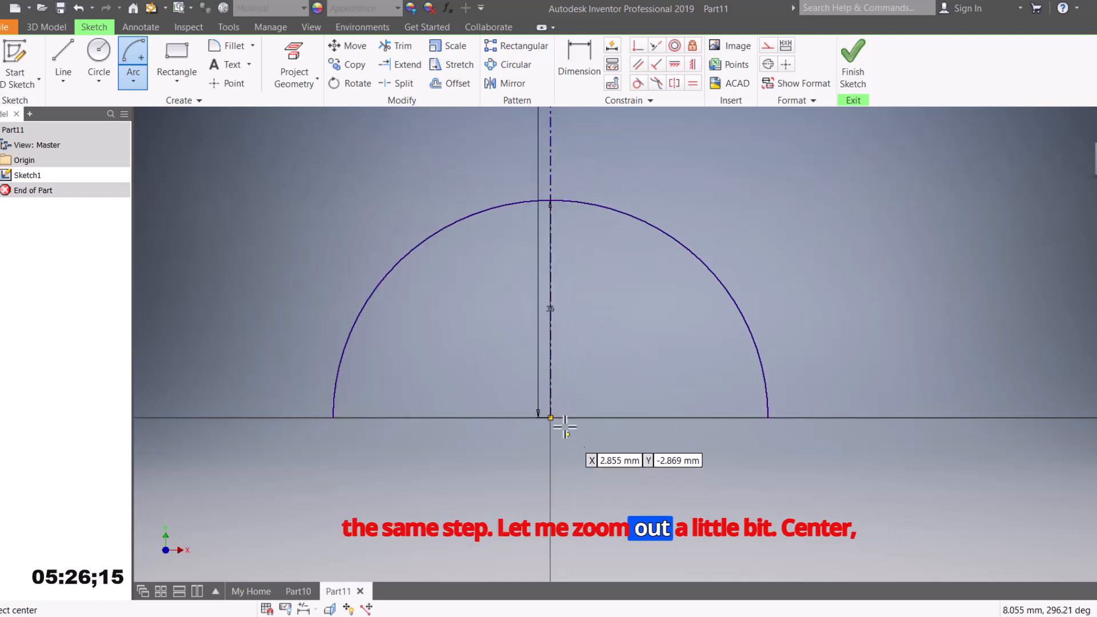
left_click(540, 414)
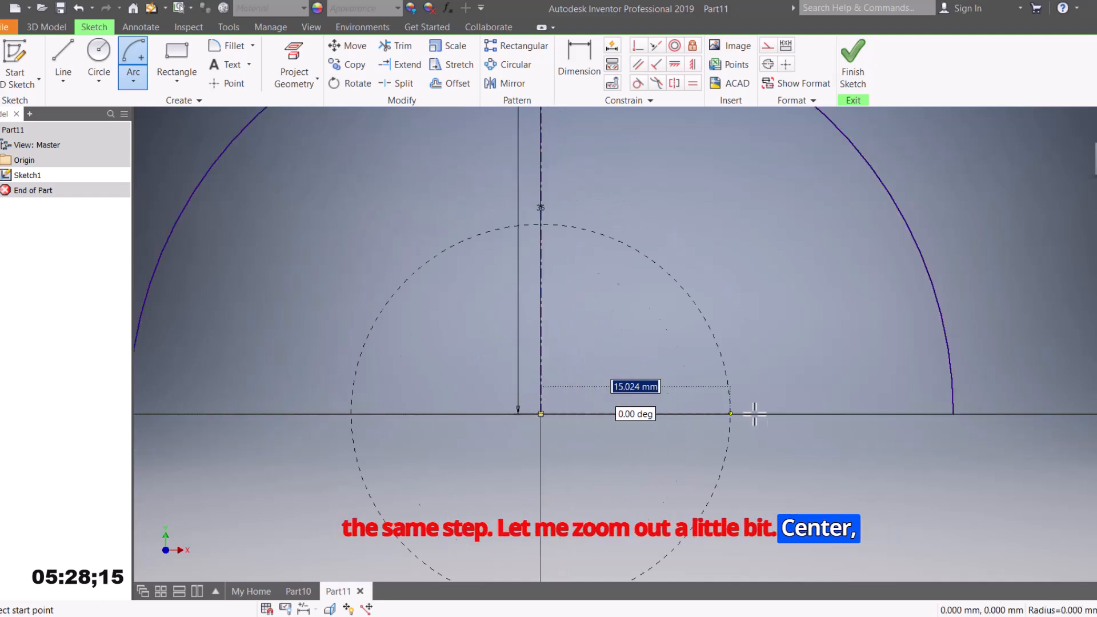
type("27")
key("Return")
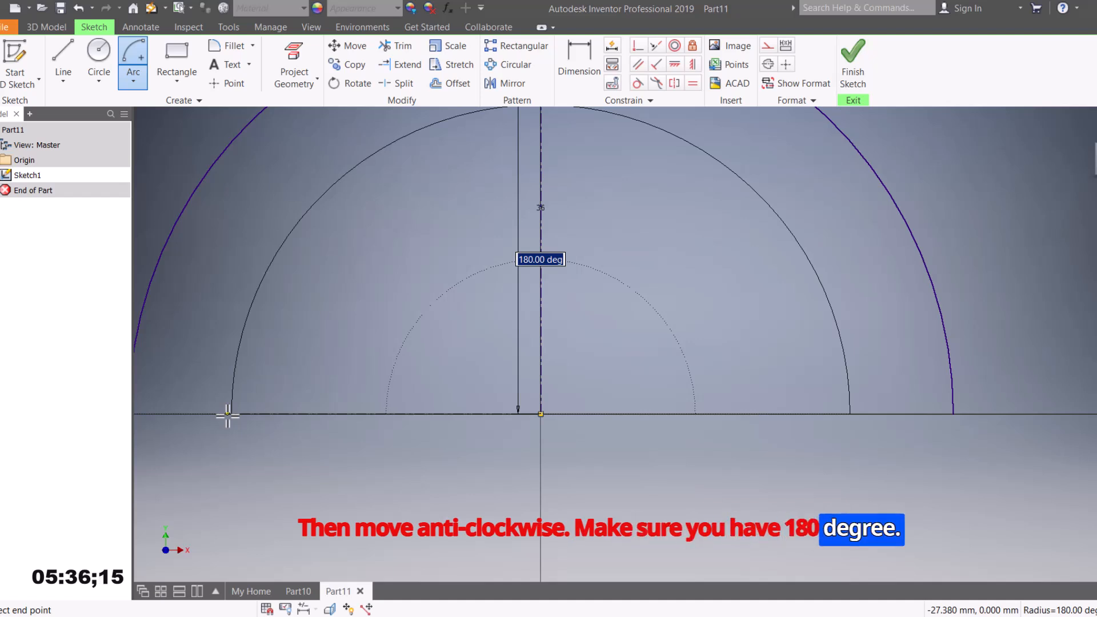
left_click(227, 415)
scroll(432, 371, "down", 5)
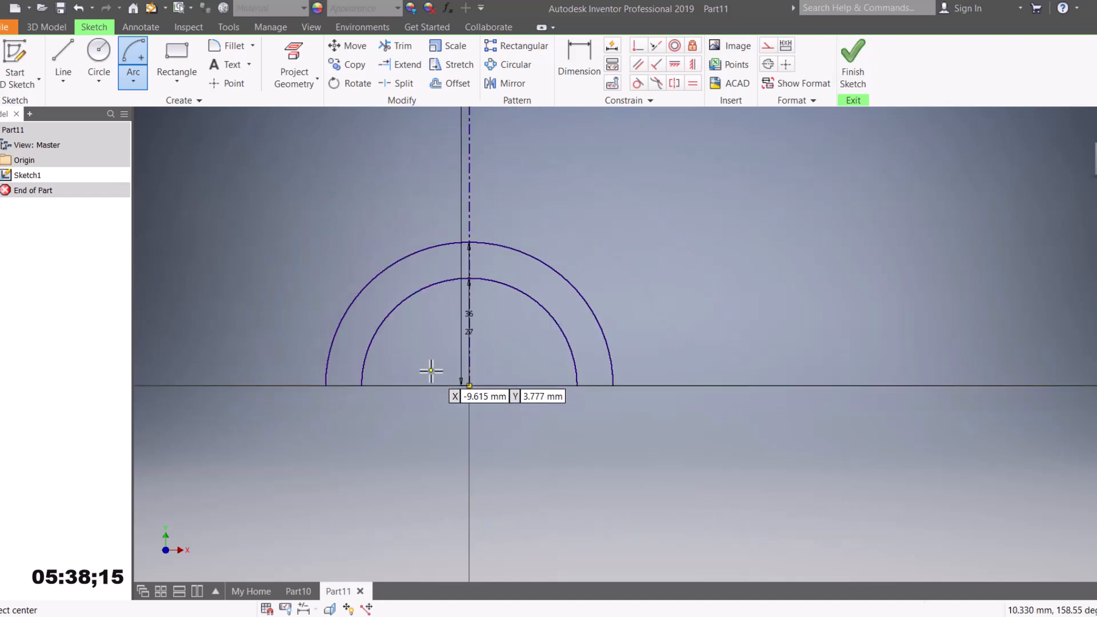
scroll(434, 369, "down", 5)
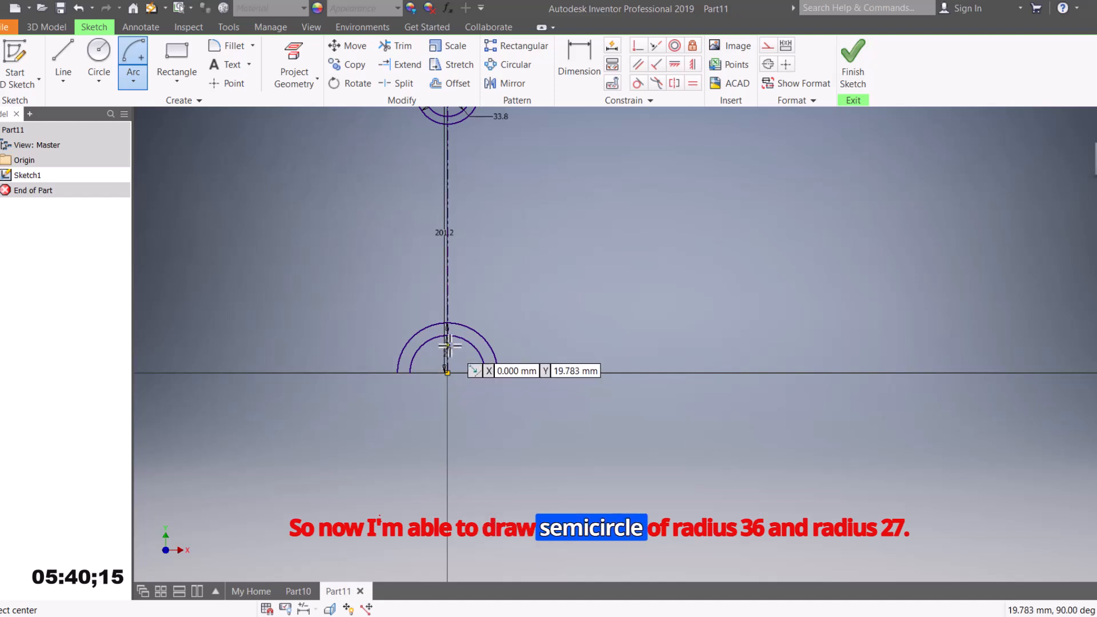
Step: Connect the endpoints of the two arcs with a horizontal line on each side and finish the sketch
scroll(447, 363, "up", 6)
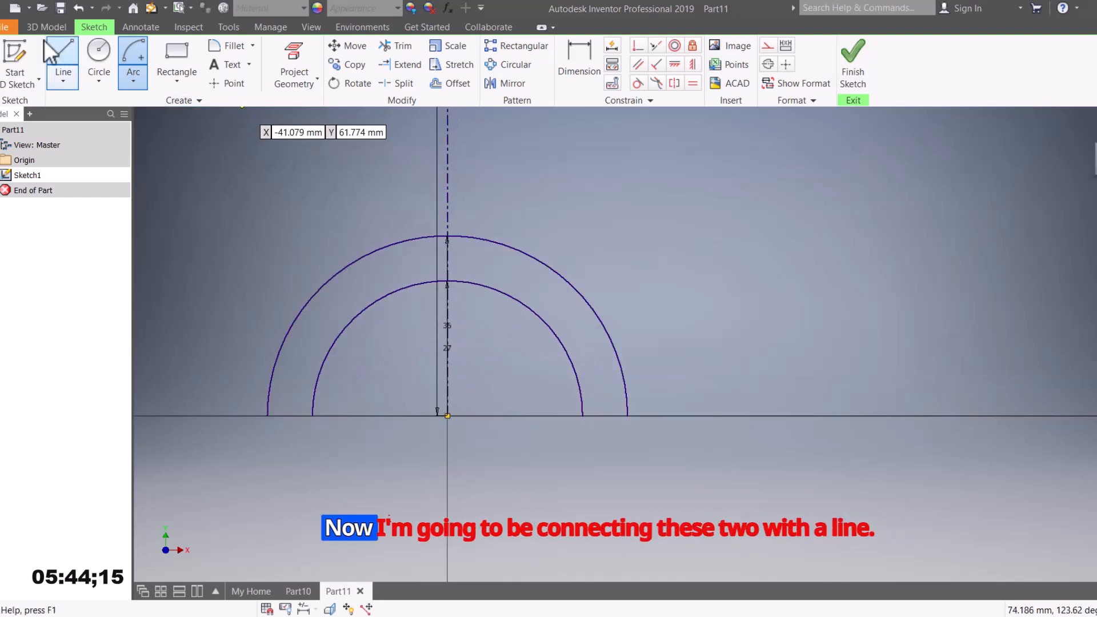
left_click(64, 60)
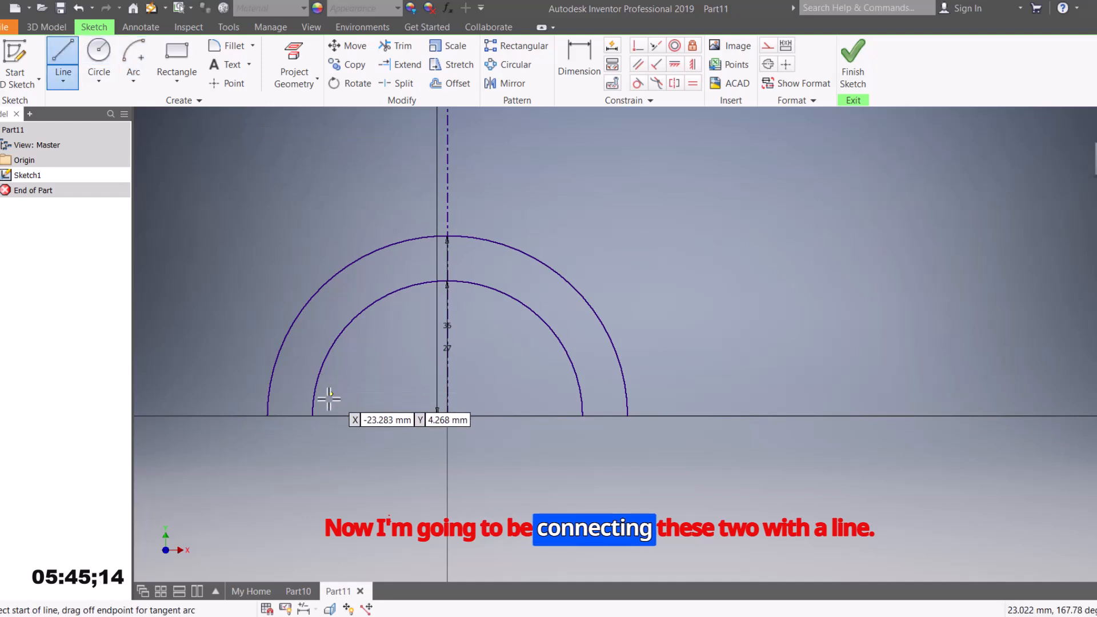
left_click(267, 415)
double_click(313, 415)
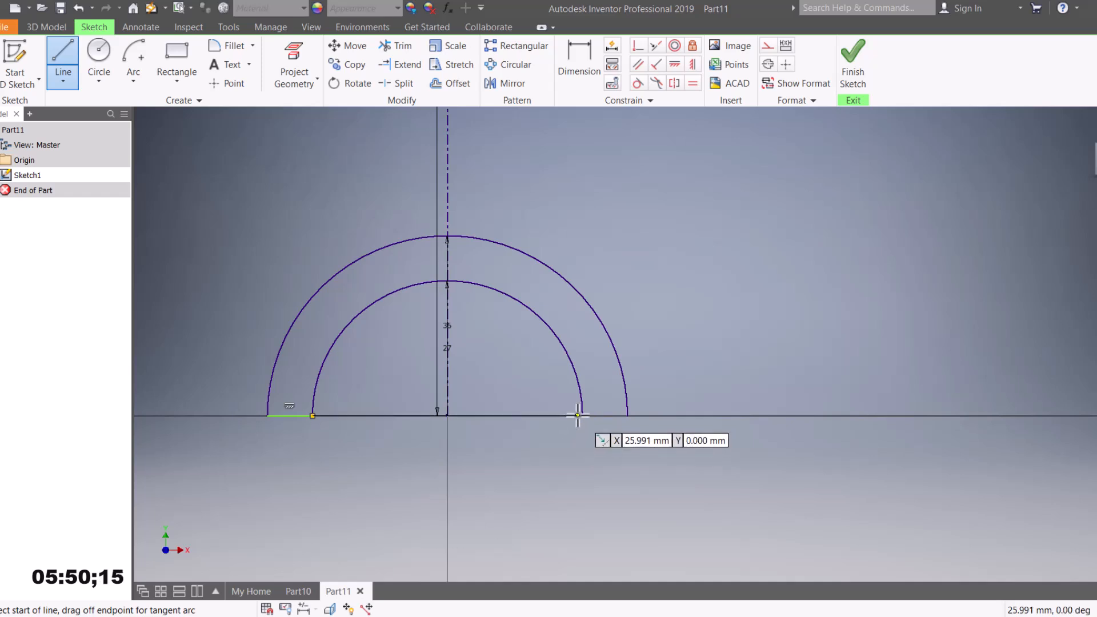
scroll(625, 411, "down", 5)
double_click(626, 410)
scroll(629, 387, "up", 3)
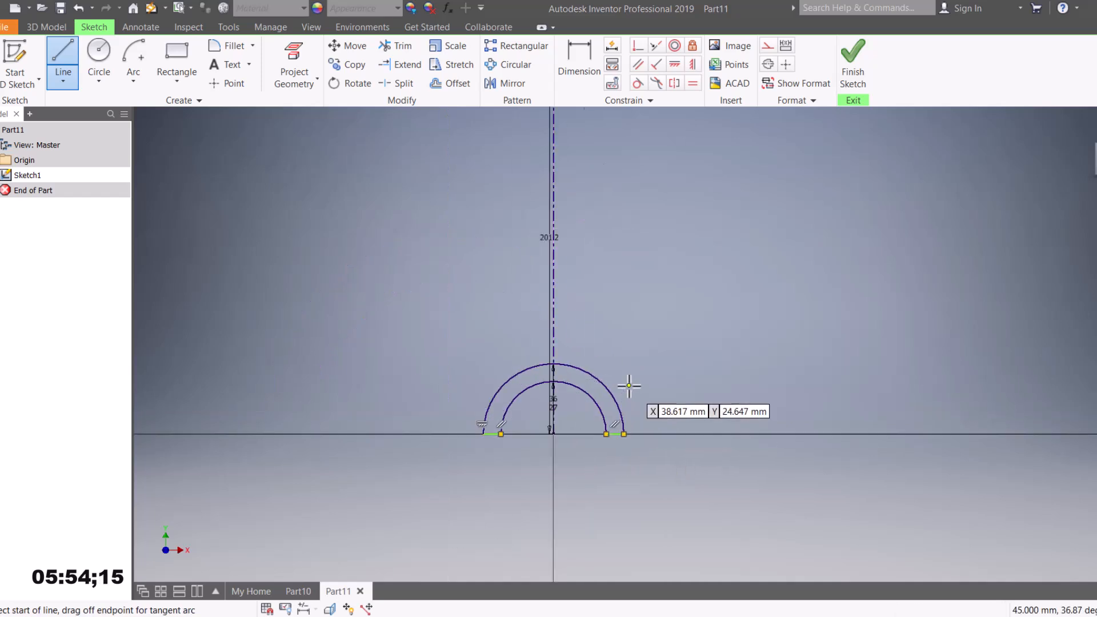
scroll(629, 386, "down", 3)
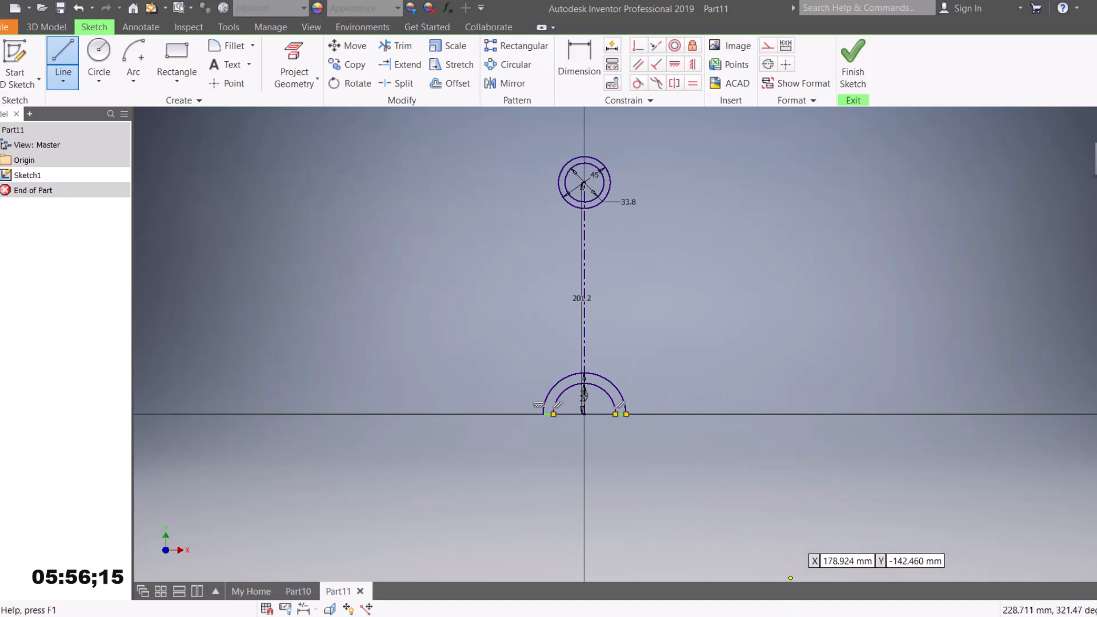
left_click(848, 616)
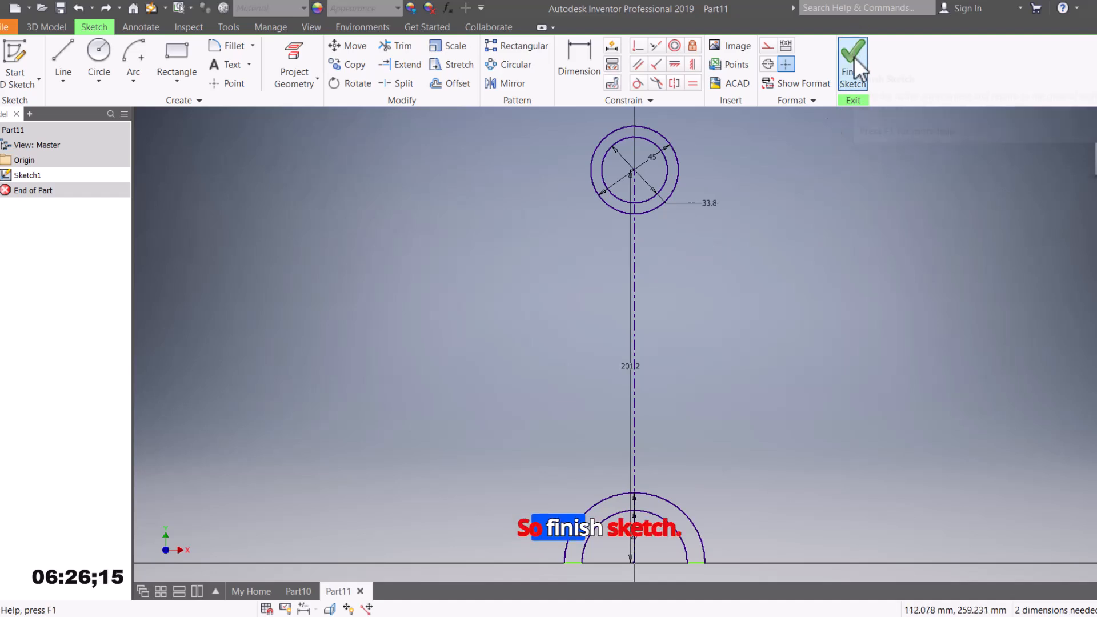
left_click(854, 57)
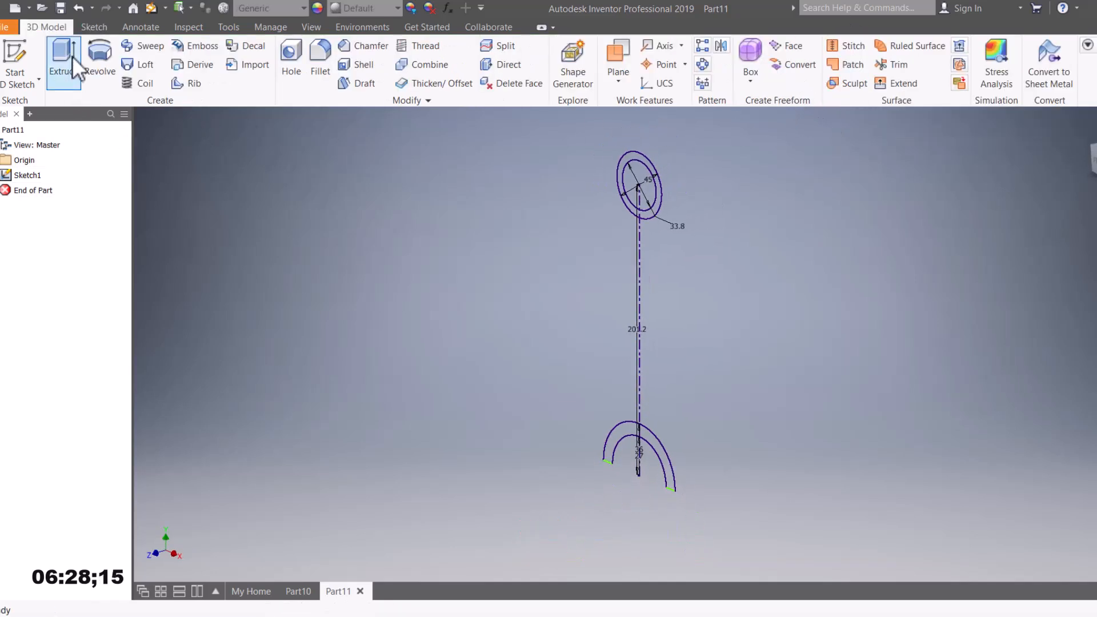
Step: Extrude the ring between the two circles and the half-ring between the arcs symmetrically by a total of 38 mm
left_click(64, 60)
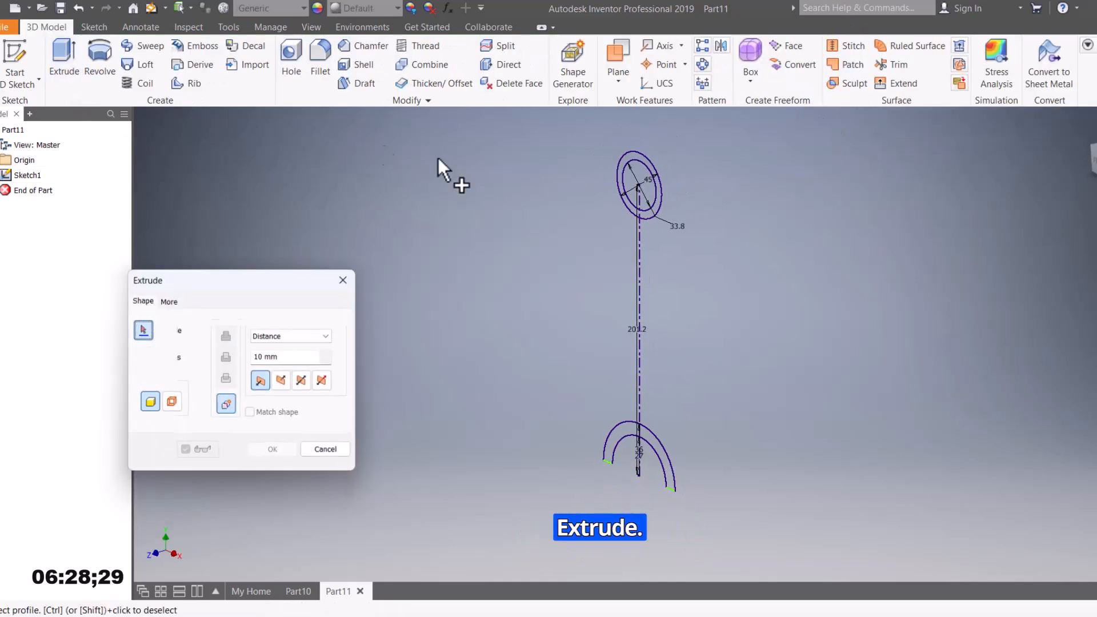
left_click(636, 154)
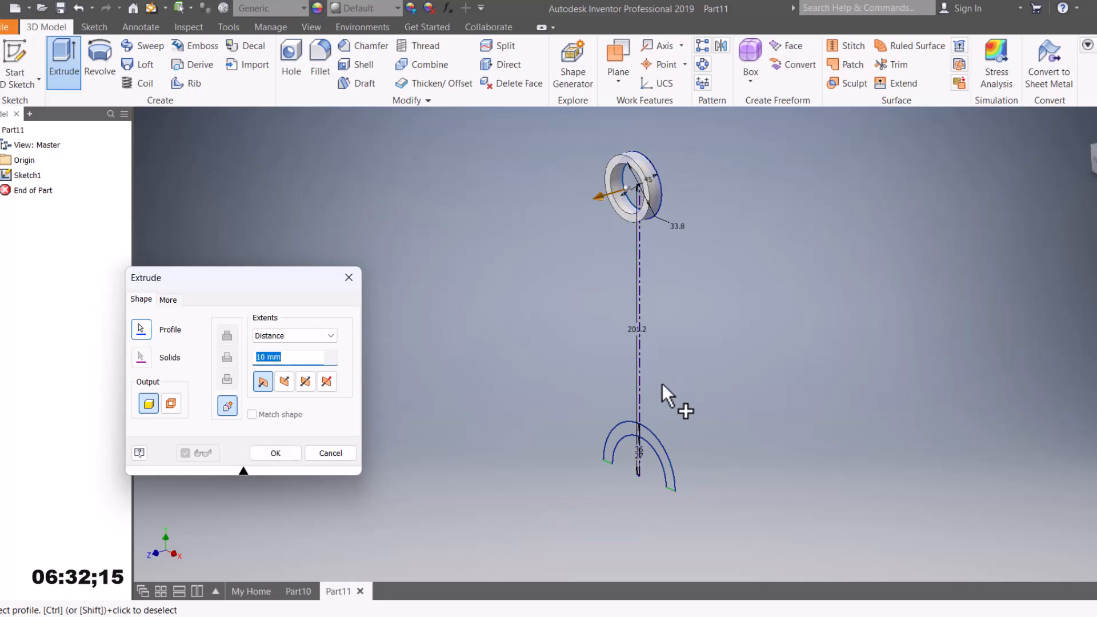
left_click(619, 429)
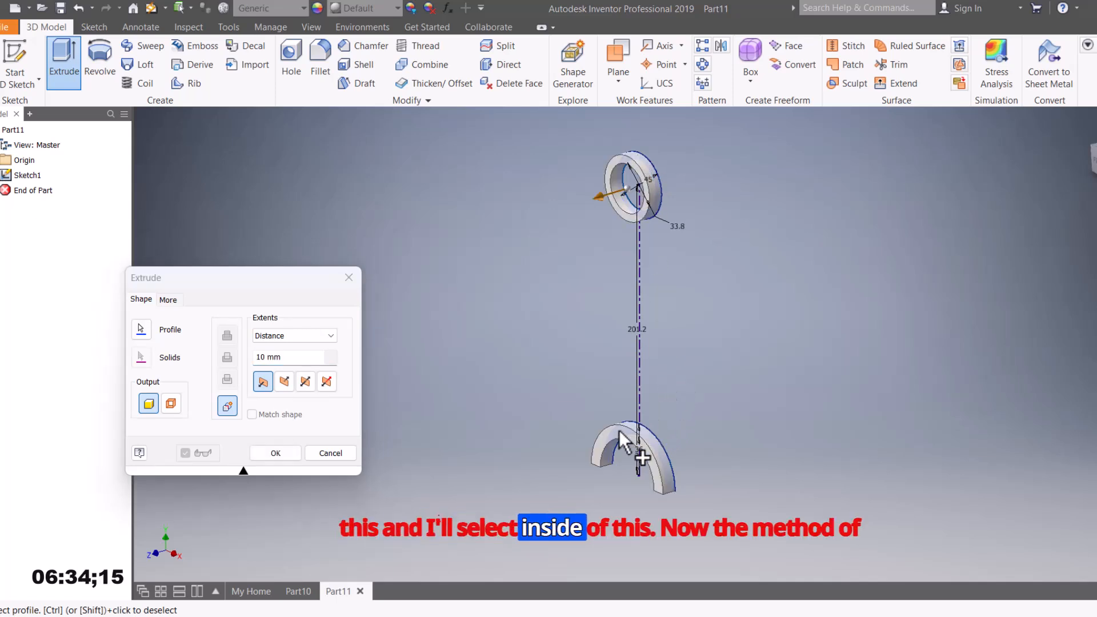
left_click_drag(270, 276, 357, 215)
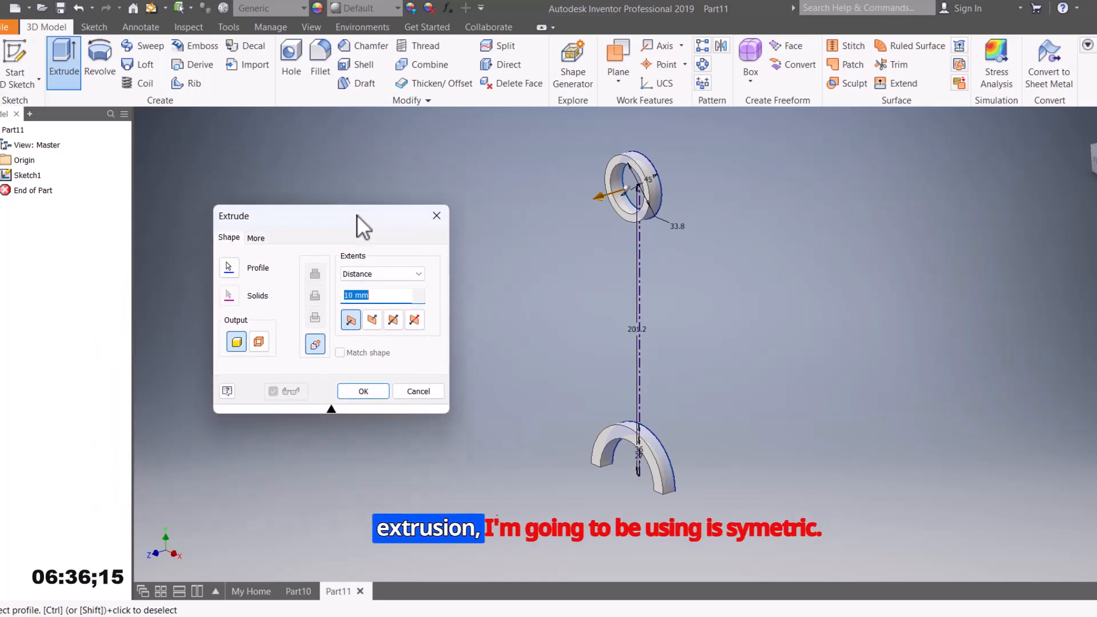
left_click(393, 321)
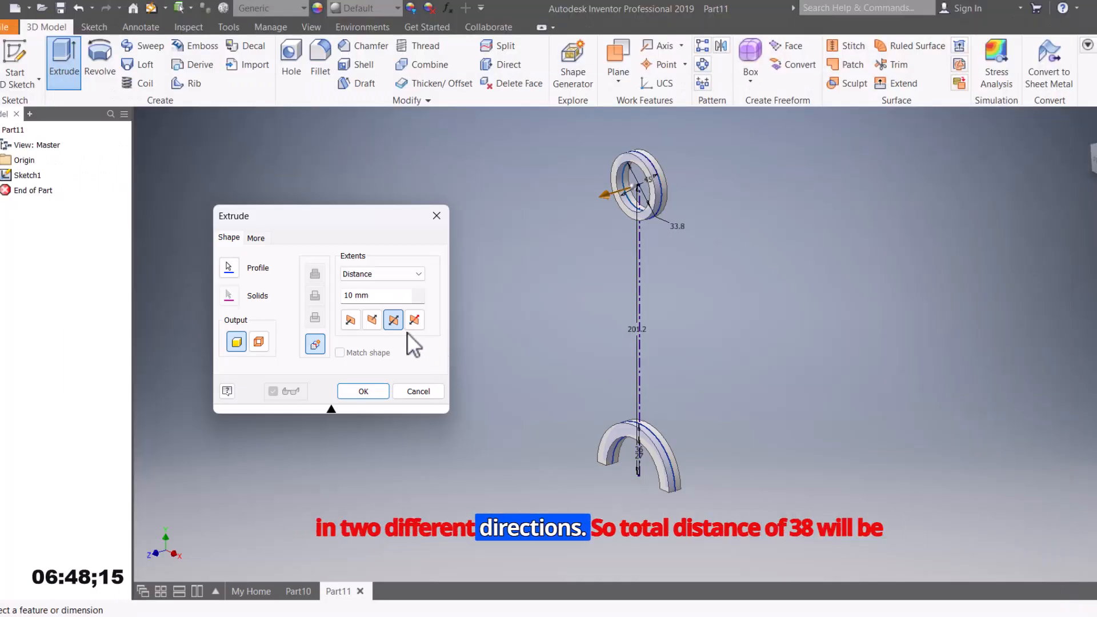
double_click(374, 294)
type("38")
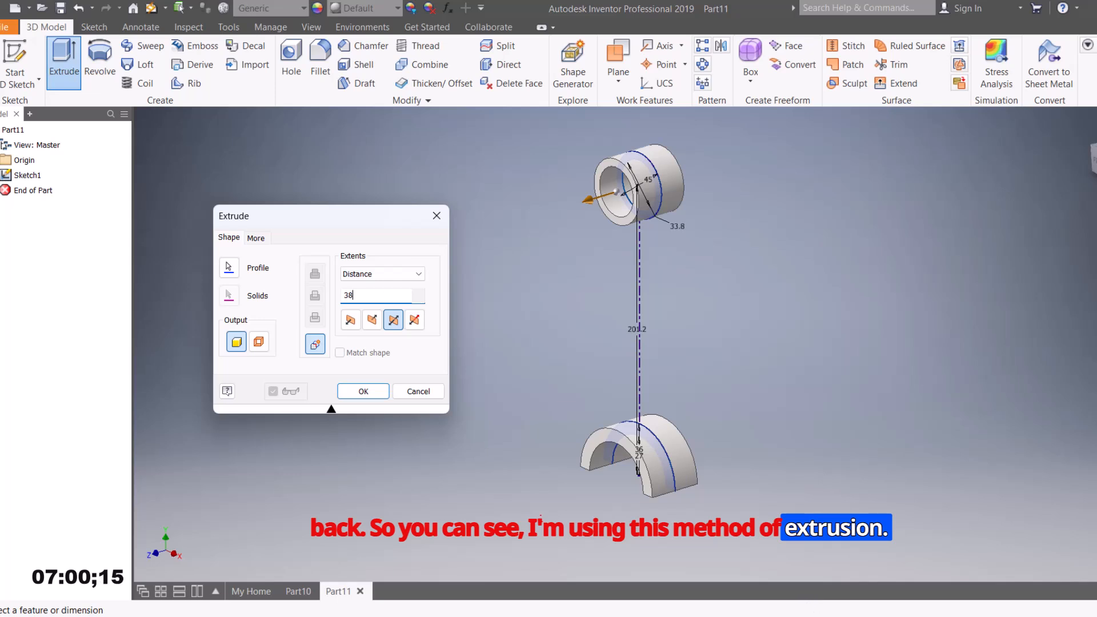
left_click(920, 577)
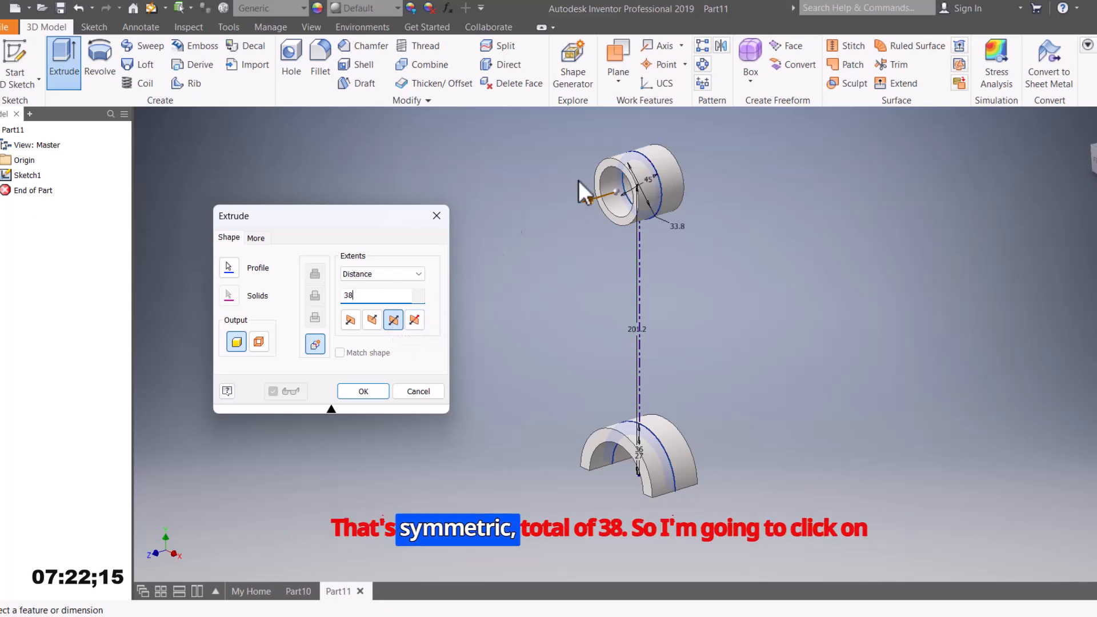
left_click(357, 394)
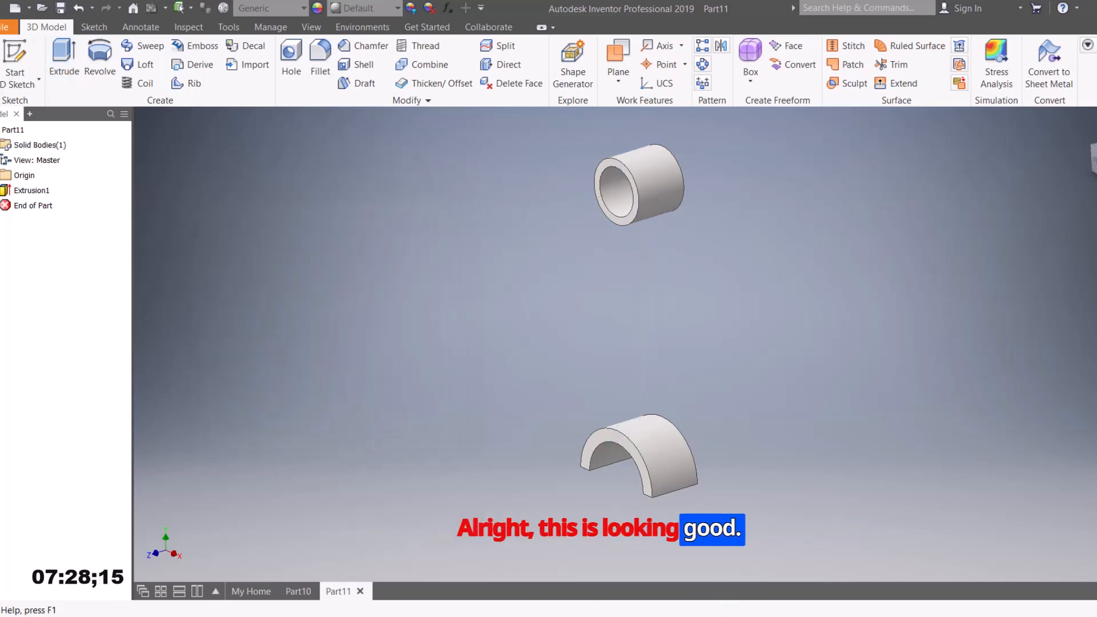
Step: Check the shank dimensions in the reference drawing and start a new 2D sketch on the XY plane
left_click(850, 566)
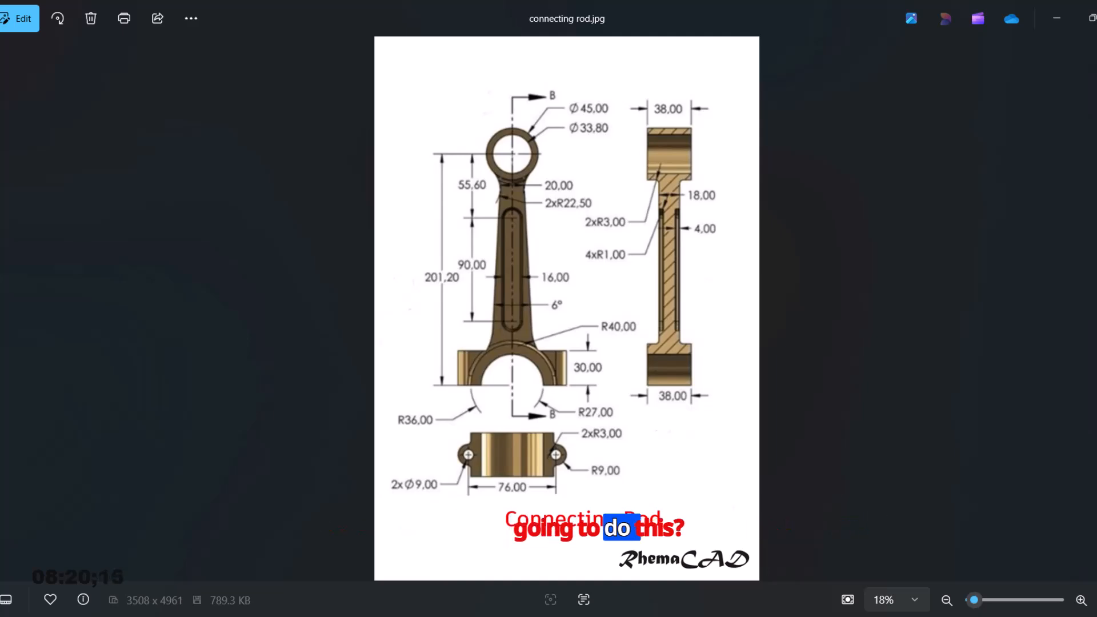
left_click(850, 616)
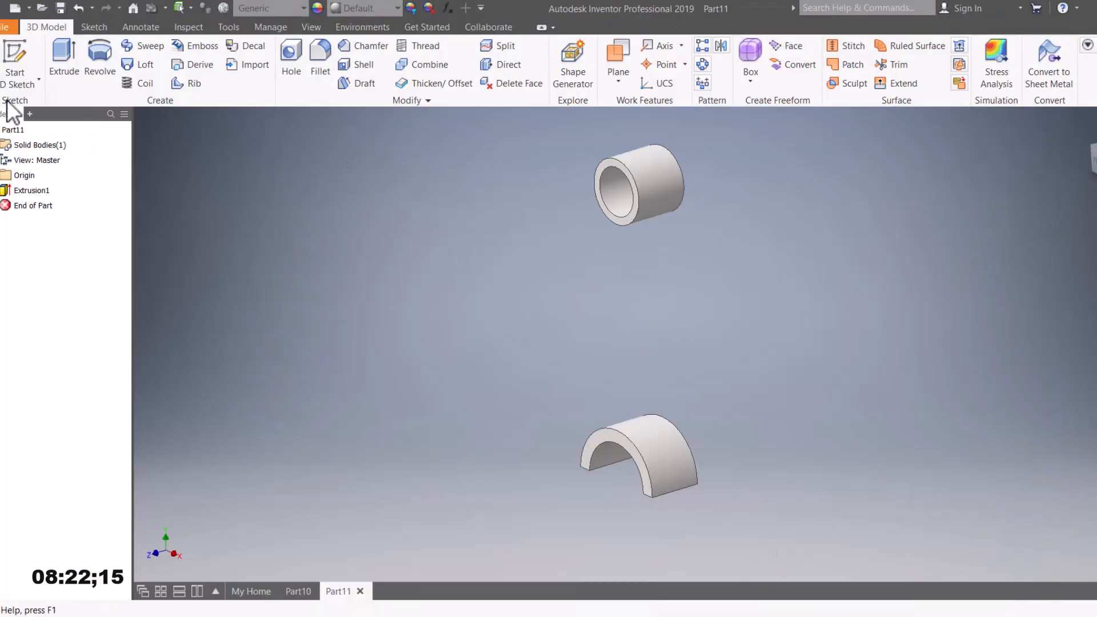
left_click(18, 65)
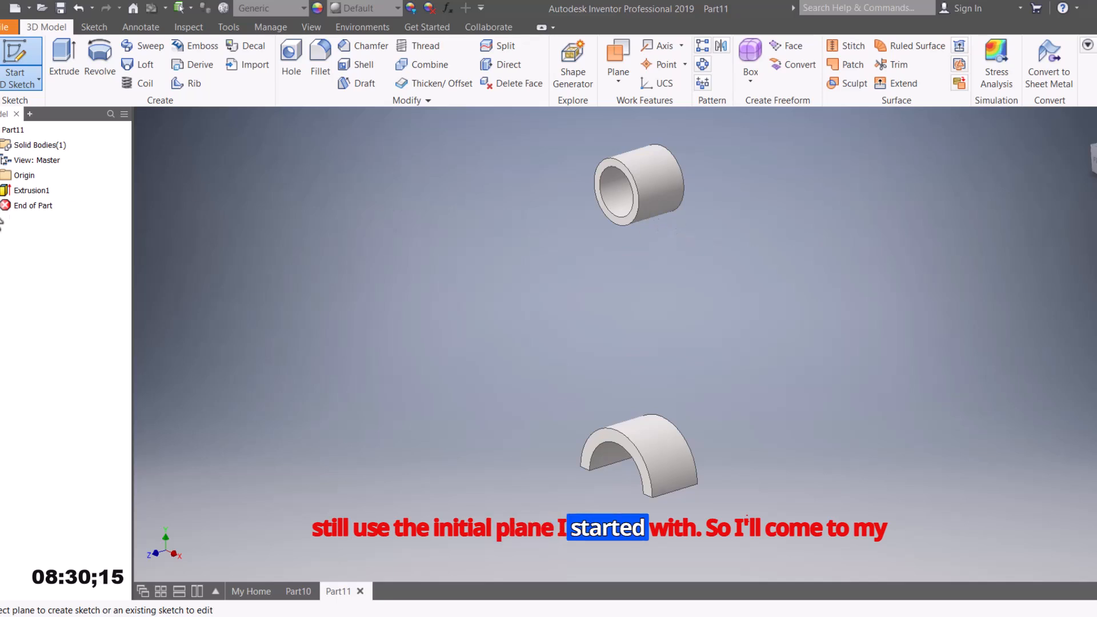
left_click(3, 176)
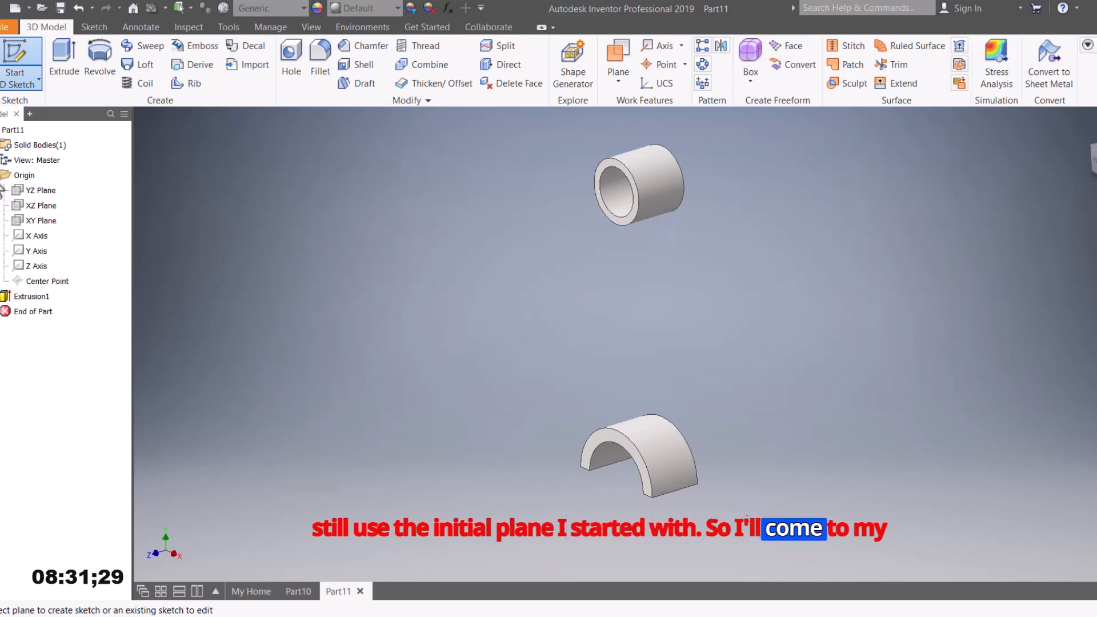
left_click(41, 221)
middle_click_drag(657, 365, 642, 505)
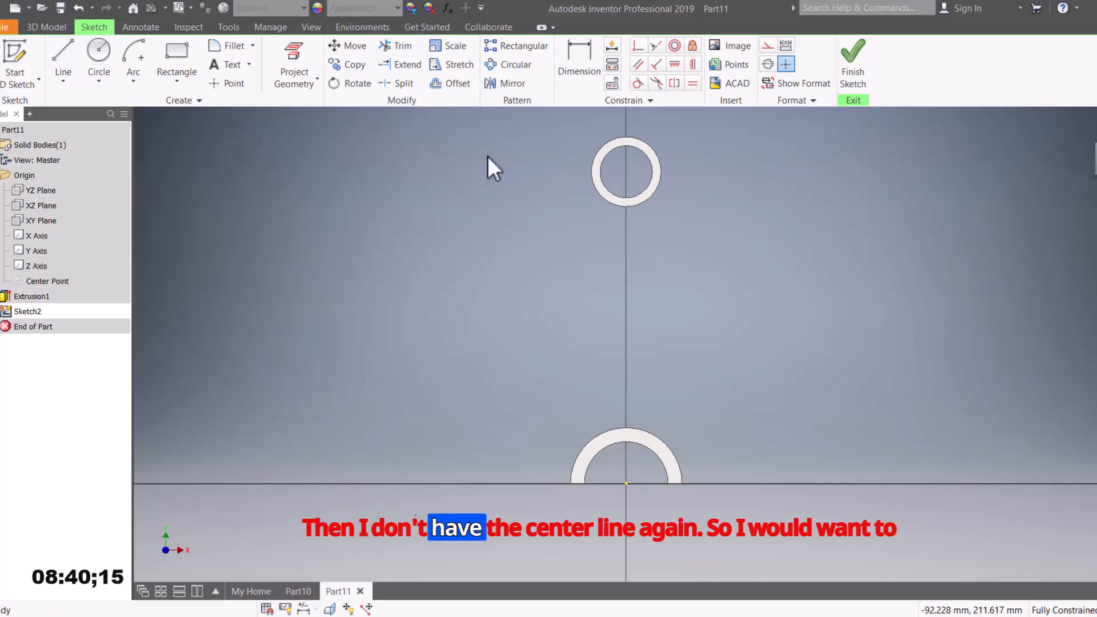
left_click(63, 58)
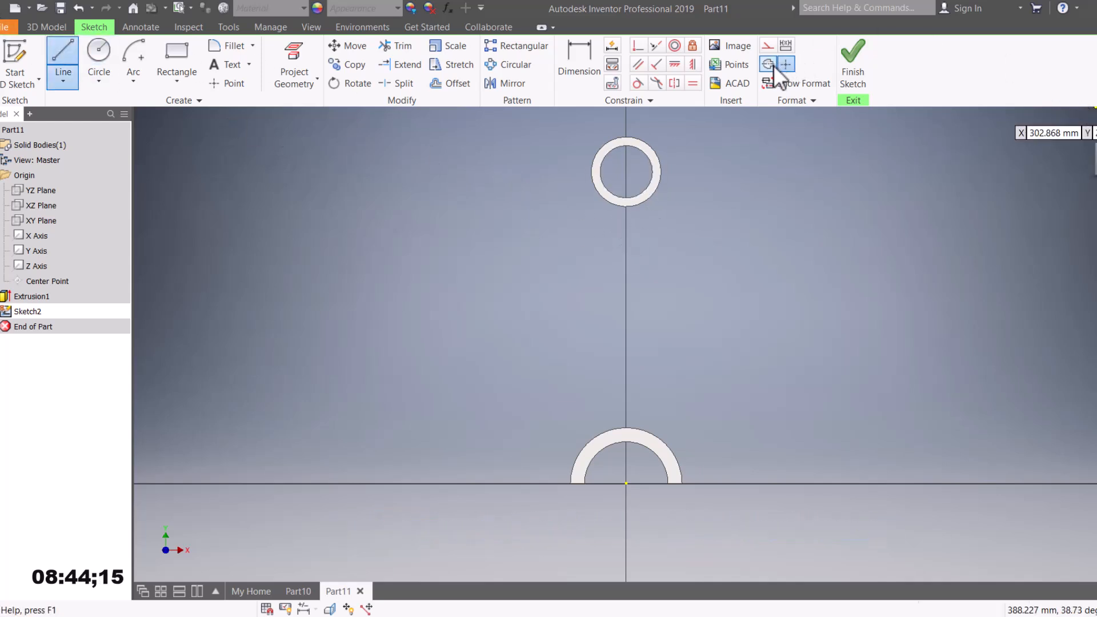
left_click(627, 207)
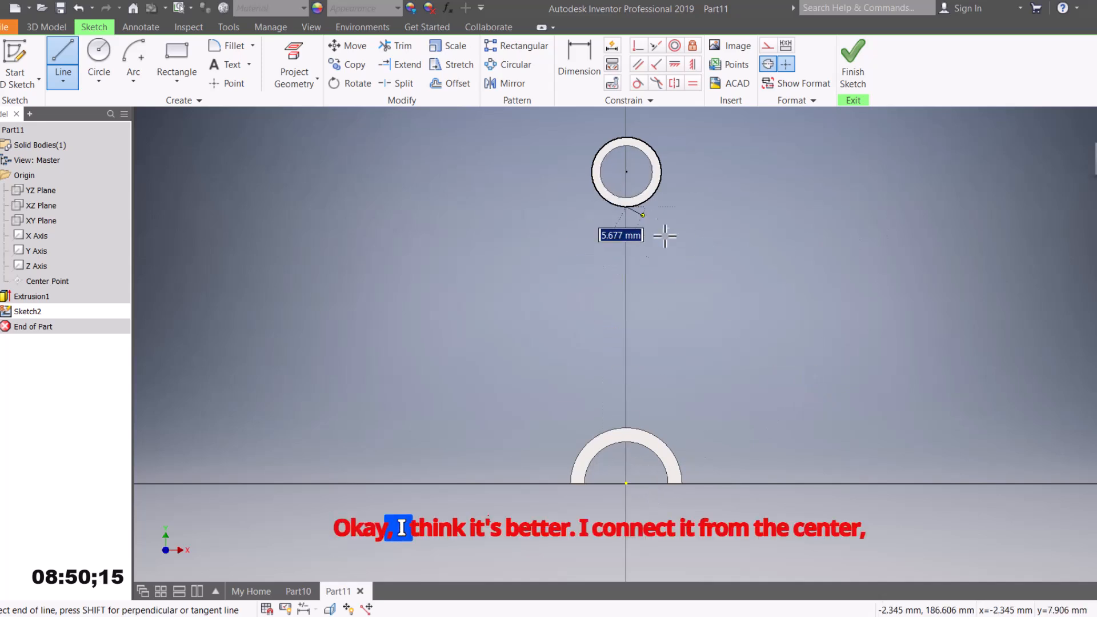
key("Escape")
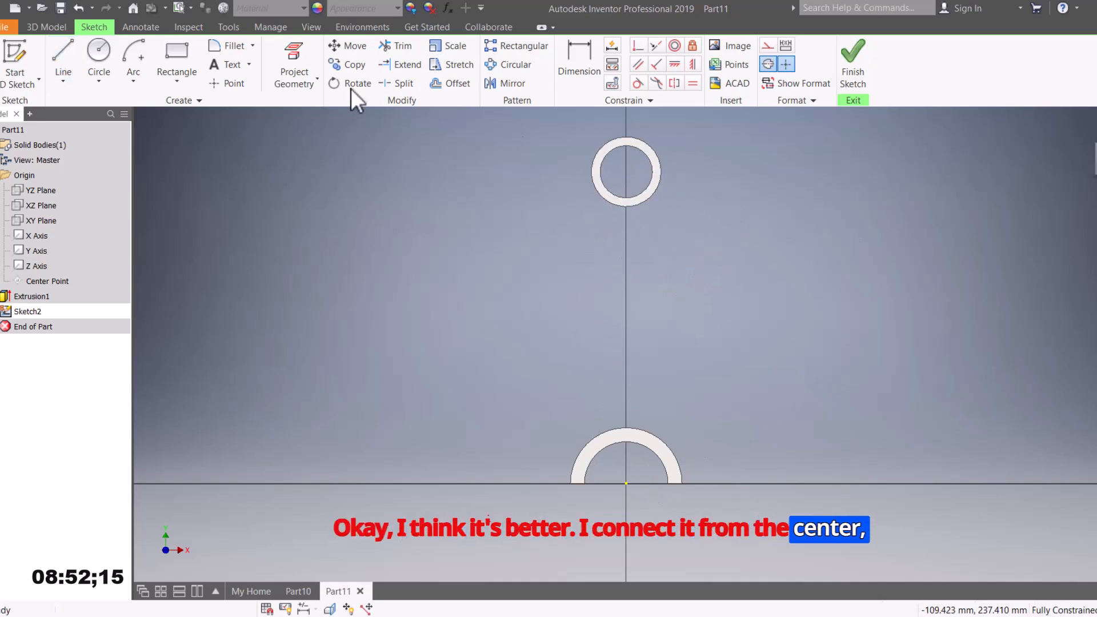
left_click(63, 60)
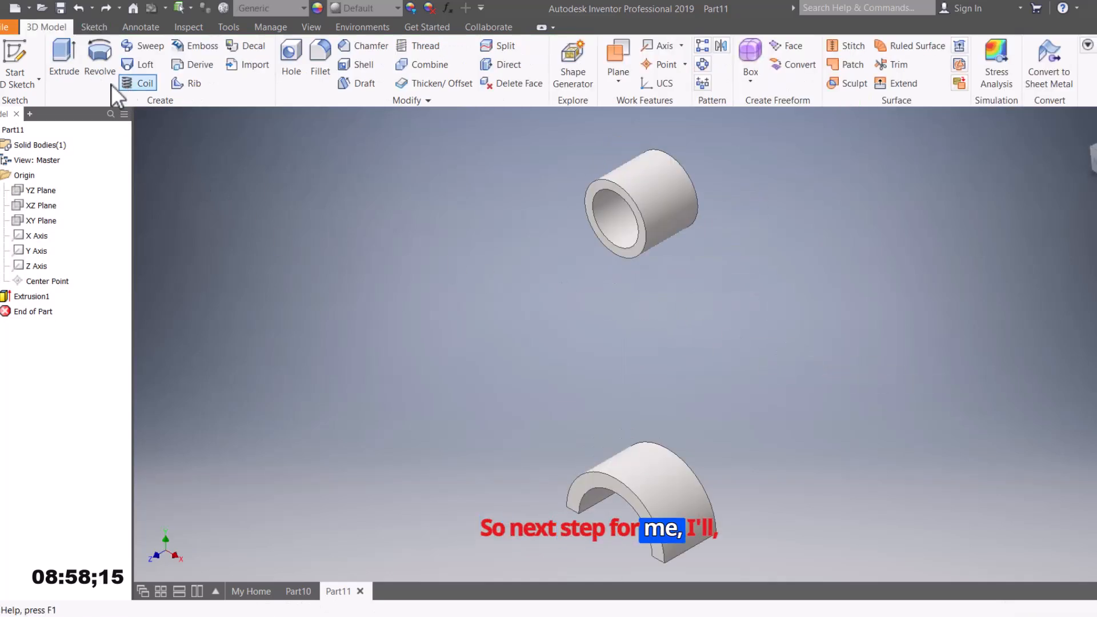
Step: Recheck the reference drawing and start a fresh 2D sketch on the XY plane through the middle of the part
key("alt+Tab")
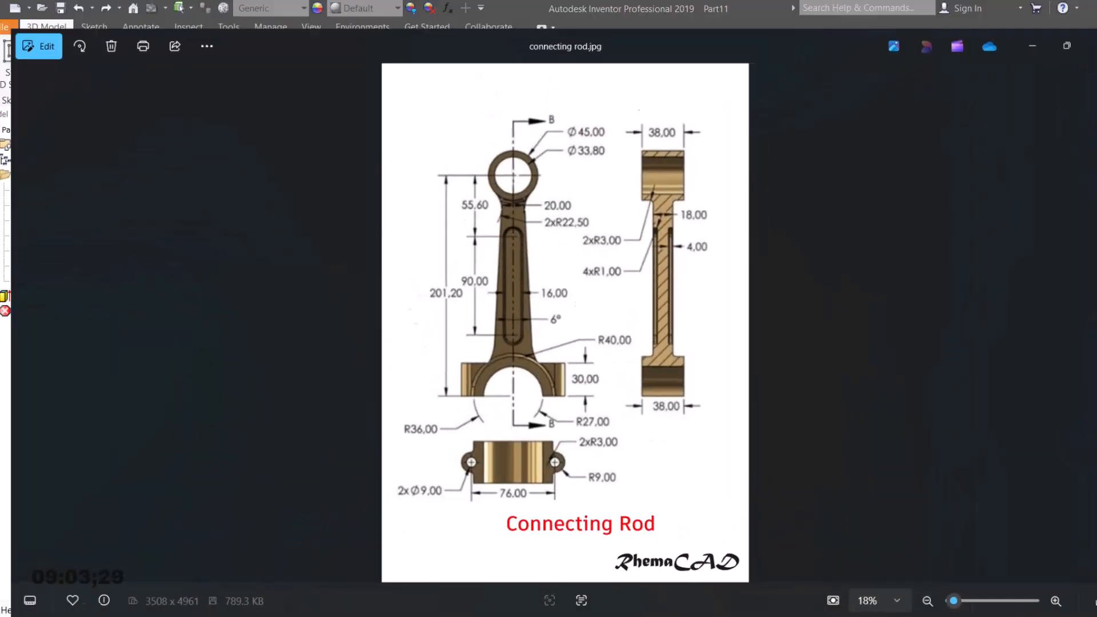
key("alt+Tab")
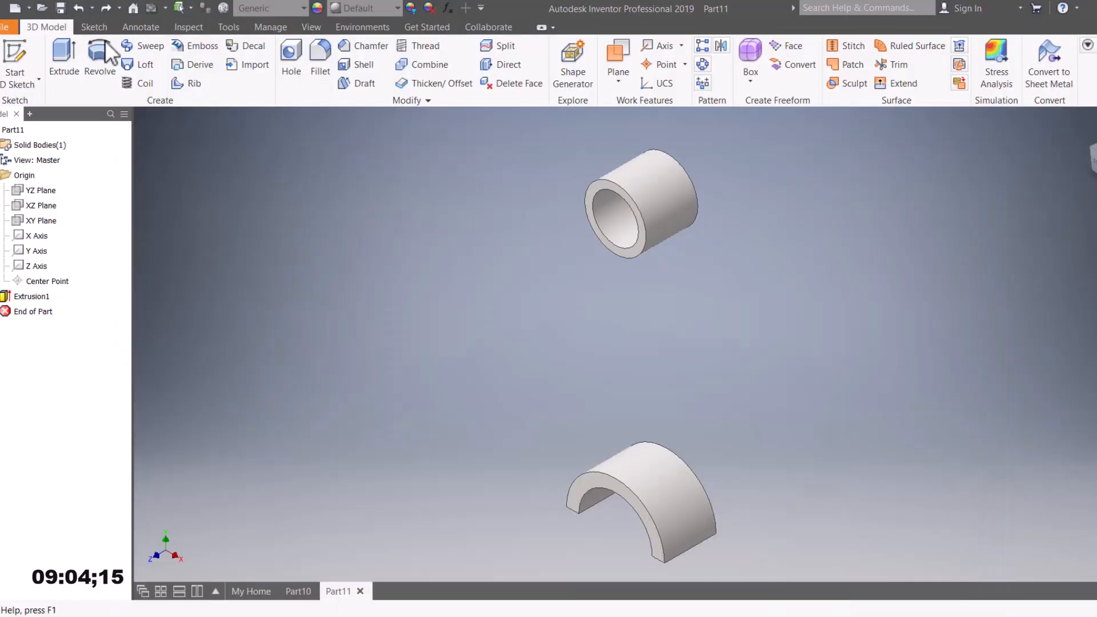
left_click(24, 53)
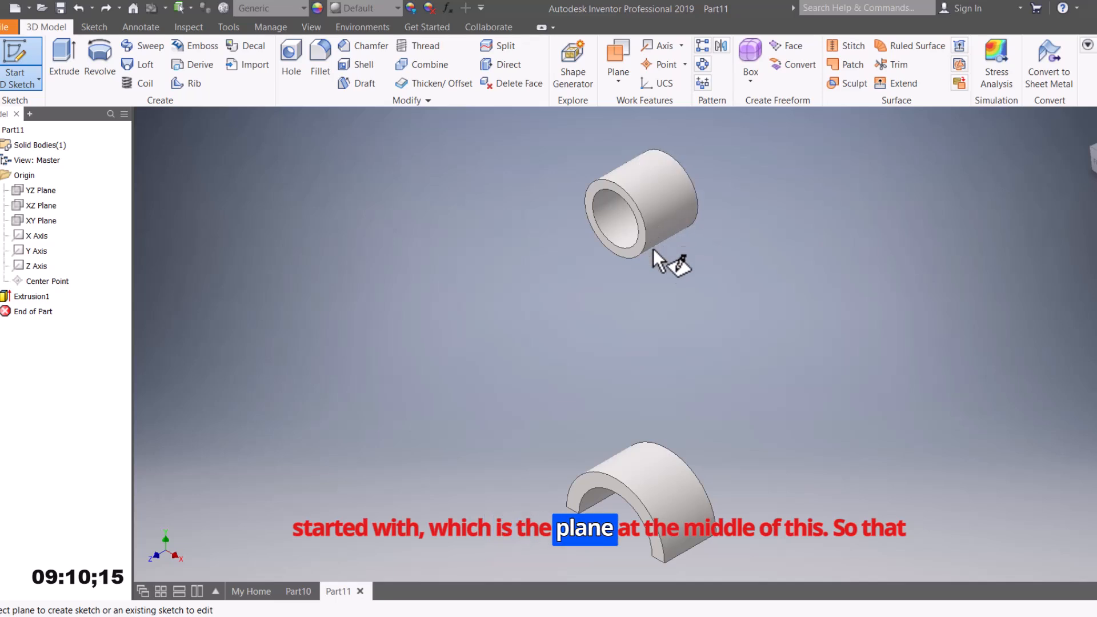
left_click(39, 221)
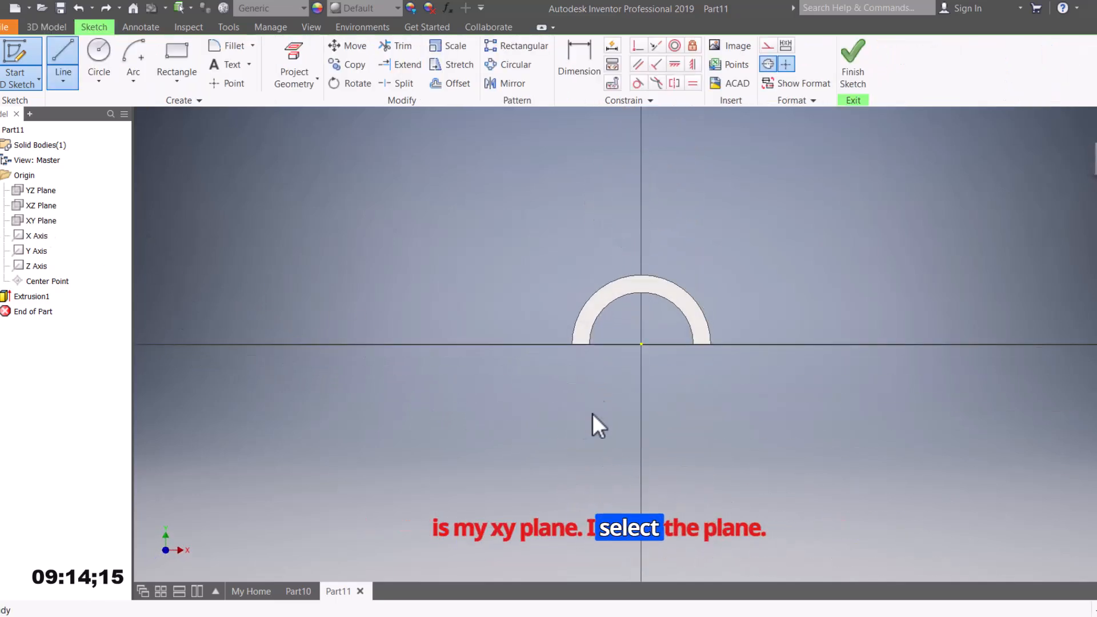
Step: Draw a vertical centerline from the center of the small-end ring to the origin at the big end
middle_click_drag(654, 322, 628, 497)
scroll(647, 382, "up", 3)
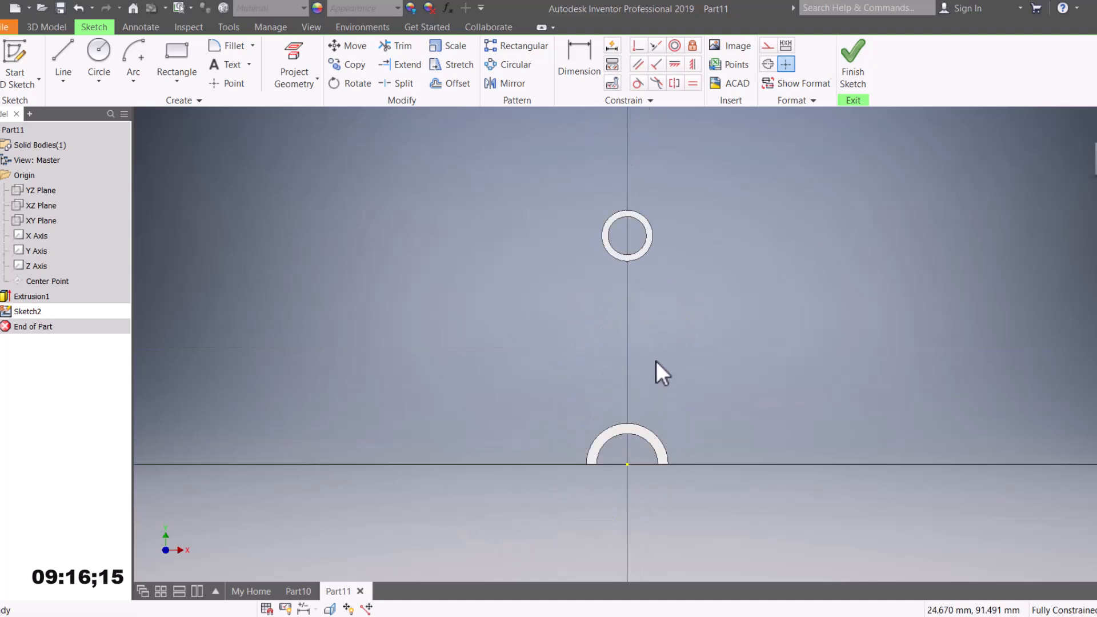
middle_click_drag(656, 362, 595, 350)
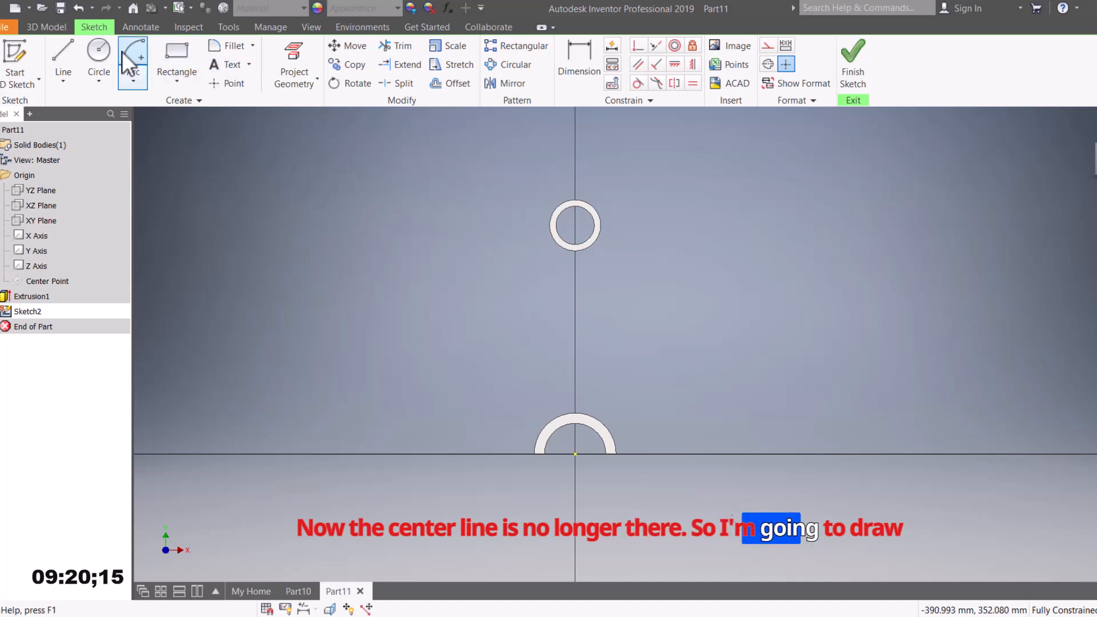
left_click(70, 53)
left_click(768, 65)
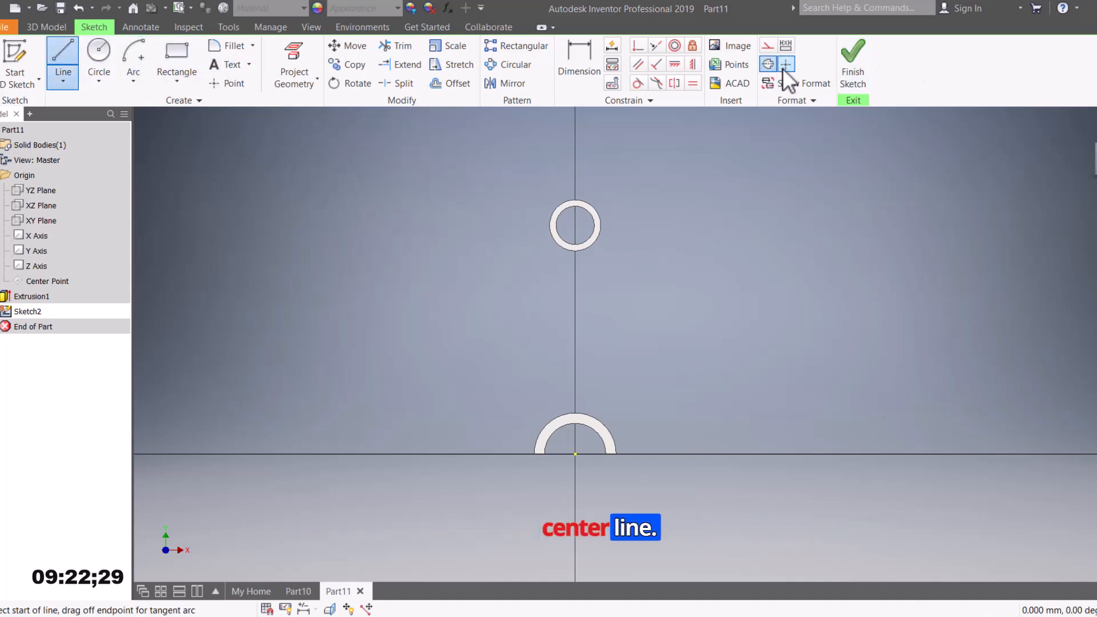
left_click(577, 220)
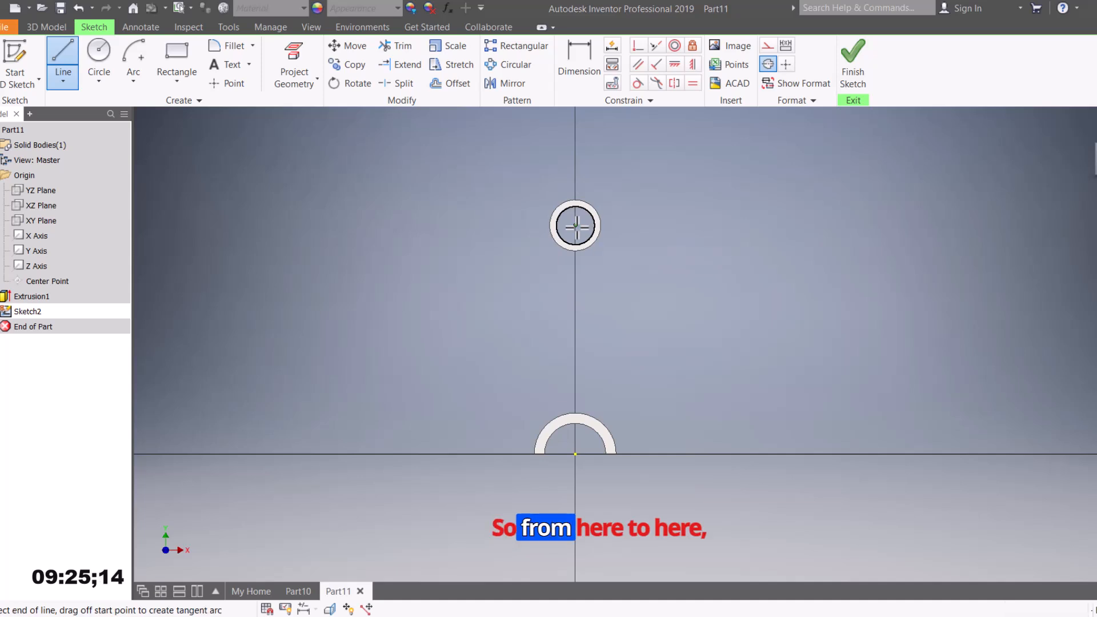
left_click(575, 454)
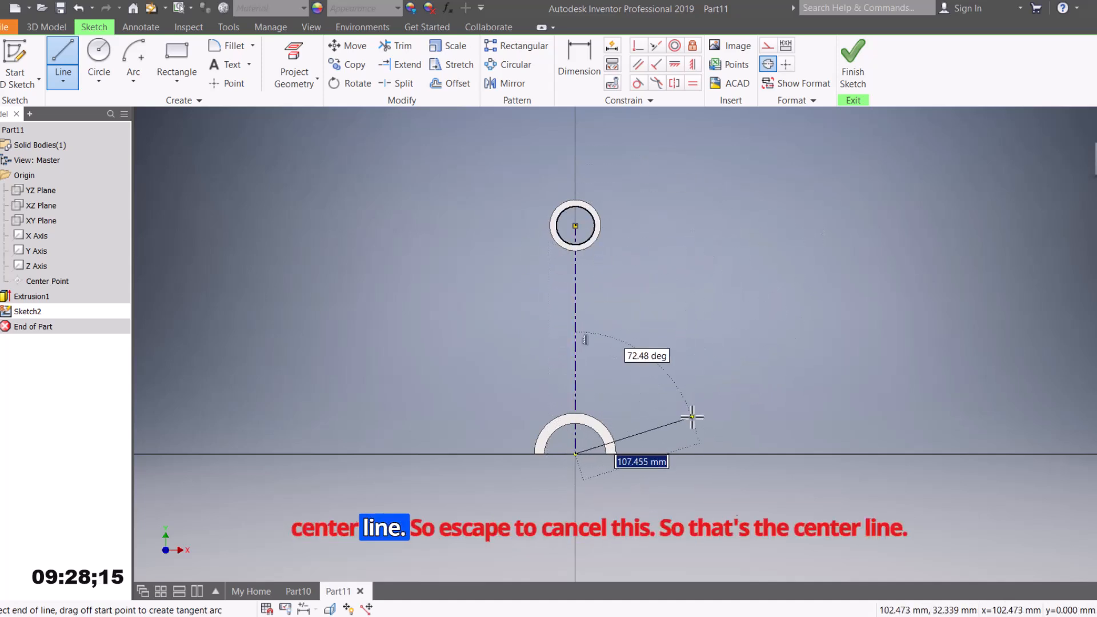
key("Escape")
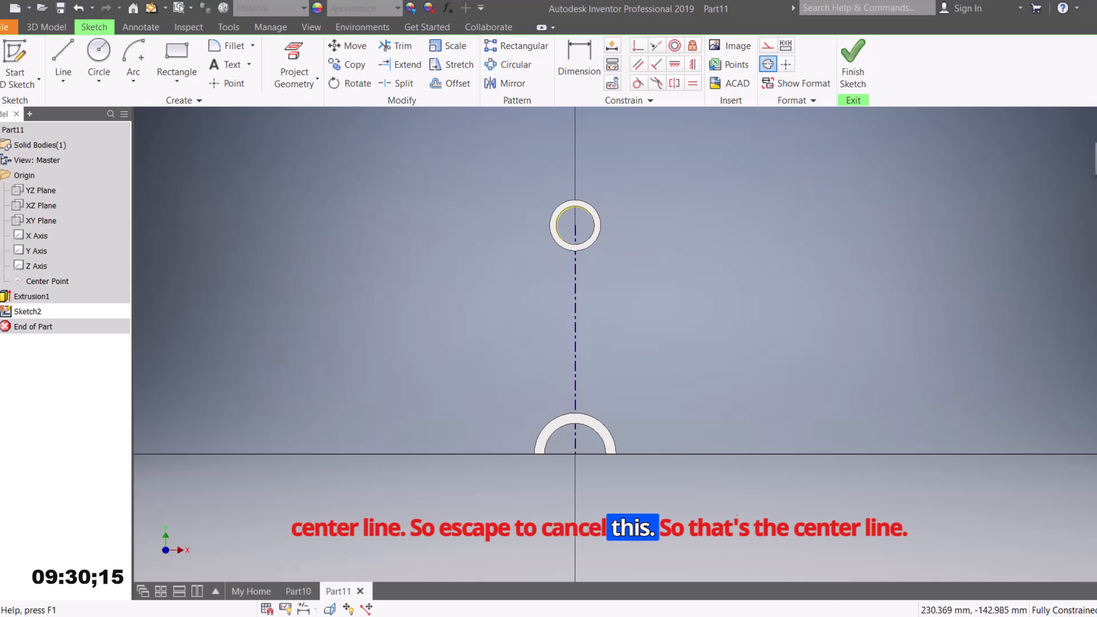
Step: Check the shank's 20 mm neck width in the reference drawing and offset the centerline 10 mm to its right side
left_click(841, 572)
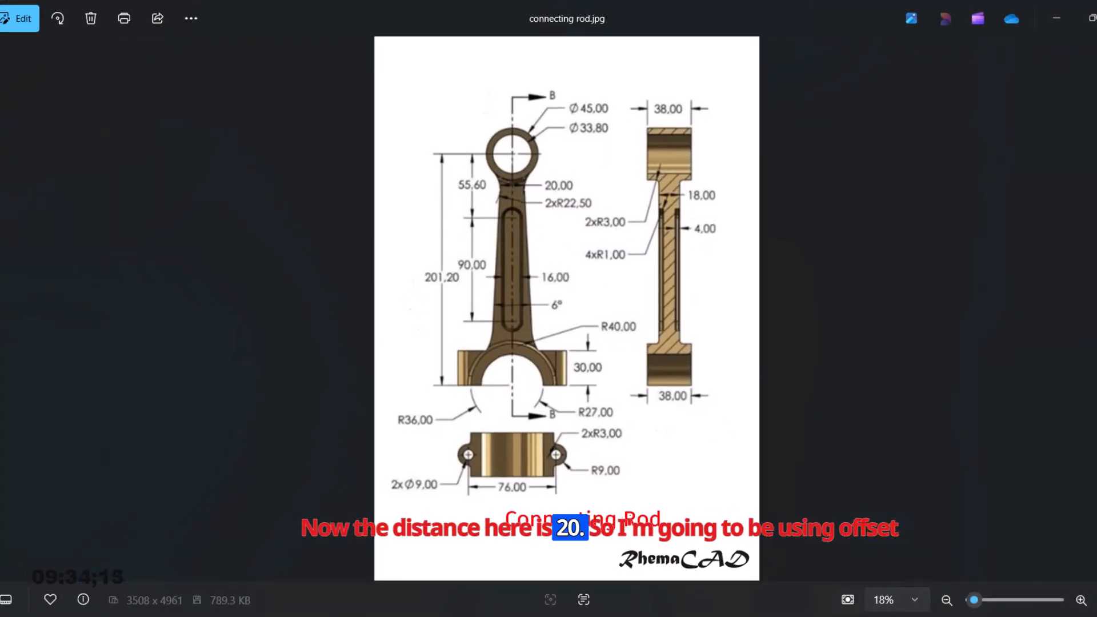
left_click(852, 616)
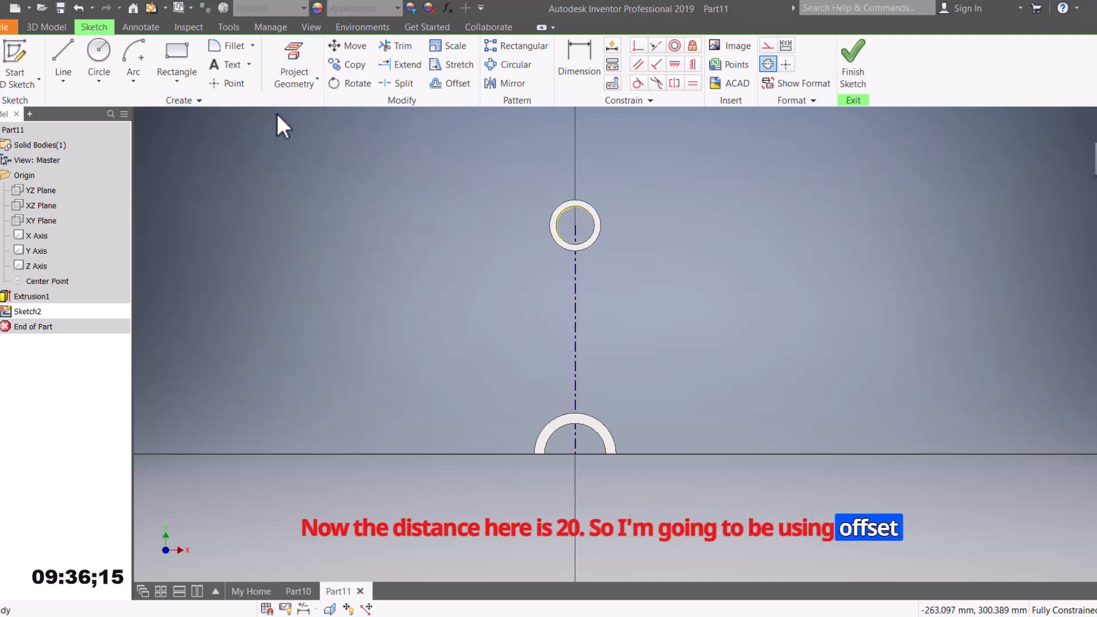
left_click(451, 83)
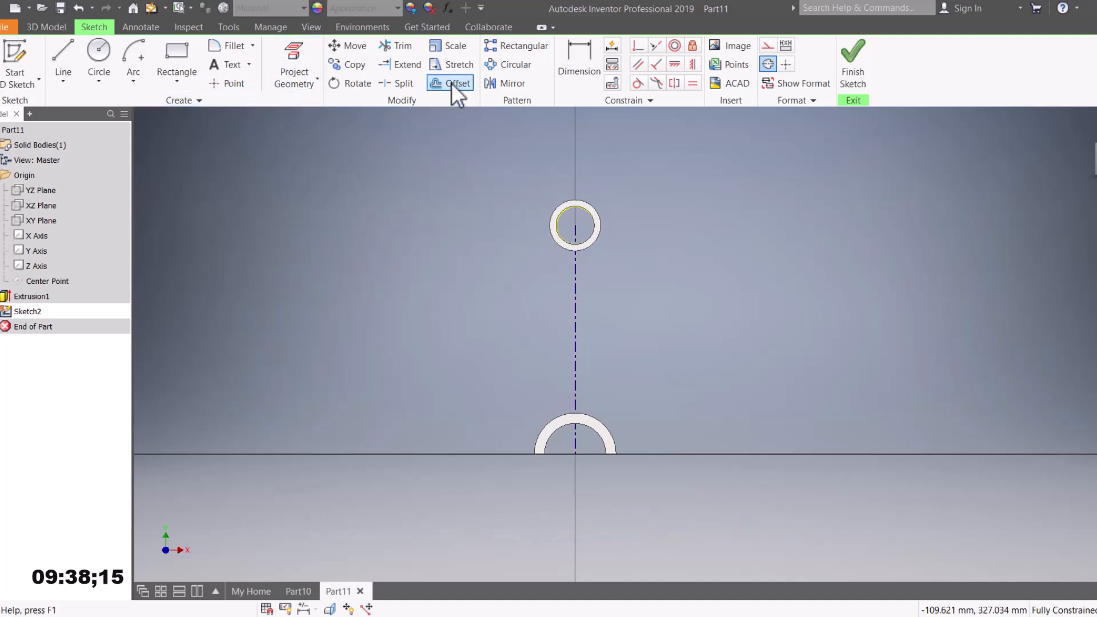
left_click(576, 269)
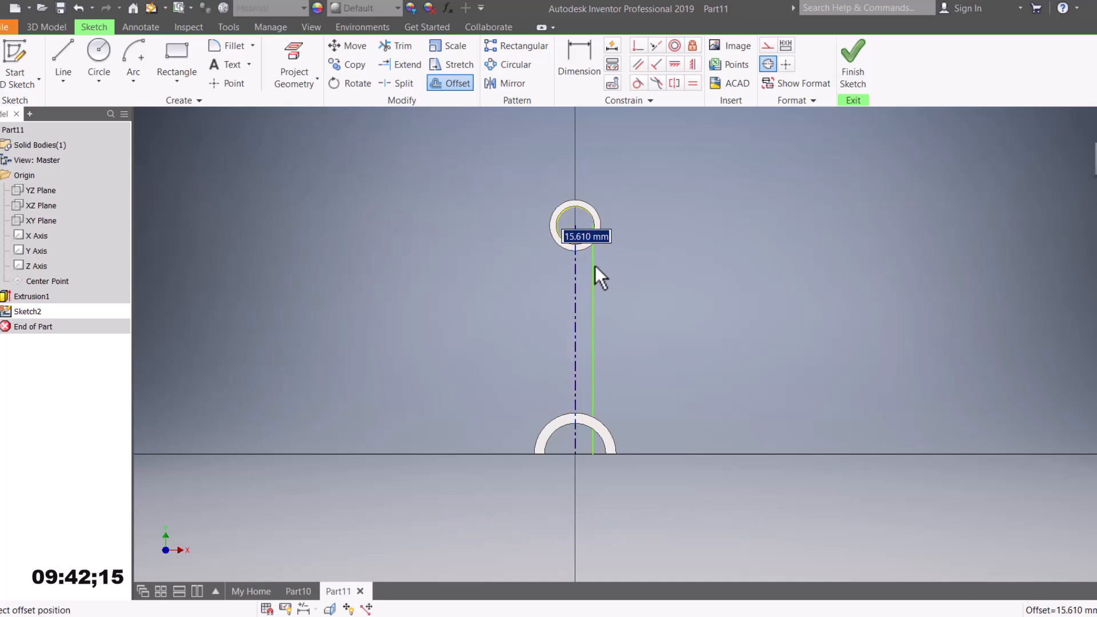
type("10")
key("Return")
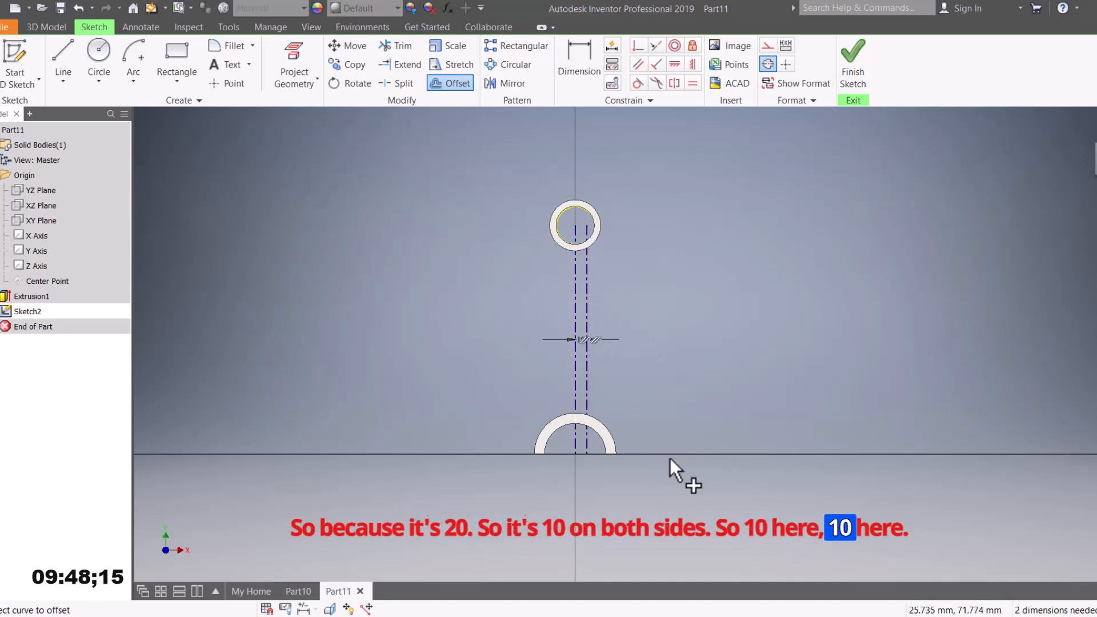
Step: Compare the 10 mm offset with the reference drawing and convert the offset centerline to a regular sketch line
key("alt+Tab")
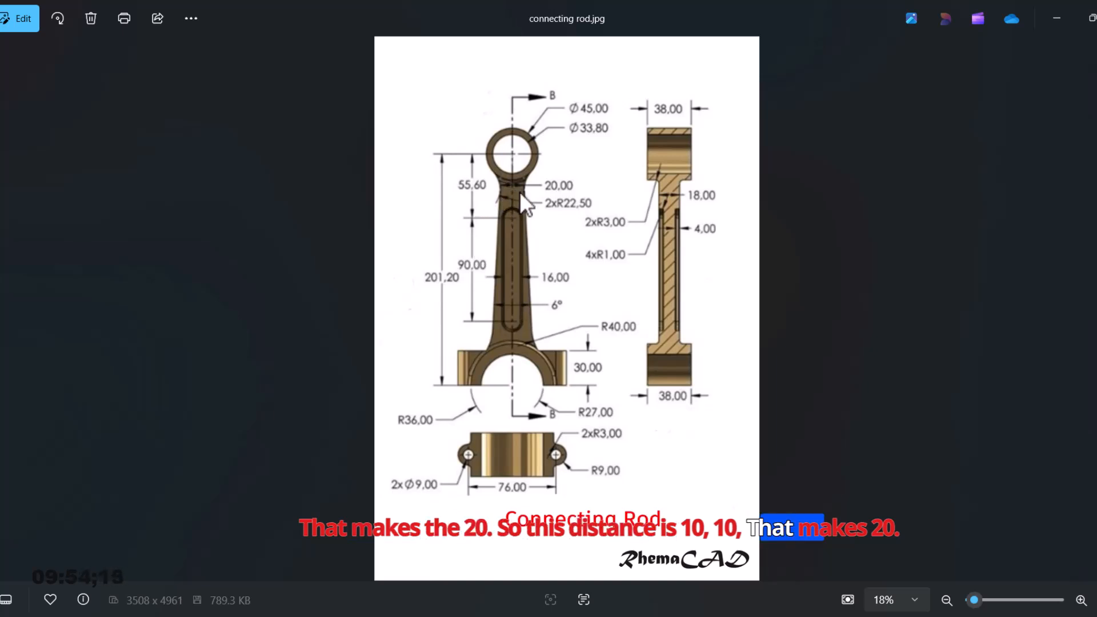
key("alt+Tab")
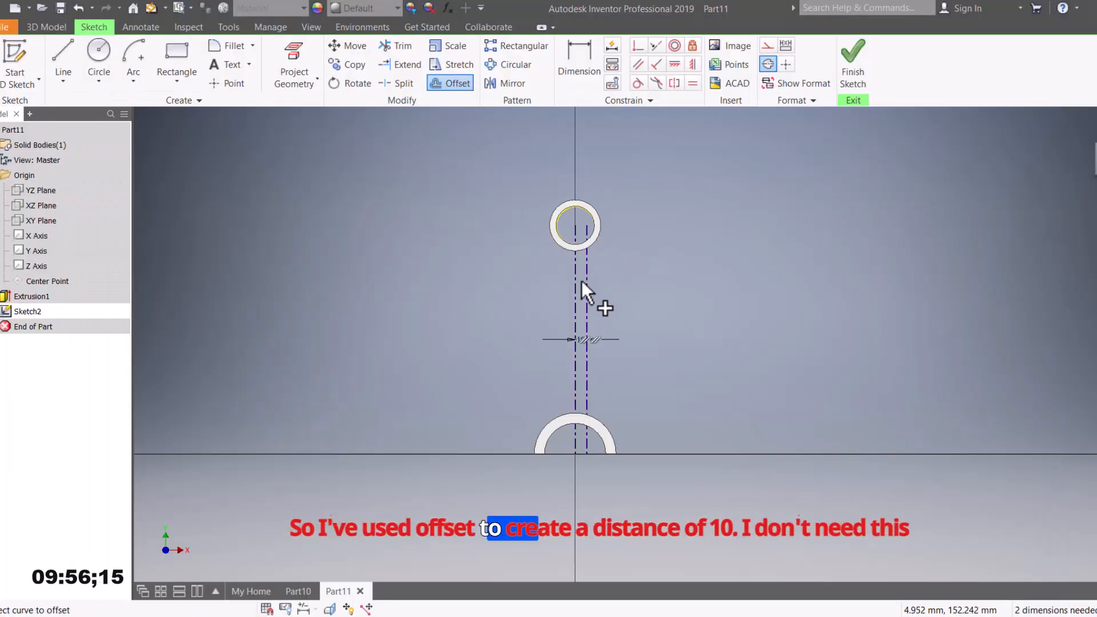
scroll(594, 269, "down", 2)
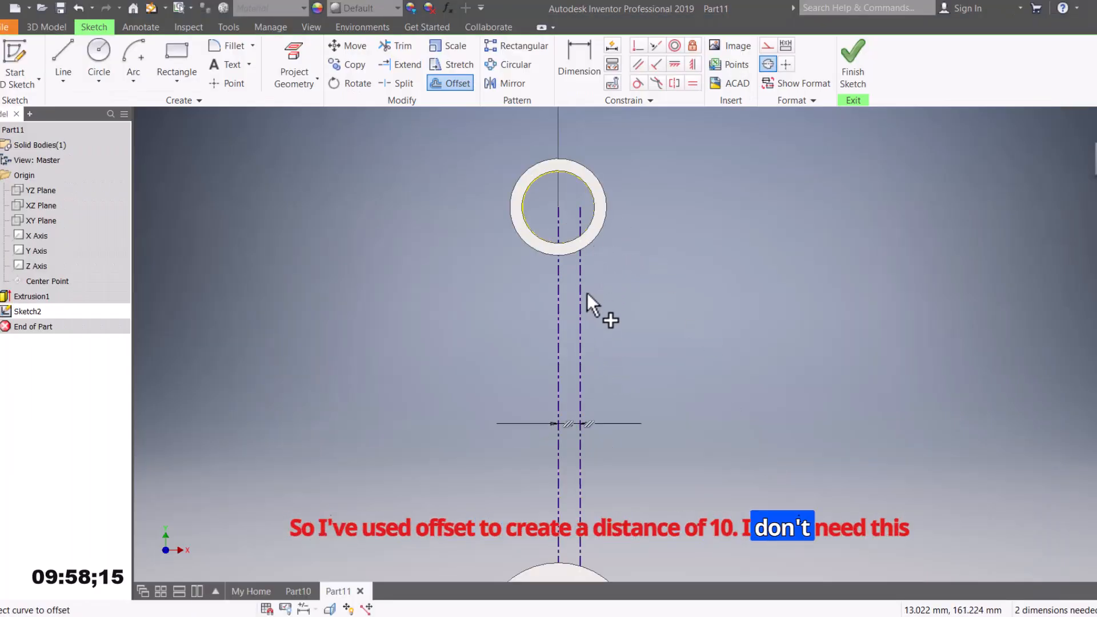
left_click(582, 324)
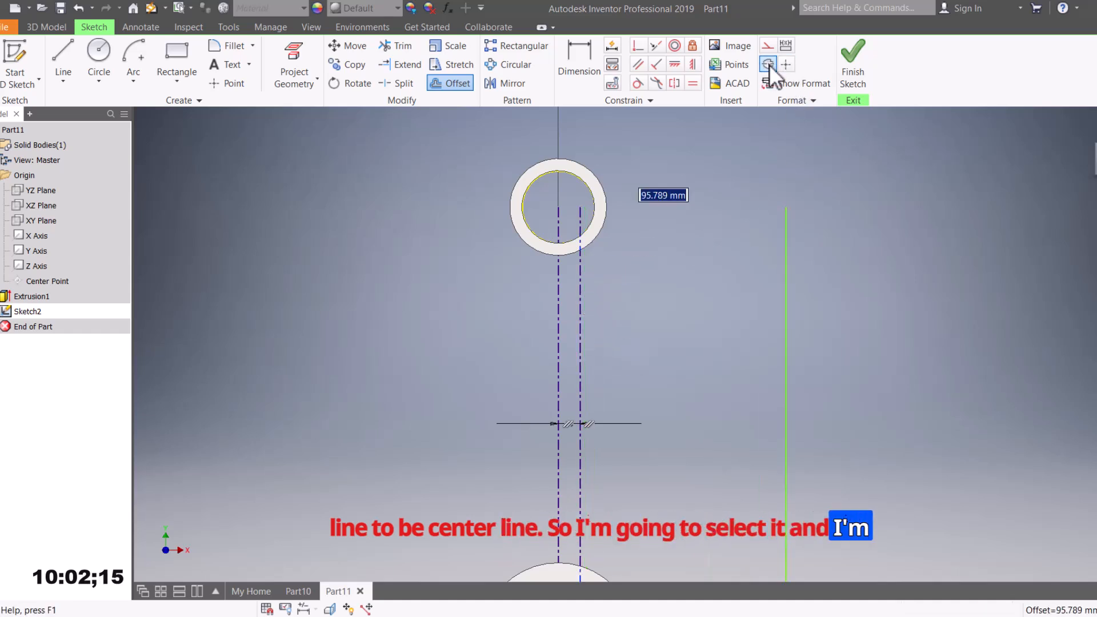
key("Escape")
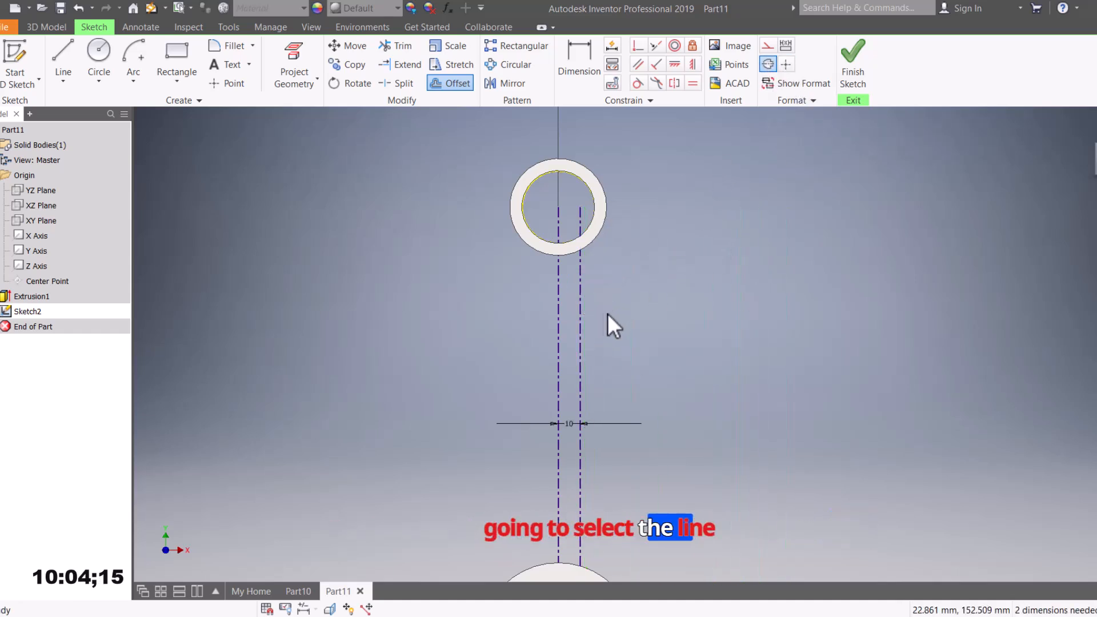
left_click(582, 324)
left_click(768, 64)
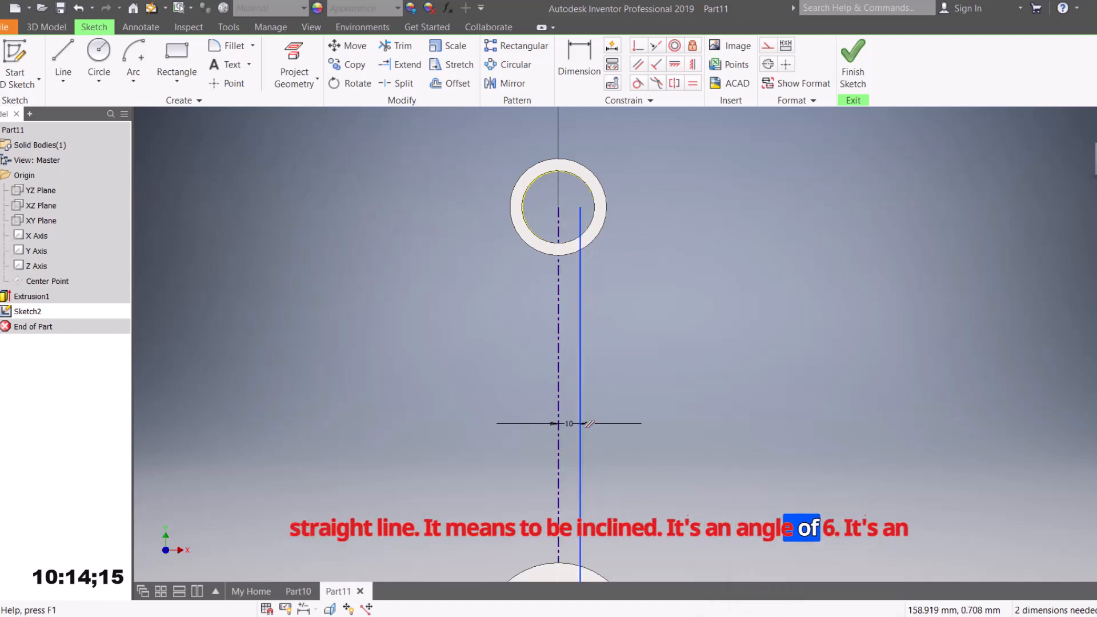
Step: Draw a line sloping down and outward from the offset line's intersection with the ring's outer circle, at about 29° to the offset line
key("alt+Tab")
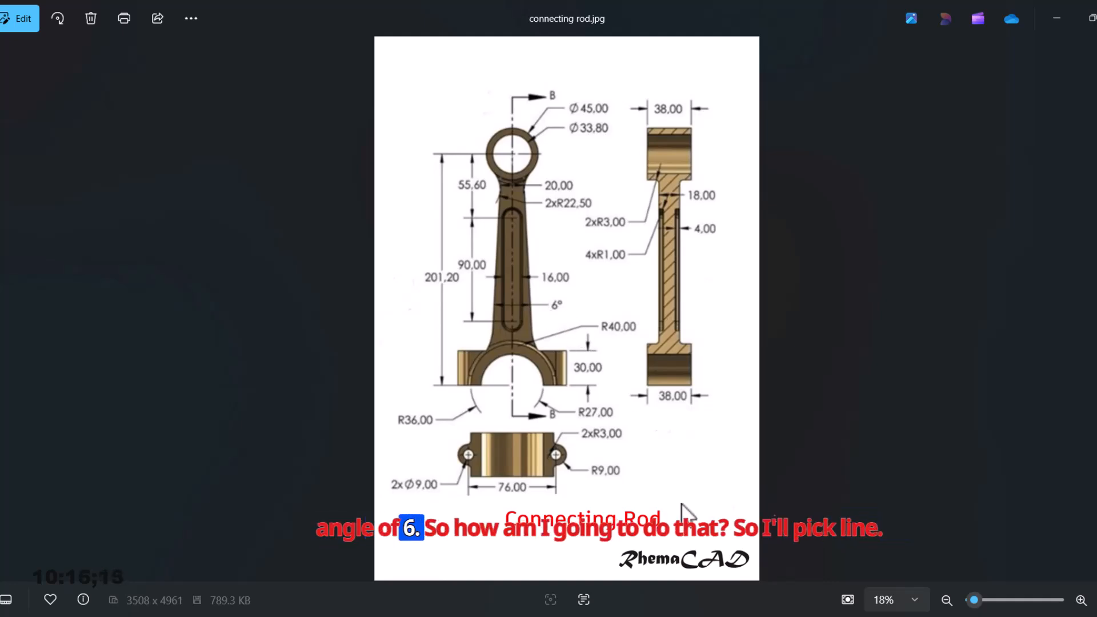
key("alt+Tab")
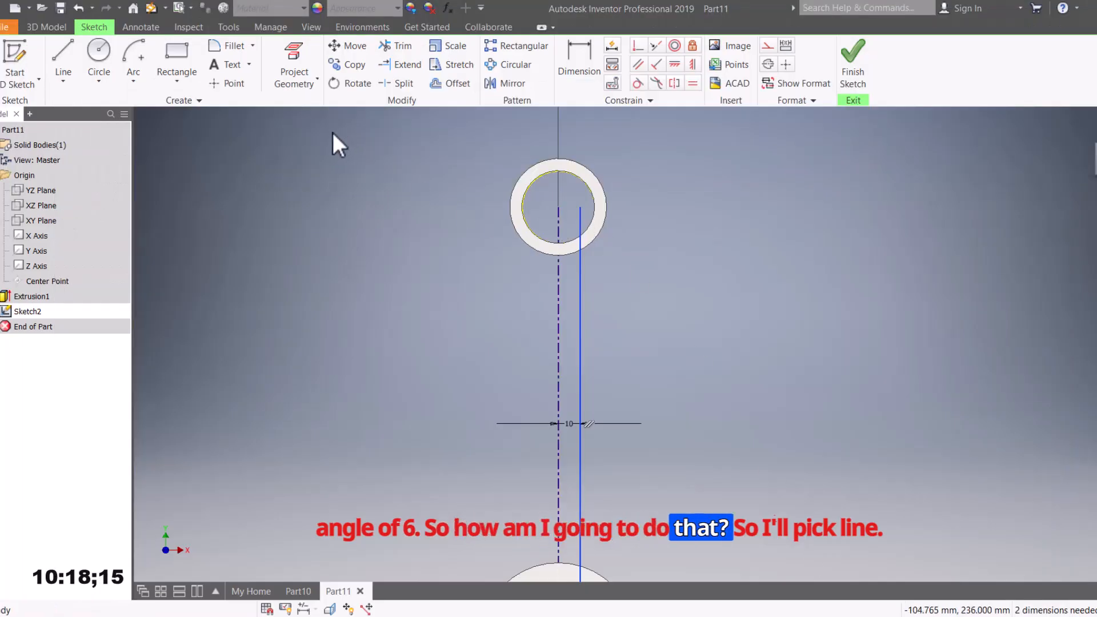
left_click(58, 49)
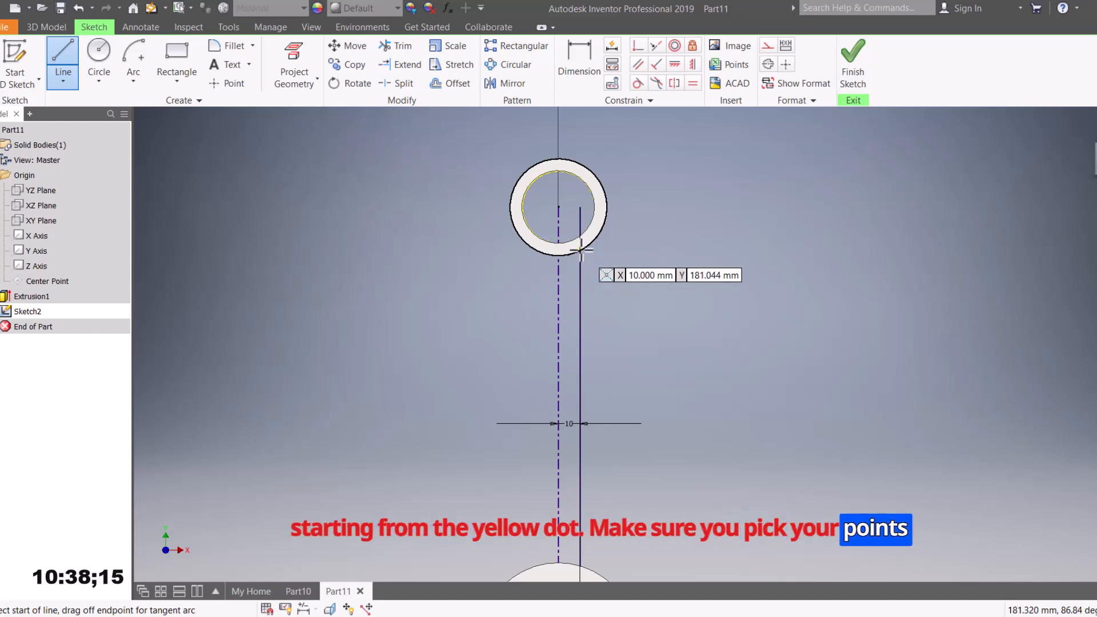
left_click(580, 250)
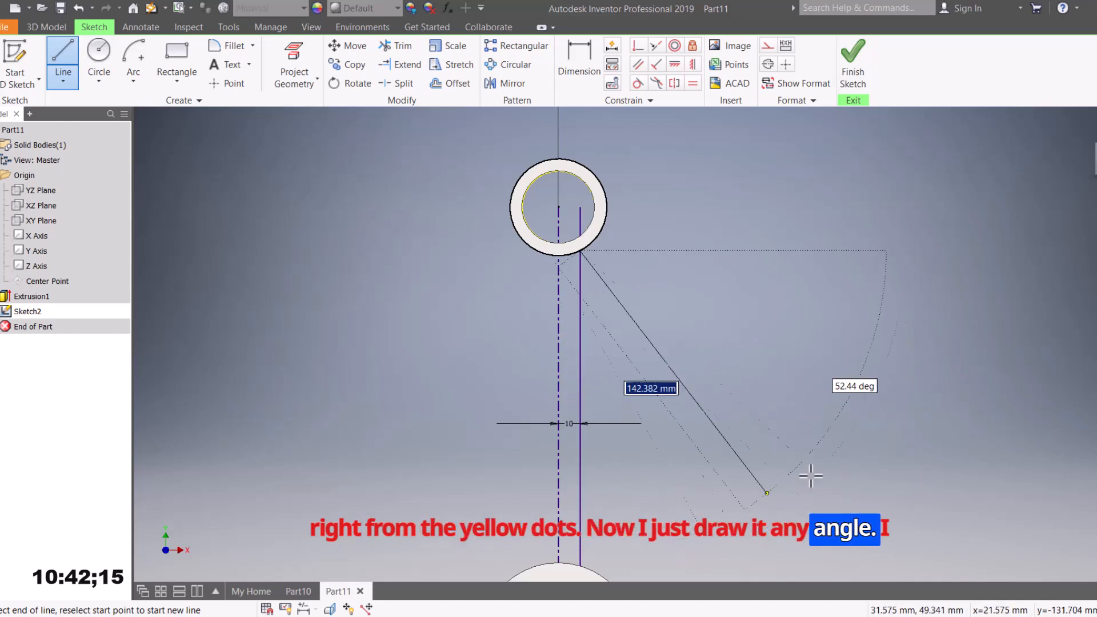
left_click(737, 534)
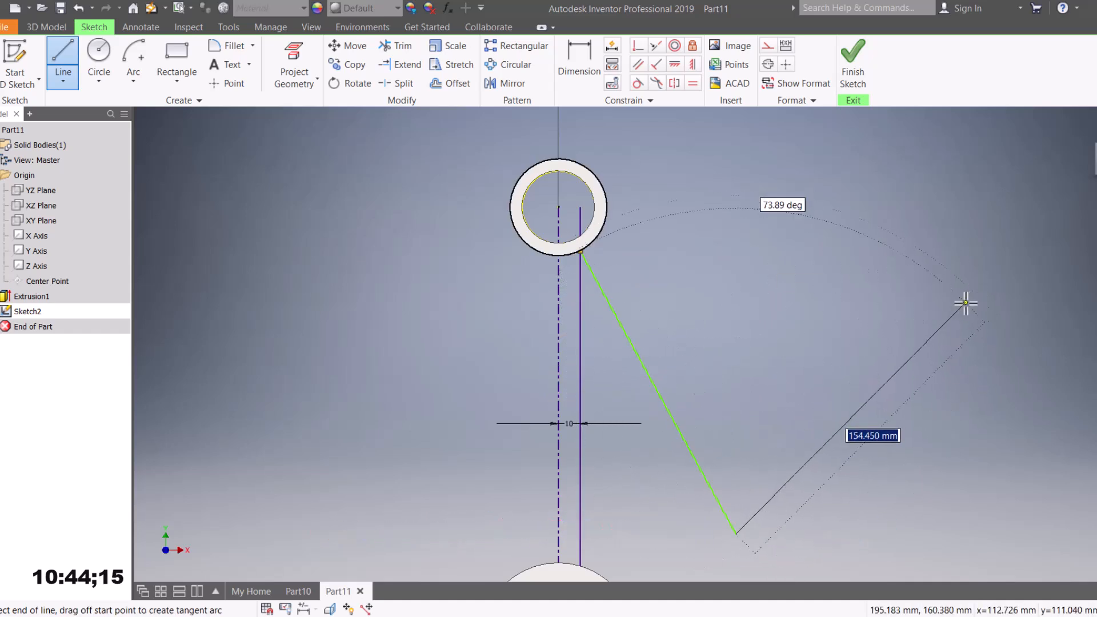
key("Escape")
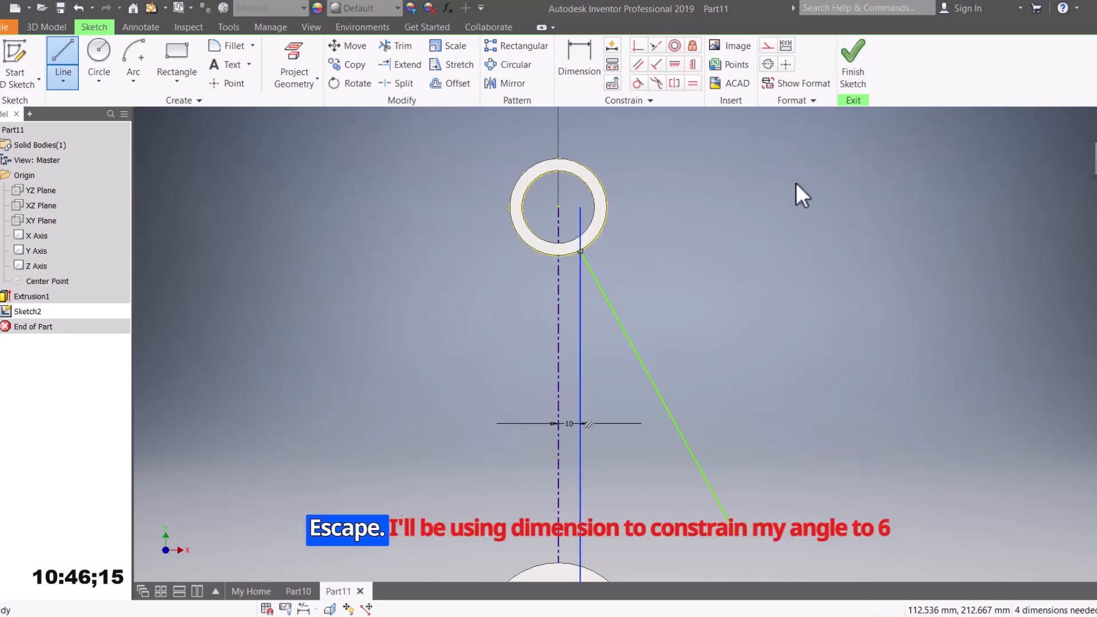
Step: Dimension the angle between the sloped line and the vertical offset line as 6°
left_click(587, 61)
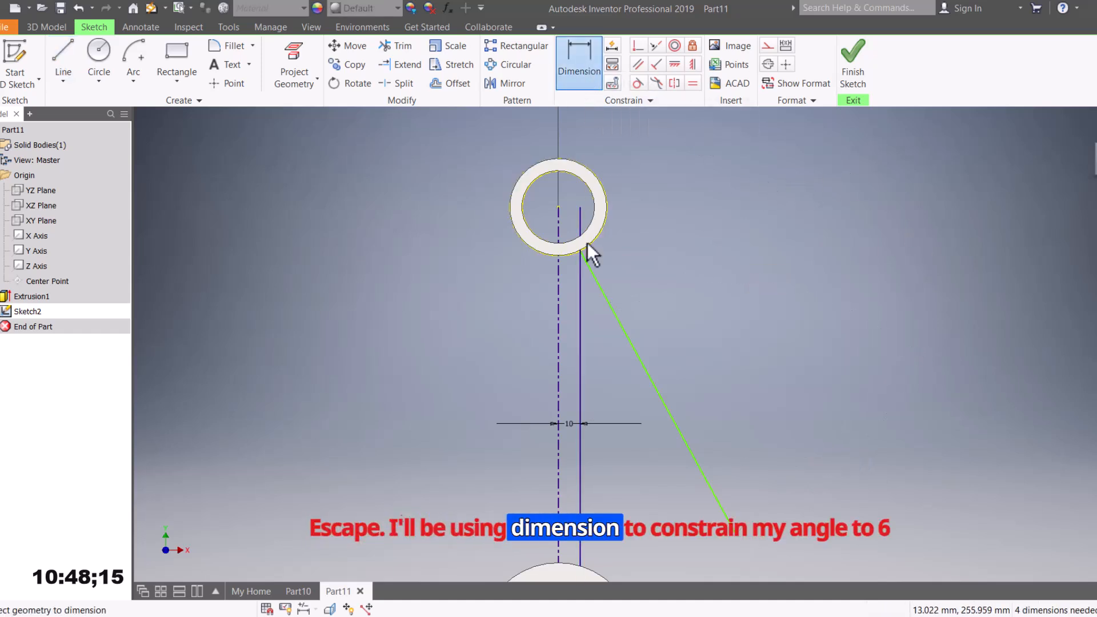
left_click(617, 320)
left_click(579, 338)
left_click(608, 354)
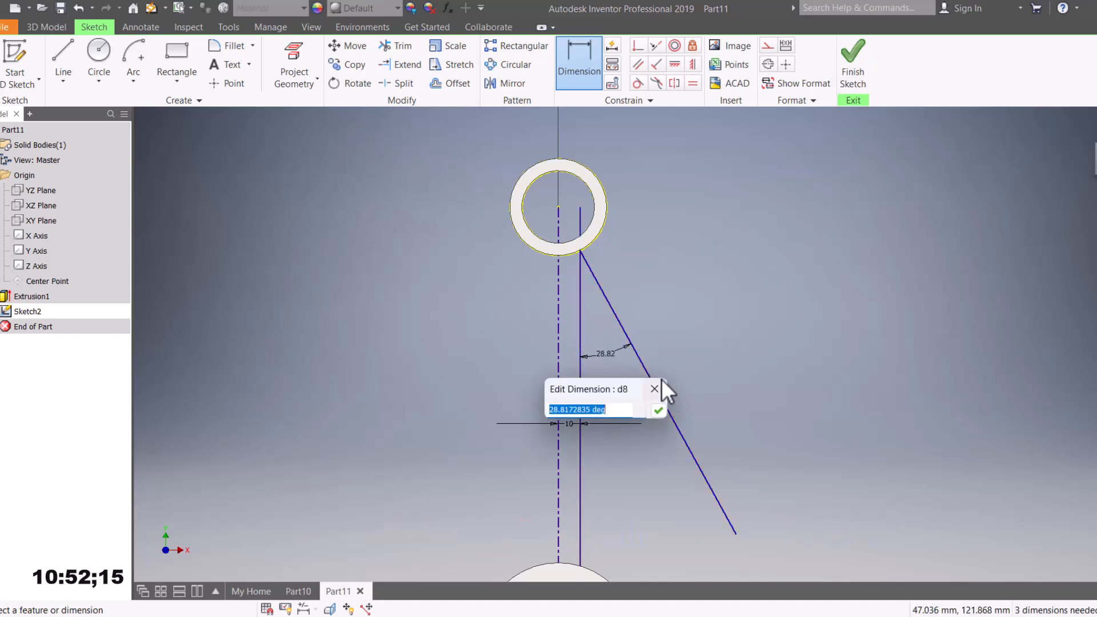
type("6")
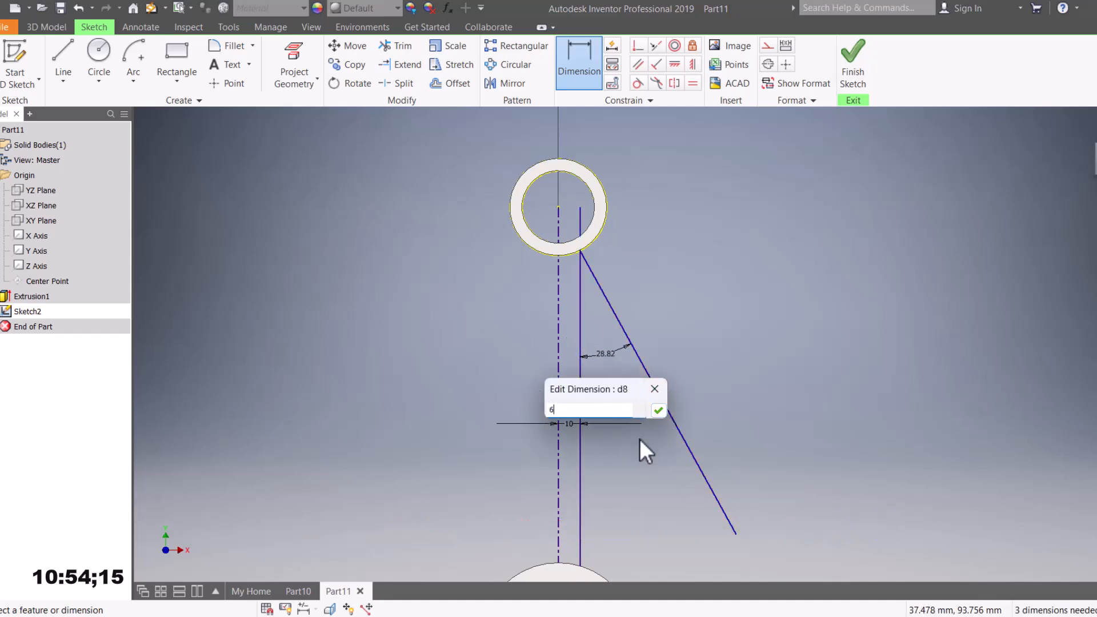
left_click(659, 411)
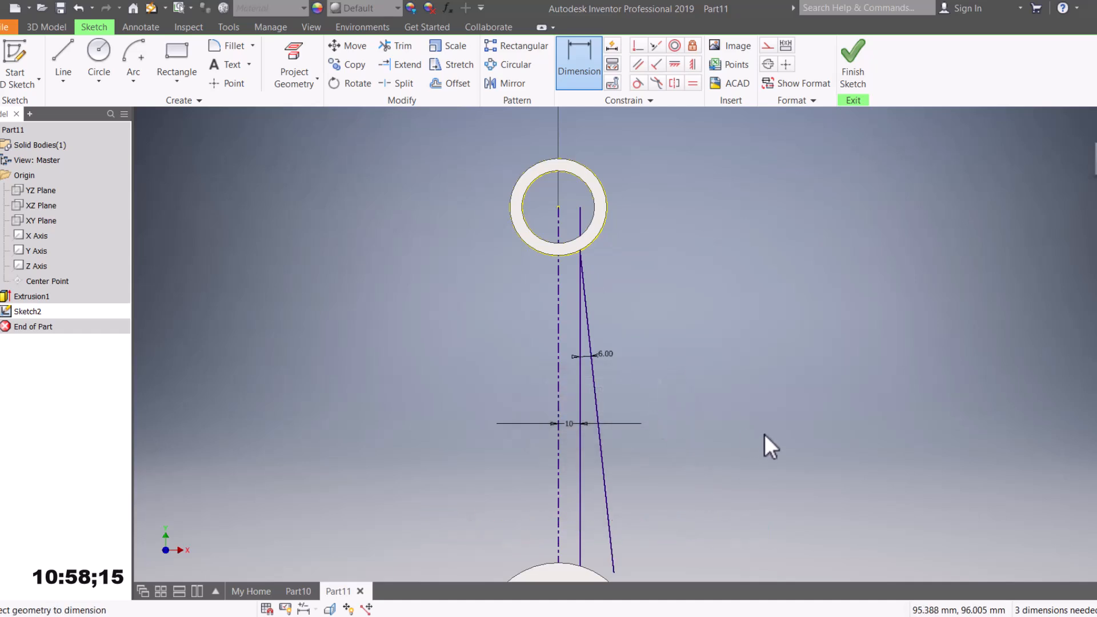
Step: Delete the vertical line offset 10 mm from the centerline, leaving the sloped line in the sketch
left_click(580, 472)
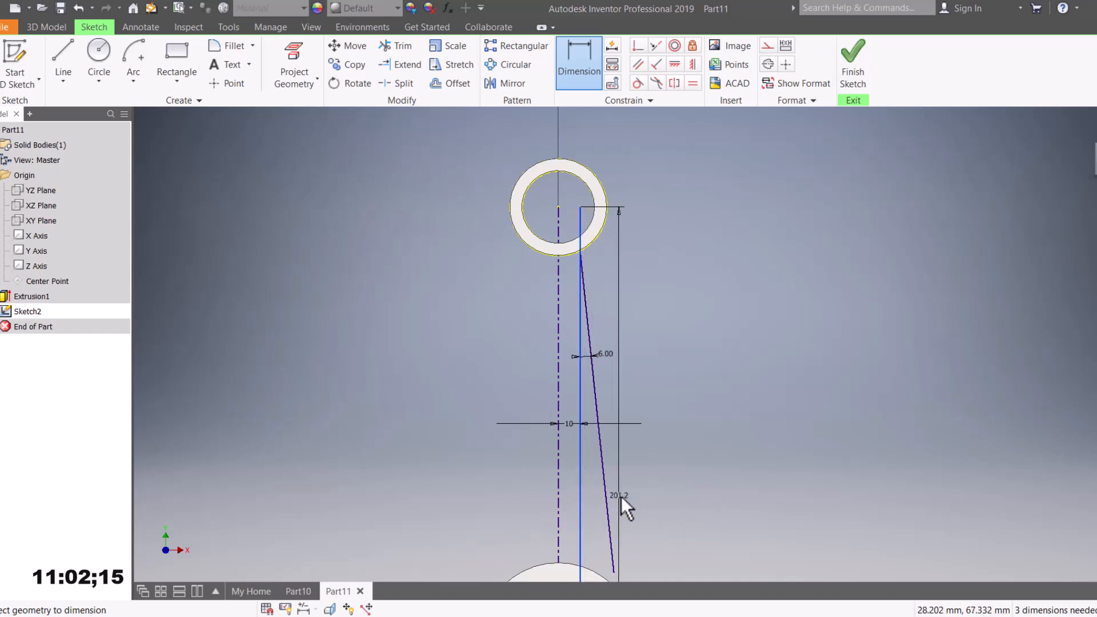
key("Escape")
key("Escape")
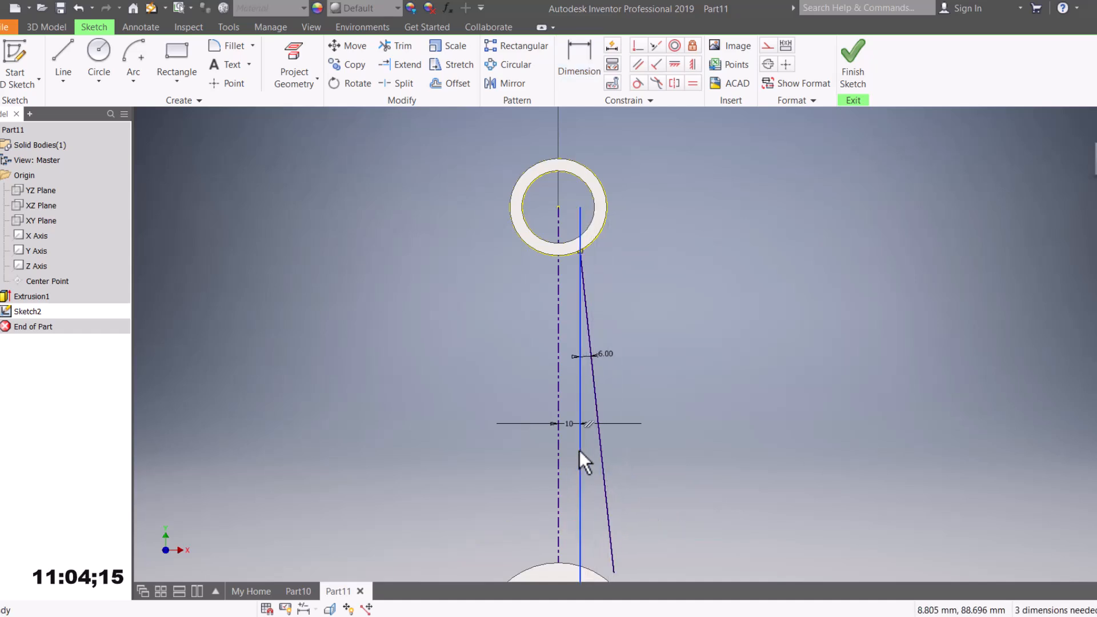
key("Delete")
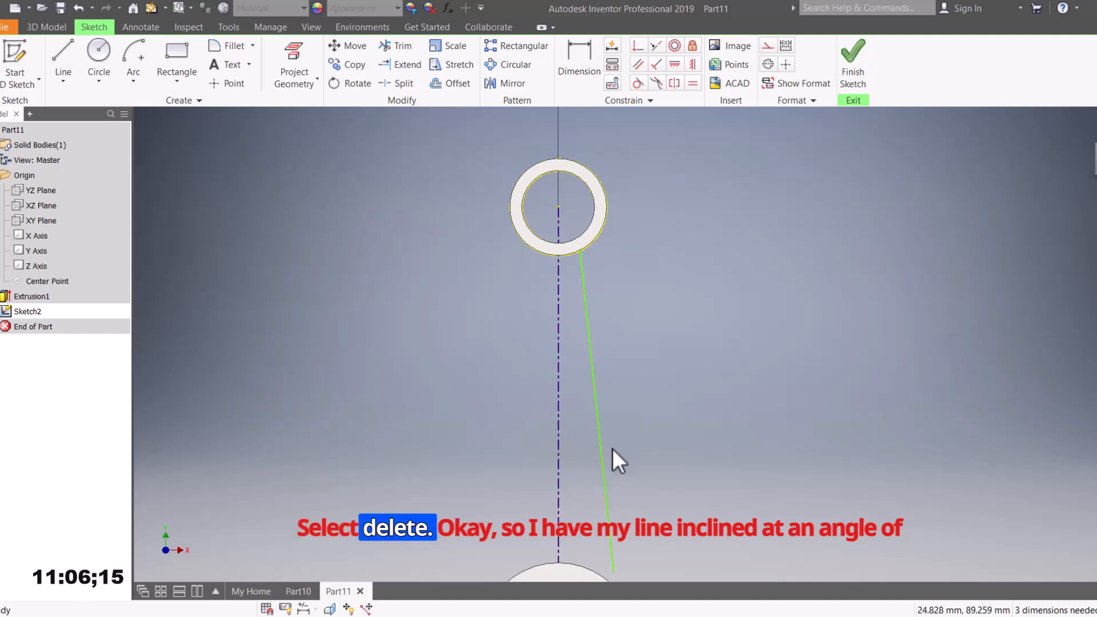
Step: Project the lower half ring's edges into the sketch and extend the sloped line down to its outer arc
scroll(622, 394, "up", 4)
scroll(629, 361, "down", 3)
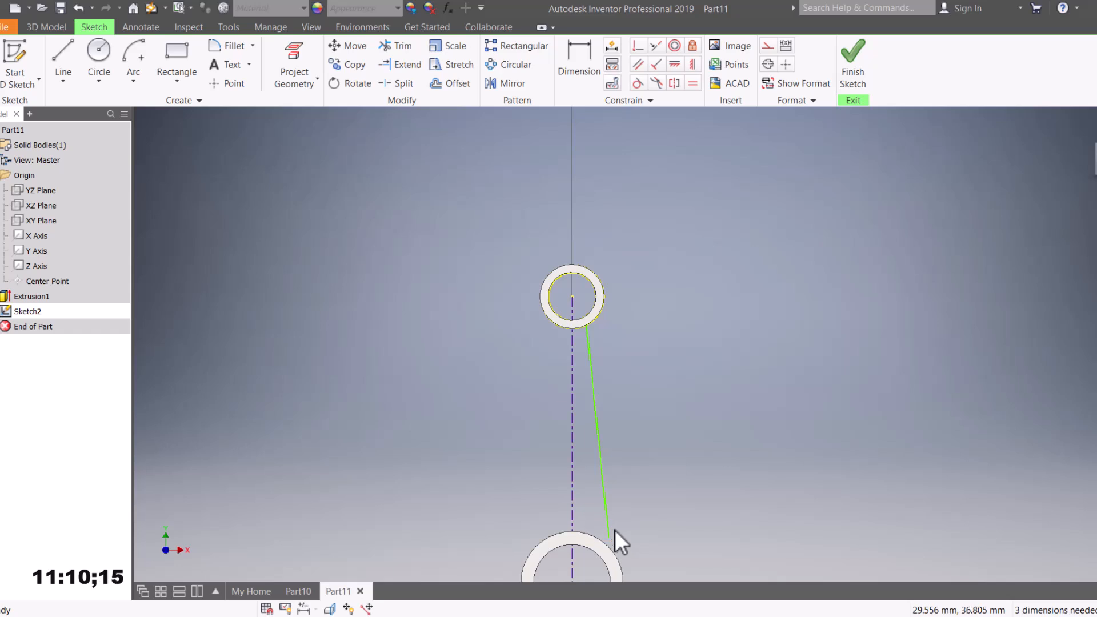
middle_click_drag(609, 547, 606, 449)
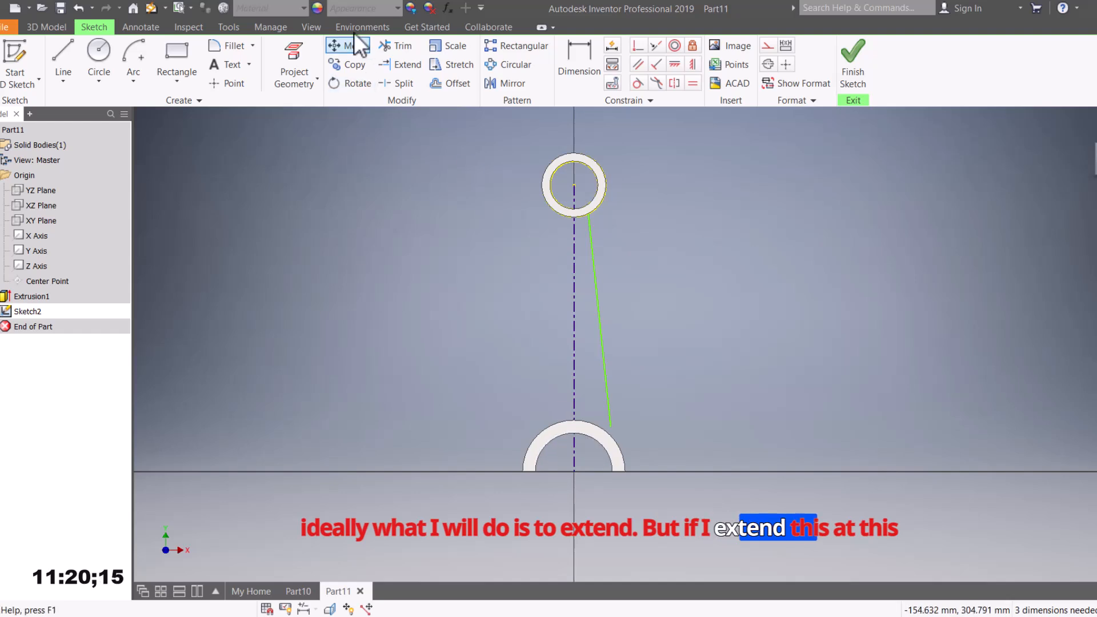
left_click(610, 414)
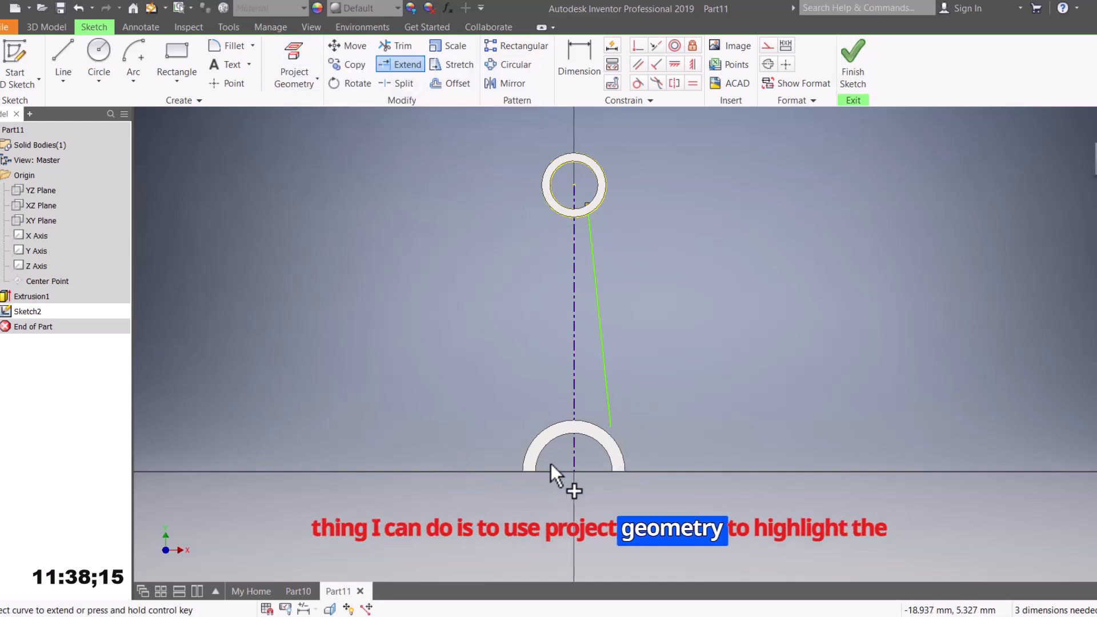
left_click(293, 57)
left_click(603, 441)
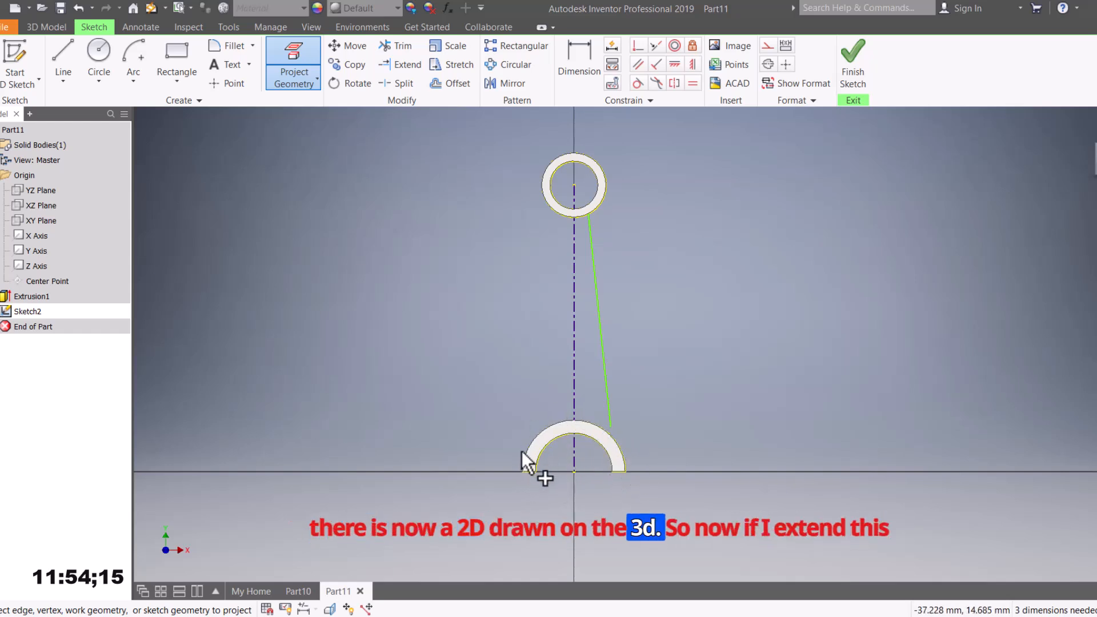
left_click(409, 67)
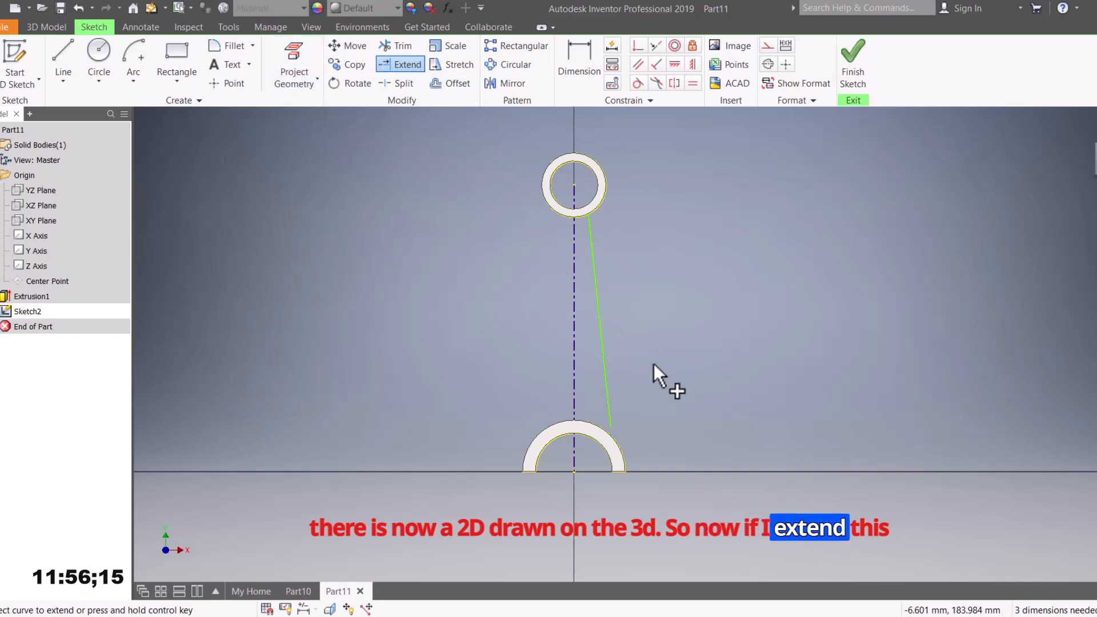
left_click(608, 404)
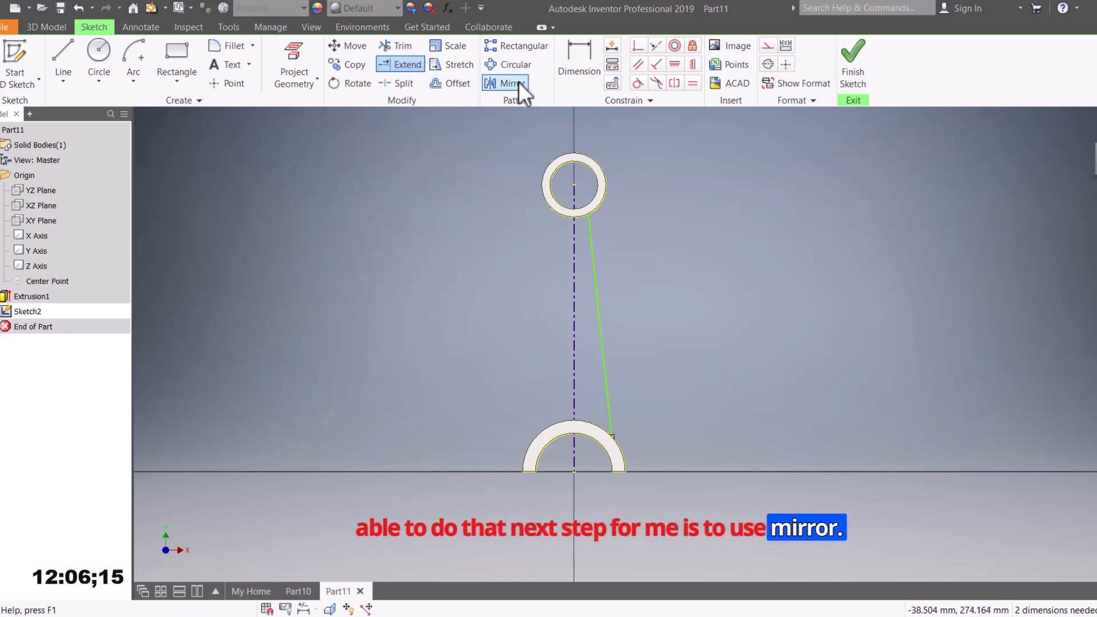
Step: Mirror the sloped line about the vertical centerline to form the other side of the shank
left_click(504, 80)
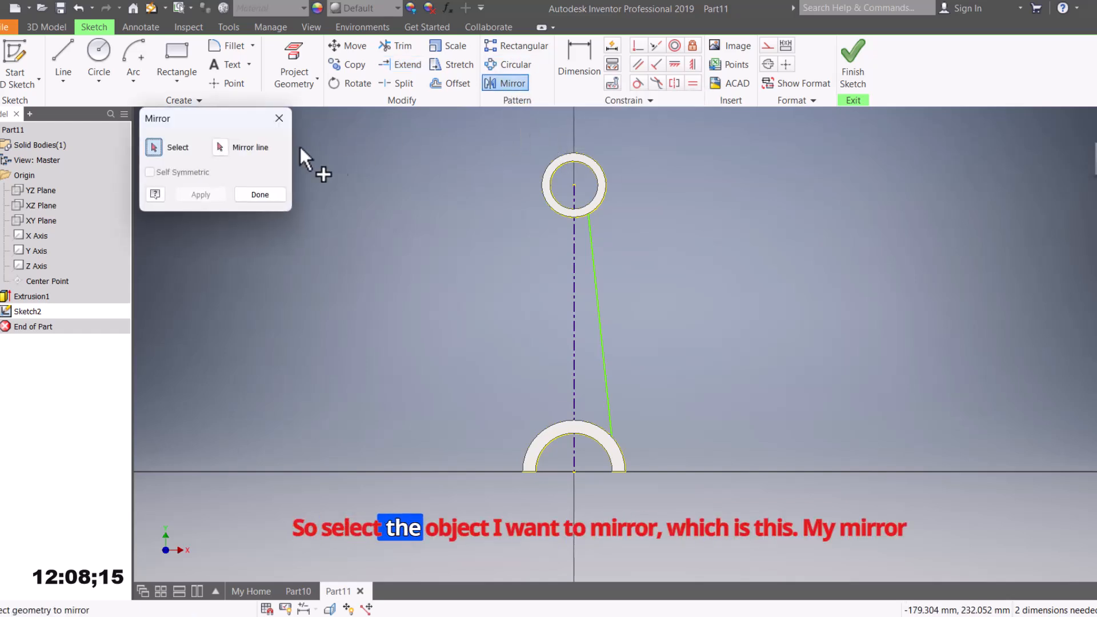
left_click(599, 307)
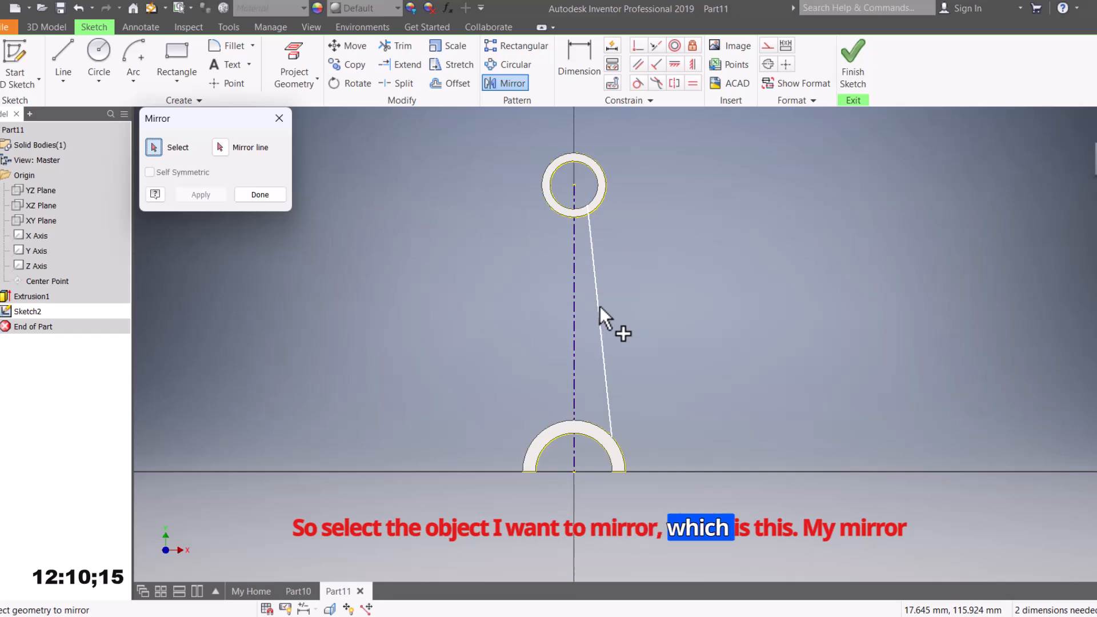
left_click(221, 148)
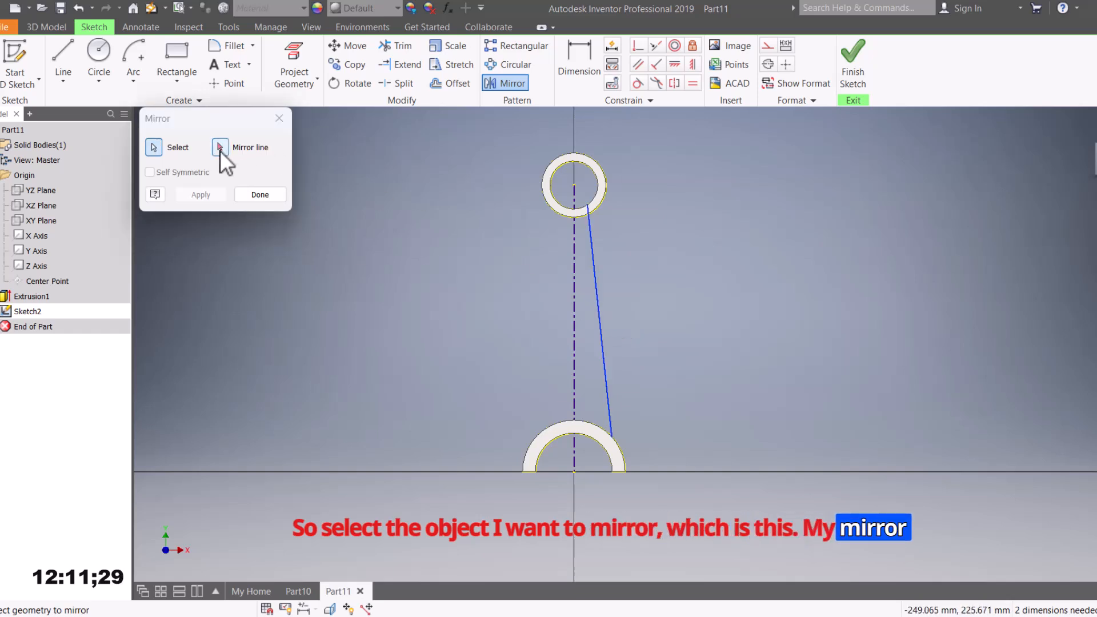
left_click(574, 297)
left_click(202, 191)
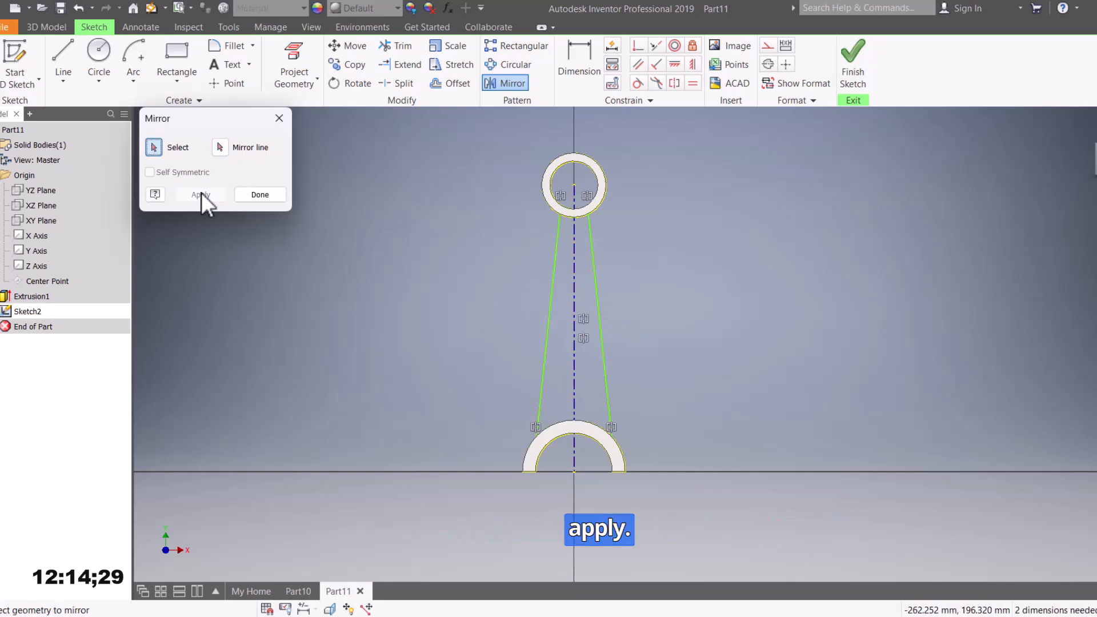
left_click(260, 195)
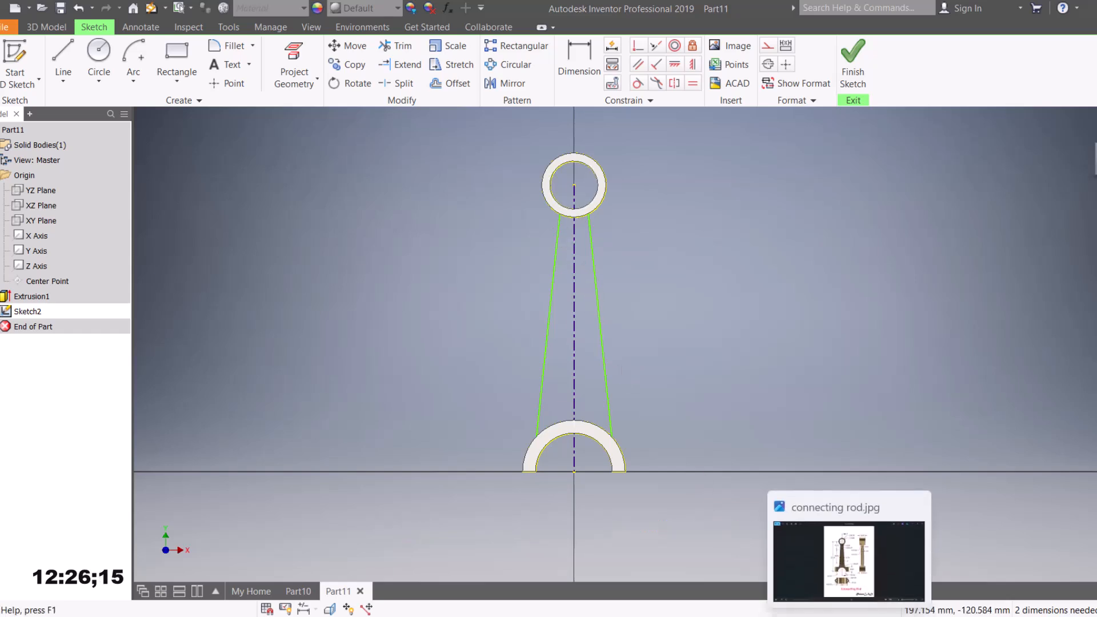
Step: Check the shank's section in the reference drawing and close the profile's upper end with a three-point arc along the small ring's outer edge
left_click(811, 554)
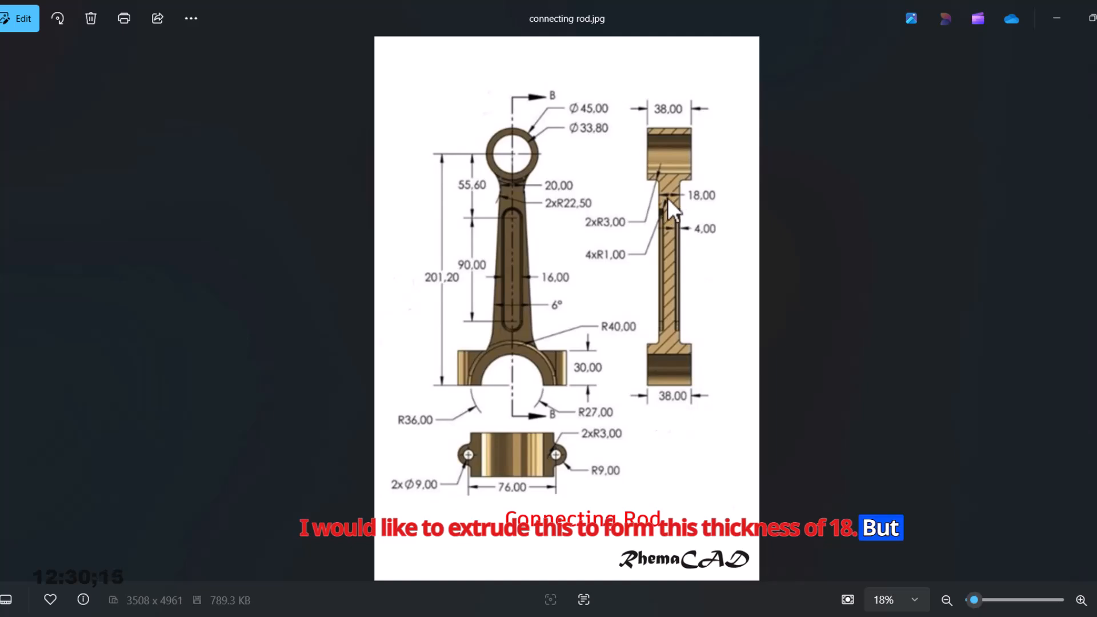
left_click(822, 613)
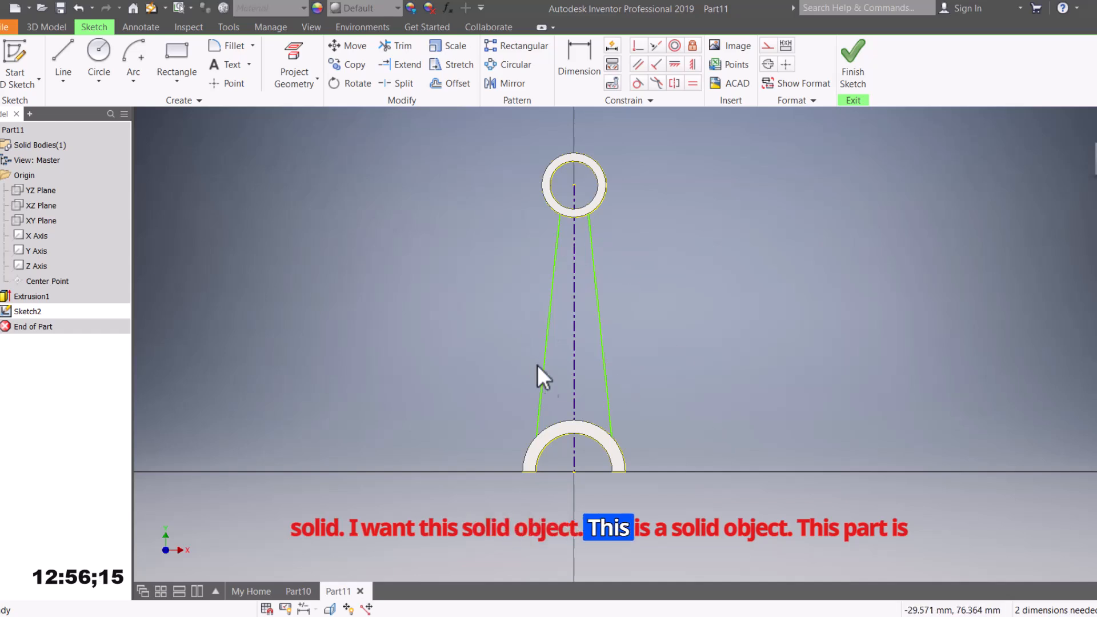
key("alt+Tab")
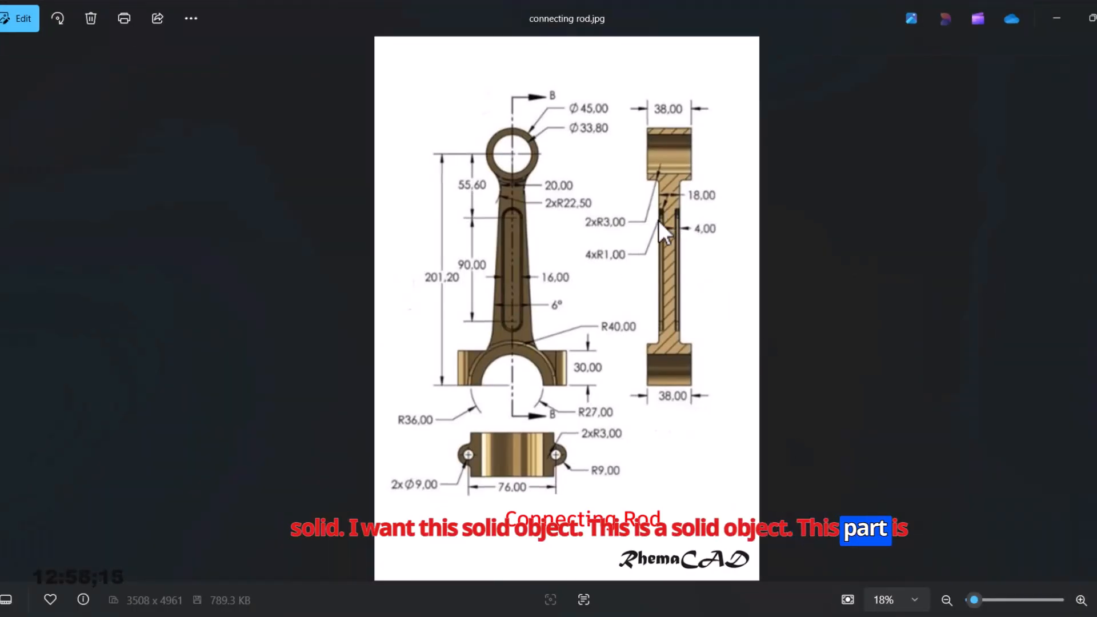
key("alt+Tab")
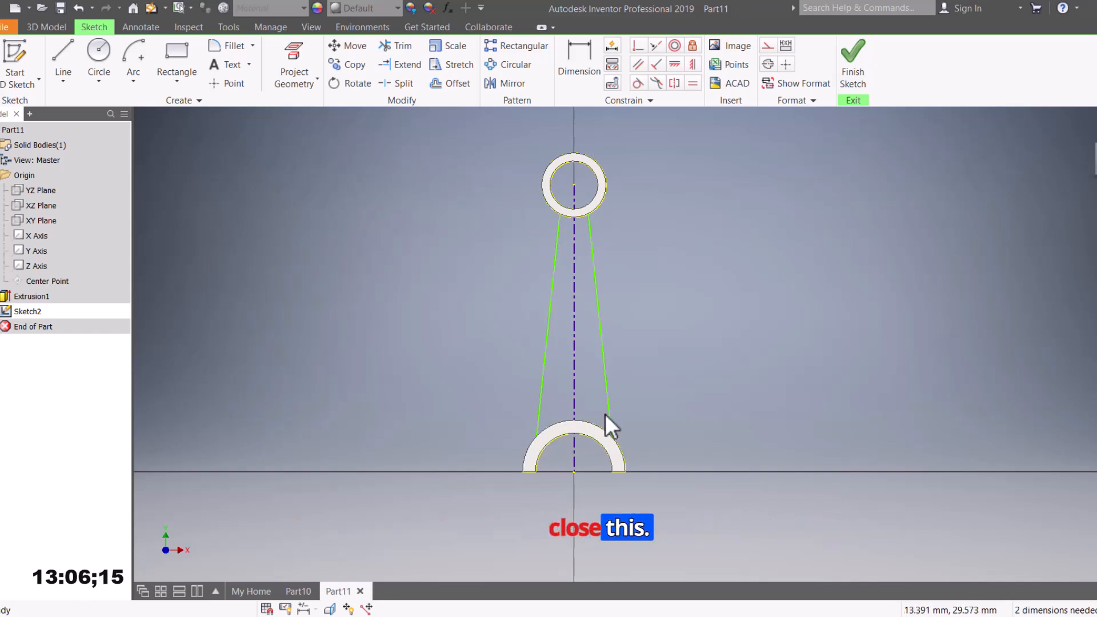
left_click(136, 74)
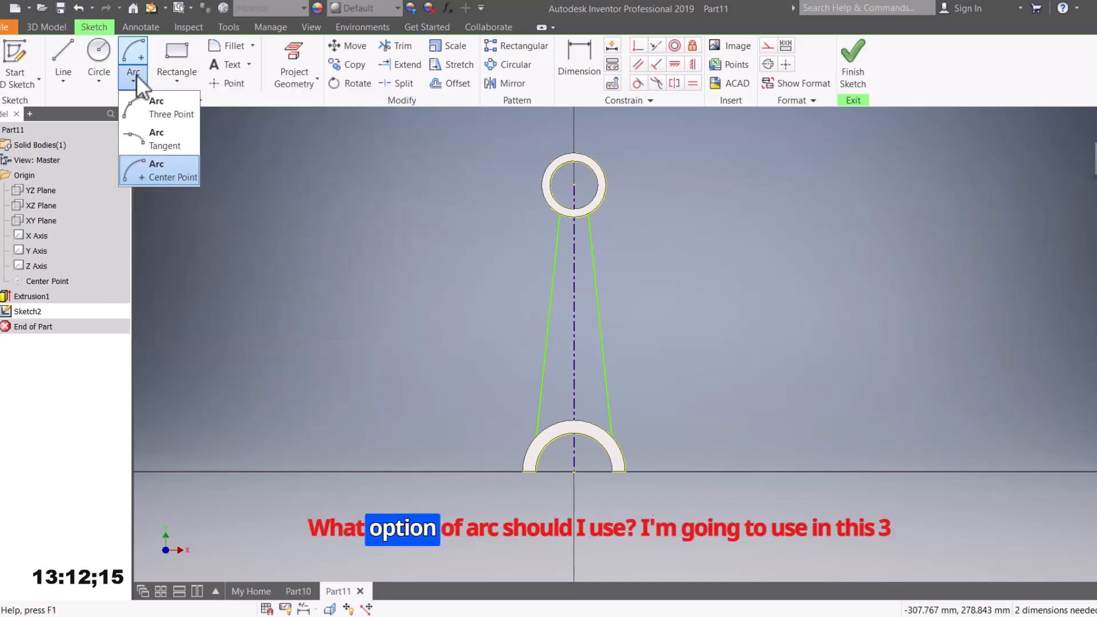
left_click(139, 109)
scroll(572, 188, "down", 6)
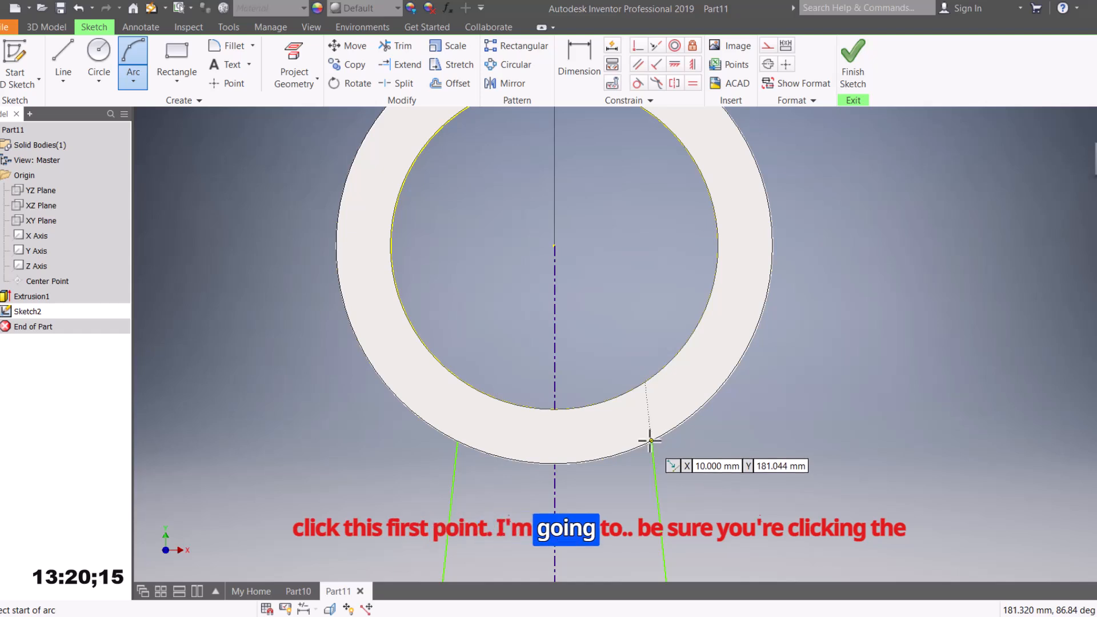
left_click(652, 442)
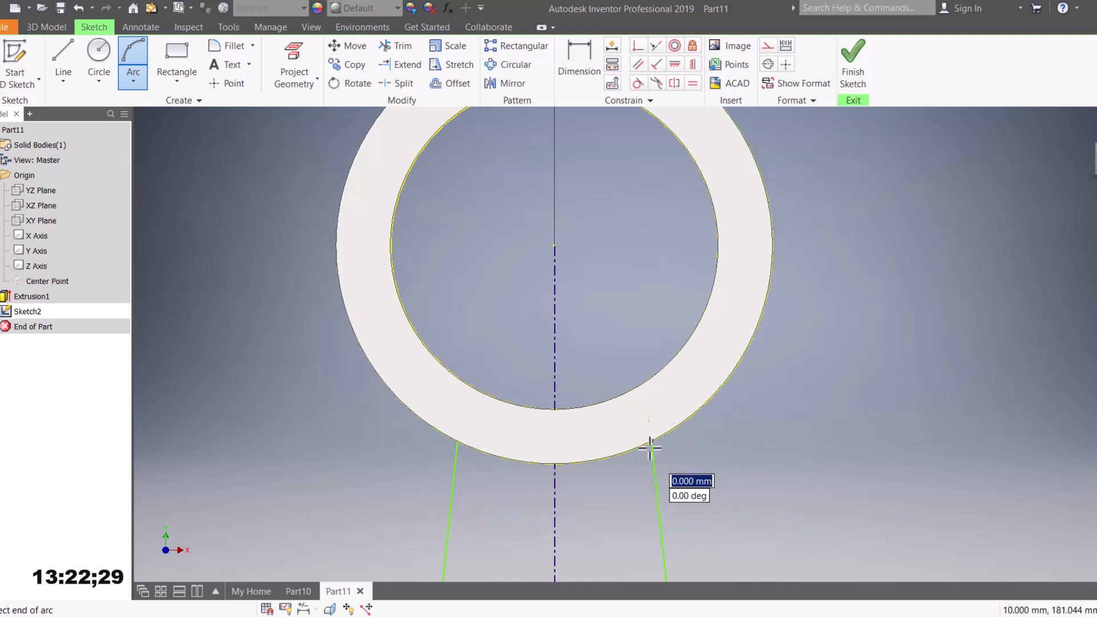
left_click(457, 442)
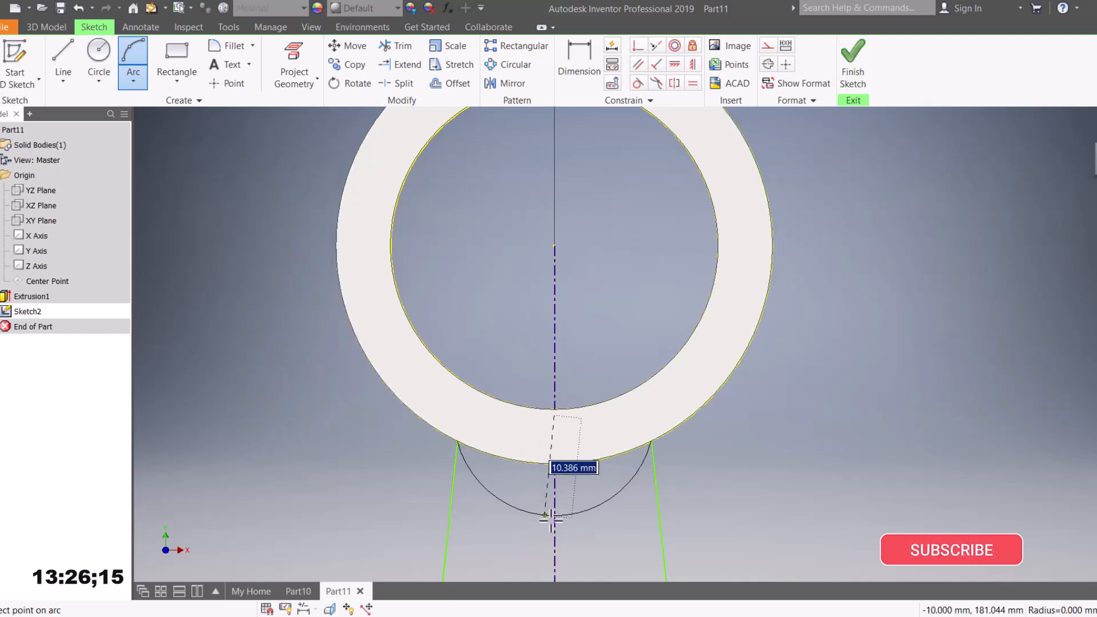
left_click(554, 462)
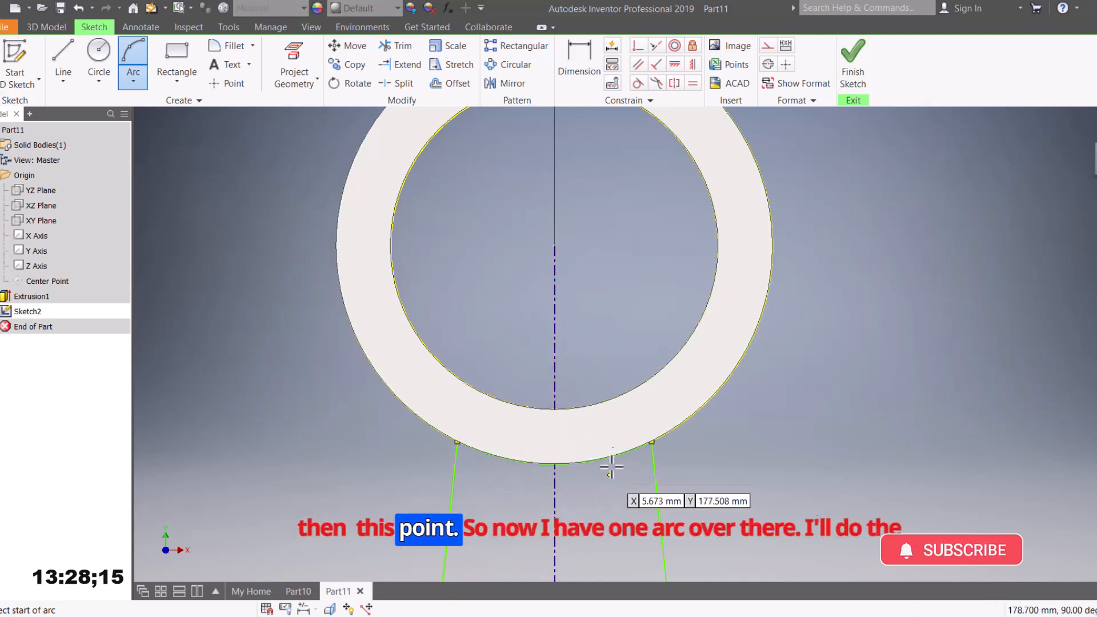
Step: Close the profile's lower end with a three-point arc of 36 mm radius along the half ring's outer edge, between the sloped lines
scroll(628, 453, "up", 15)
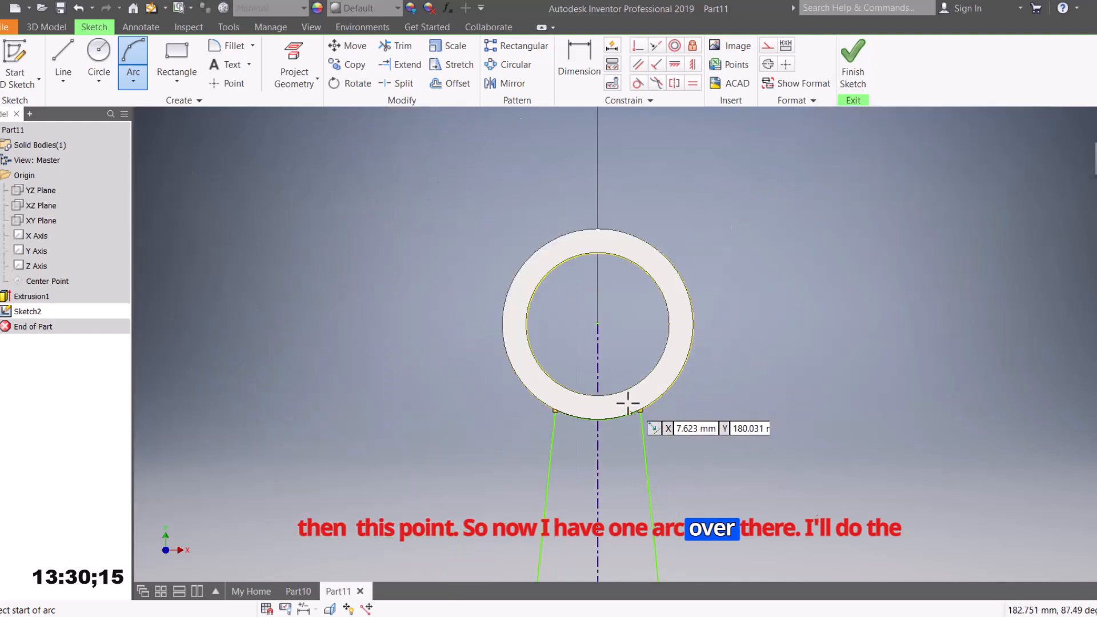
scroll(676, 489, "down", 10)
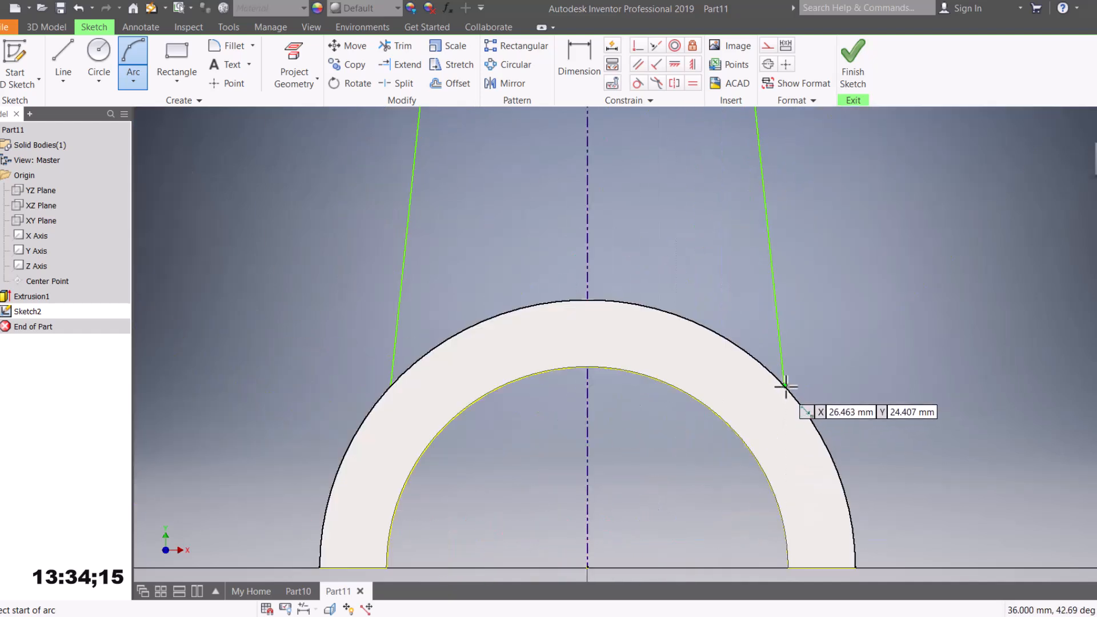
left_click(781, 387)
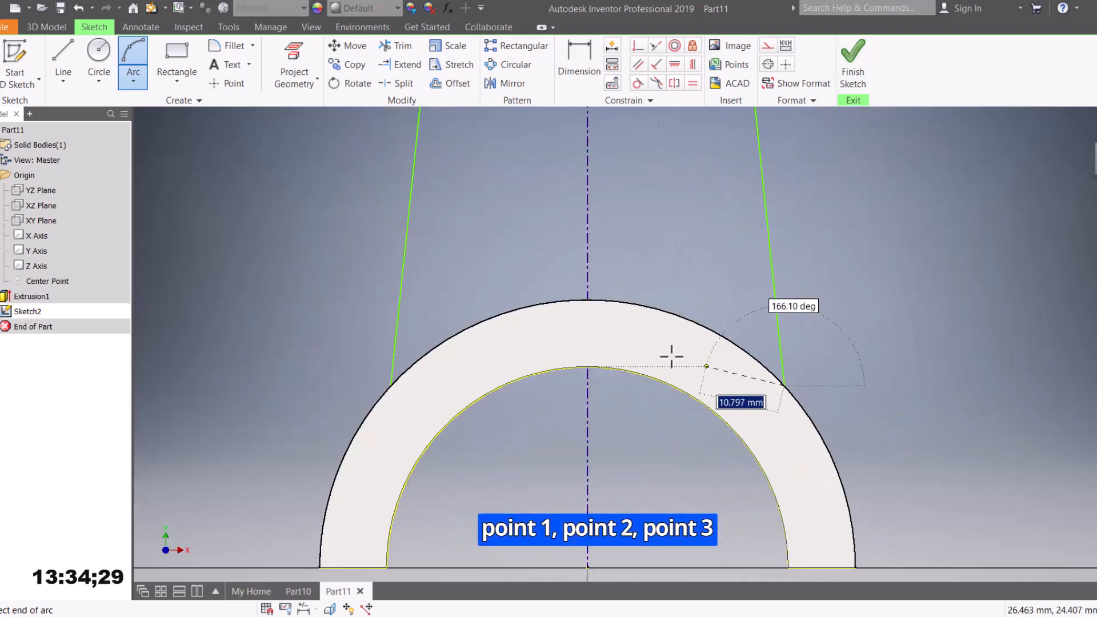
left_click(391, 386)
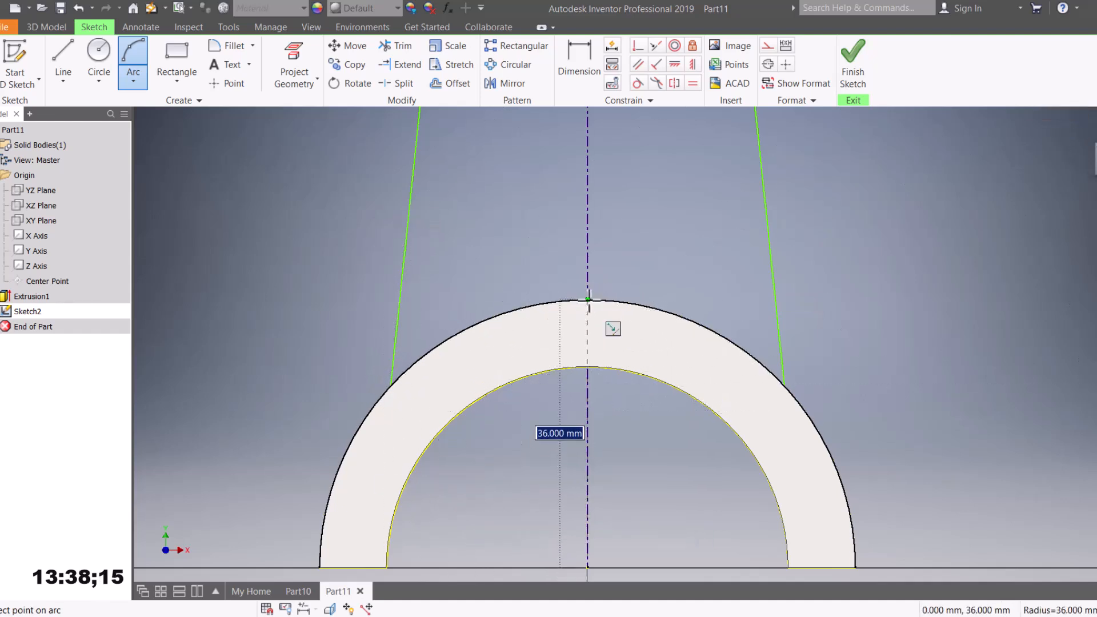
left_click(588, 298)
scroll(591, 308, "up", 8)
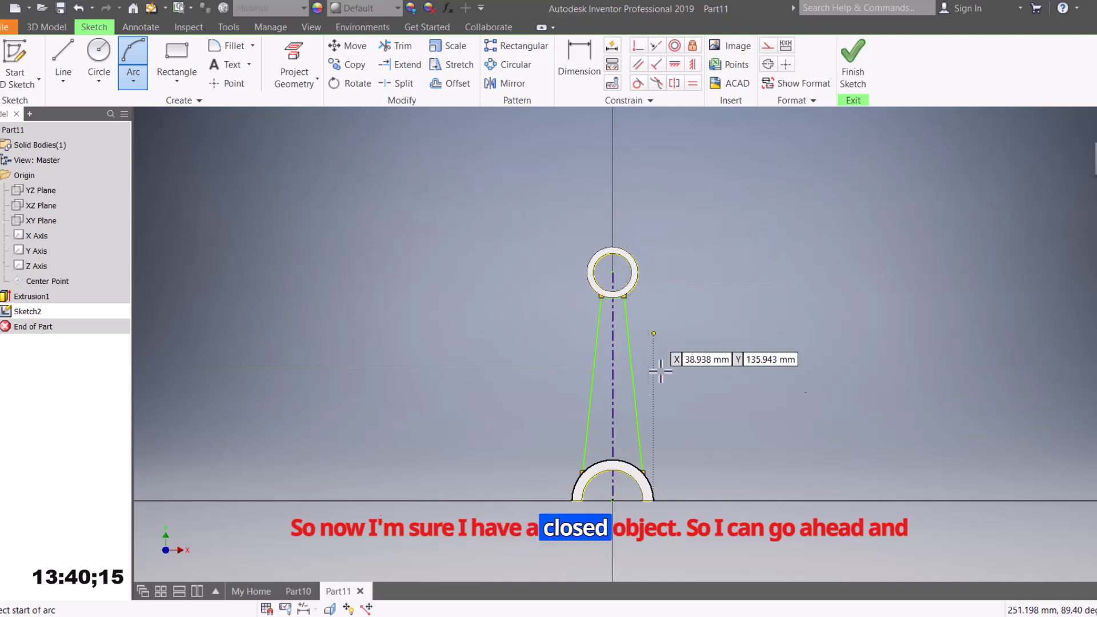
Step: Finish the sketch and extrude the closed shank profile symmetrically to a total distance of 18 mm
left_click(854, 78)
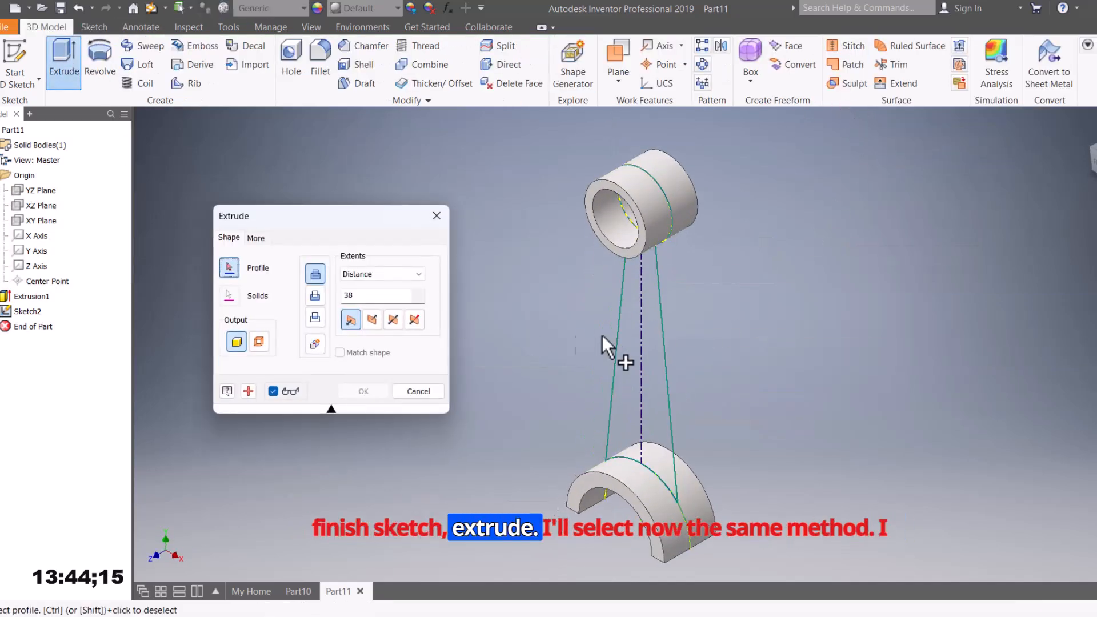
left_click(638, 342)
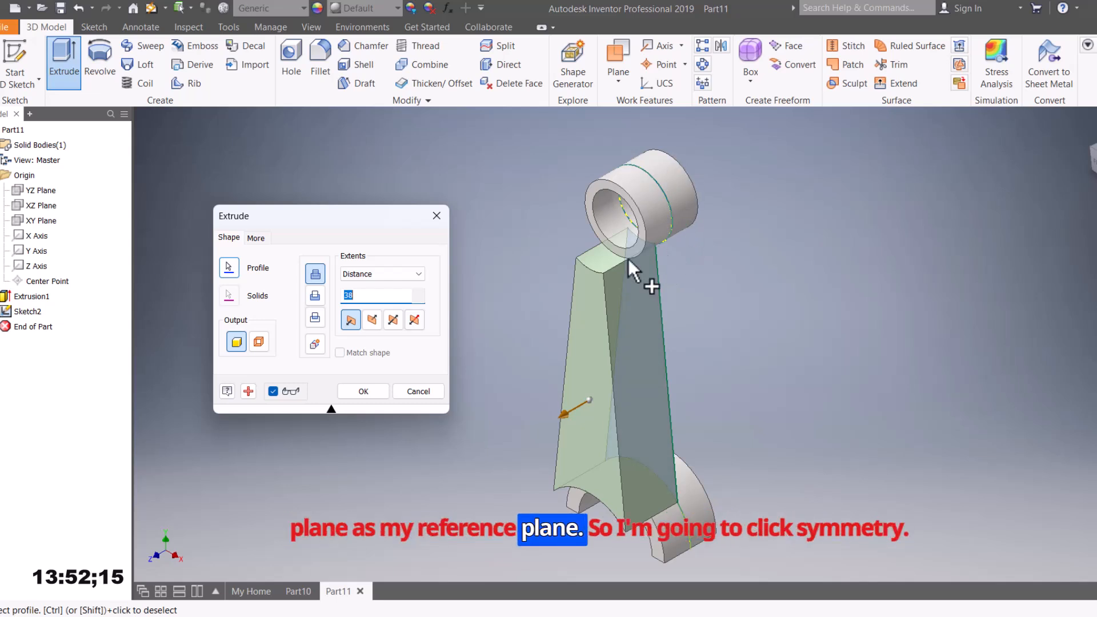
left_click(393, 320)
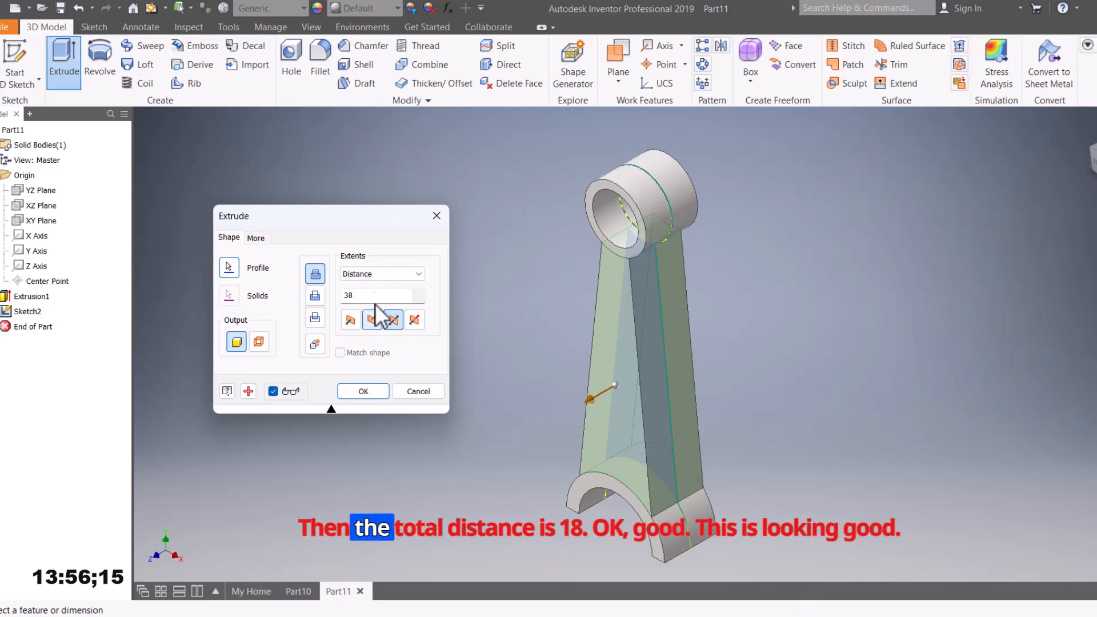
type("18")
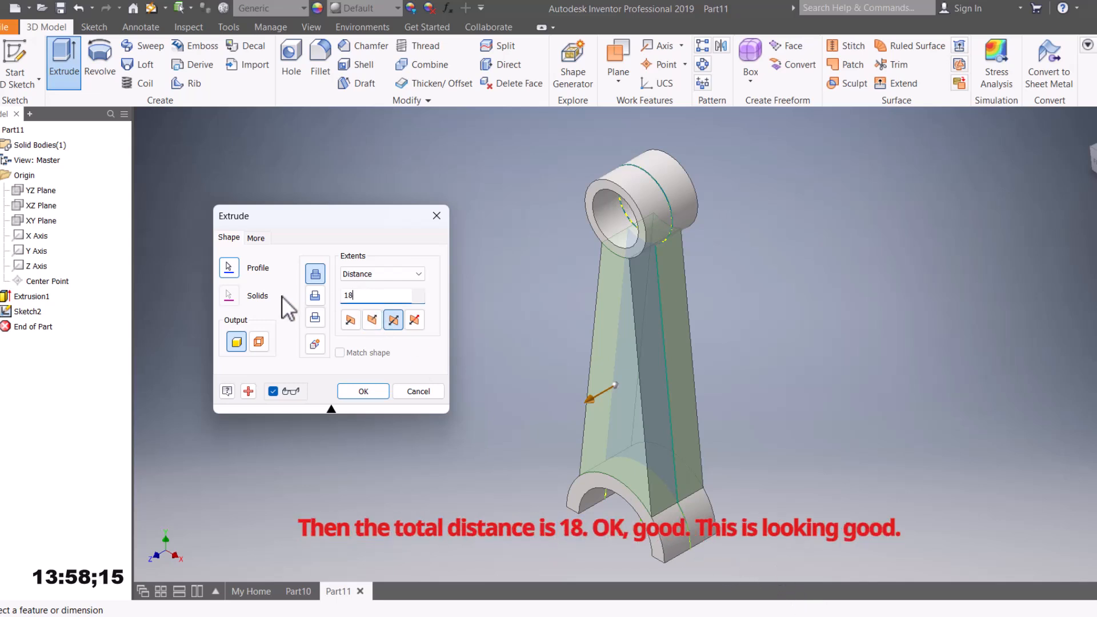
left_click(374, 391)
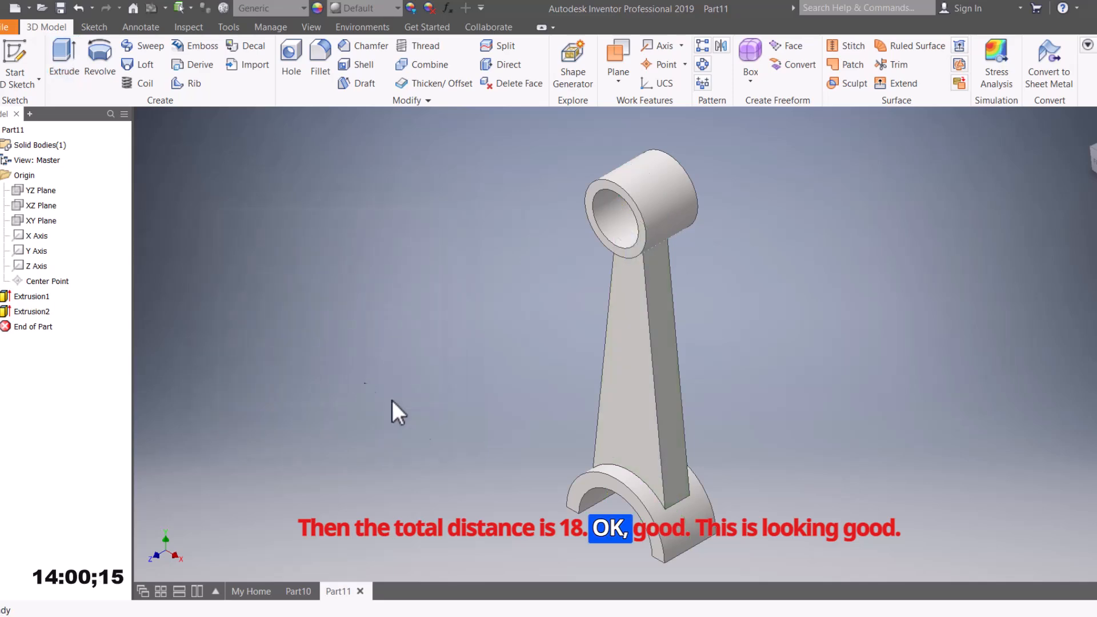
Step: Check the slot's dimensions in the reference drawing and start a sketch on the shank's front face
middle_click_drag(688, 426, 694, 402)
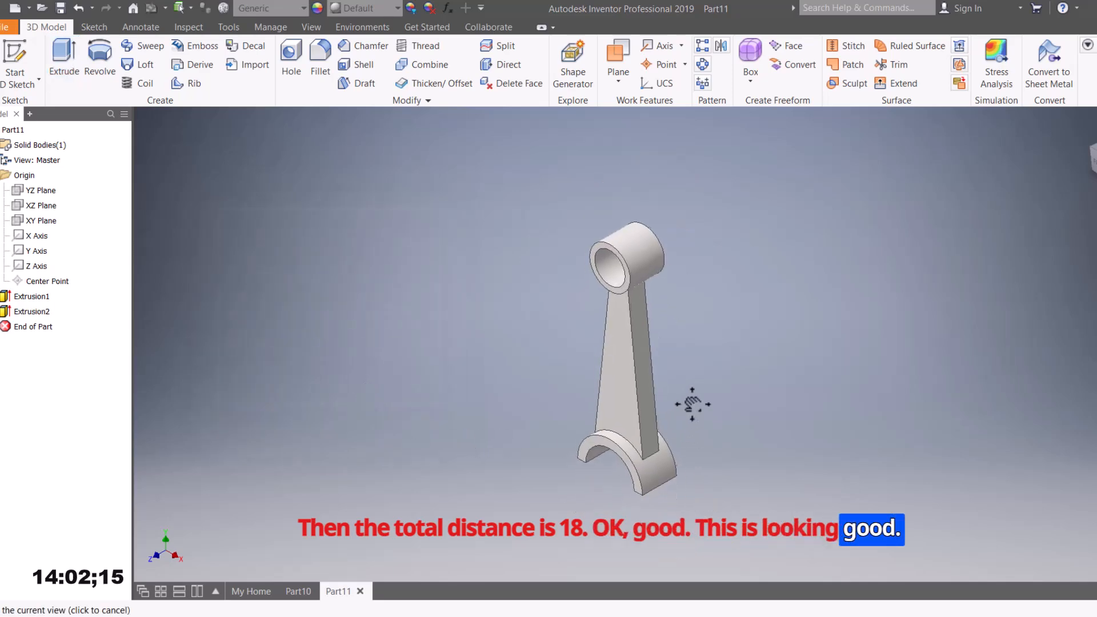
left_click(850, 561)
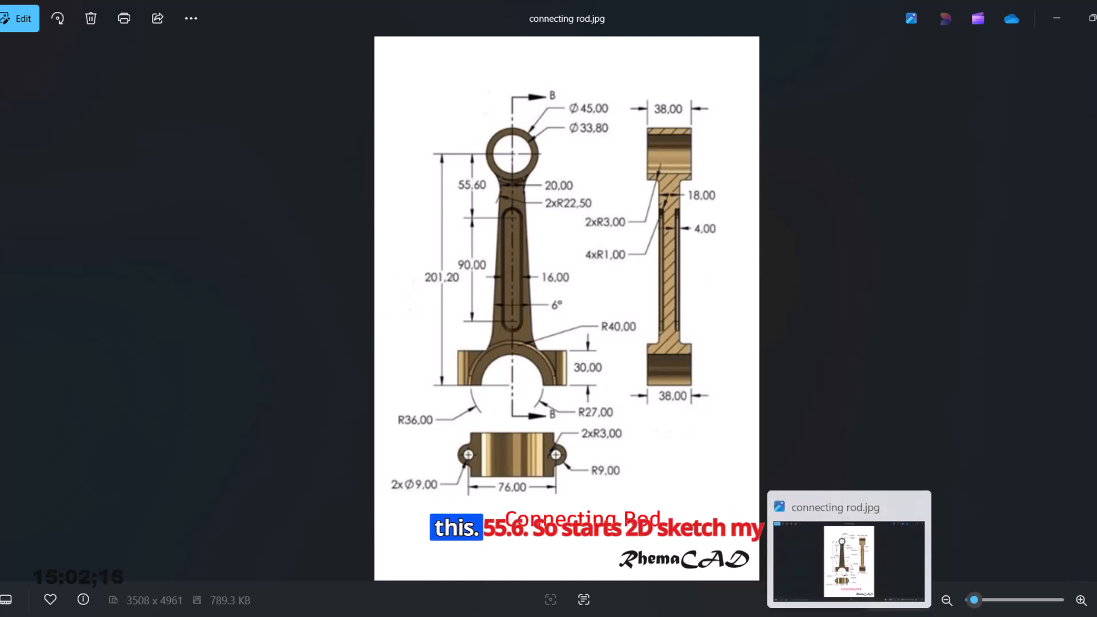
left_click(850, 616)
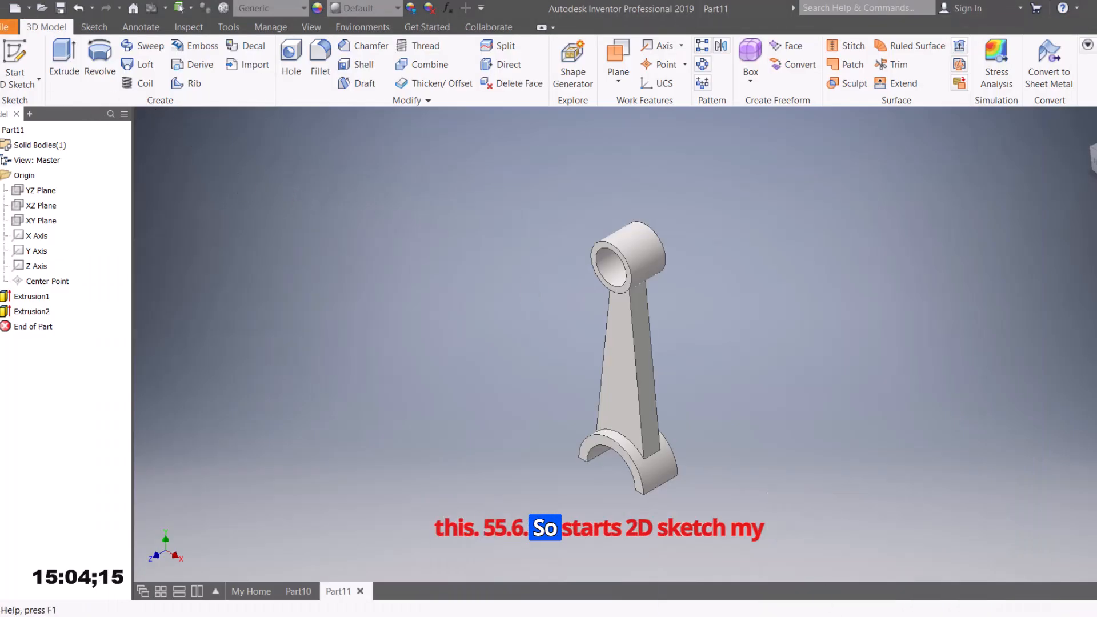
left_click(16, 46)
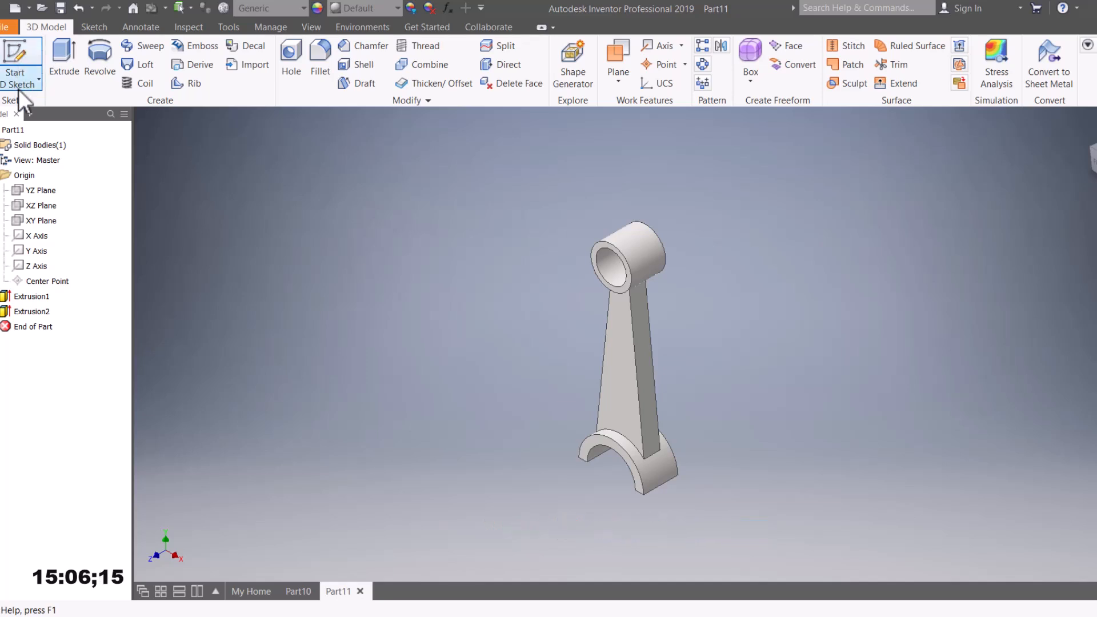
left_click(622, 359)
middle_click_drag(637, 238, 612, 372)
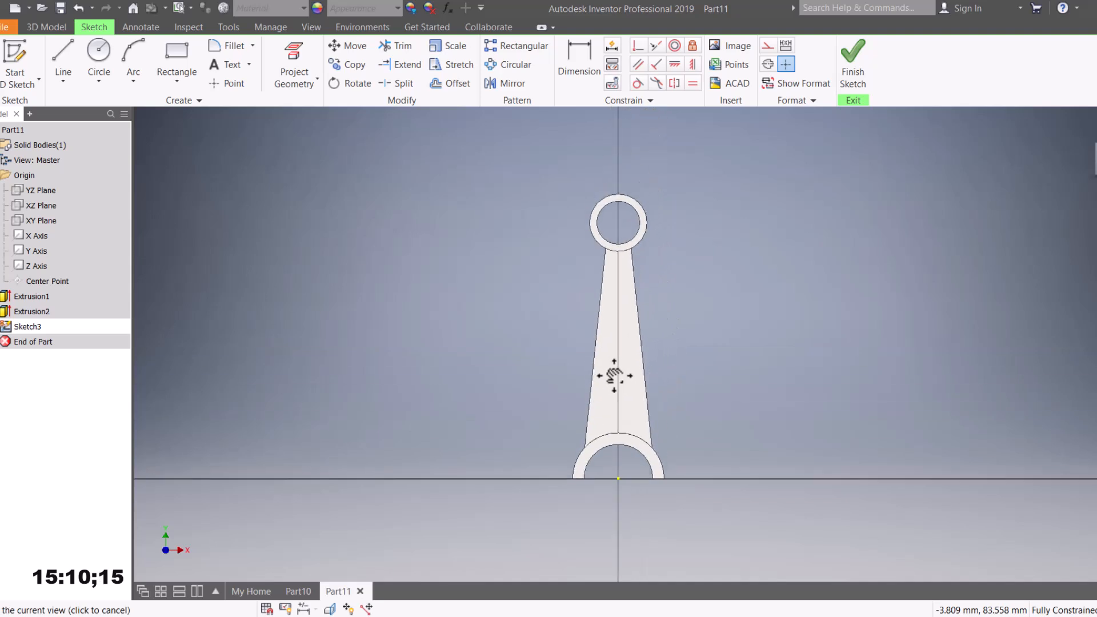
scroll(637, 313, "down", 3)
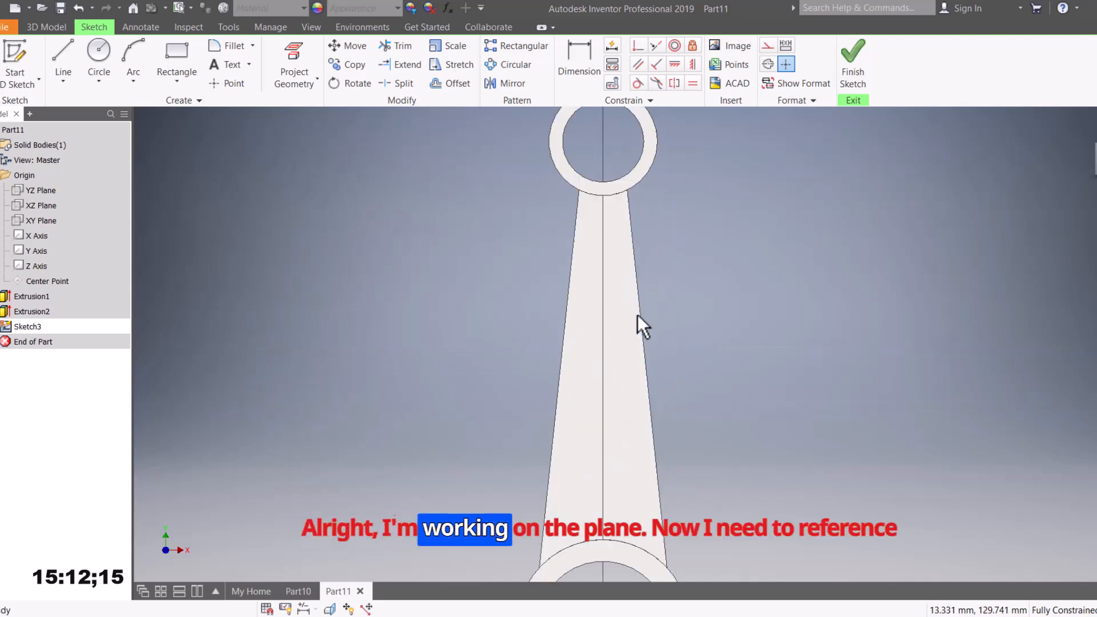
middle_click_drag(608, 271, 599, 304)
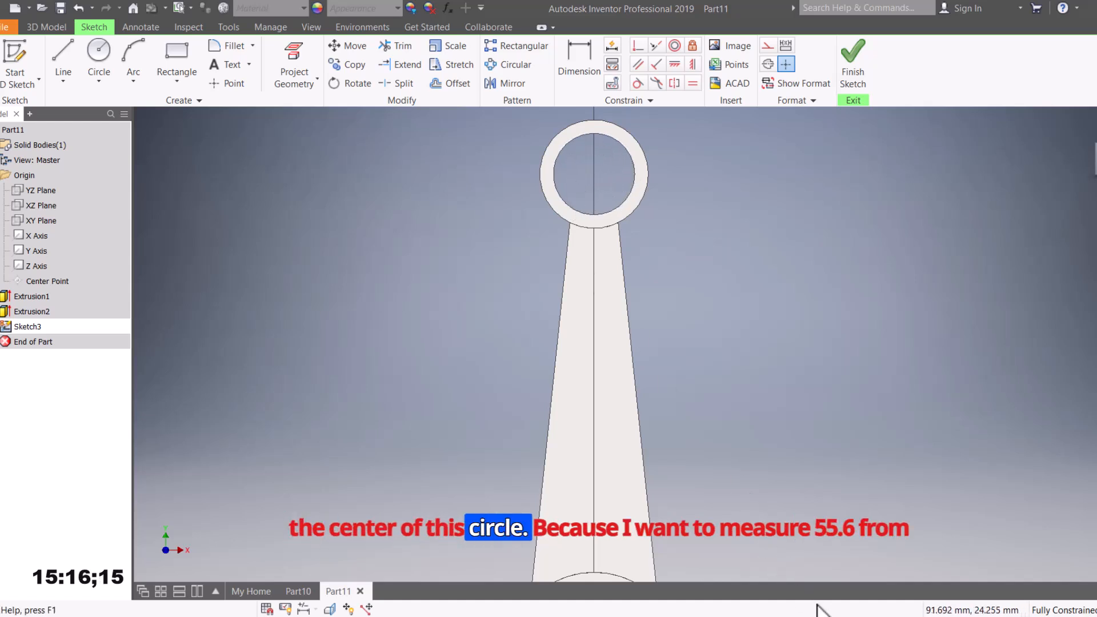
Step: Project the small ring's outer and inner circular edges into the sketch to reference their center
left_click(852, 616)
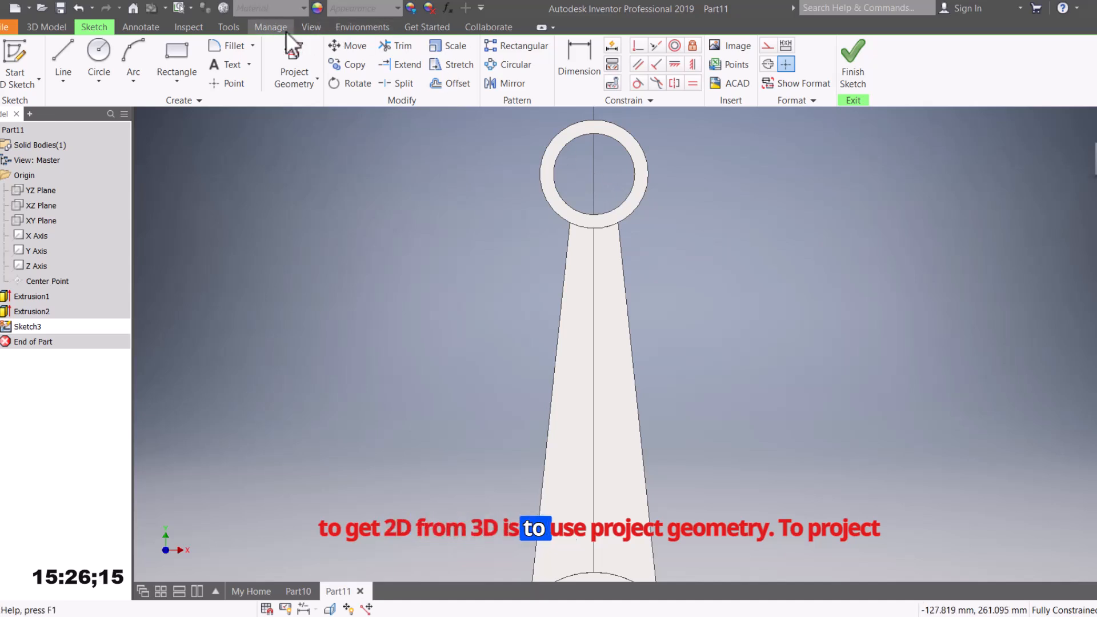
left_click(291, 49)
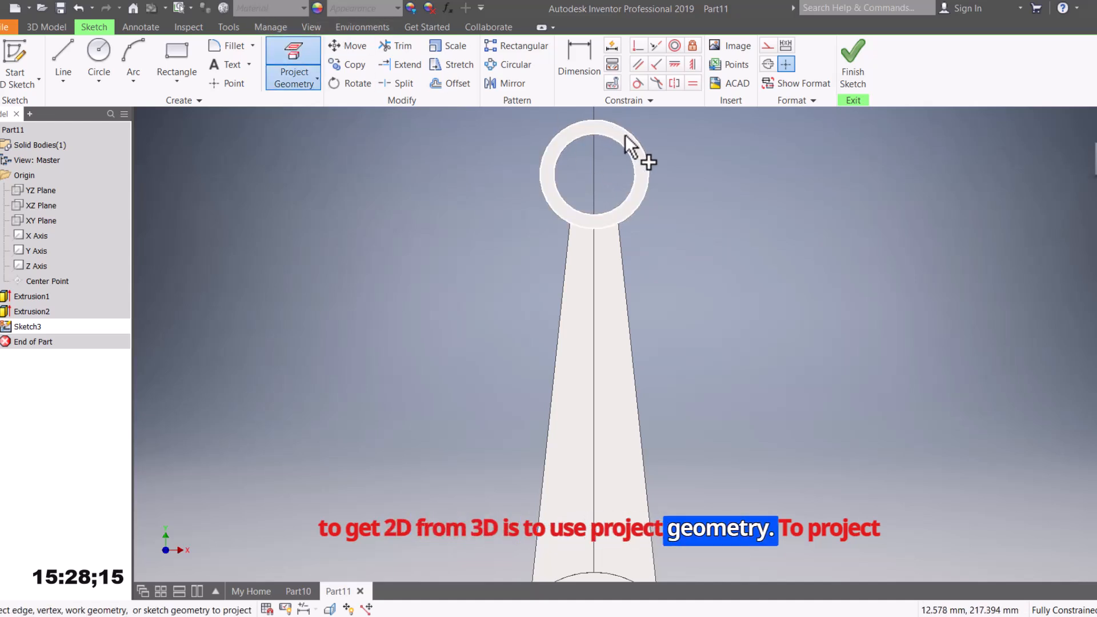
left_click(624, 146)
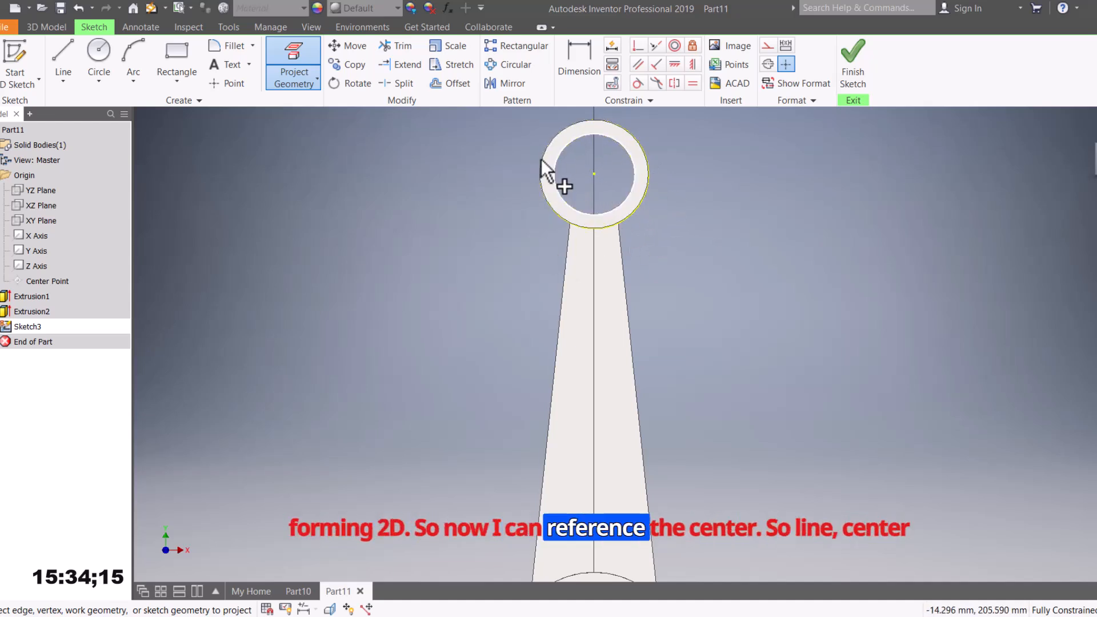
Step: Draw a vertical centerline 55.6 mm long downward from the small ring's center
left_click(69, 48)
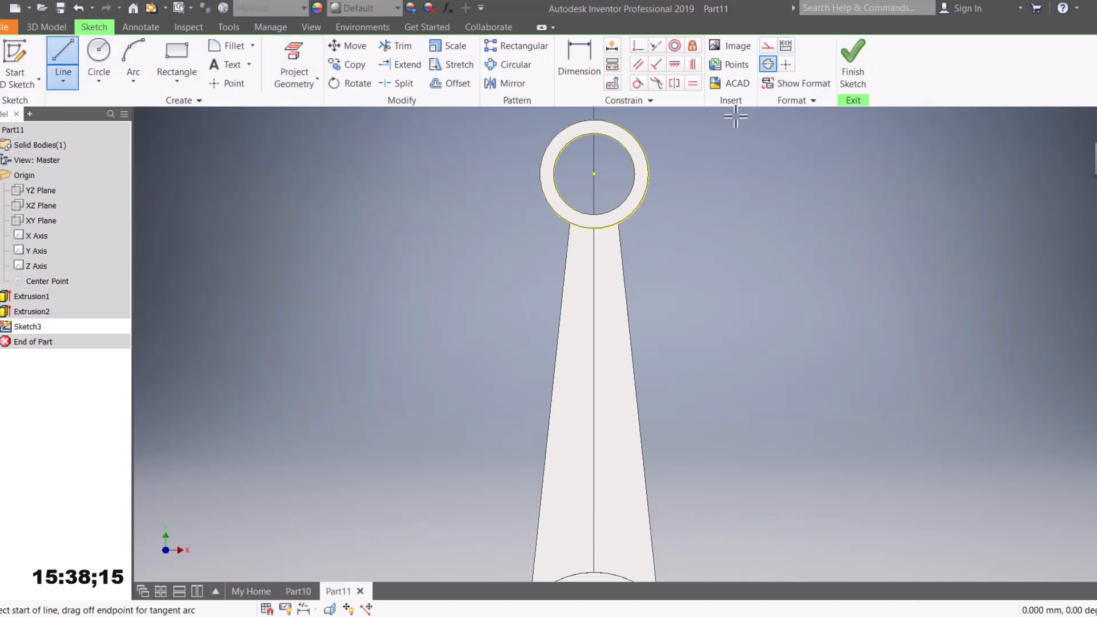
left_click(596, 174)
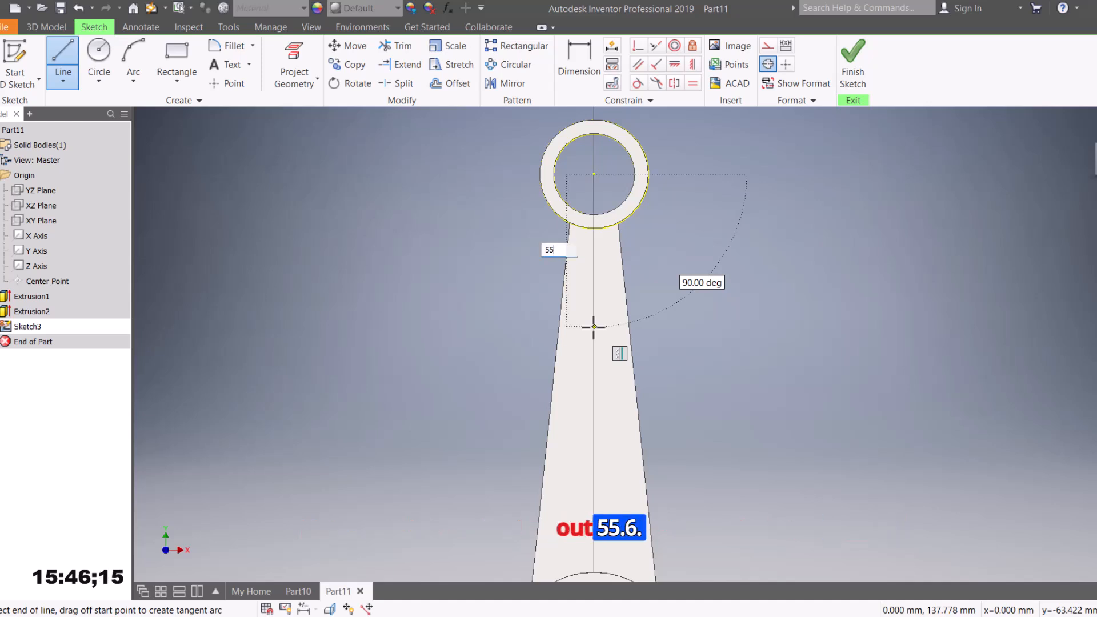
key("Return")
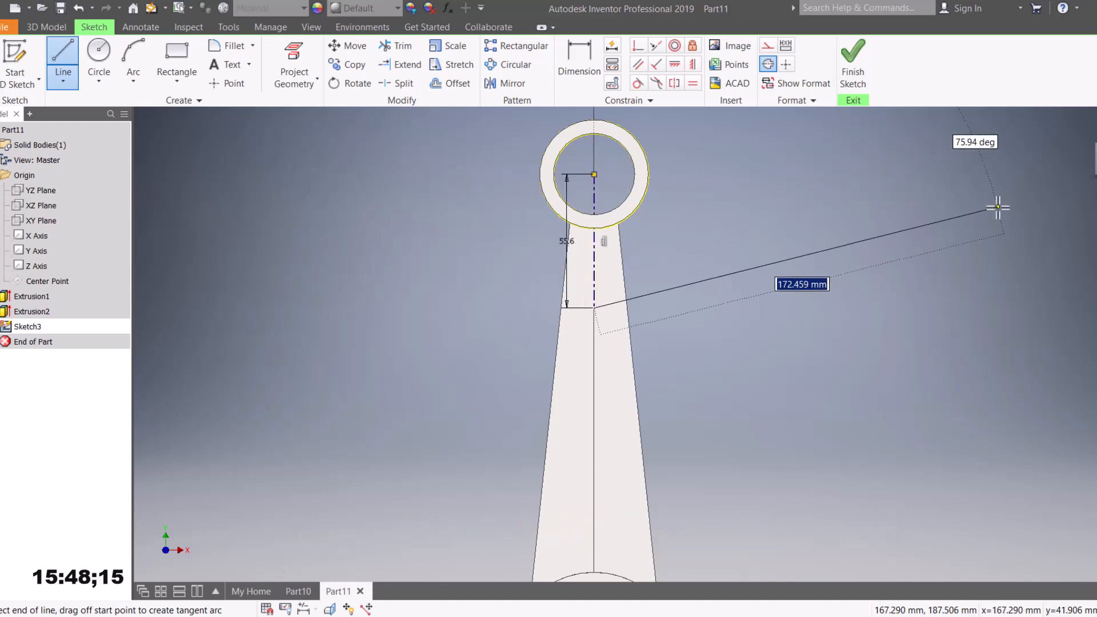
key("Escape")
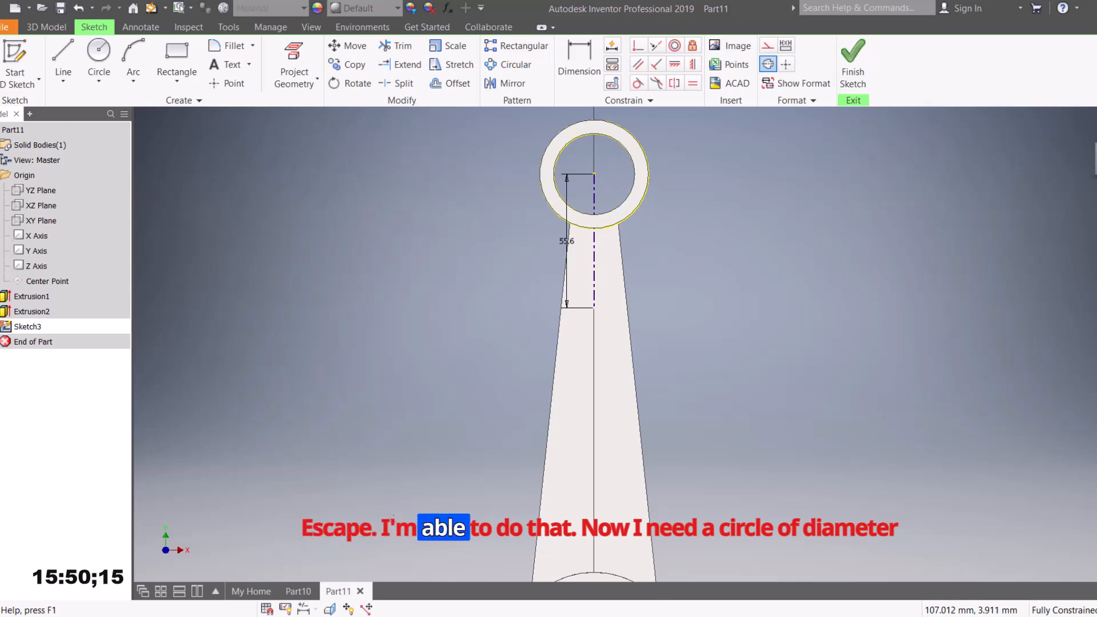
Step: Check the slot's width in the reference drawing and draw a regular, non-centerline circle of 16 mm diameter at the centerline's lower end
key("alt+Tab")
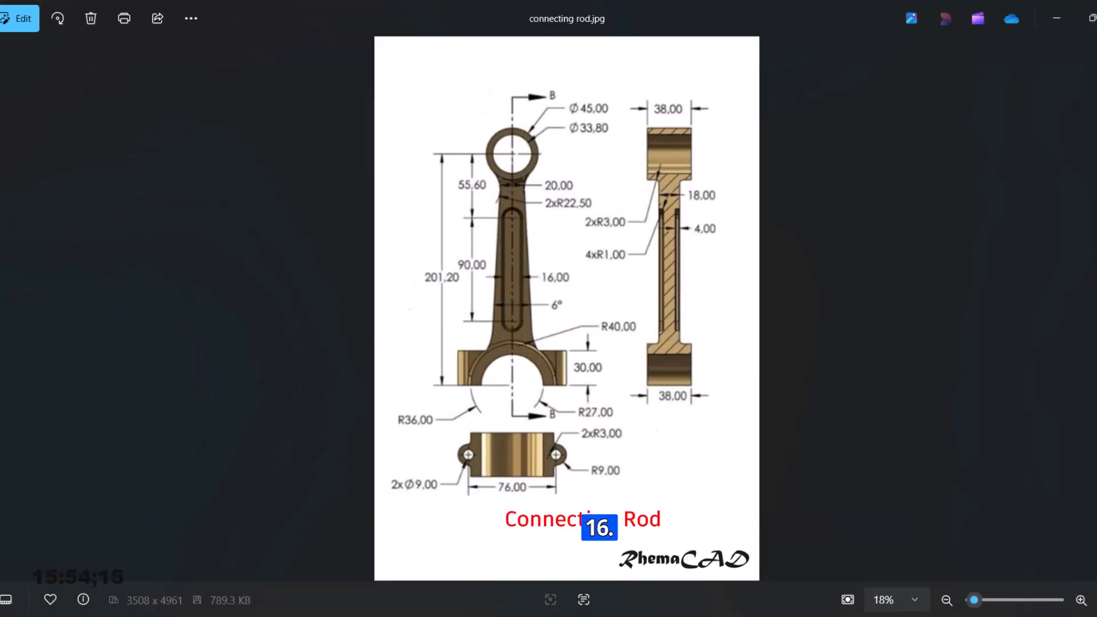
key("alt+Tab")
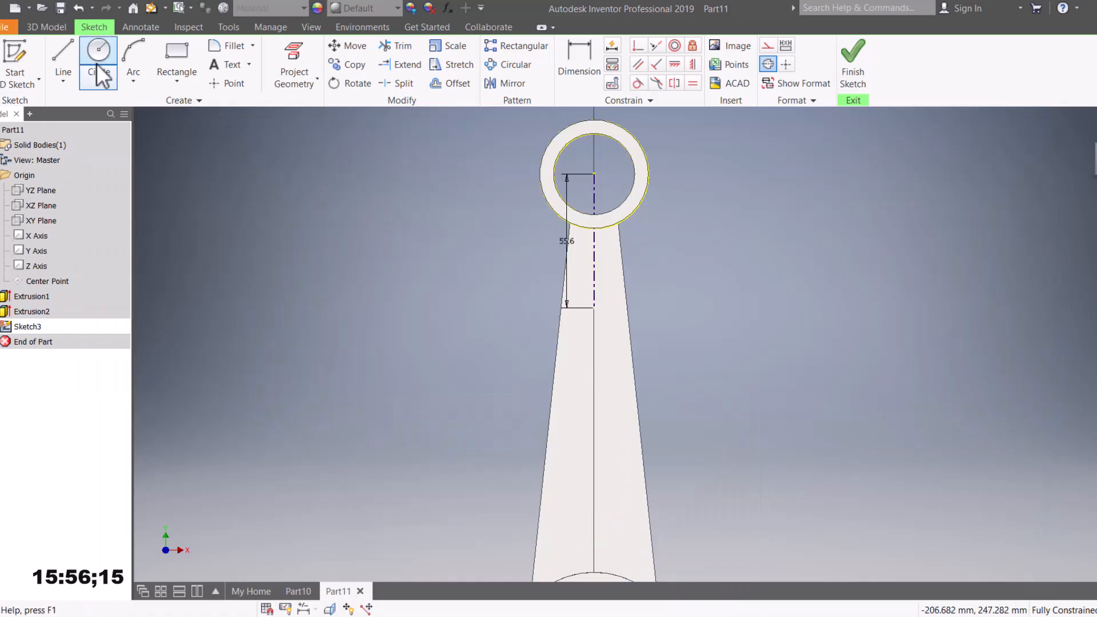
key("alt+Tab")
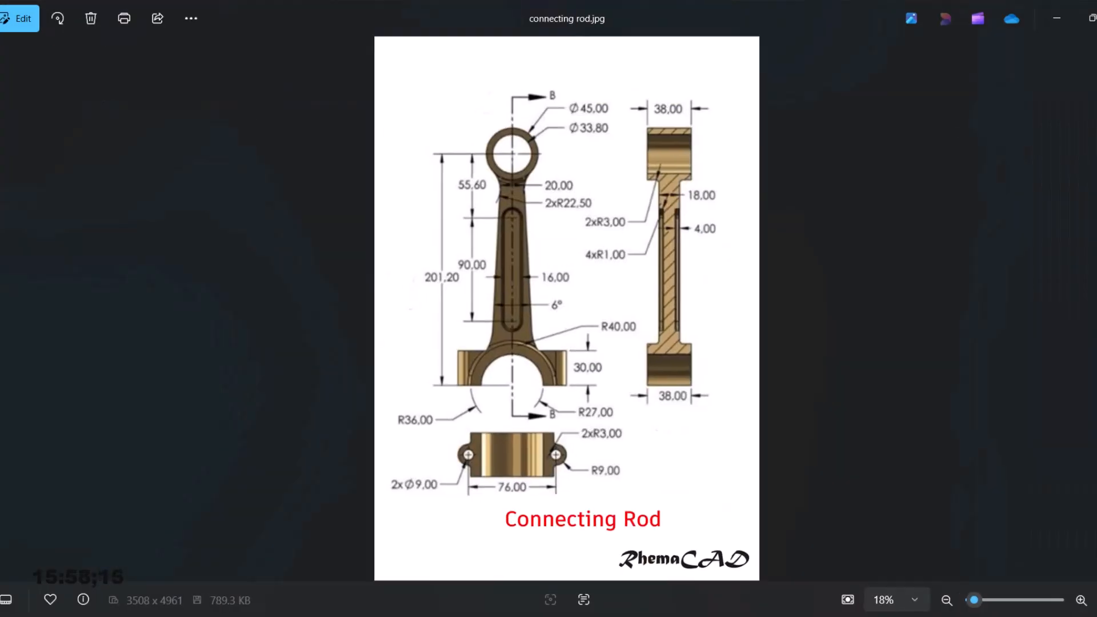
key("alt+Tab")
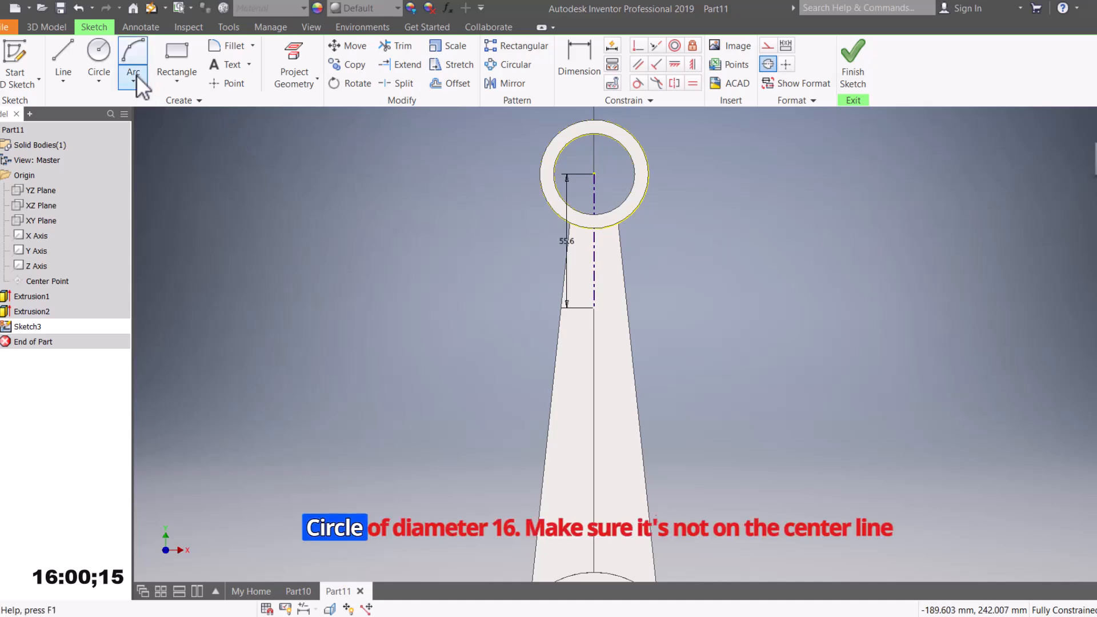
left_click(98, 53)
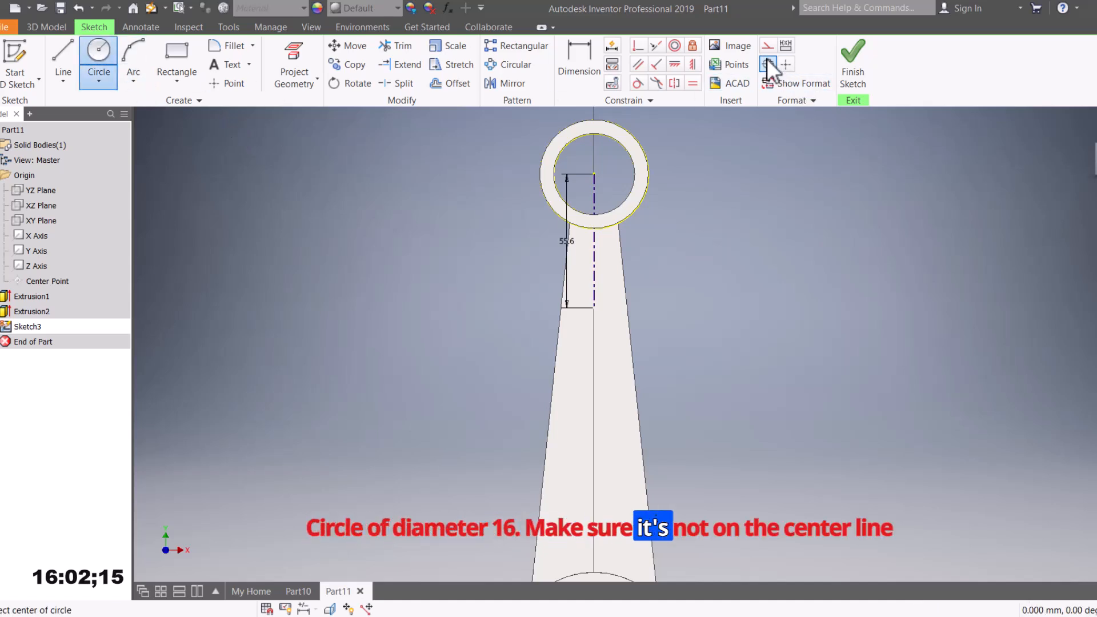
left_click(595, 308)
type("1")
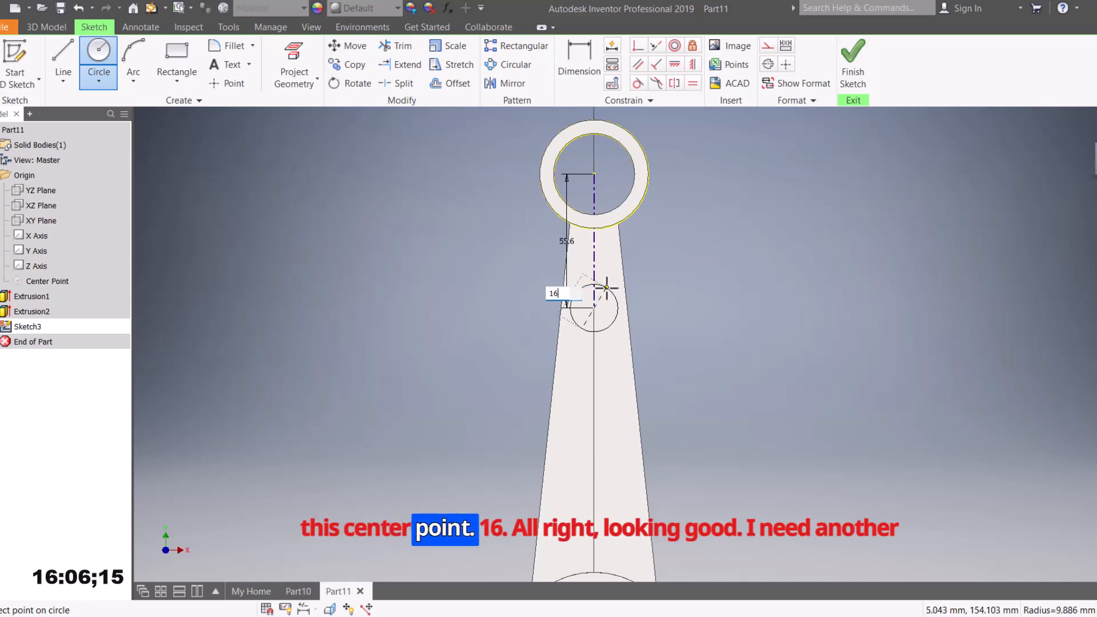
type("6")
key("Return")
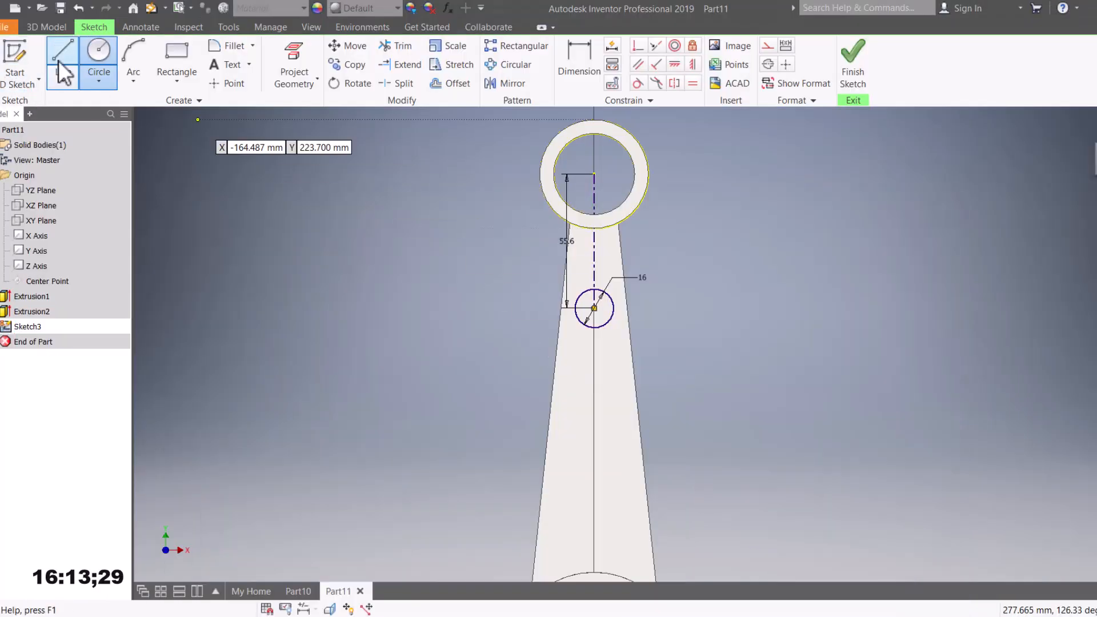
Step: Draw a second vertical centerline 90 mm long downward from the 16 mm circle's center
left_click(62, 73)
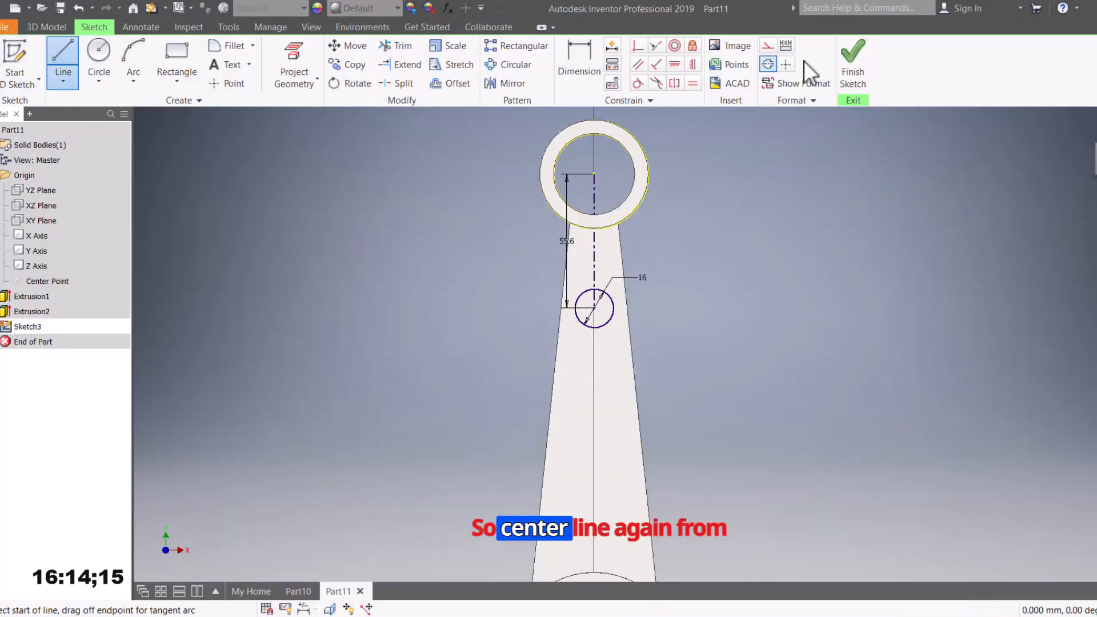
left_click(768, 64)
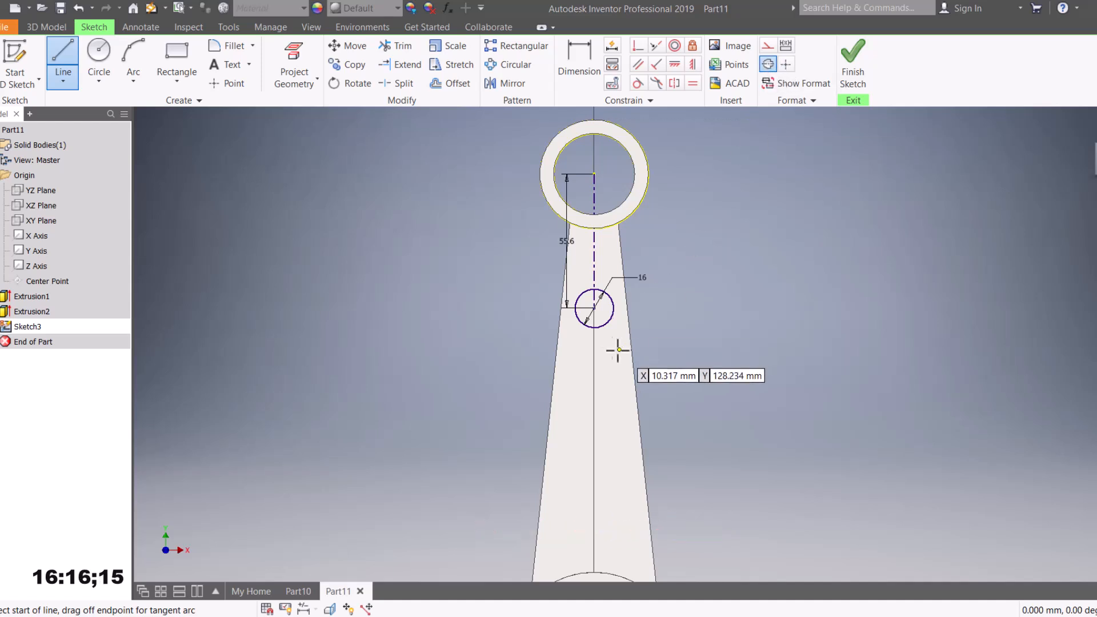
left_click(594, 307)
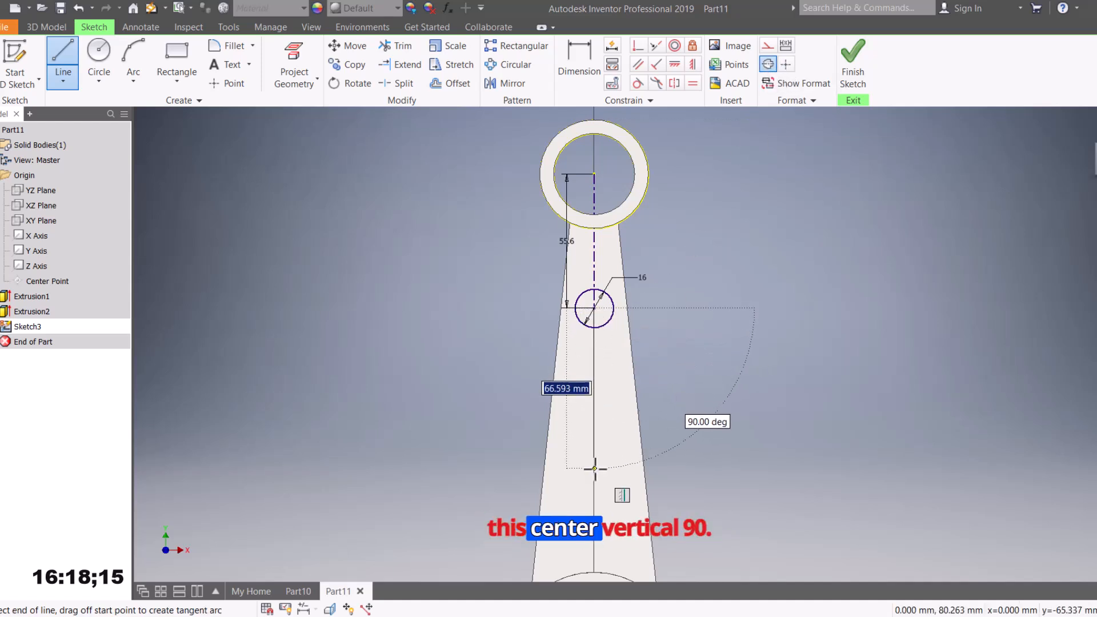
type("90")
key("Return")
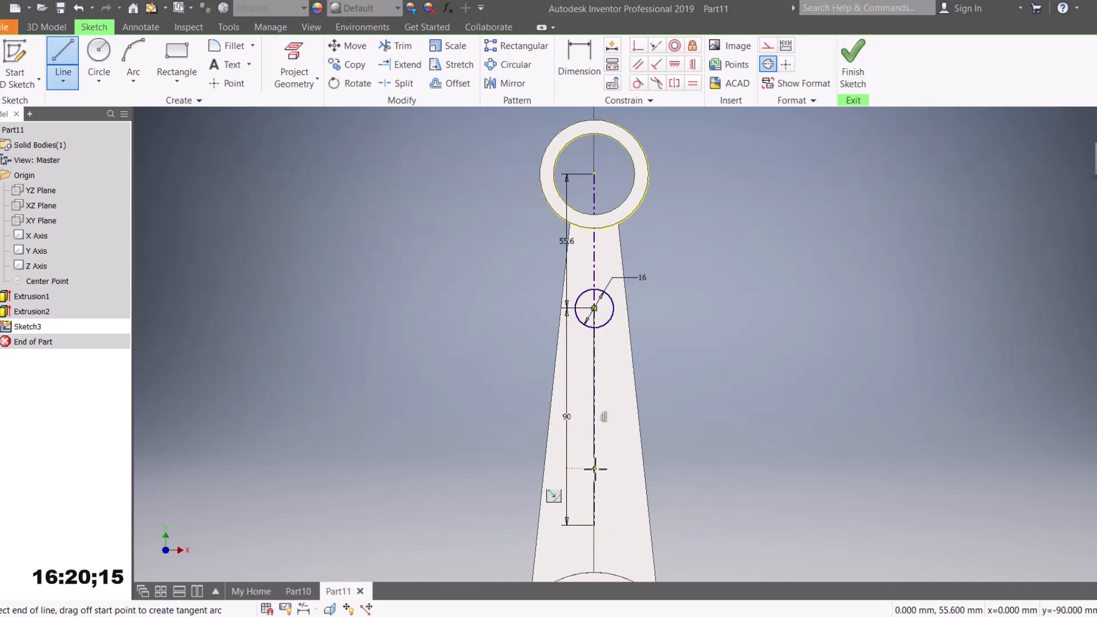
Step: Draw another regular circle of 16 mm diameter at the lower end of the 90 mm centerline
left_click(100, 50)
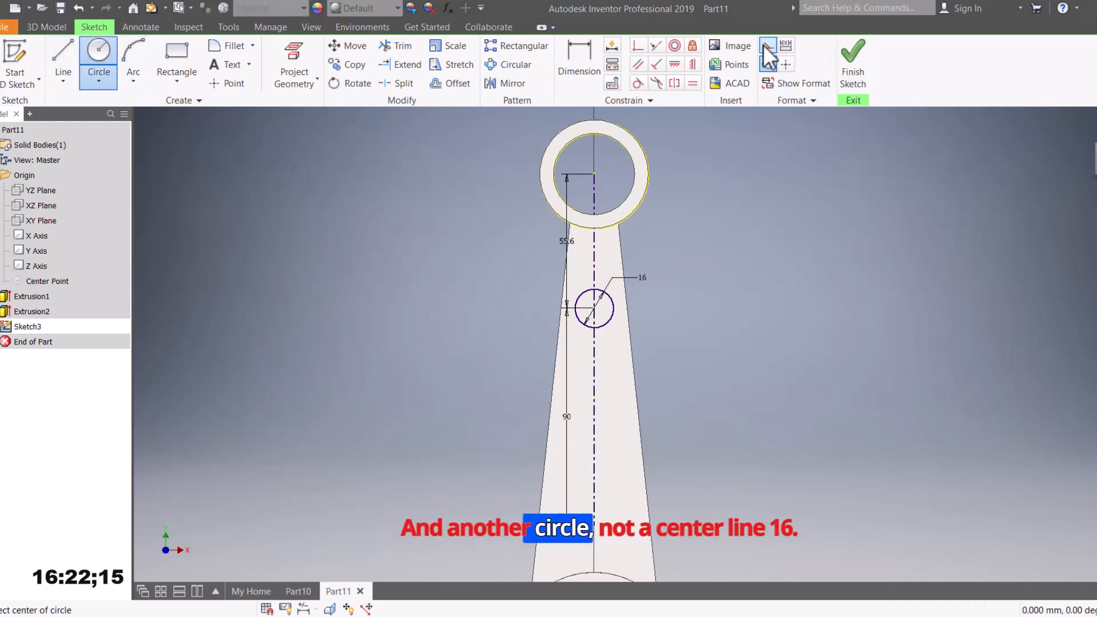
left_click(767, 65)
left_click(594, 523)
type("16")
key("Return")
Step: Connect the two 16 mm circles with a vertical tangent line on each side
middle_click_drag(600, 417, 579, 343)
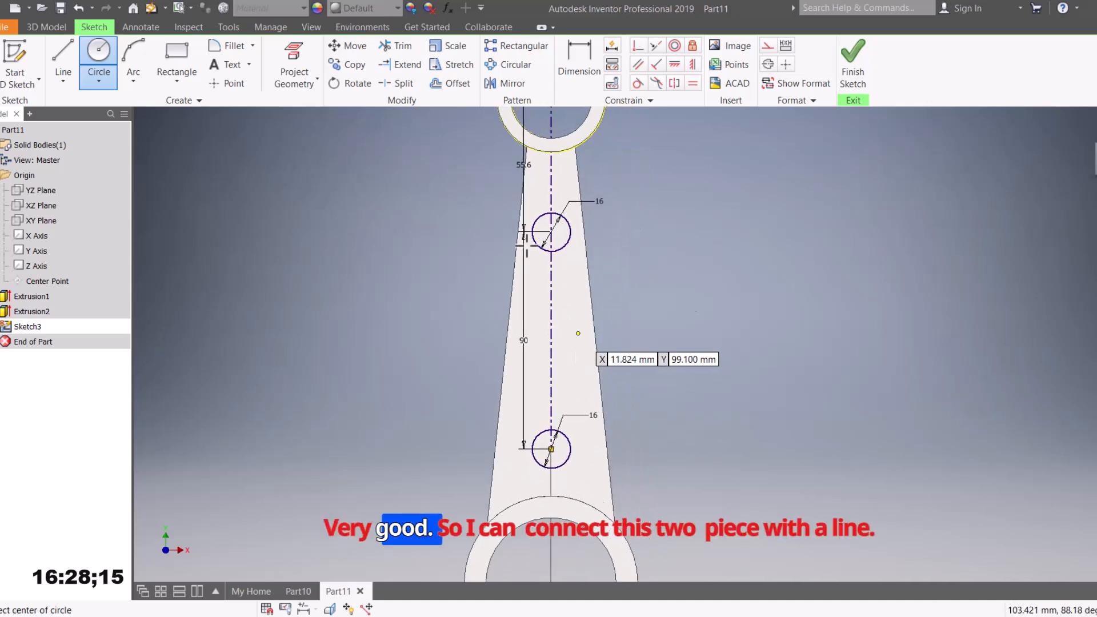
left_click(63, 58)
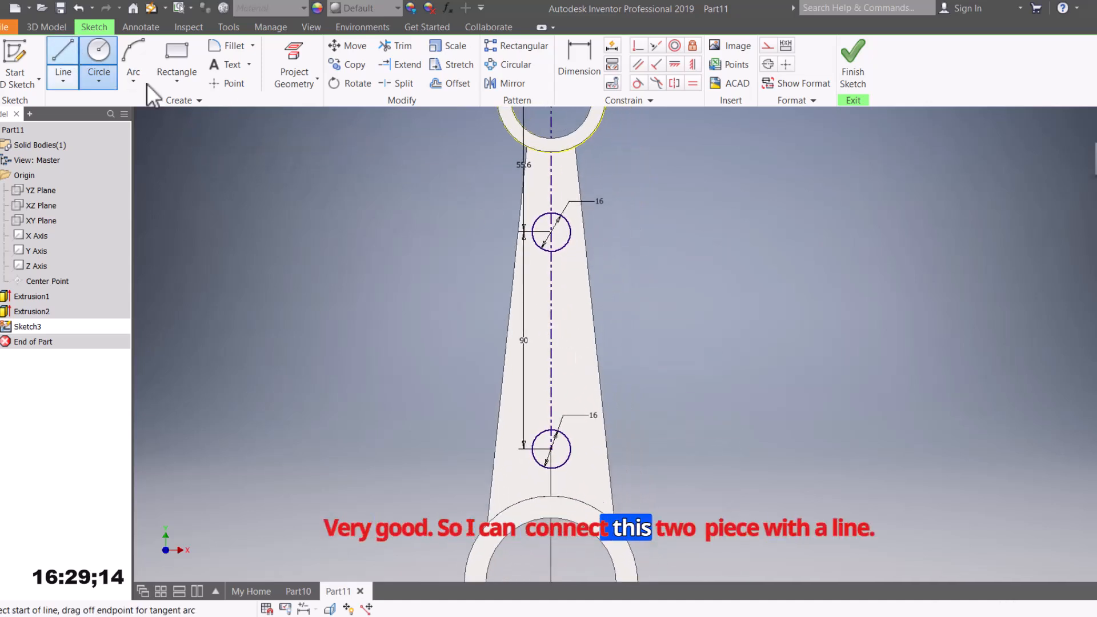
left_click(571, 231)
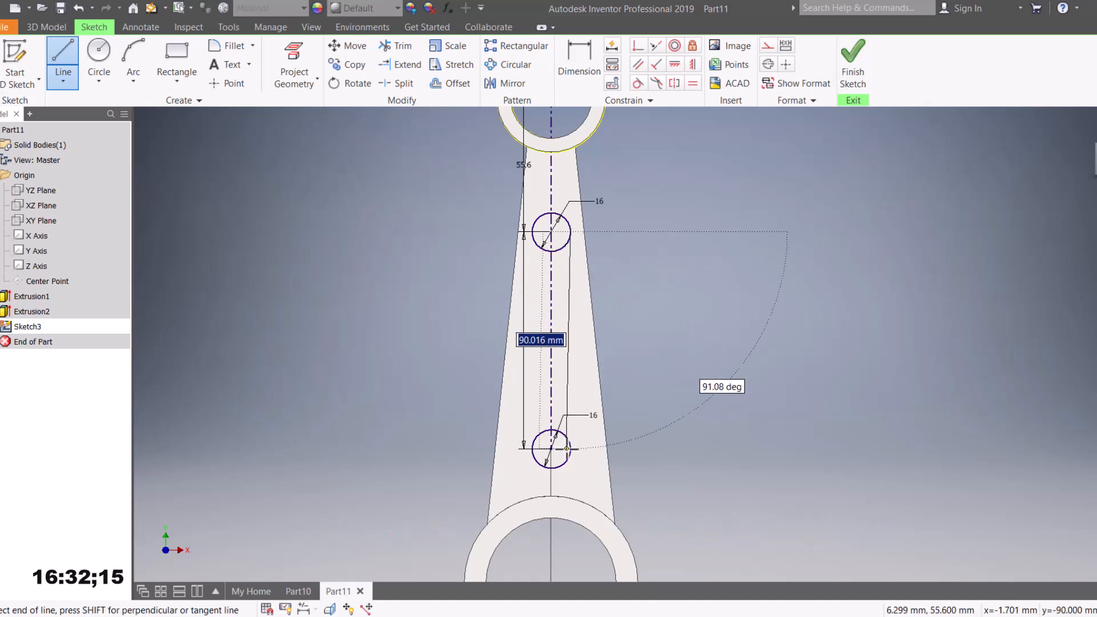
double_click(570, 449)
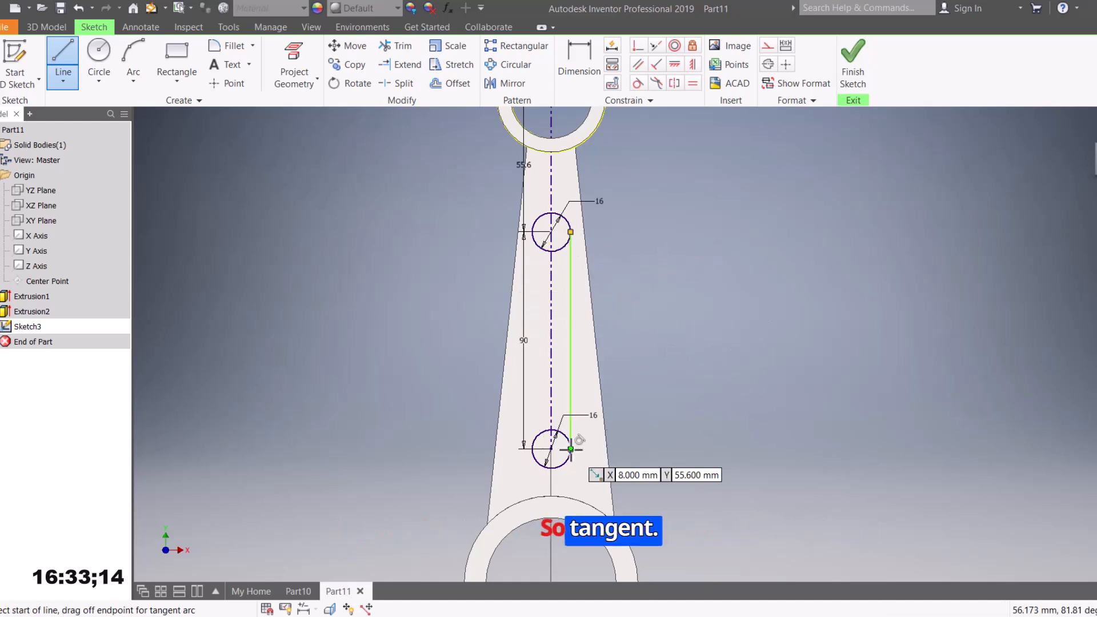
left_click(532, 232)
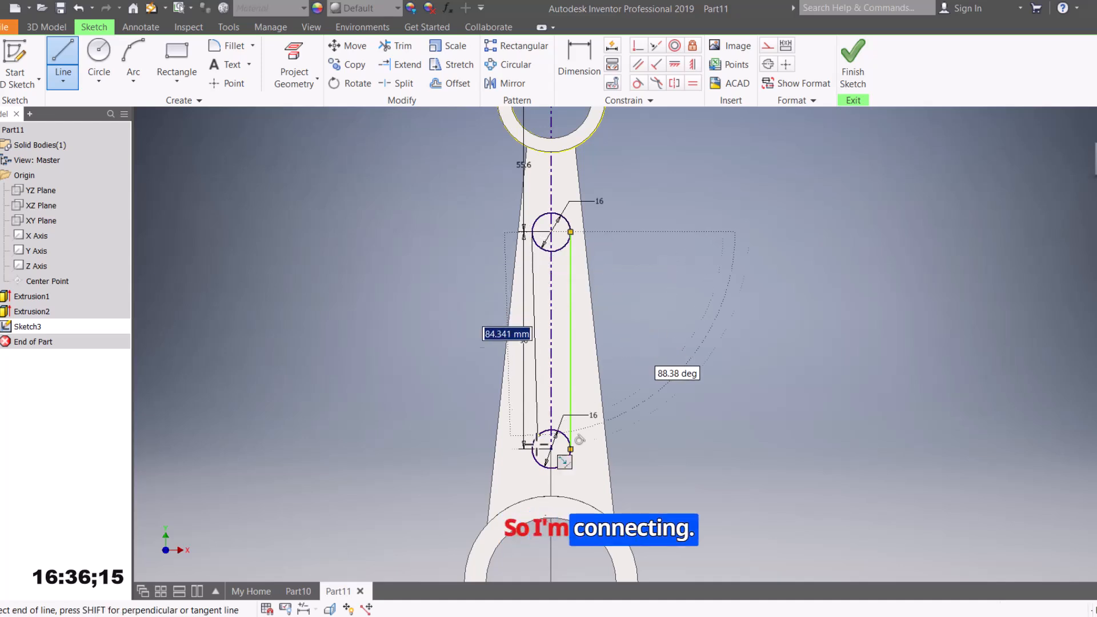
double_click(532, 449)
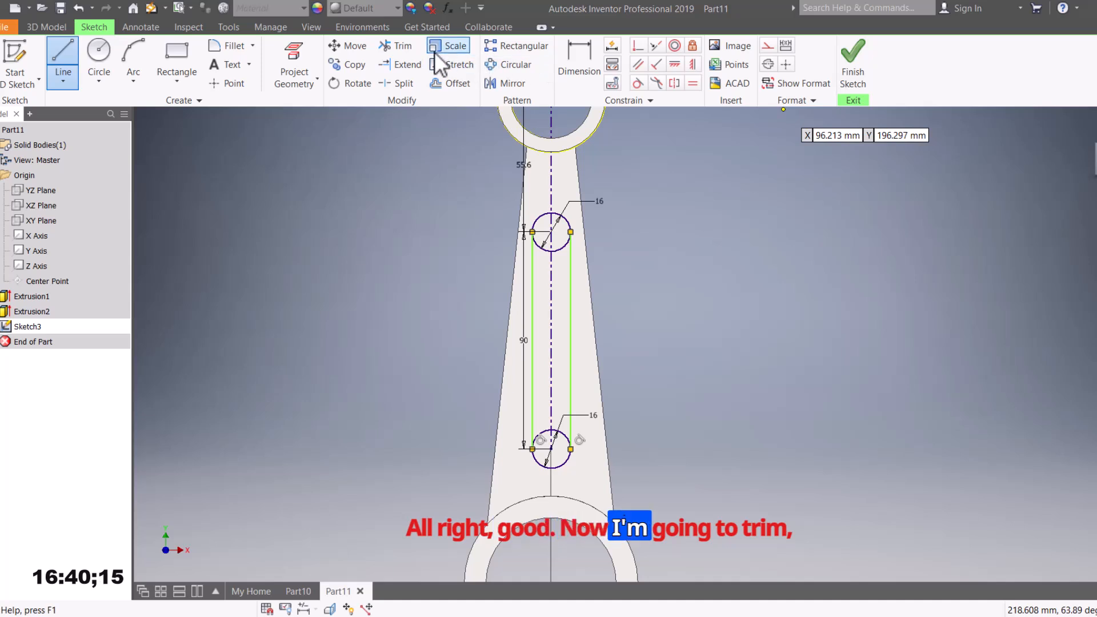
Step: Trim away the inner halves of both circles to leave a closed slot outline
left_click(397, 47)
left_click(549, 251)
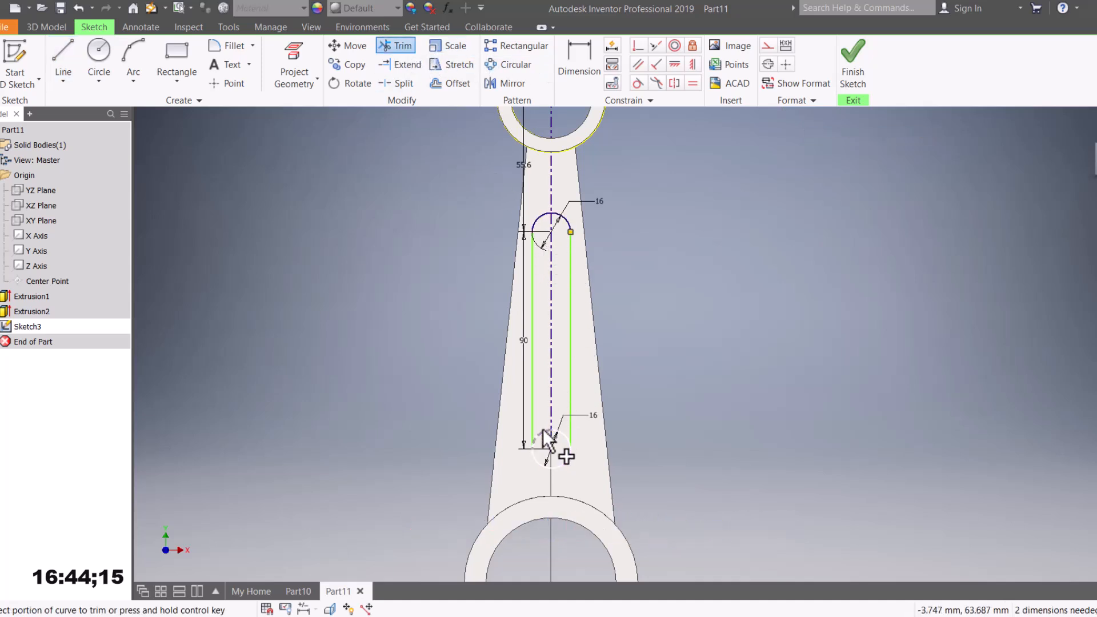
left_click(542, 429)
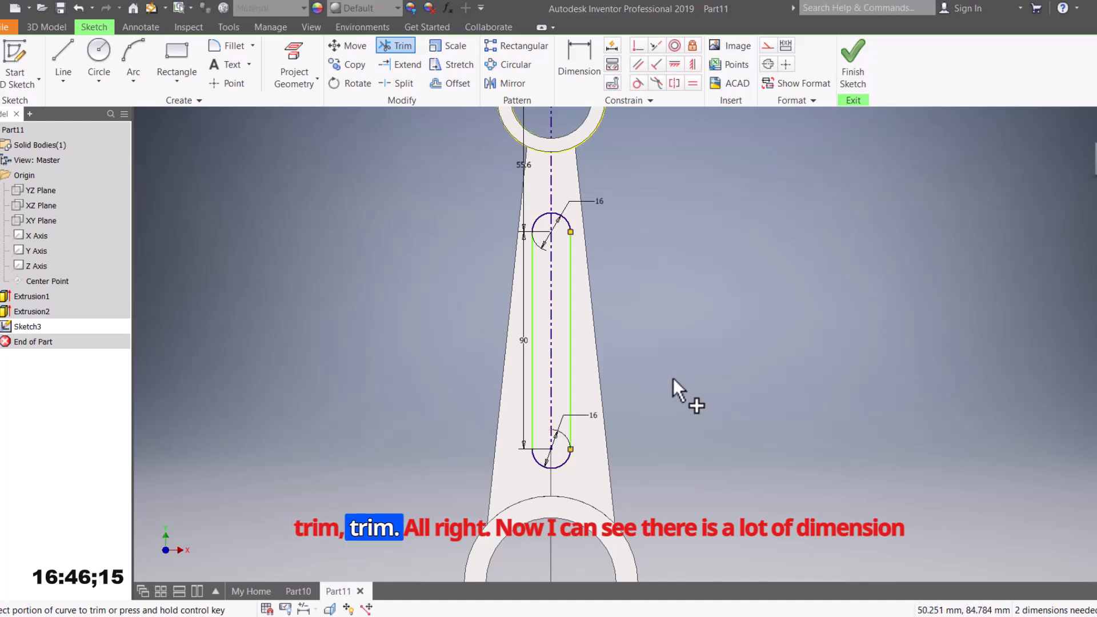
middle_click_drag(626, 340, 638, 381)
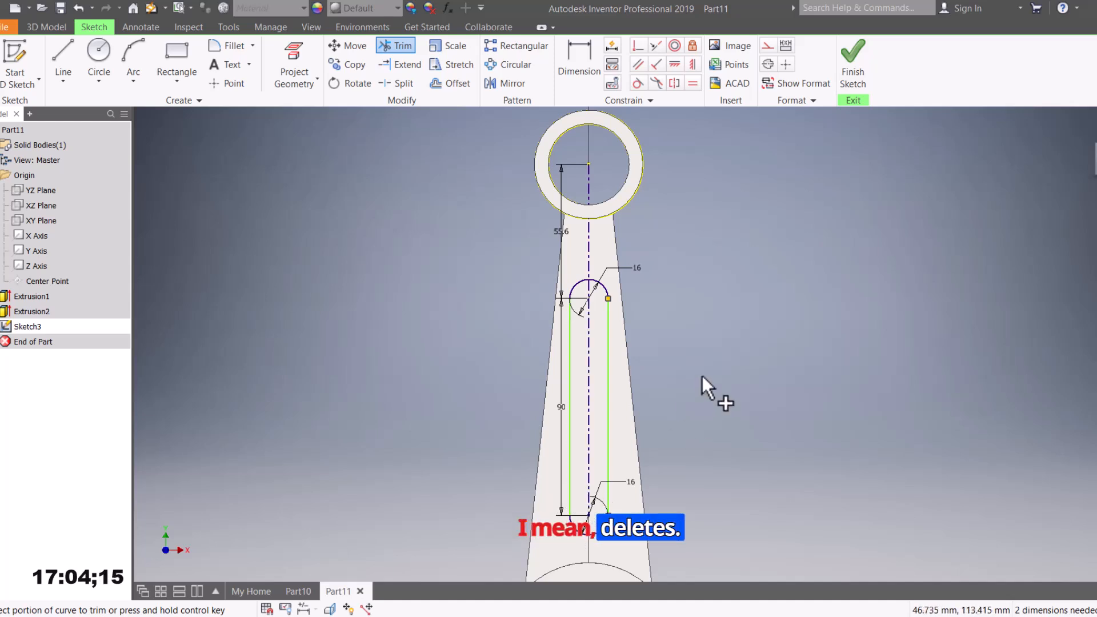
Step: Delete the slot's two length dimensions and both 16 mm diameter dimensions, and finish the sketch
key("Escape")
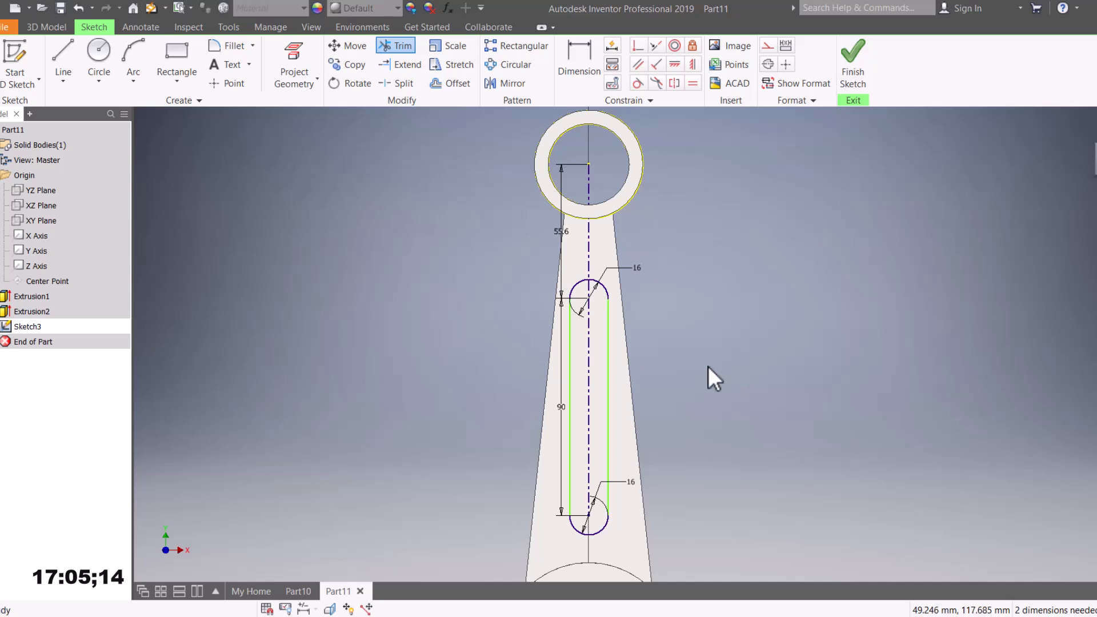
left_click(560, 413)
key("Delete")
left_click(555, 233)
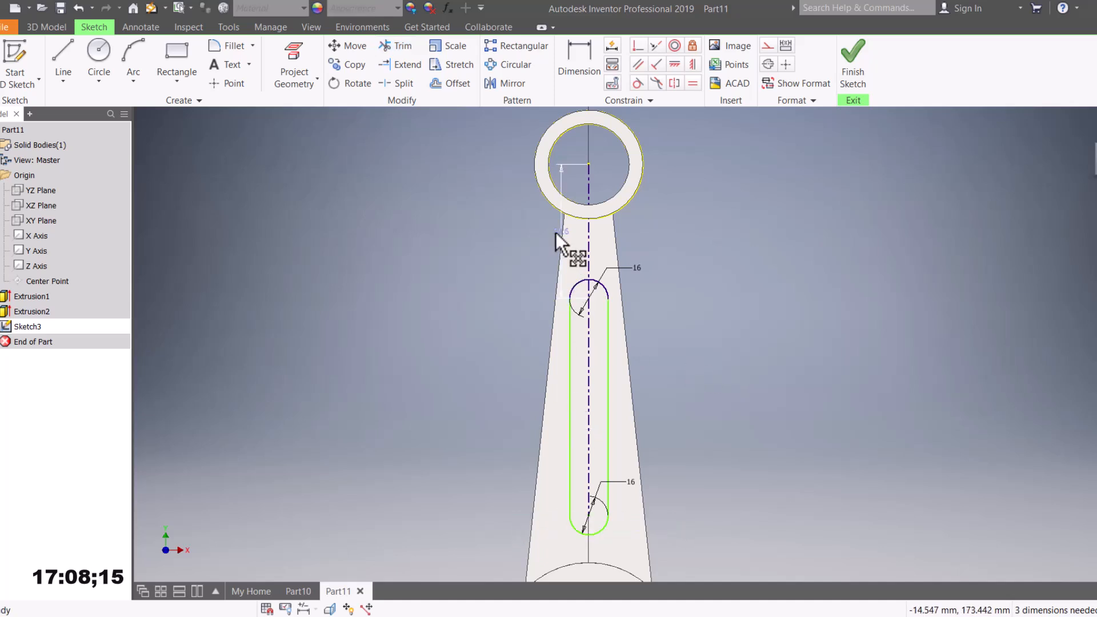
key("Delete")
left_click(637, 269)
key("Delete")
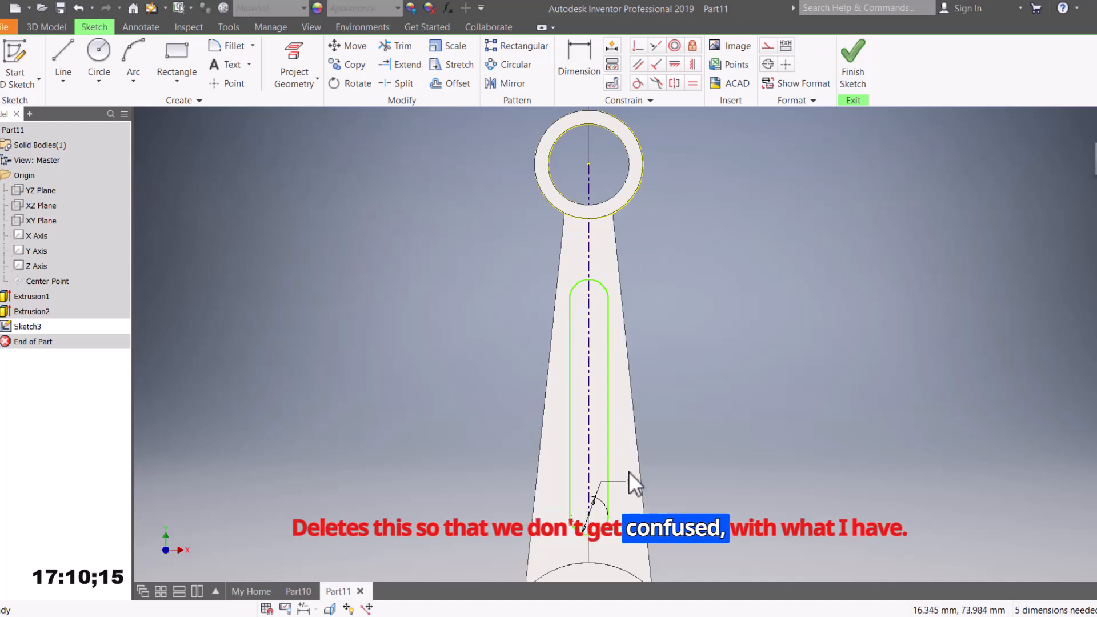
left_click(629, 483)
key("Delete")
scroll(664, 408, "down", 5)
scroll(660, 410, "up", 4)
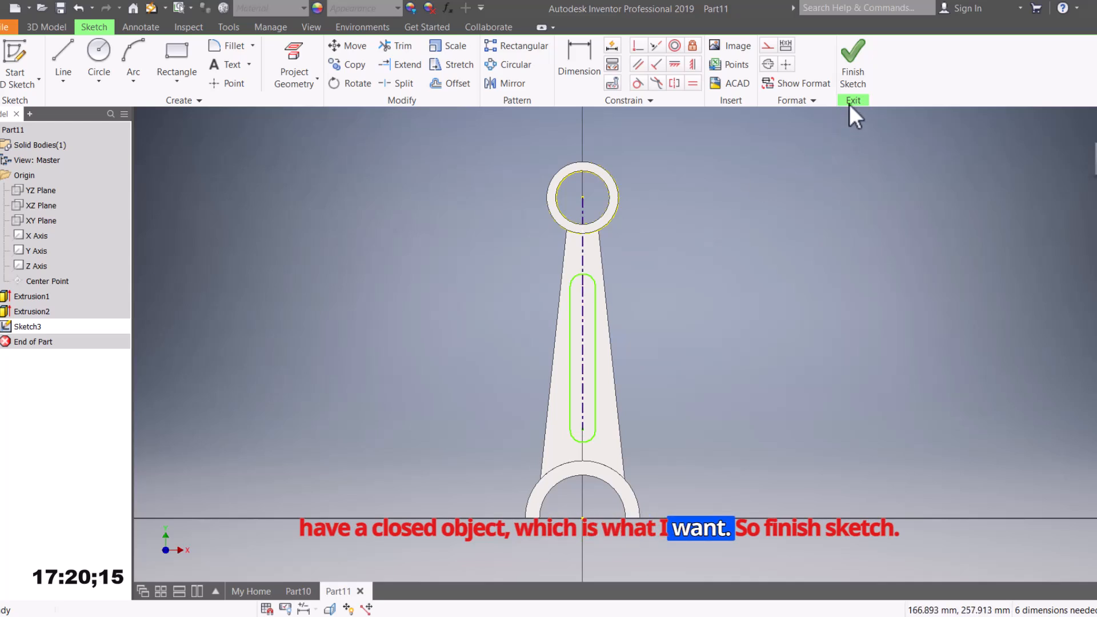
left_click(854, 73)
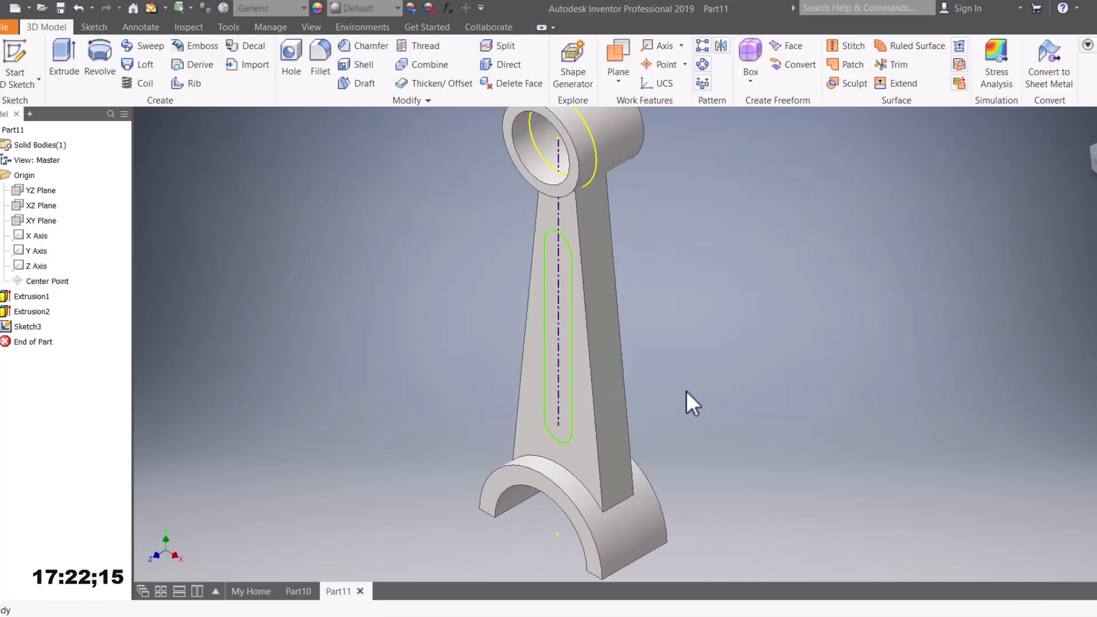
Step: Extrude the slot profile as a 4 mm deep cut into the shank's front face
left_click(70, 55)
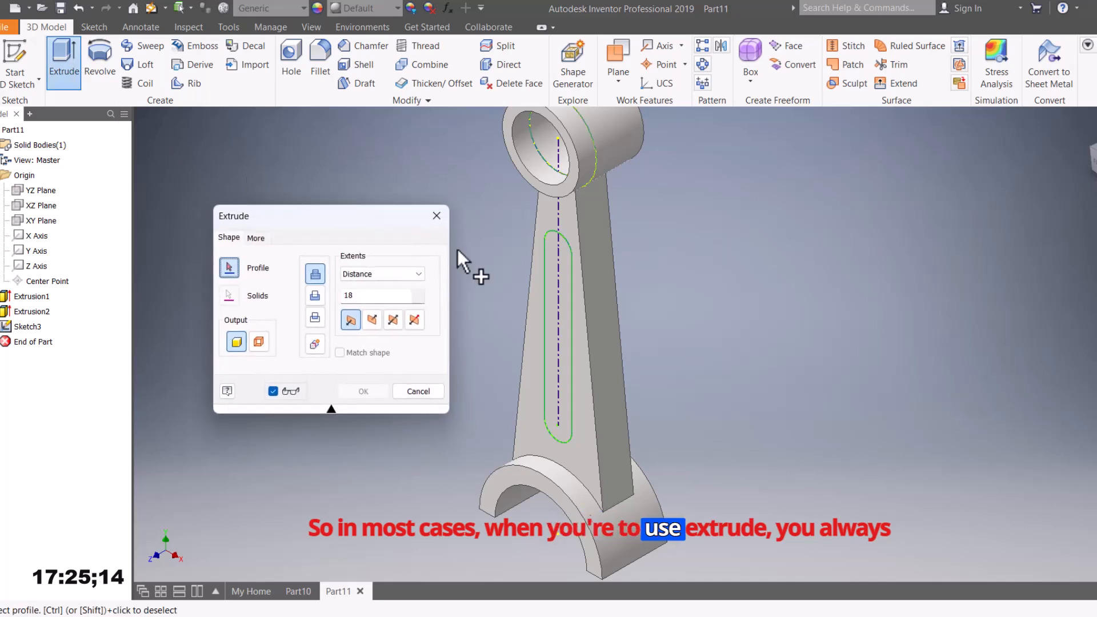
left_click(556, 289)
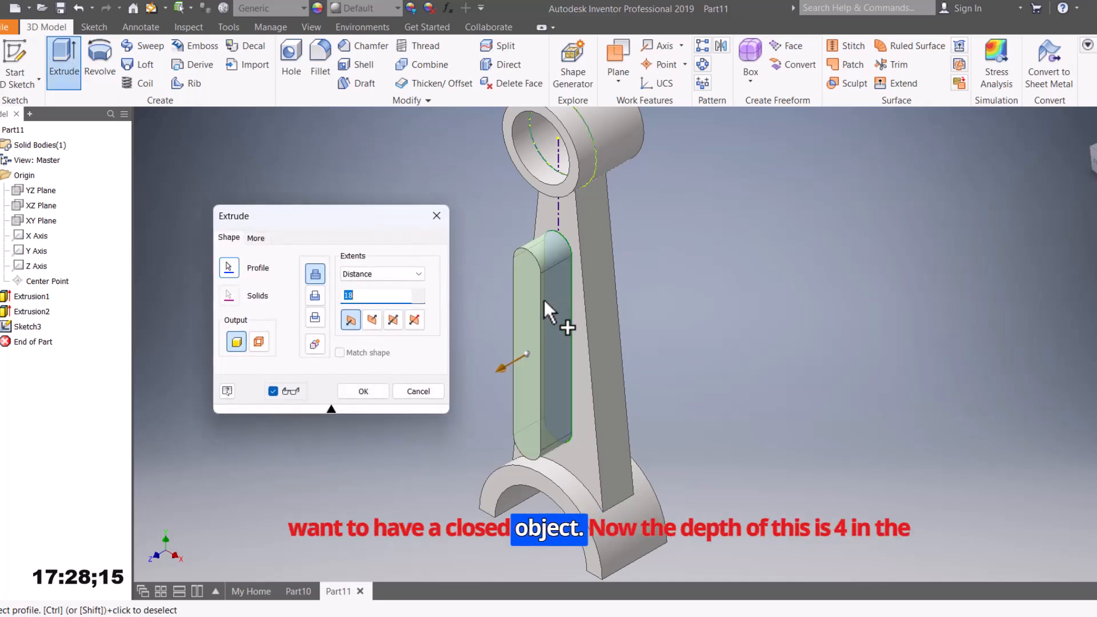
type("4")
key("alt+Tab")
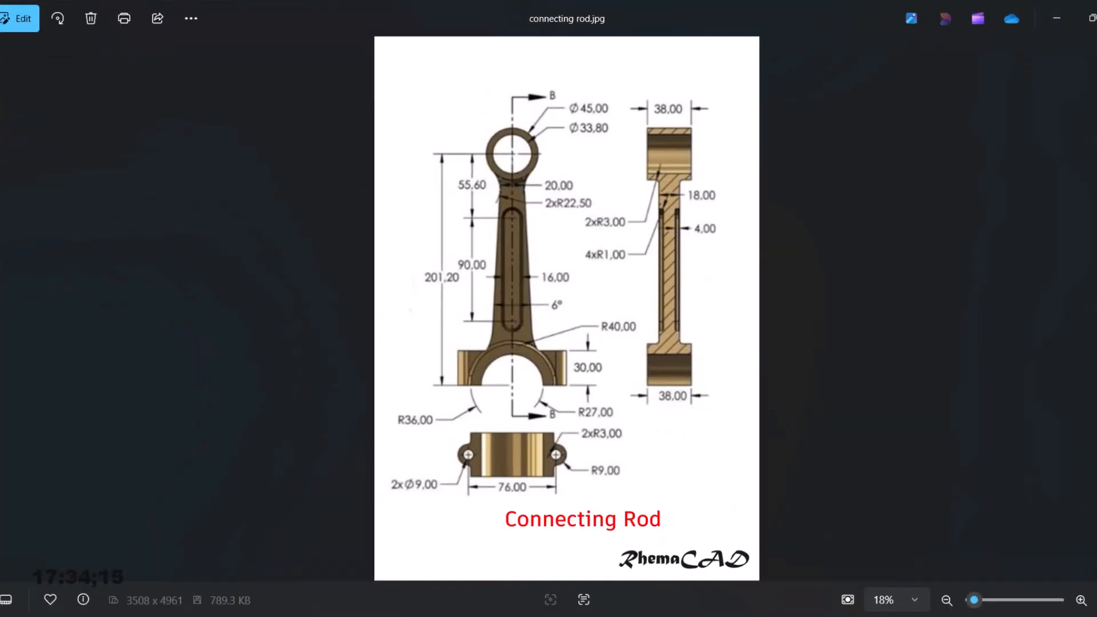
key("alt+Tab")
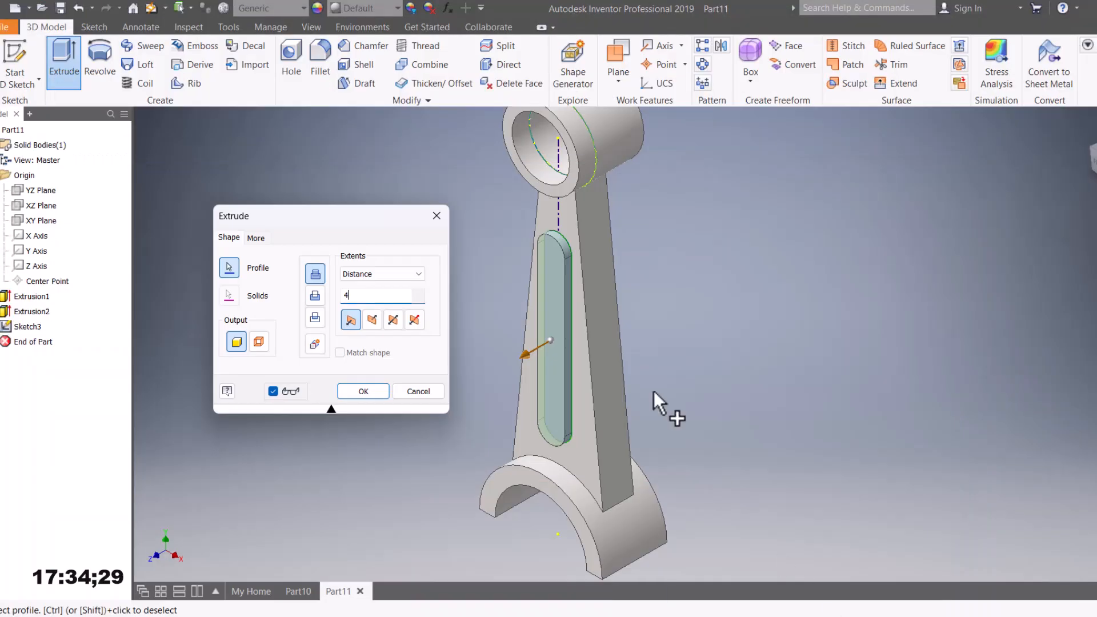
left_click(370, 317)
left_click(316, 295)
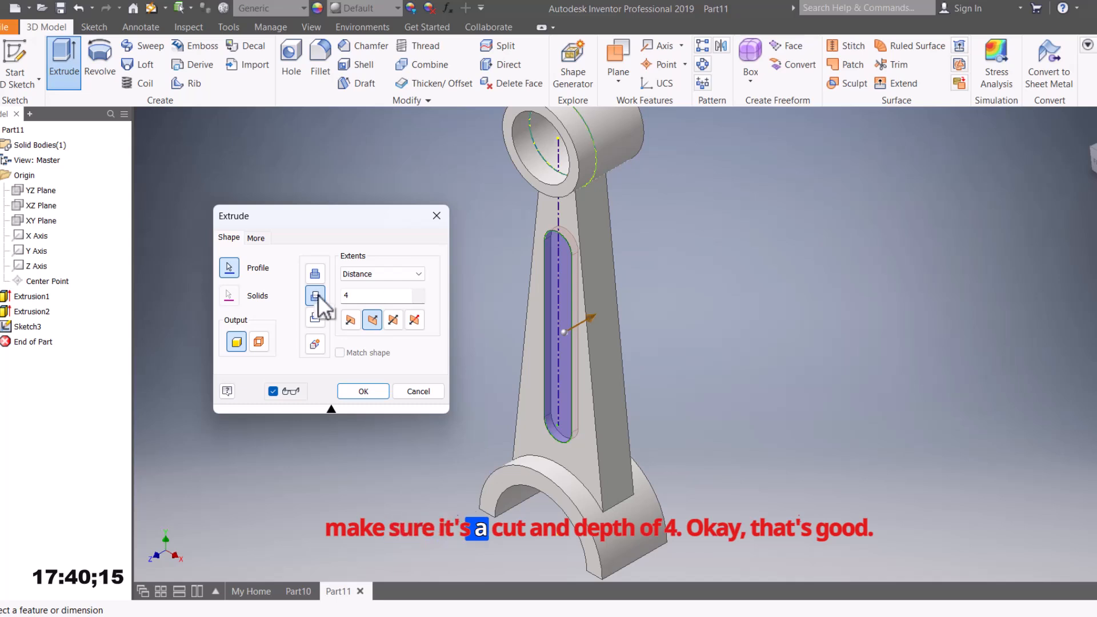
left_click(375, 392)
Step: Make the XY origin plane visible in the model
middle_click_drag(606, 421, 393, 322, "shift")
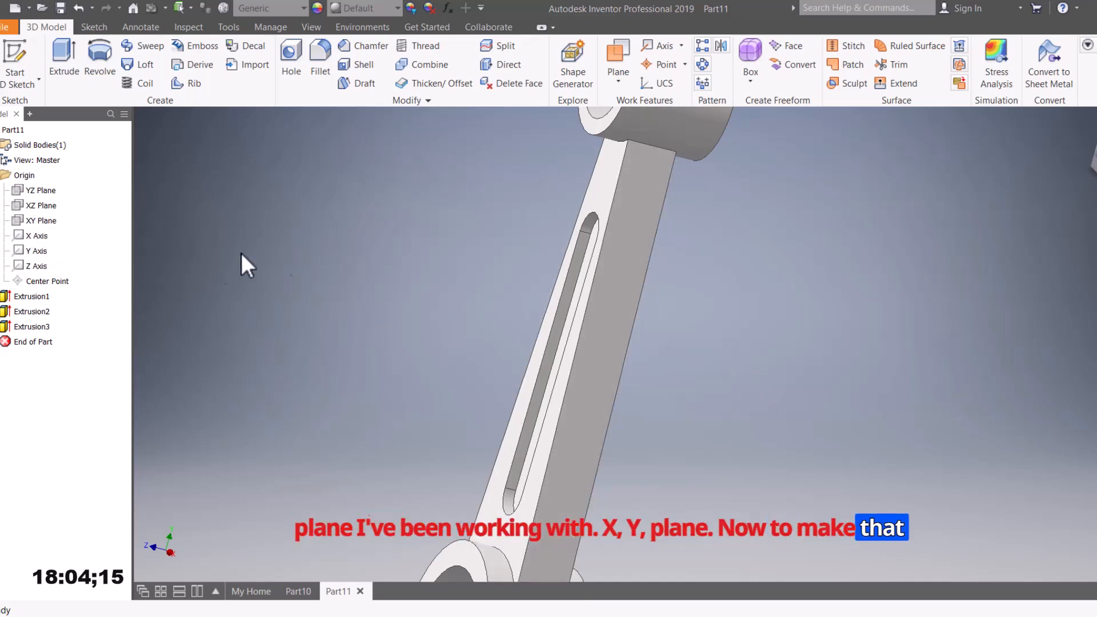
right_click(39, 220)
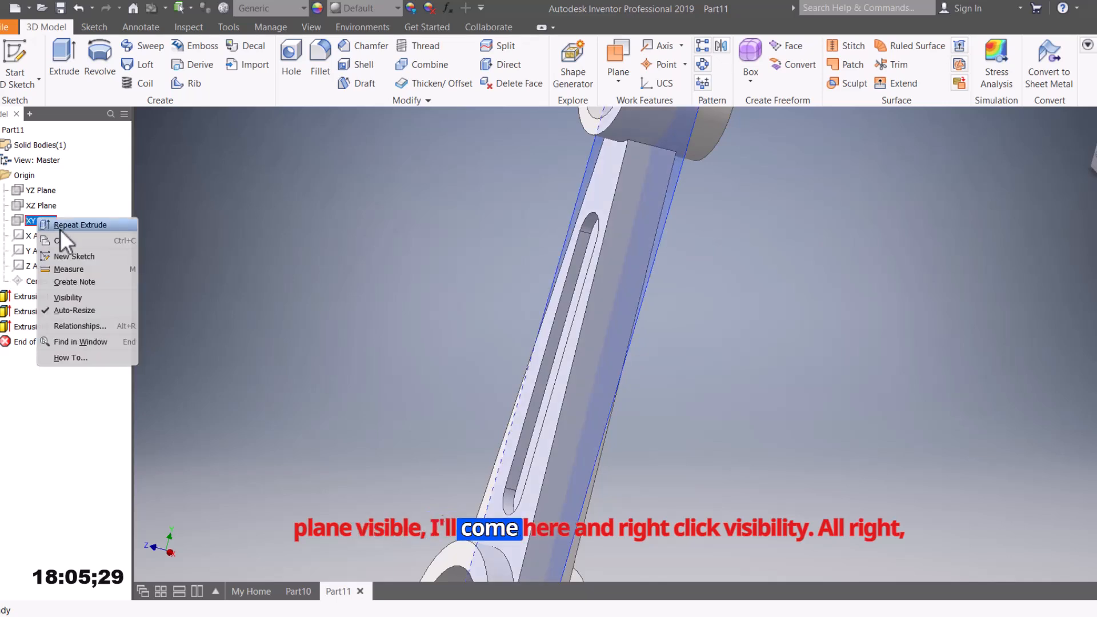
left_click(73, 297)
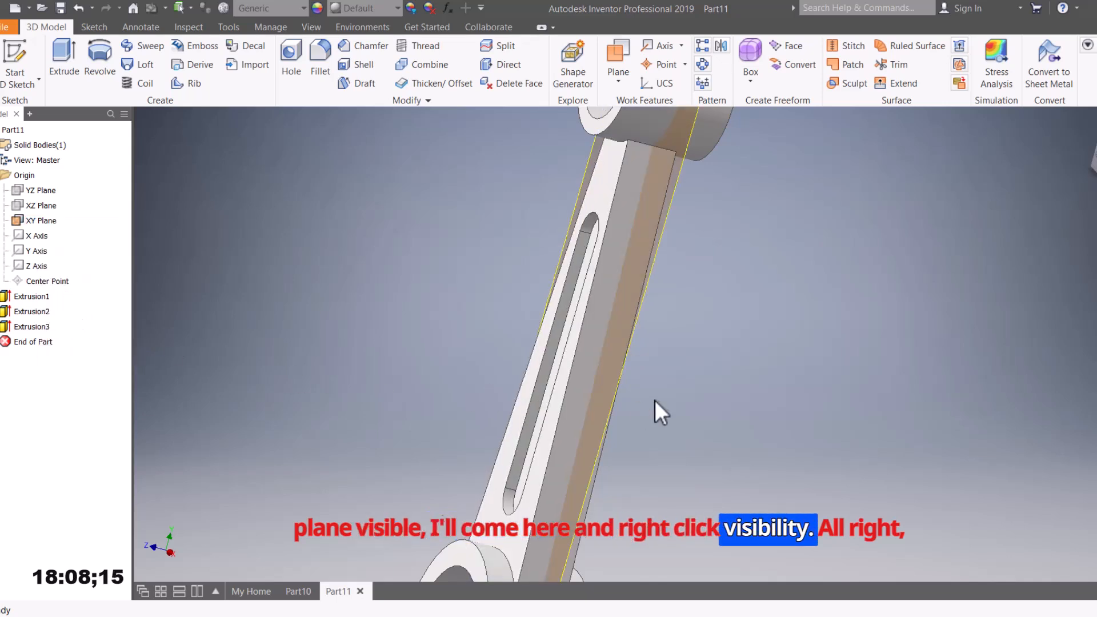
scroll(730, 362, "down", 3)
scroll(731, 362, "up", 6)
middle_click_drag(749, 371, 645, 597, "shift")
middle_click_drag(762, 348, 828, 345, "shift")
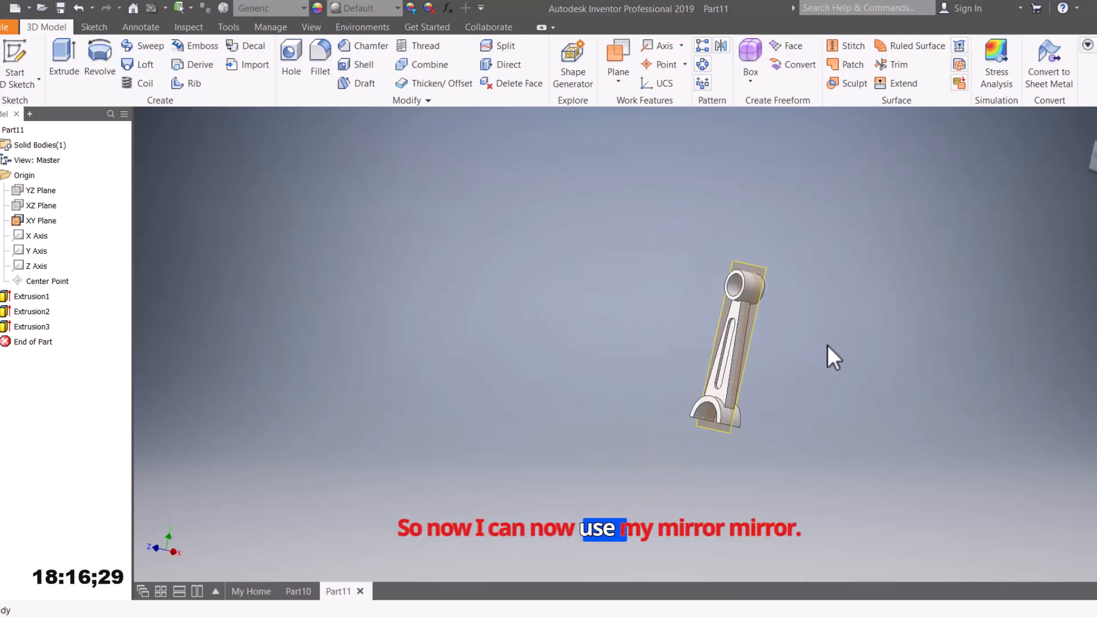
Step: Mirror the slot cut about the XY plane onto the opposite face of the shank
left_click(721, 45)
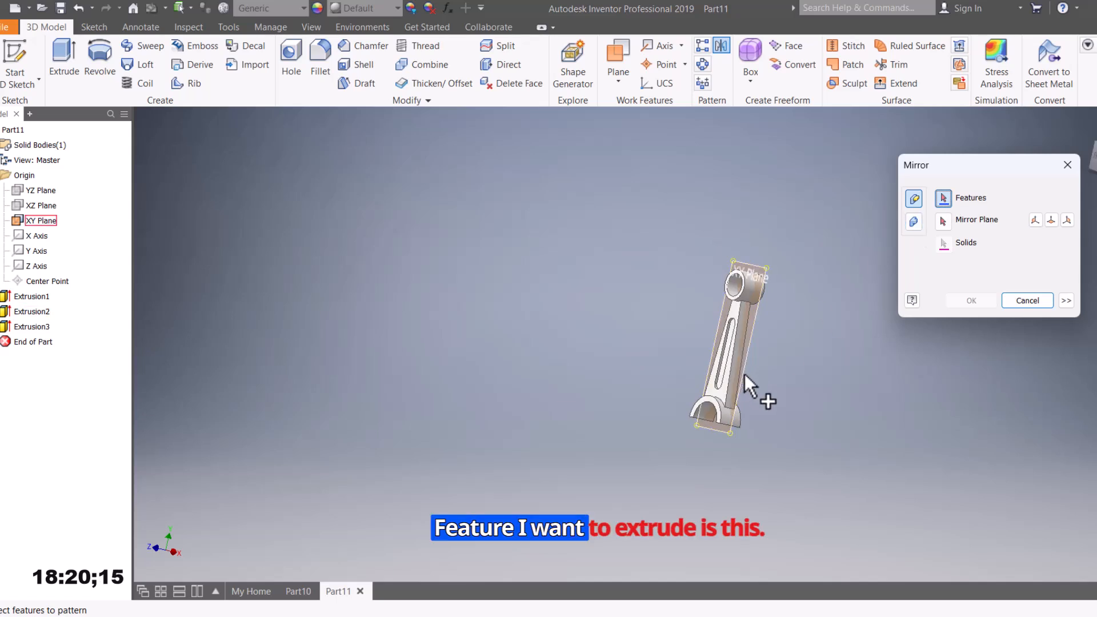
scroll(713, 351, "up", 3)
left_click(713, 350)
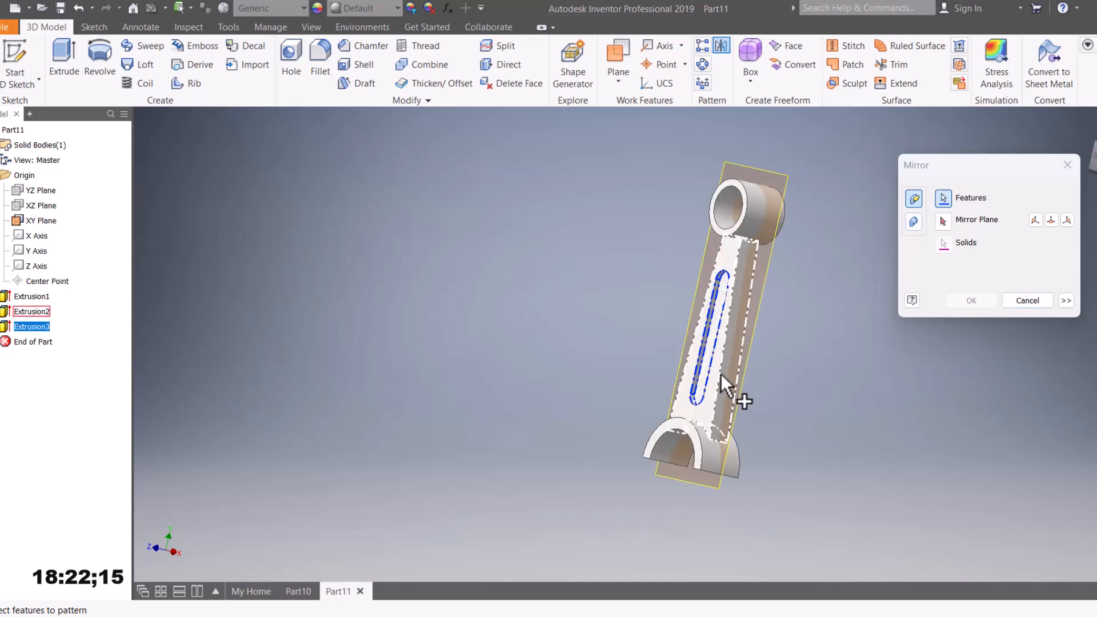
left_click(944, 221)
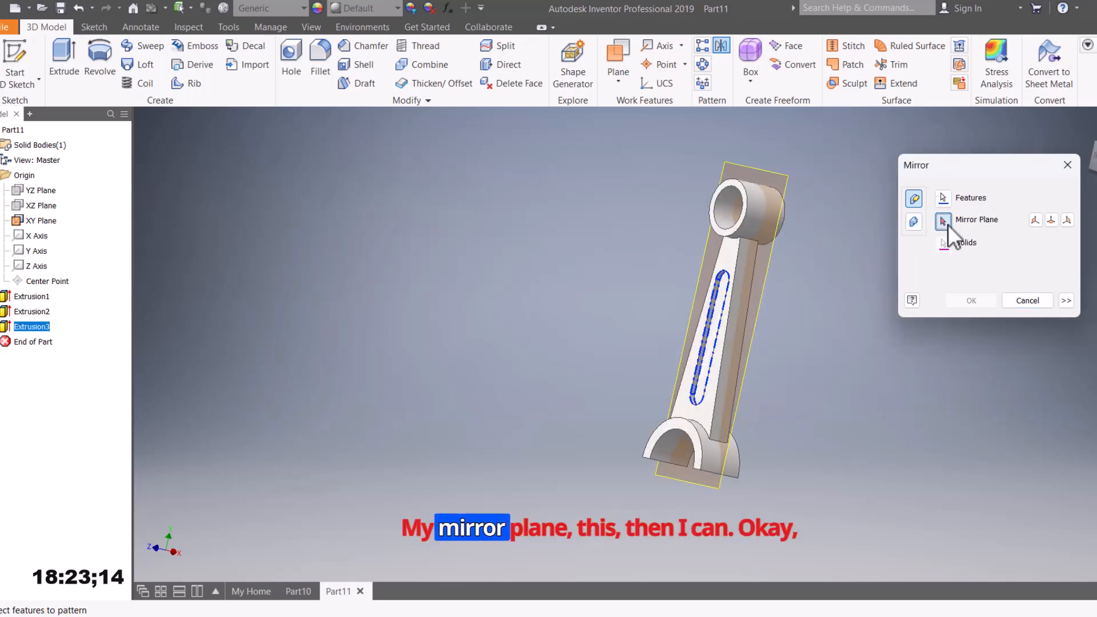
left_click(788, 179)
left_click(972, 301)
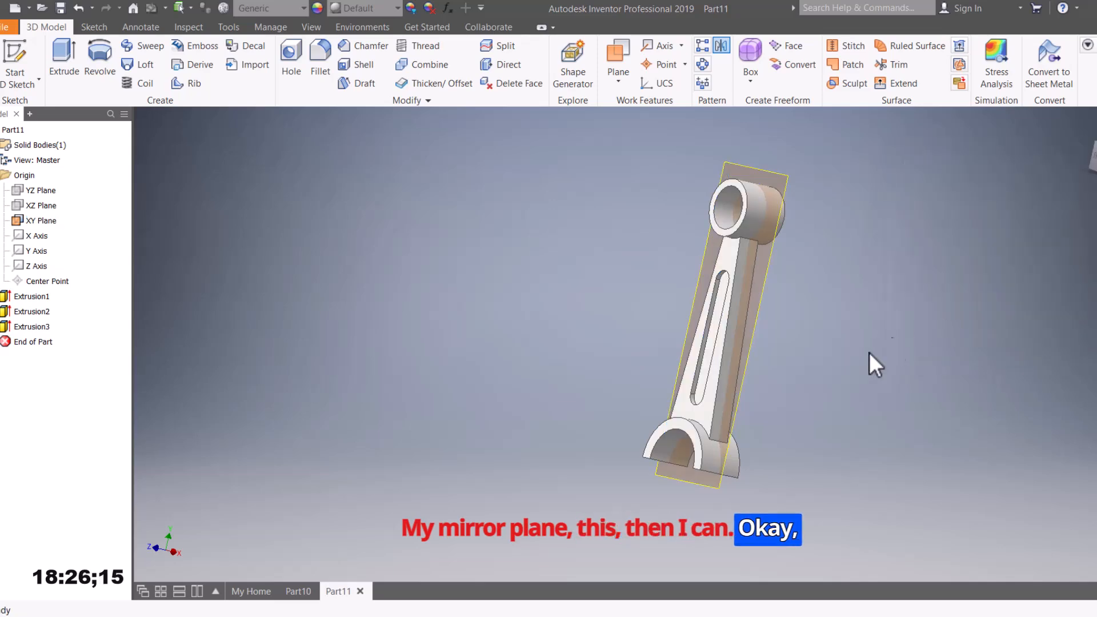
Step: Inspect the mirrored slot, hide the XY origin plane and return to the home view
scroll(831, 379, "up", 5)
key("F4")
left_click_drag(677, 367, 908, 428)
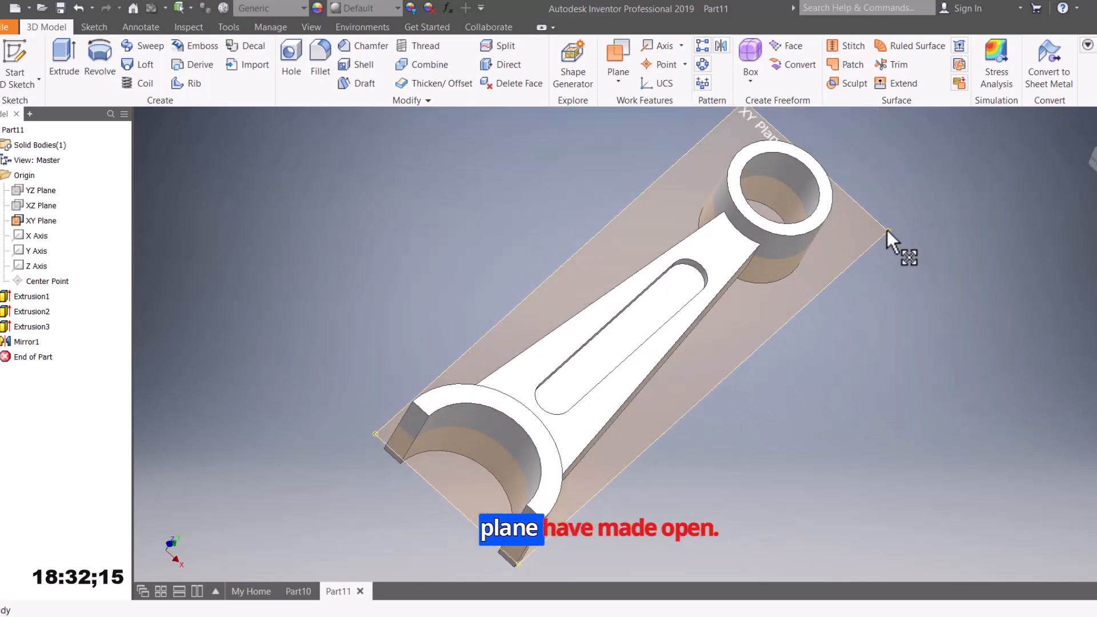
left_click(1094, 146)
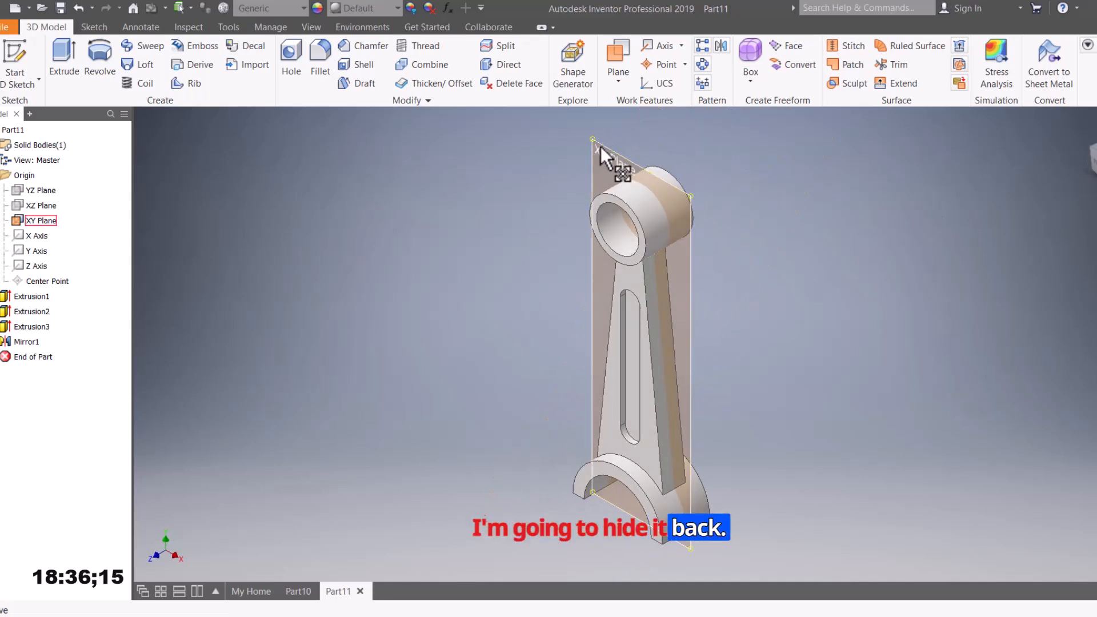
right_click(39, 222)
left_click(67, 297)
middle_click_drag(478, 318, 440, 400, "shift")
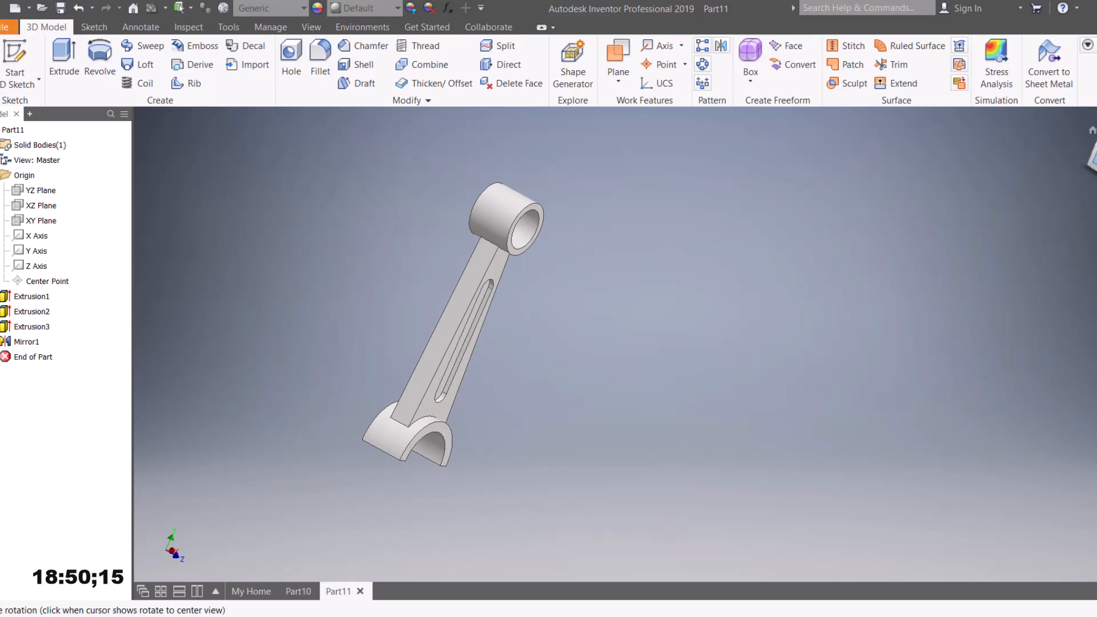
left_click(1093, 130)
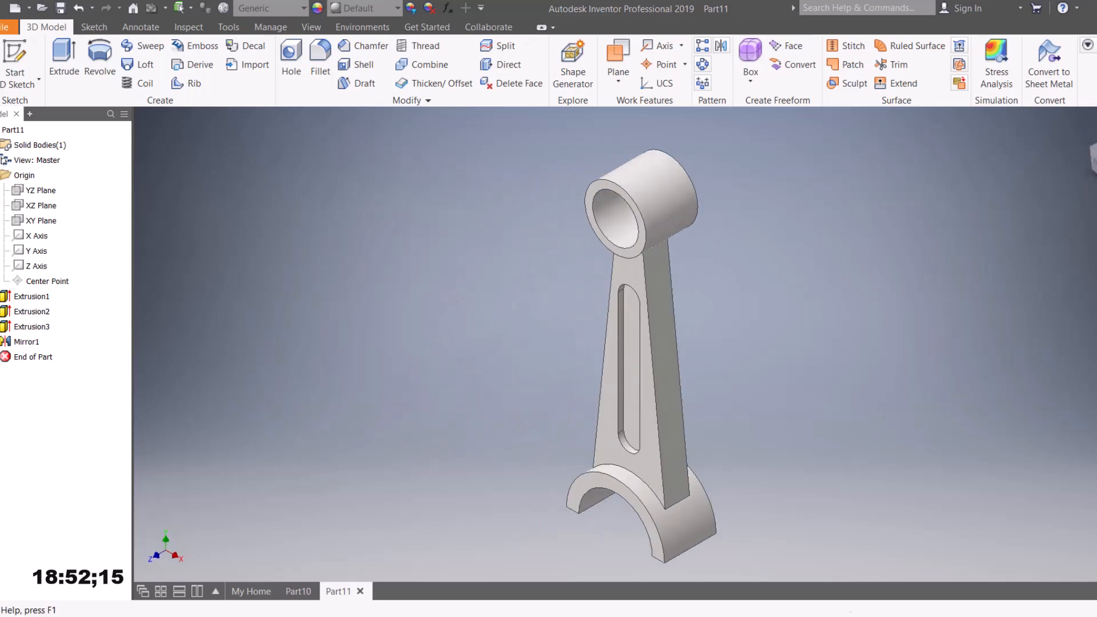
Step: Check the lug hole spacing in the reference drawing and start a 2D sketch on the half-ring's flat end face
left_click(853, 616)
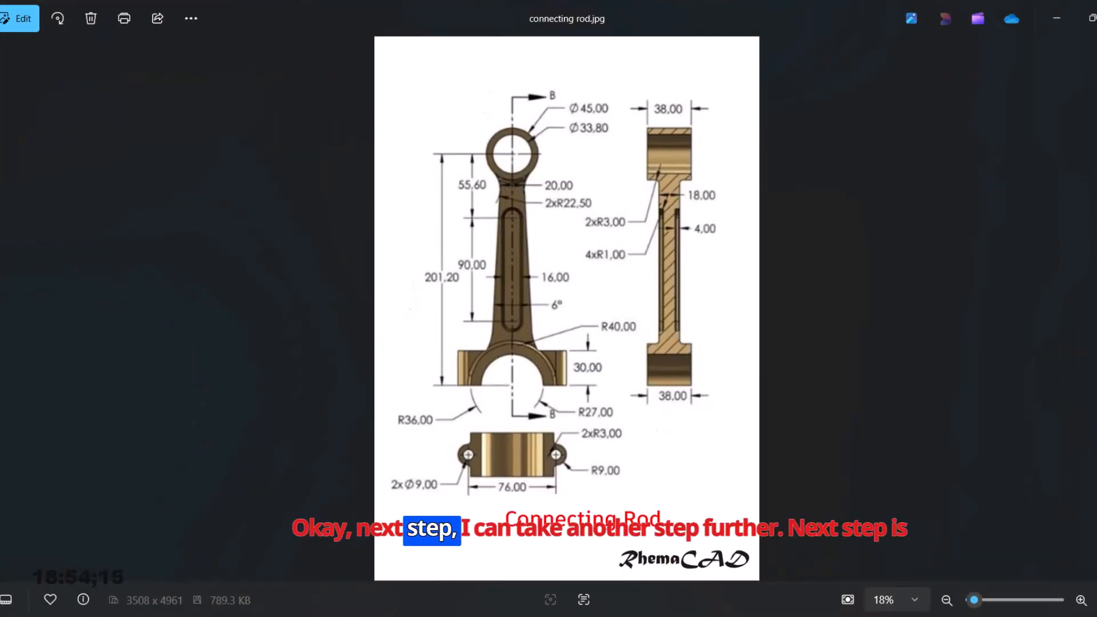
left_click(853, 616)
left_click(852, 616)
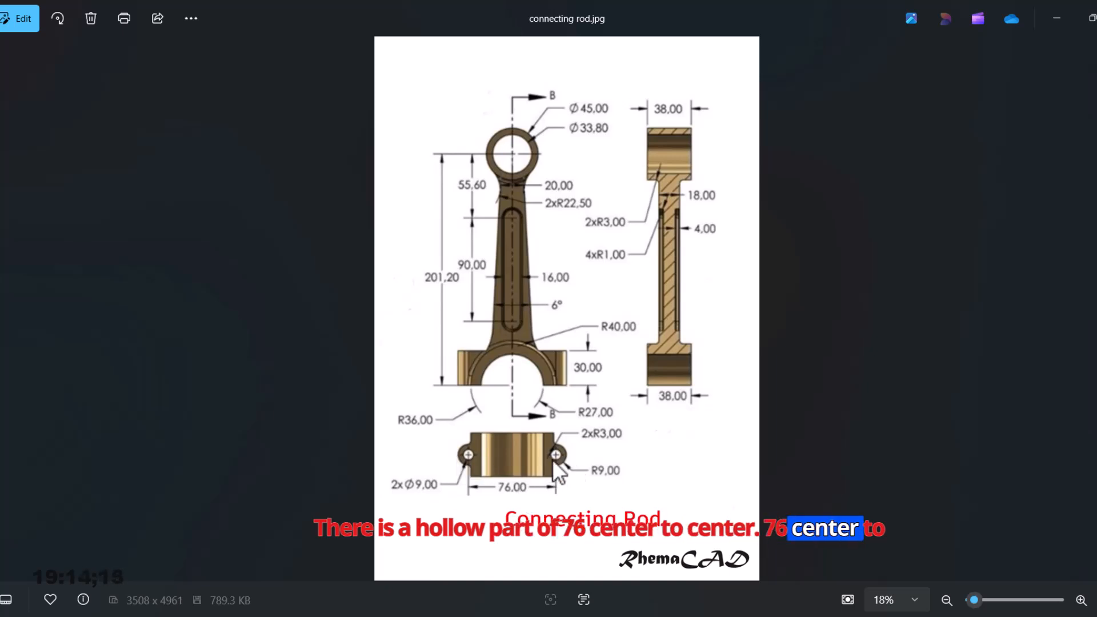
mouse_move(848, 616)
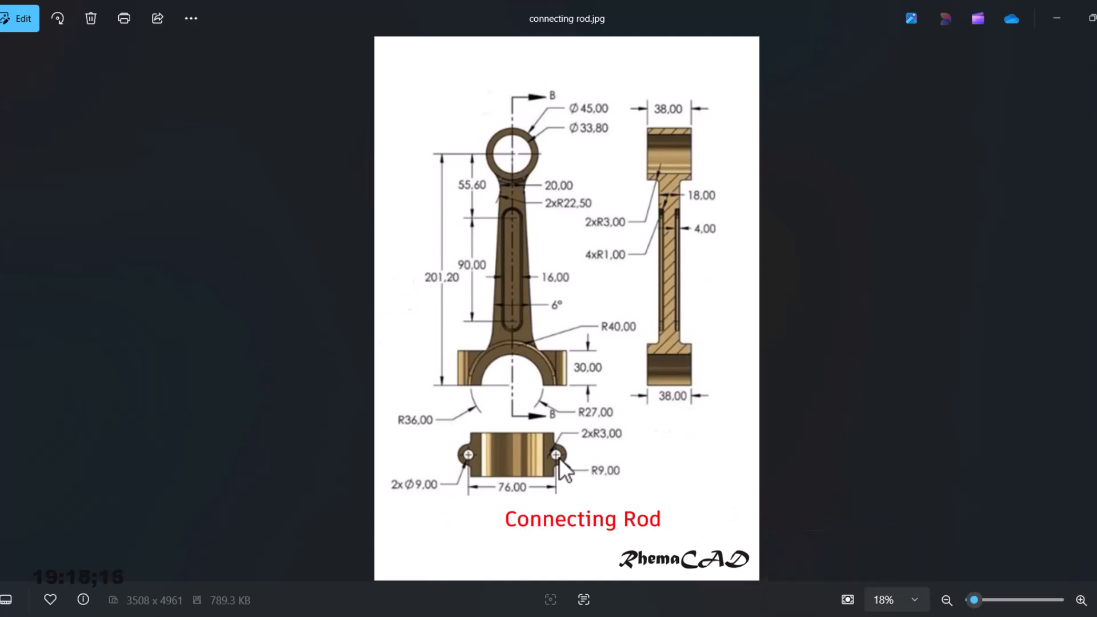
left_click(534, 616)
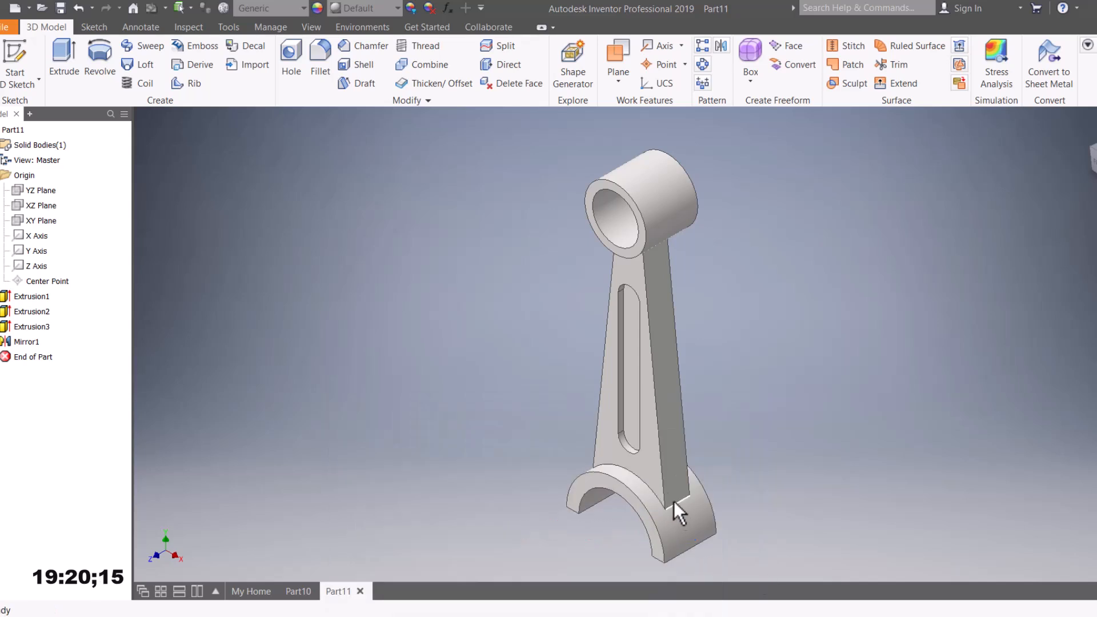
middle_click_drag(683, 489, 671, 435, "shift")
middle_click_drag(664, 488, 629, 412, "shift")
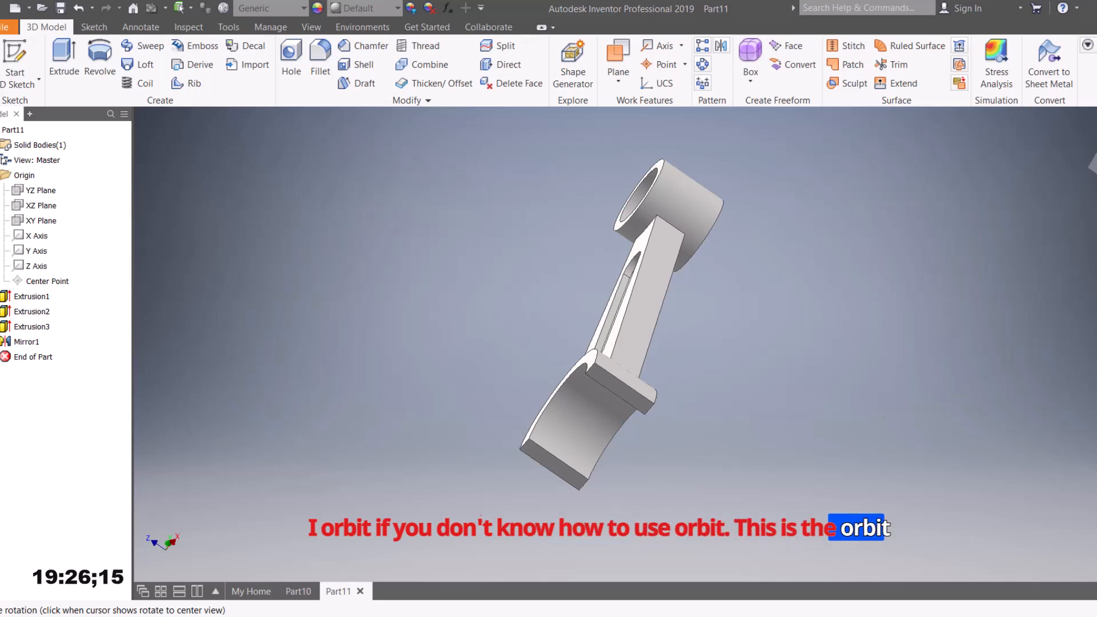
left_click_drag(698, 372, 549, 308)
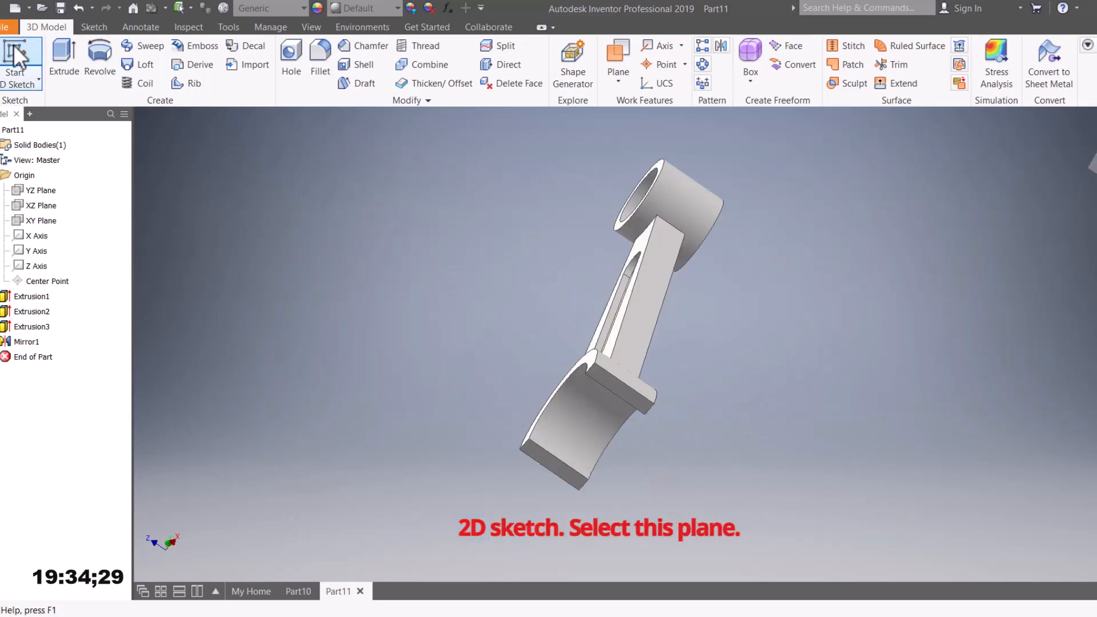
left_click(18, 62)
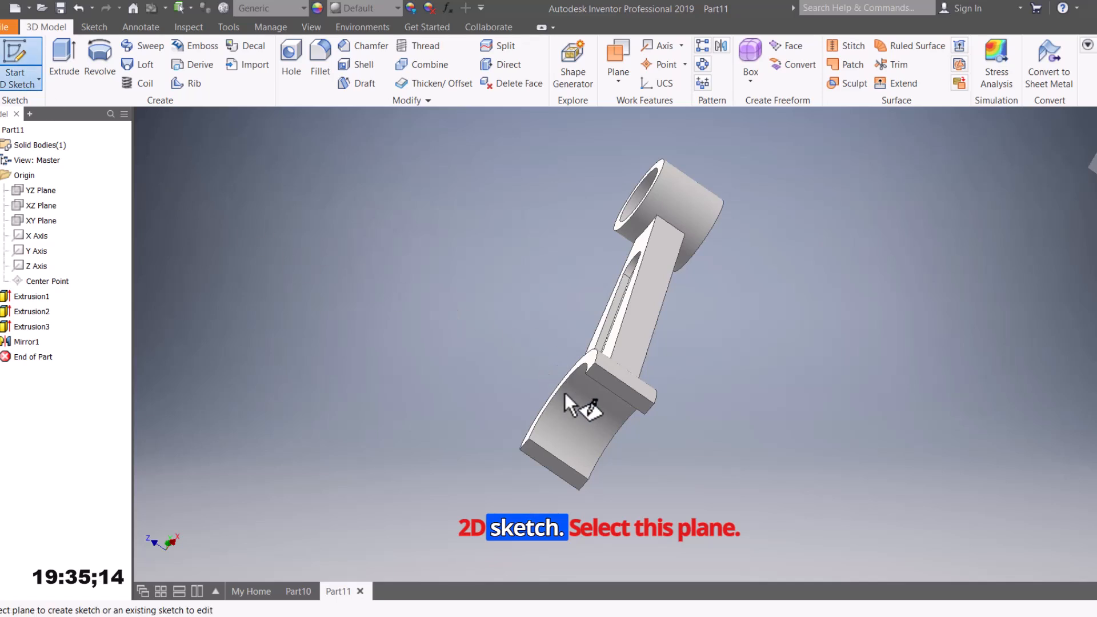
left_click(619, 388)
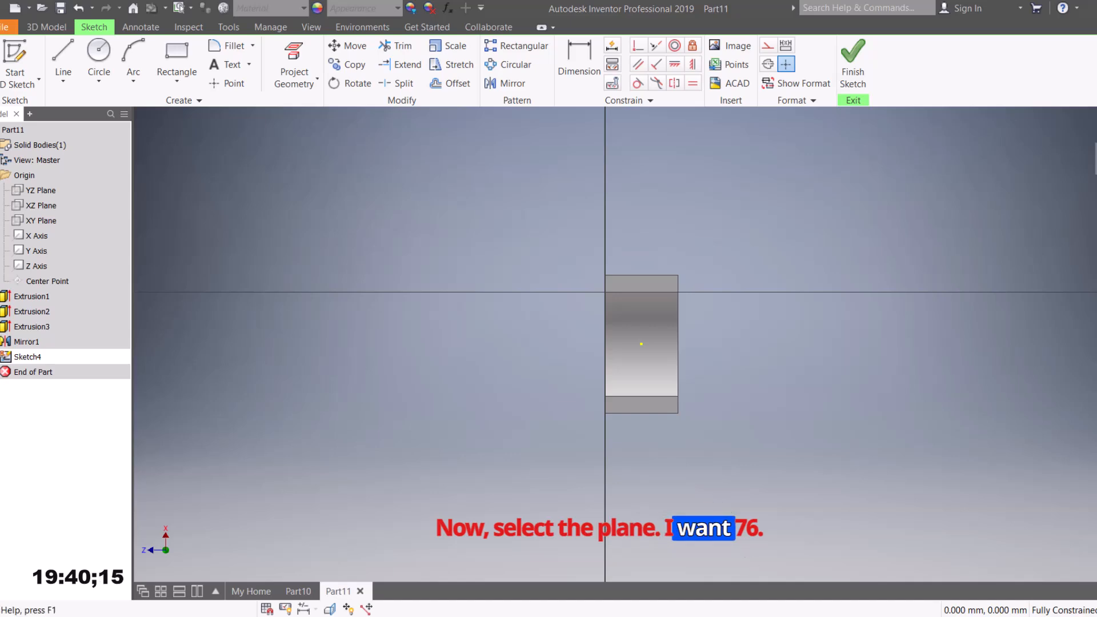
Step: Draw a centerline 76/2 mm long from the half-ring's center point along the X axis toward one flat end face
key("alt+Tab")
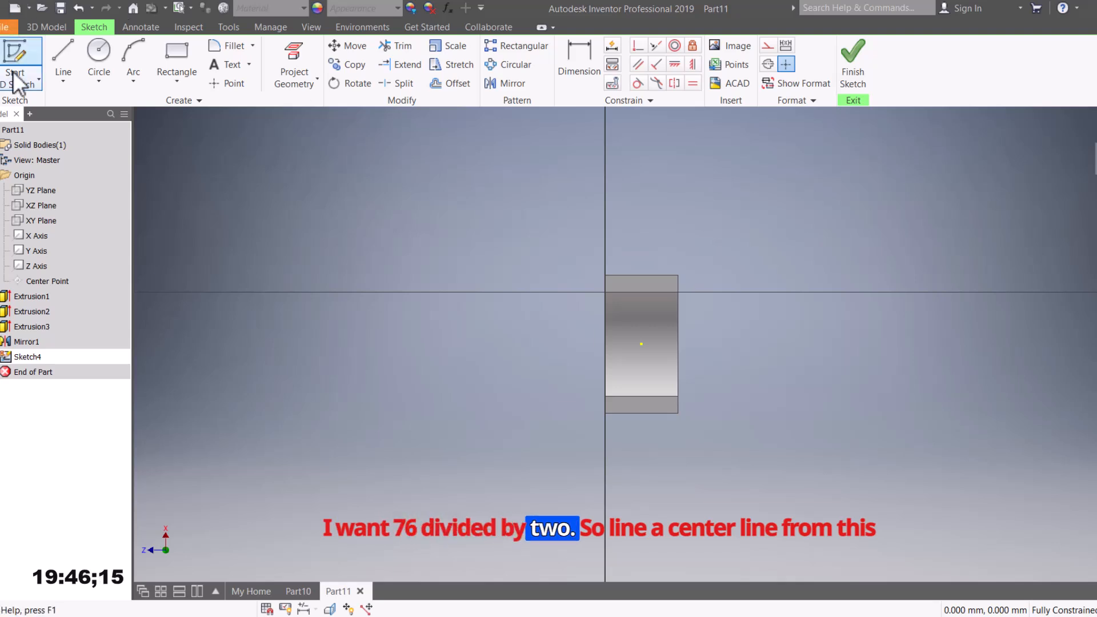
left_click(62, 56)
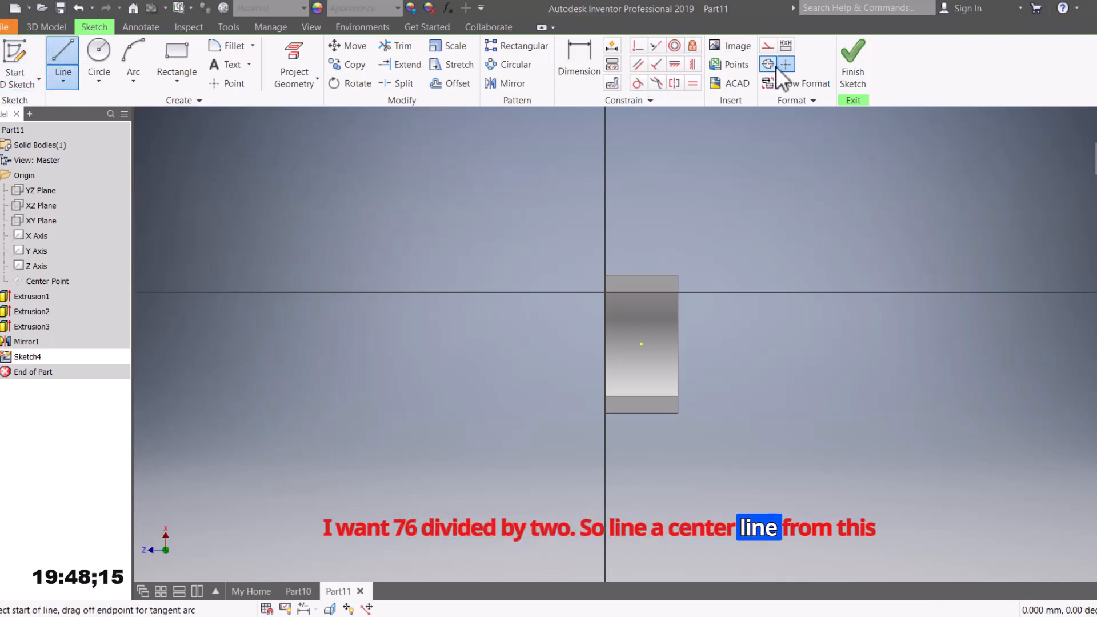
left_click(641, 343)
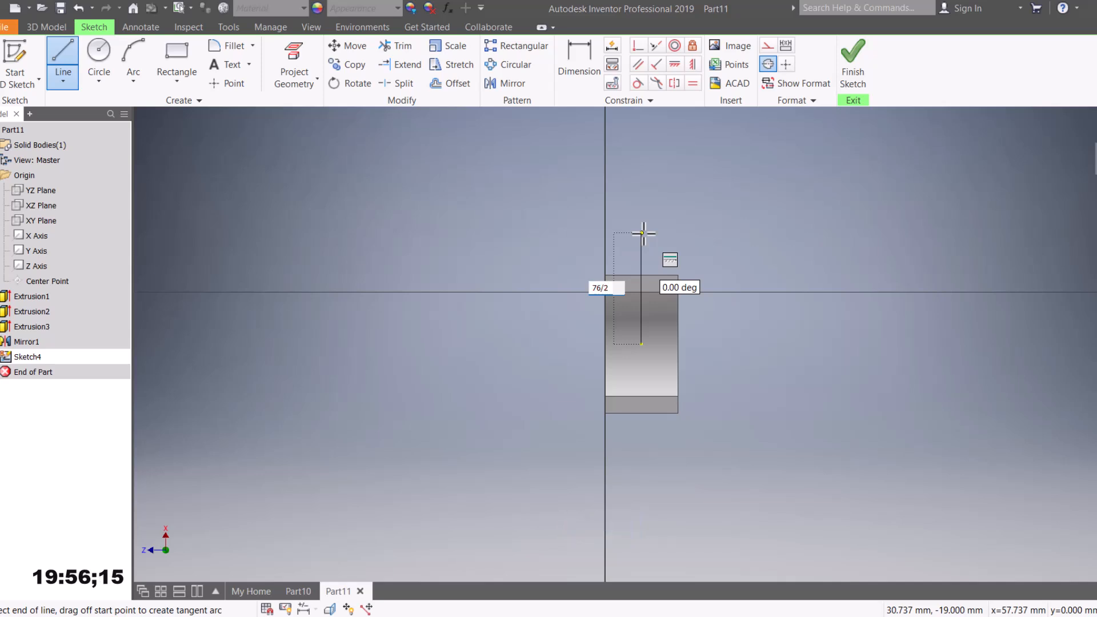
type("76/2")
key("Return")
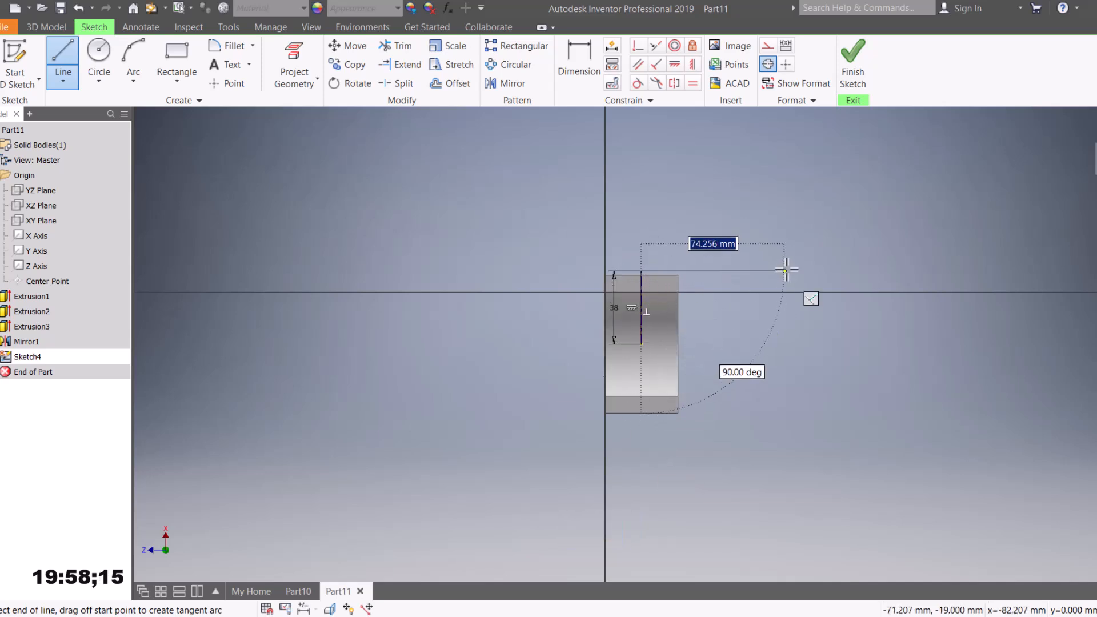
key("Escape")
Step: Draw a second centerline 76/2 mm long from the half-ring's center point along the X axis toward the opposite end face
left_click(61, 53)
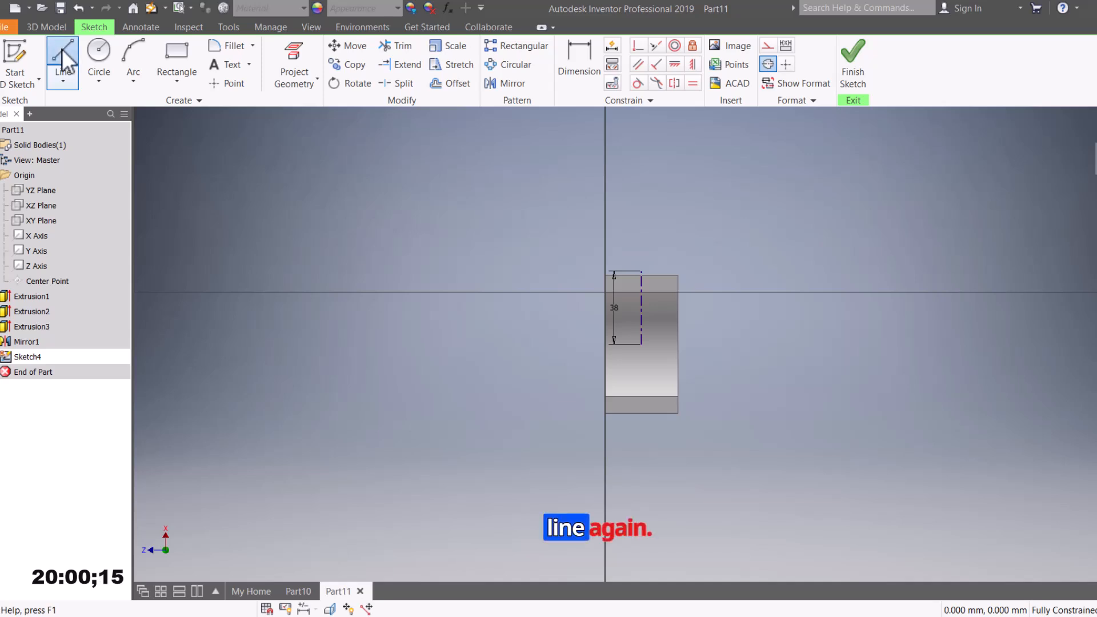
left_click(641, 345)
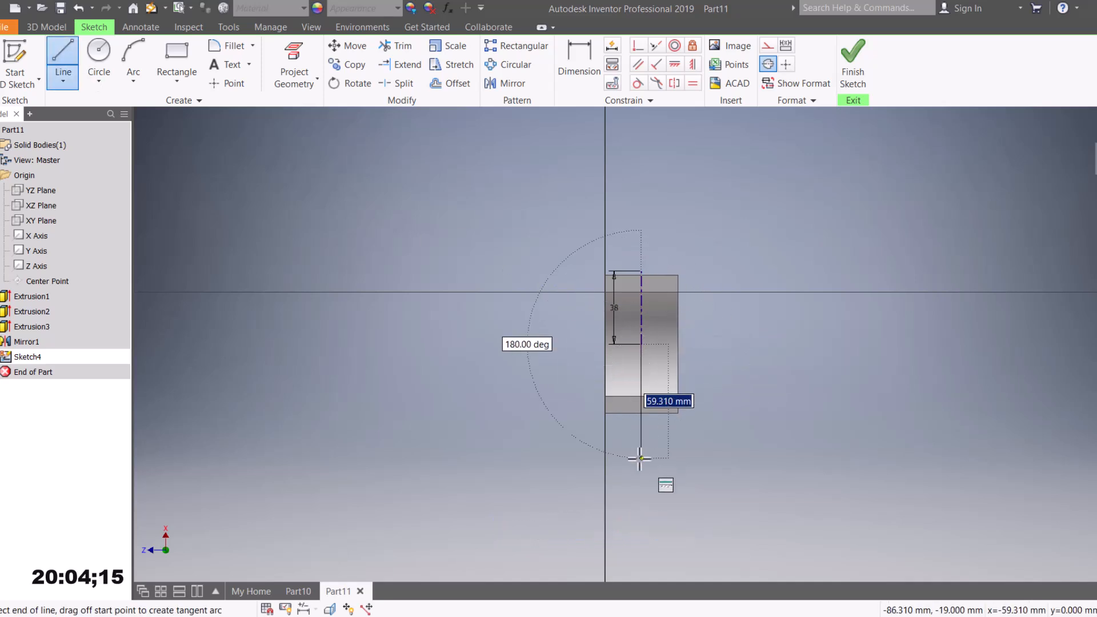
type("76/2")
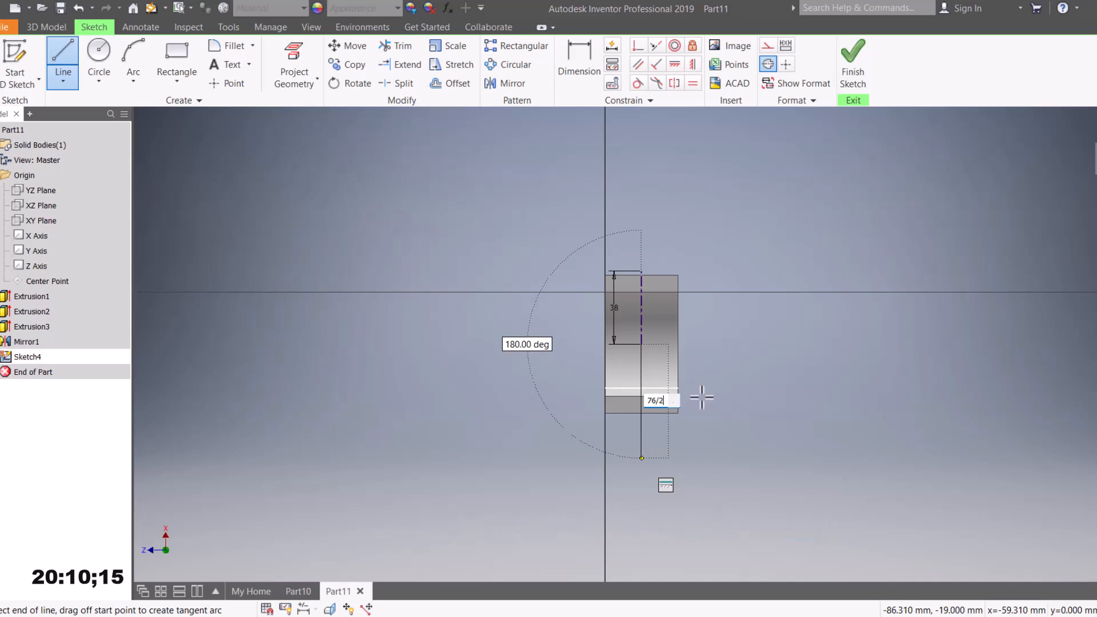
key("Return")
key("Escape")
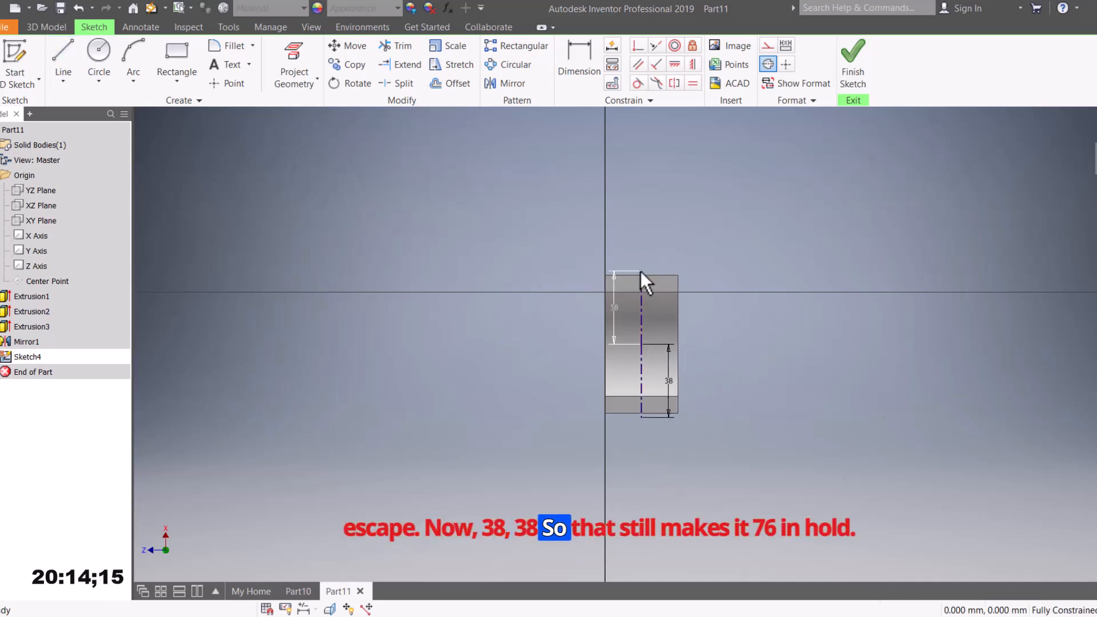
Step: Check the lug dimensions in the reference drawing, turn off centerline mode and draw a 9 mm circle at the first centerline's outer end
key("alt+Tab")
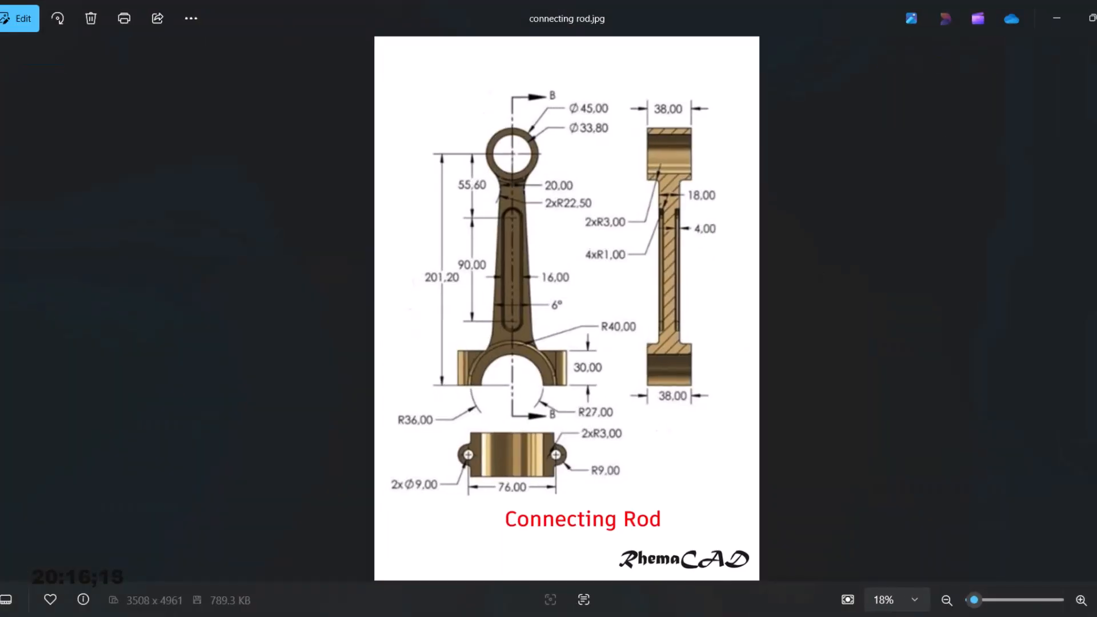
key("alt+Tab")
key("alt+Tab")
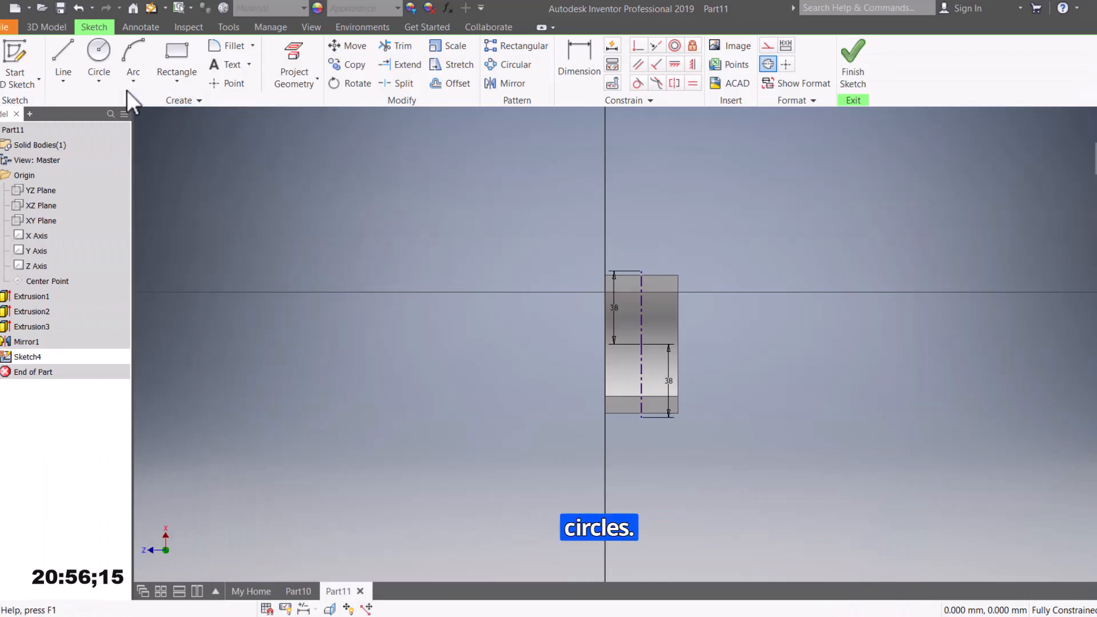
left_click(109, 53)
left_click(767, 64)
scroll(647, 240, "up", 3)
scroll(638, 275, "up", 3)
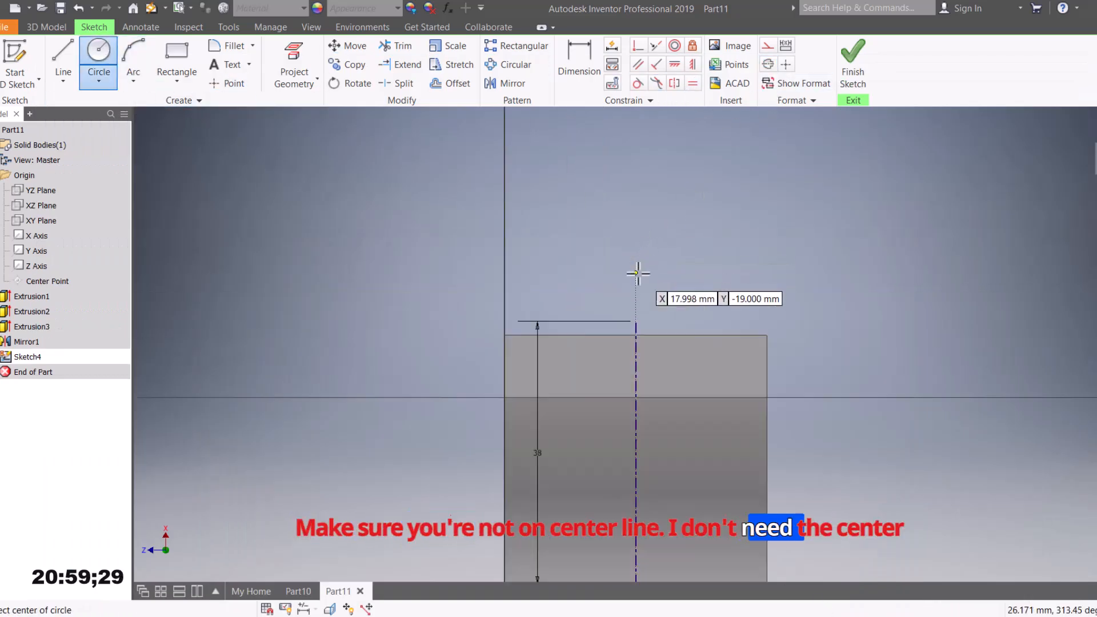
left_click(635, 324)
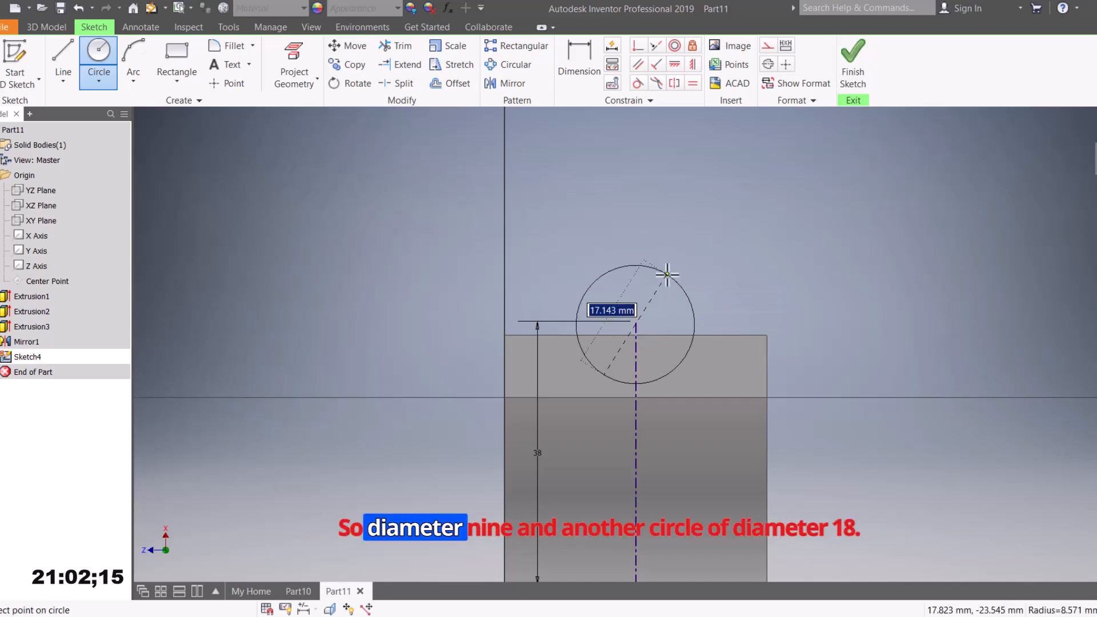
type("9")
key("Return")
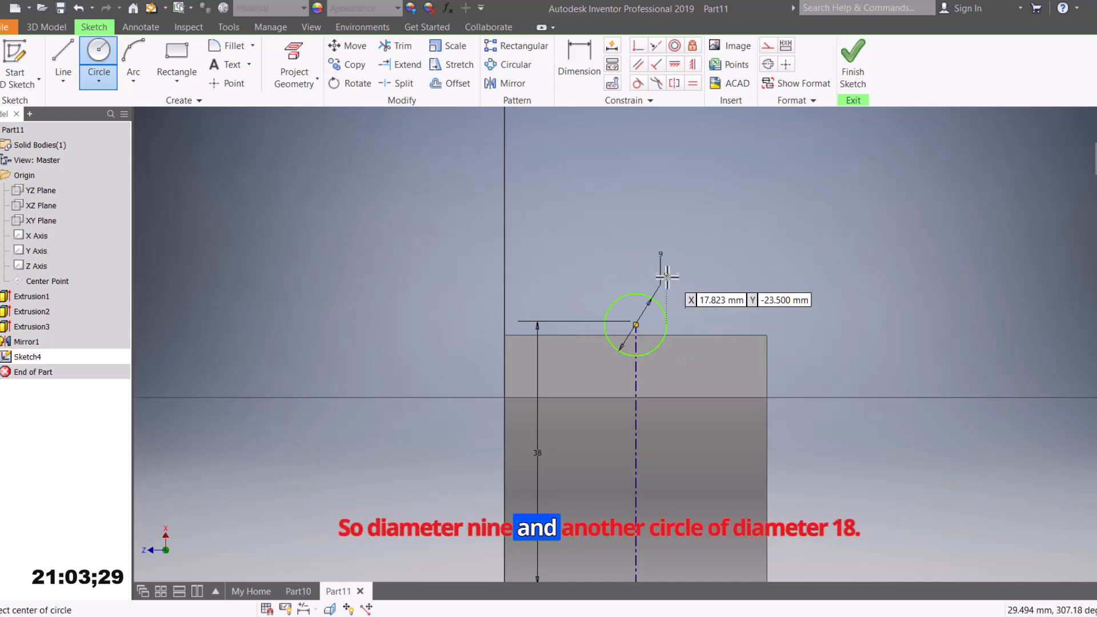
Step: Draw an 18 mm diameter circle concentric with the 9 mm circle
left_click(635, 325)
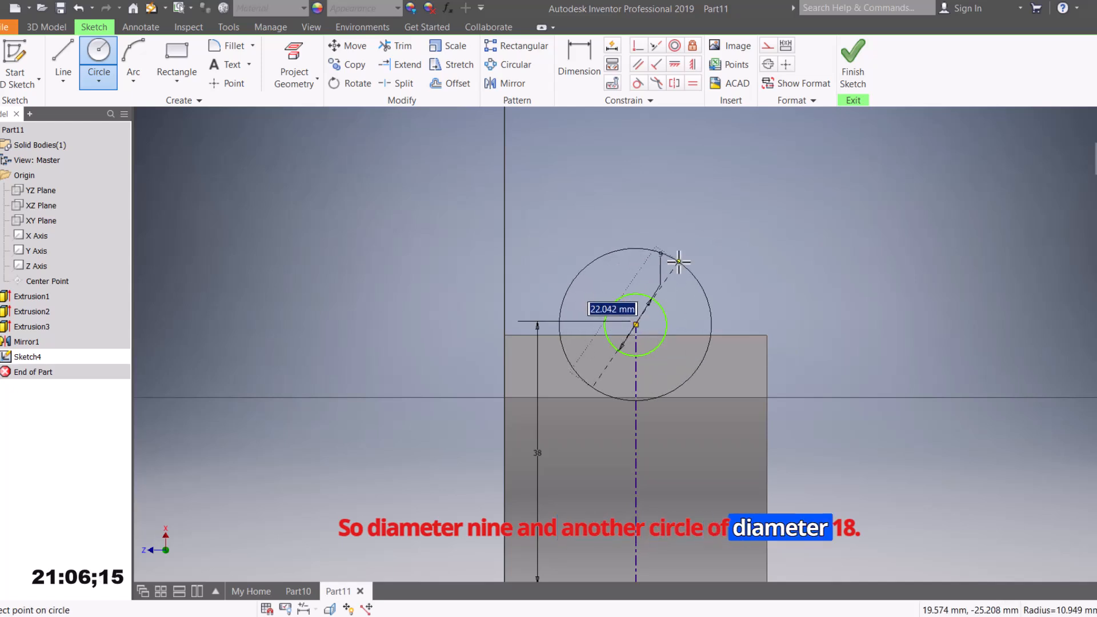
type("18")
key("Return")
scroll(717, 291, "down", 4)
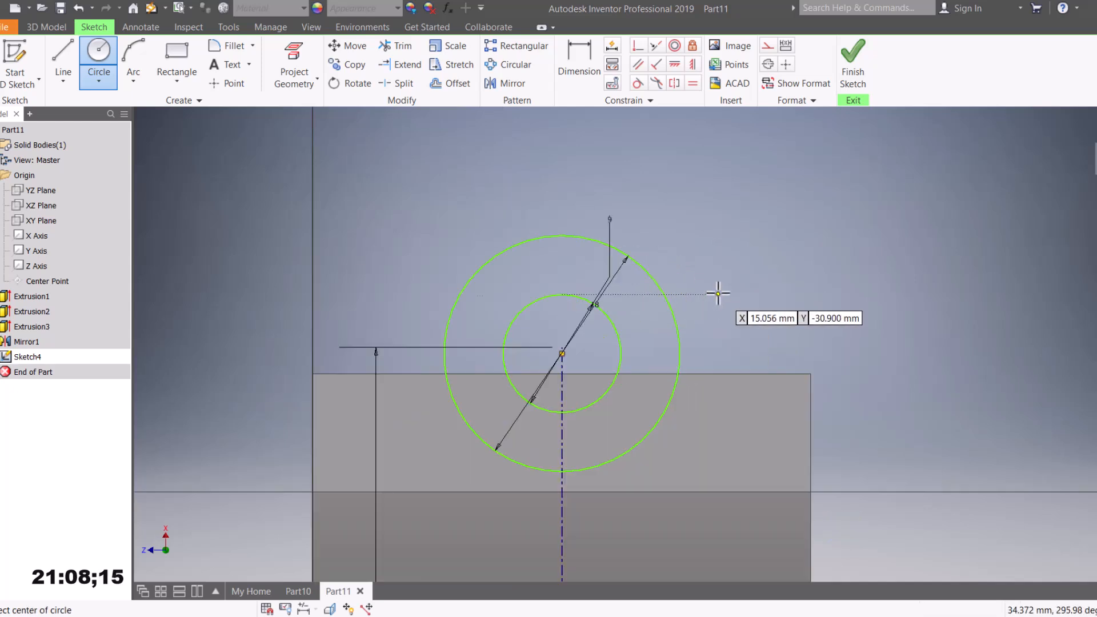
Step: Check the lug in the reference drawing and delete the inner 9 mm circle, keeping the 18 mm one
left_click(849, 616)
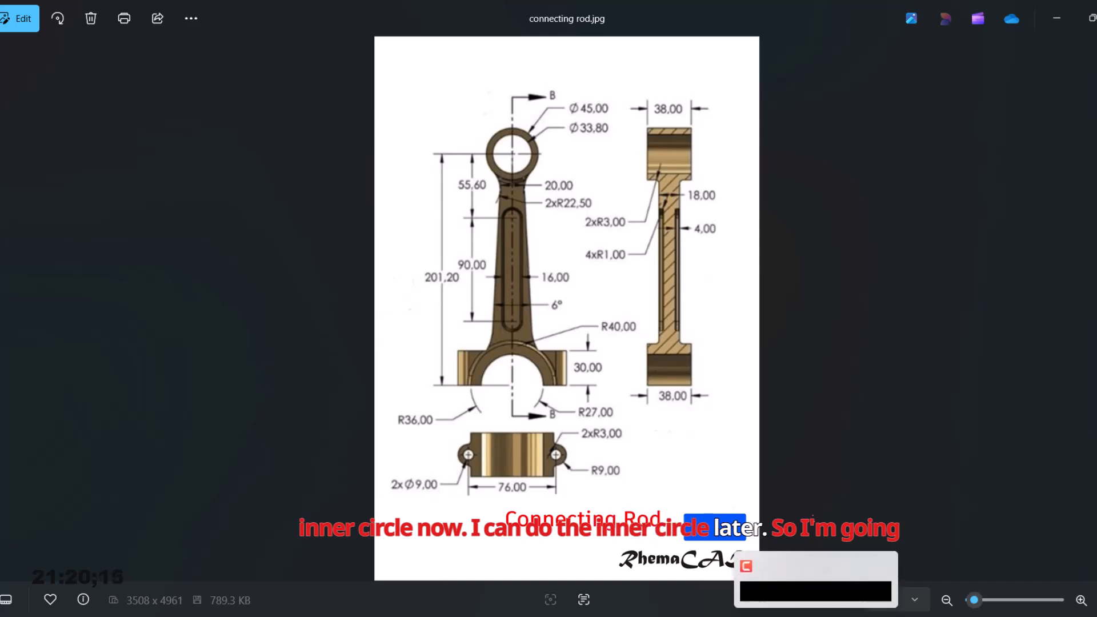
left_click(850, 616)
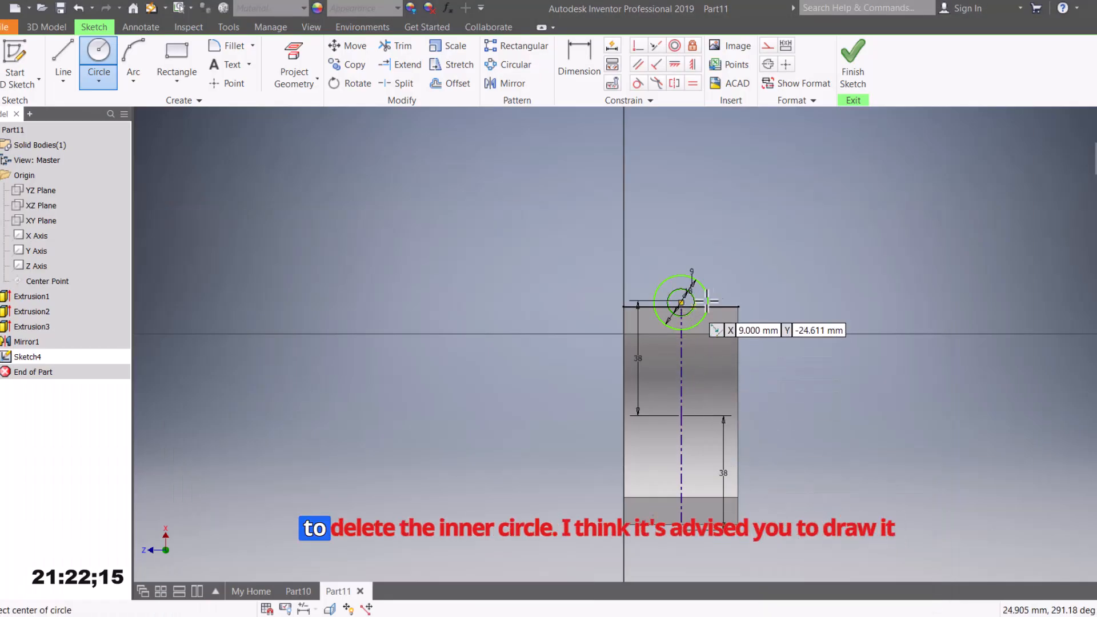
key("Escape")
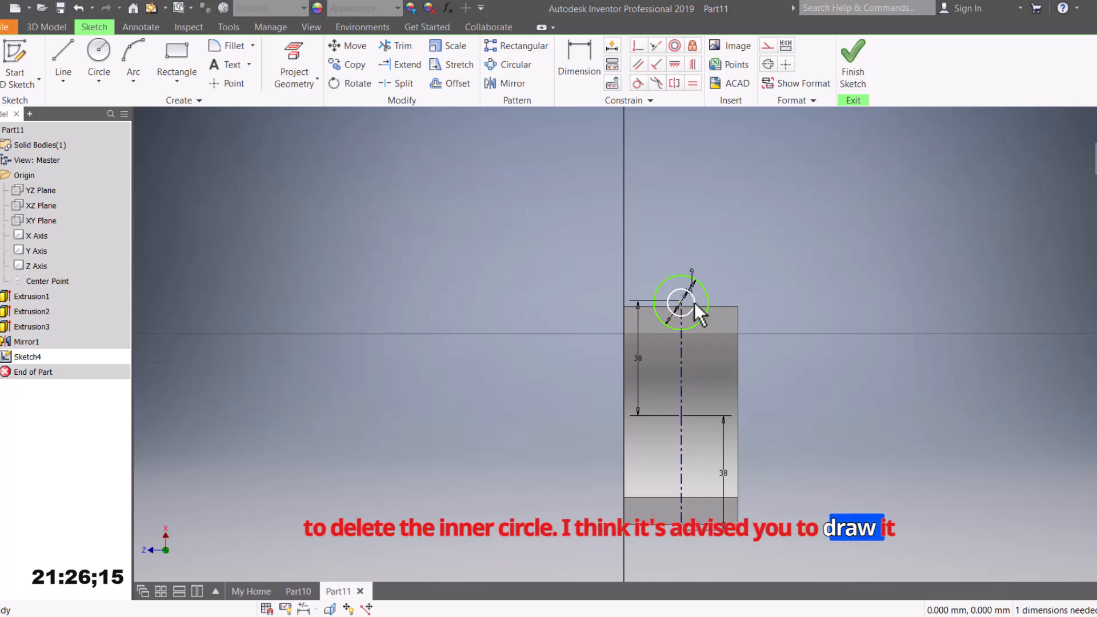
scroll(694, 303, "up", 4)
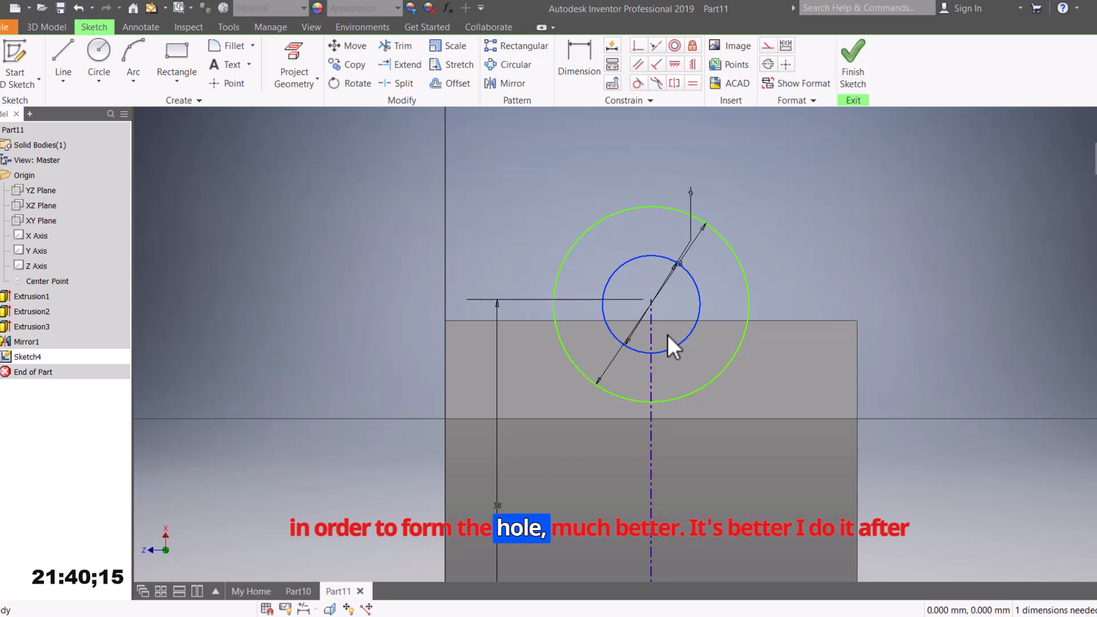
left_click(700, 301)
key("Delete")
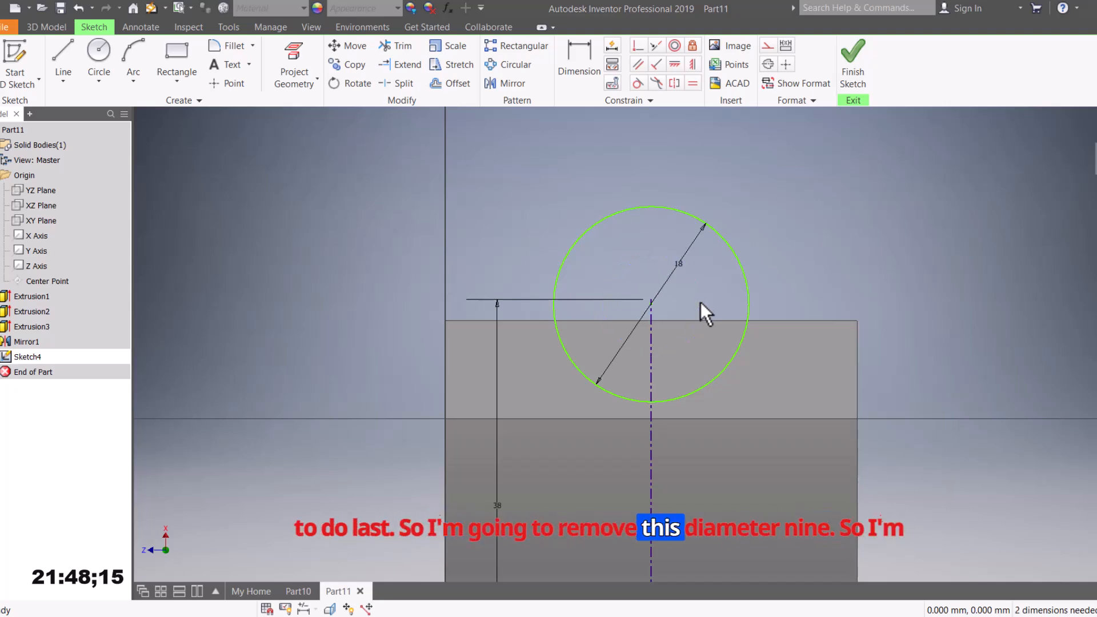
Step: Draw an 18 mm diameter circle centered on the second centerline's outer end
scroll(695, 314, "down", 6)
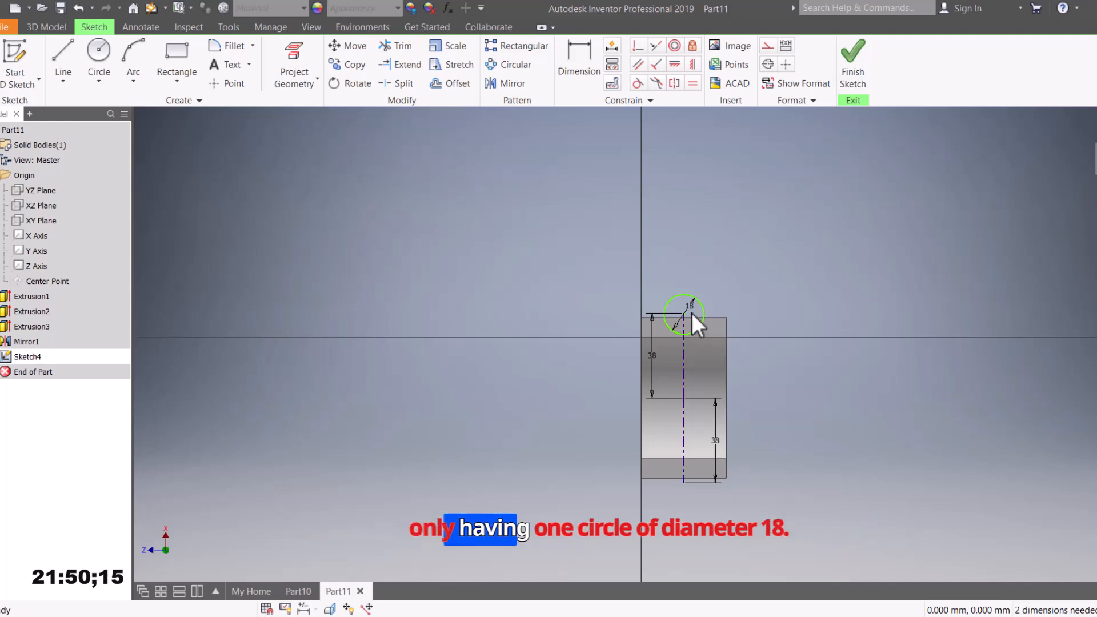
scroll(694, 308, "up", 4)
scroll(698, 346, "down", 3)
middle_click_drag(716, 390, 686, 324)
left_click(98, 51)
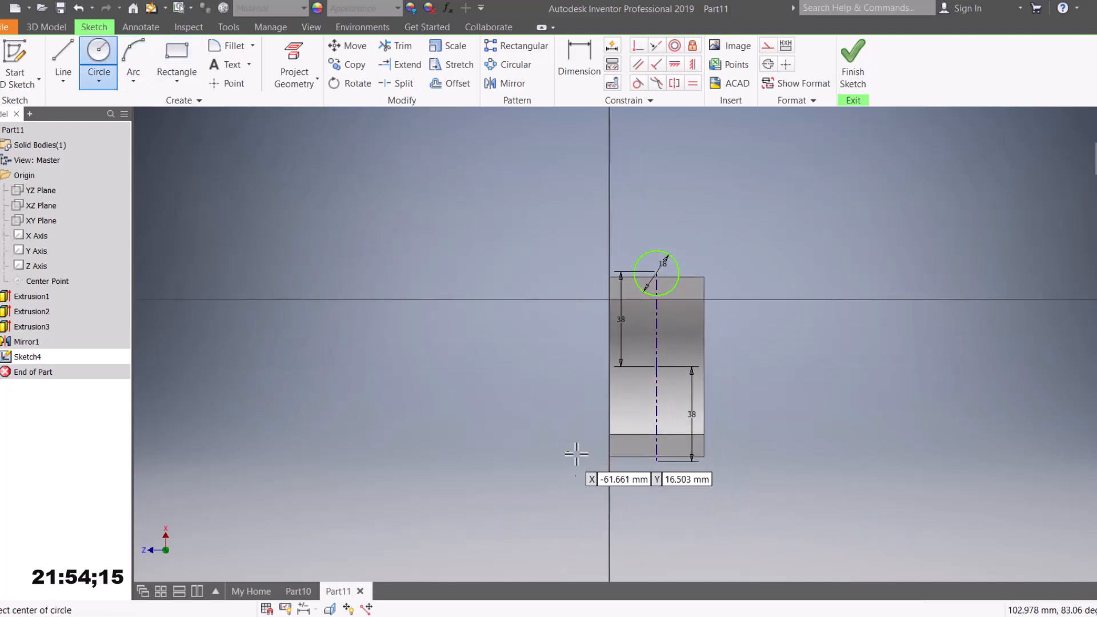
left_click(657, 462)
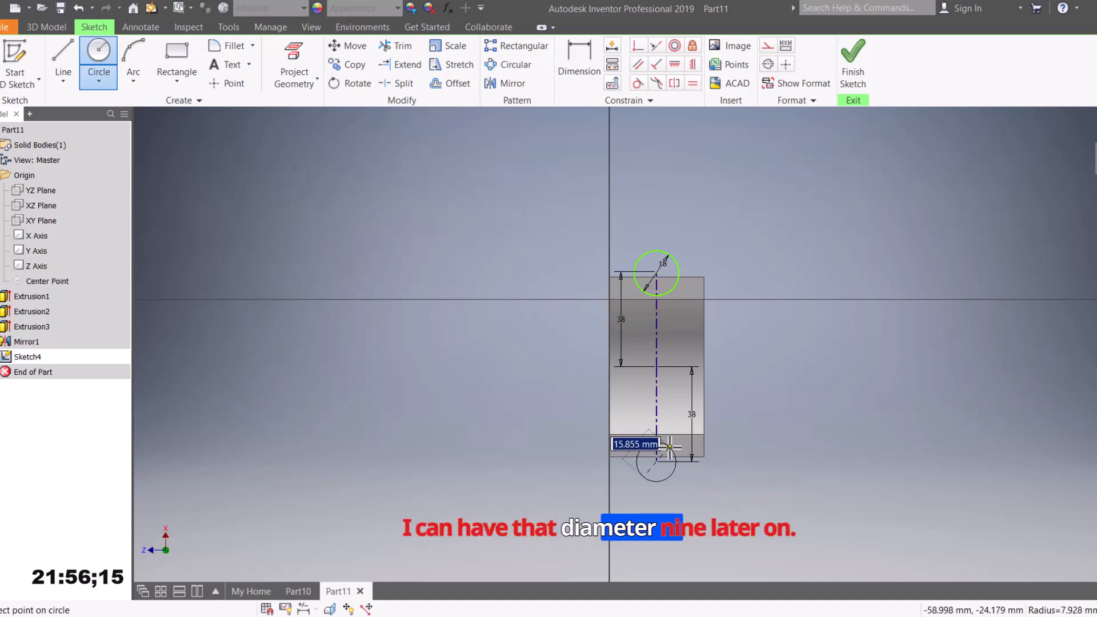
type("1")
key("Return")
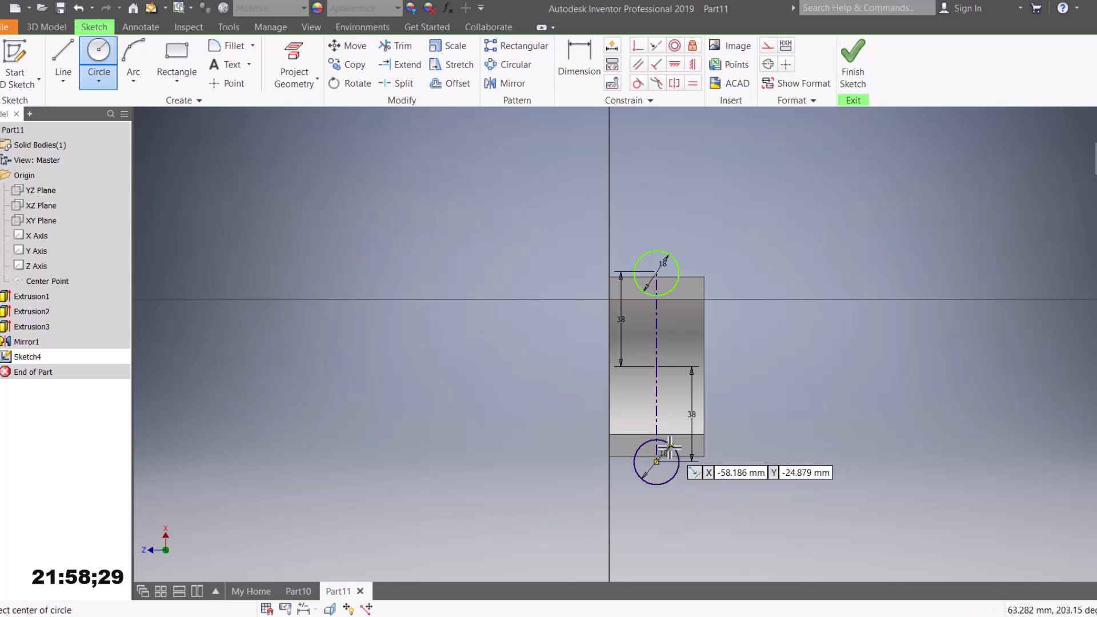
Step: Finish the lug sketch, orbit to view the big end and check the lug height in the reference drawing
left_click(853, 75)
mouse_move(673, 337)
middle_mouse_down()
mouse_move(658, 289)
mouse_move(611, 365)
mouse_move(654, 370)
mouse_move(416, 321)
mouse_move(401, 358)
middle_mouse_up()
middle_click_drag(718, 385, 629, 385)
mouse_move(849, 616)
left_click(844, 577)
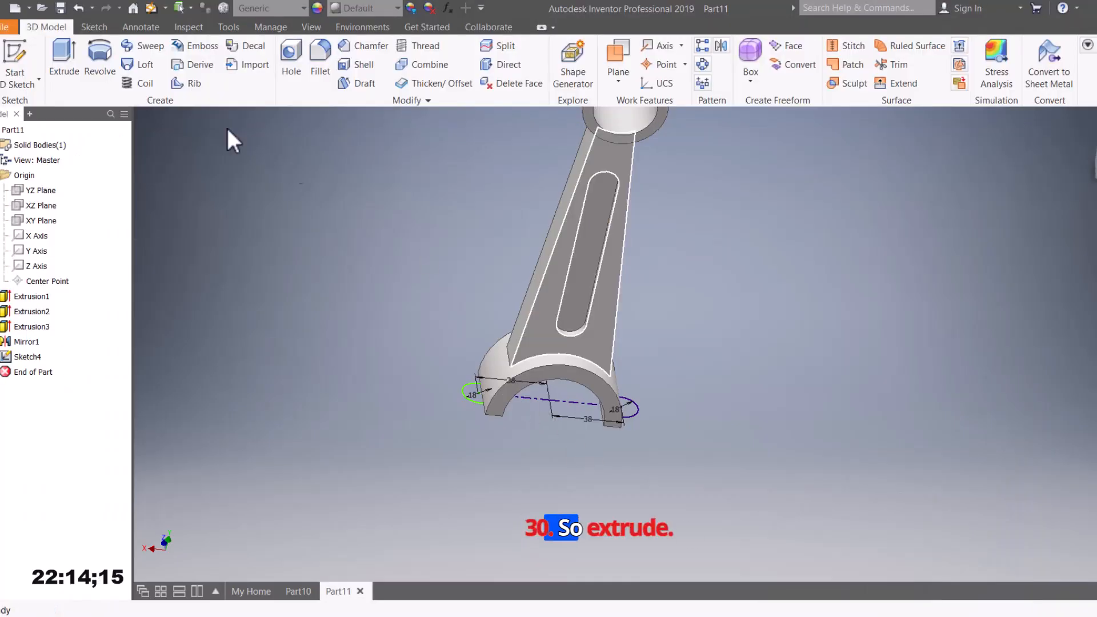
Step: Extrude both 18 mm lug circles 30 mm as a join, with the direction flipped toward the rod's small end
left_click(475, 395)
left_click(629, 409)
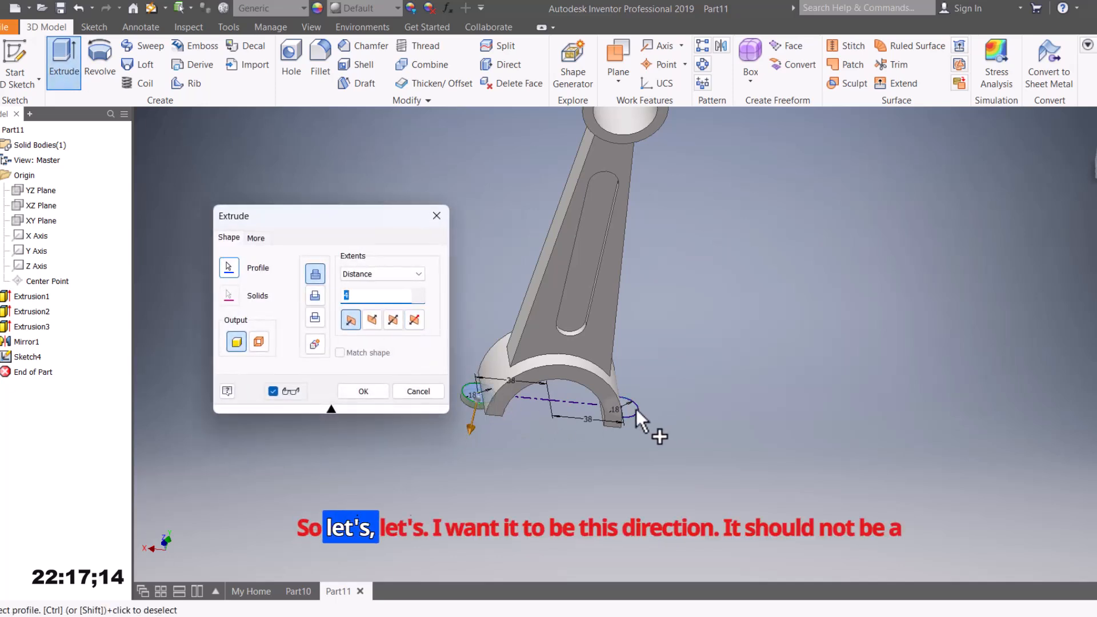
left_click(372, 320)
left_click(314, 295)
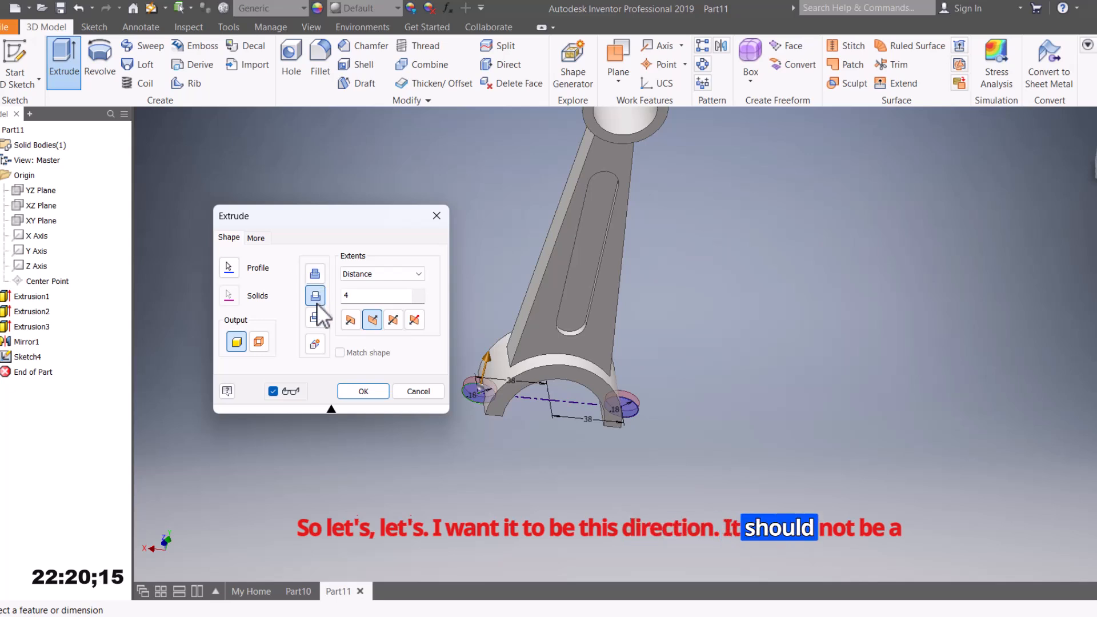
left_click(315, 274)
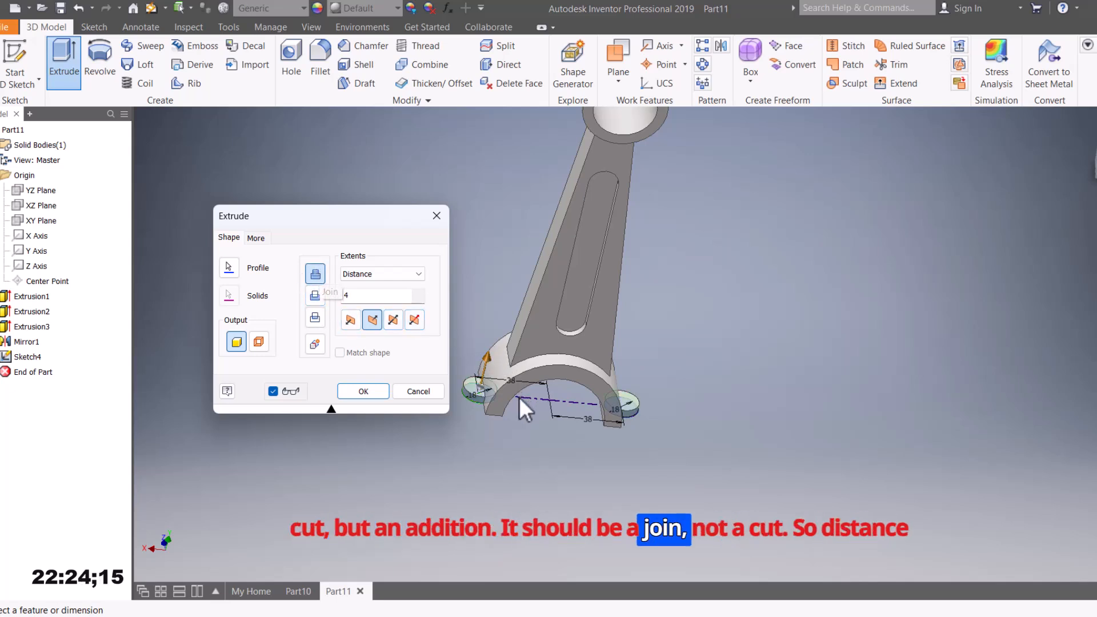
left_click_drag(351, 294, 318, 318)
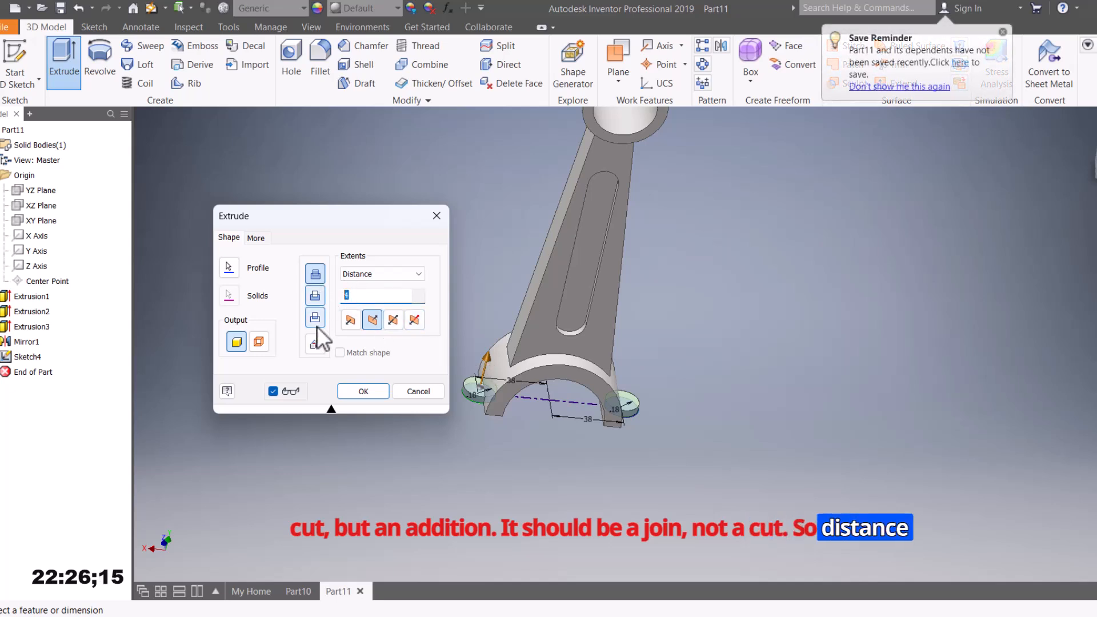
type("30")
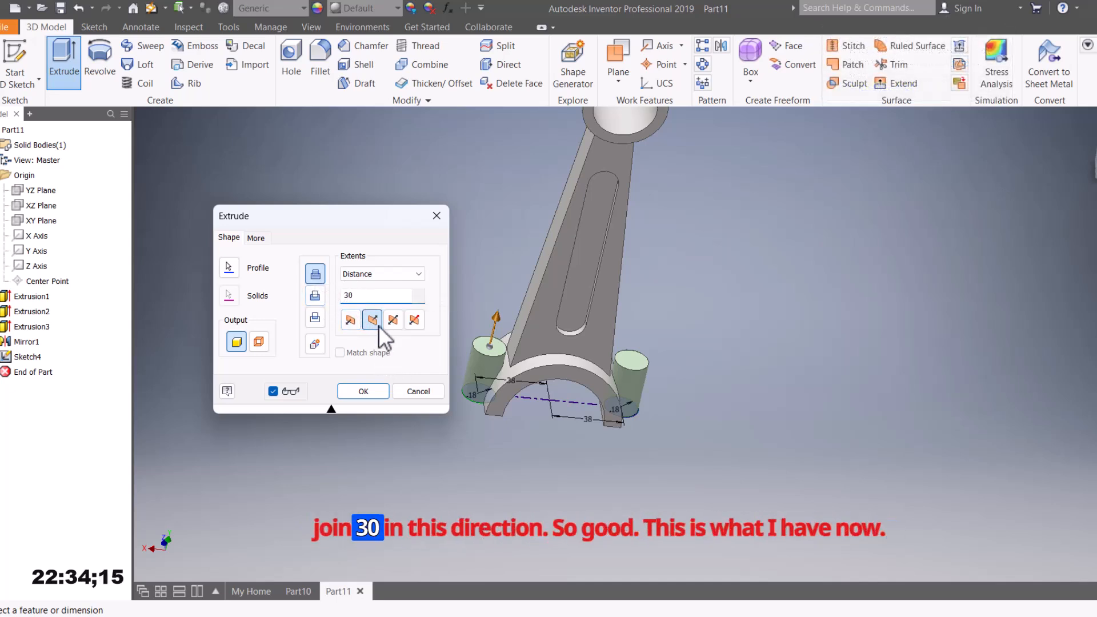
left_click(365, 393)
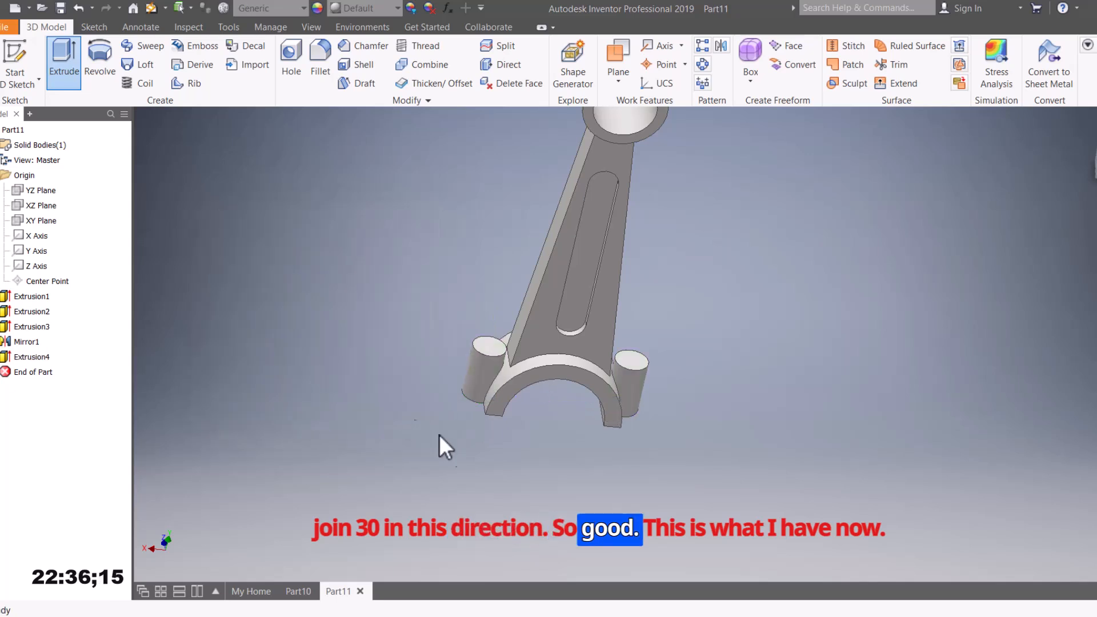
Step: Check the lug hole diameter in the reference drawing and start a 2D sketch on one lug's upper circular face
middle_click_drag(535, 443, 558, 508)
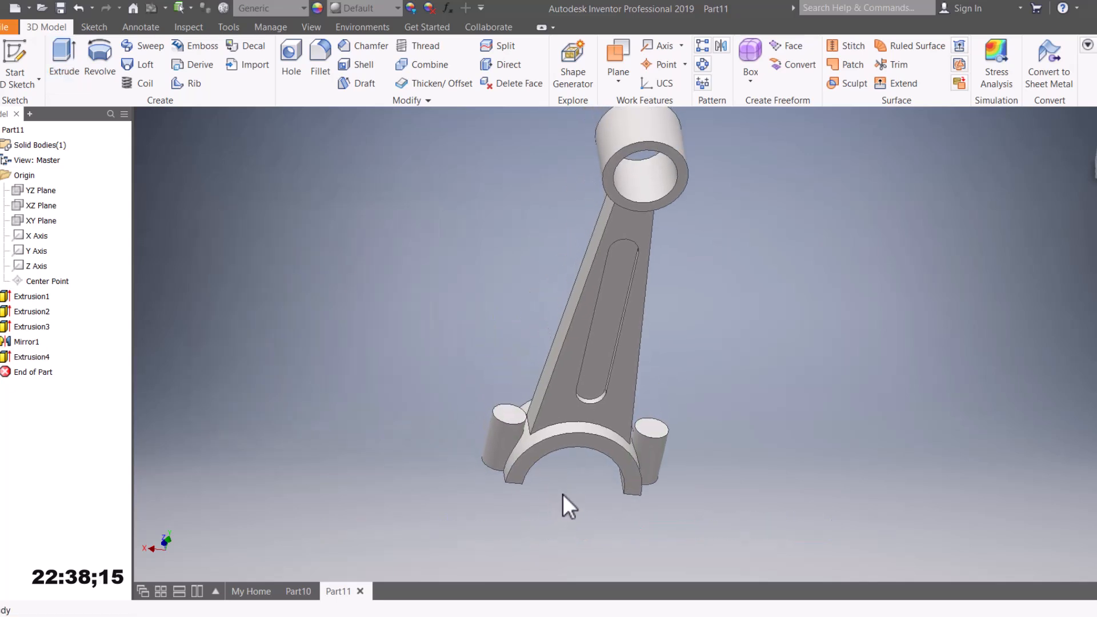
left_click(850, 616)
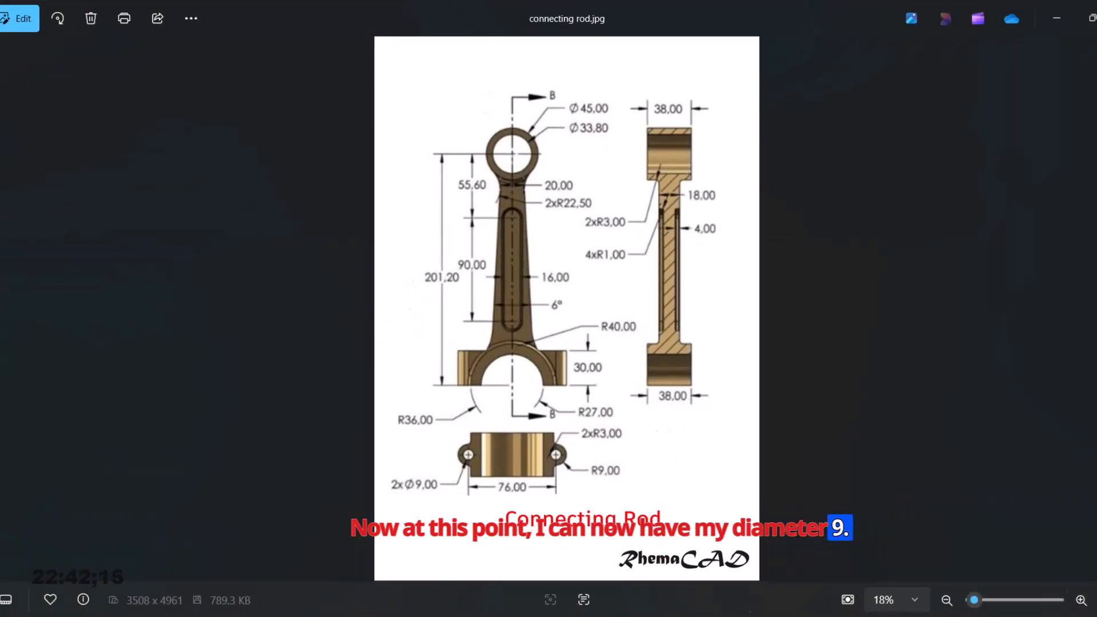
left_click(850, 616)
left_click(19, 60)
left_click(513, 415)
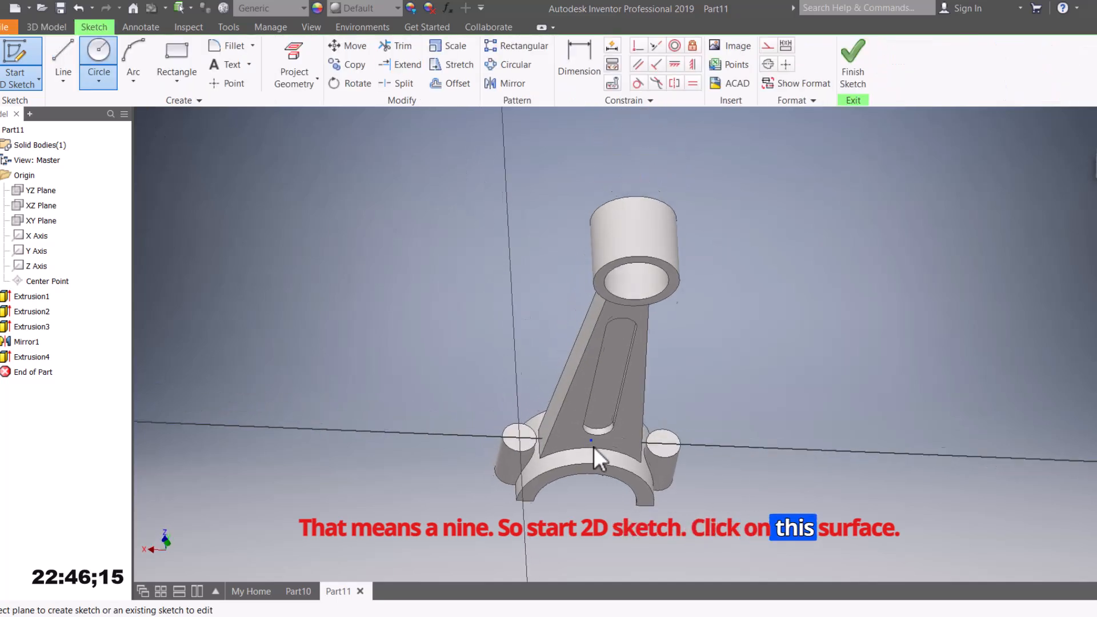
Step: Draw a 9 mm diameter circle at the center of that lug's circular face
left_click(98, 60)
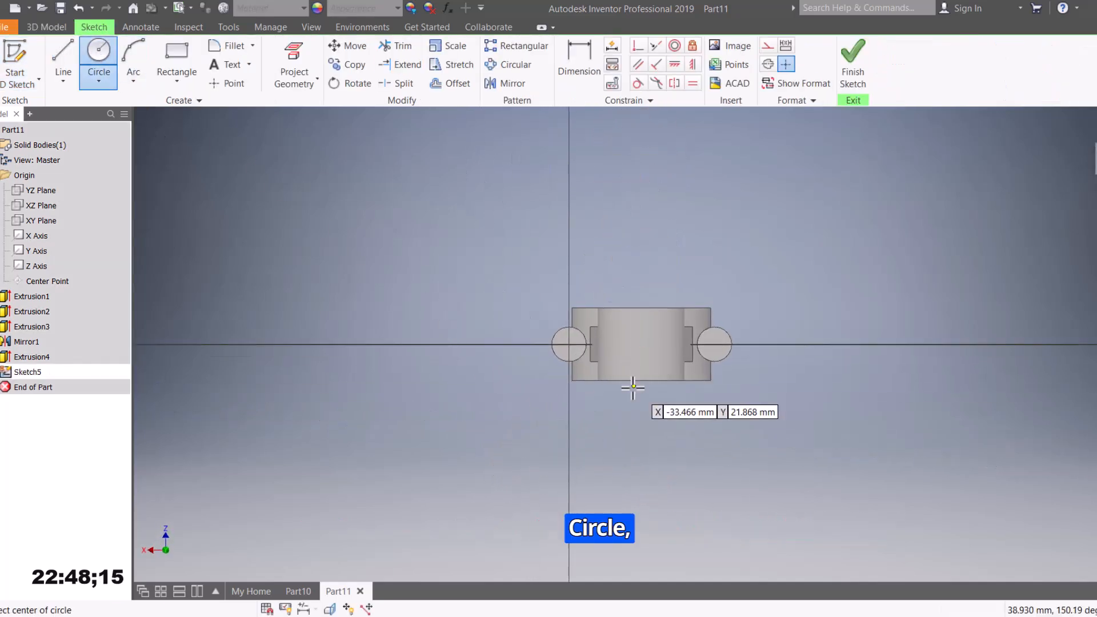
scroll(570, 344, "up", 6)
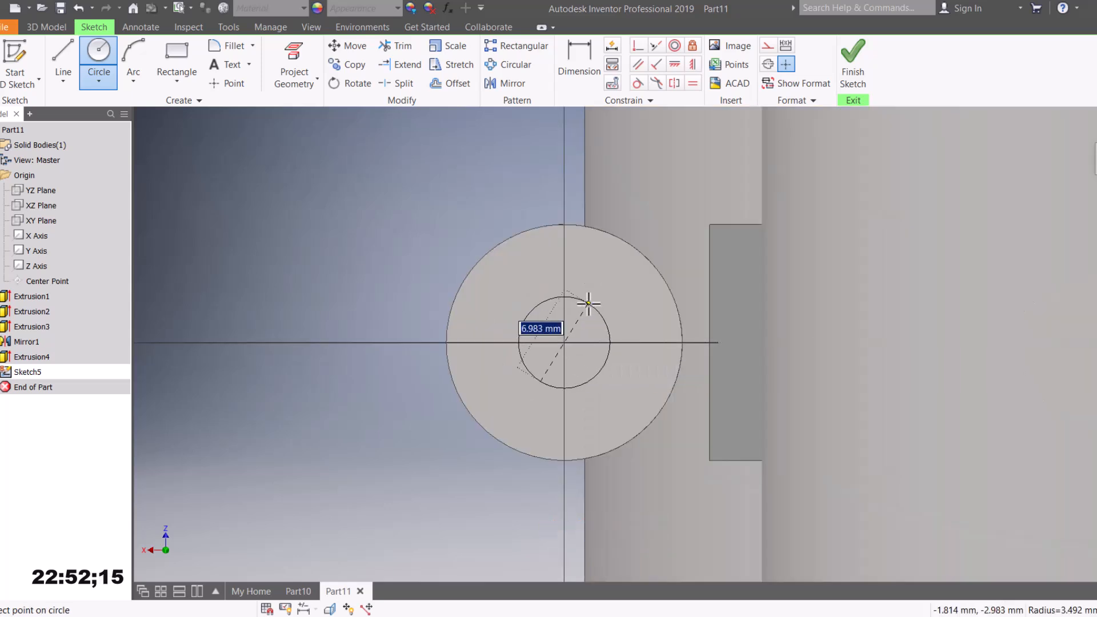
left_click(588, 303)
scroll(589, 303, "down", 4)
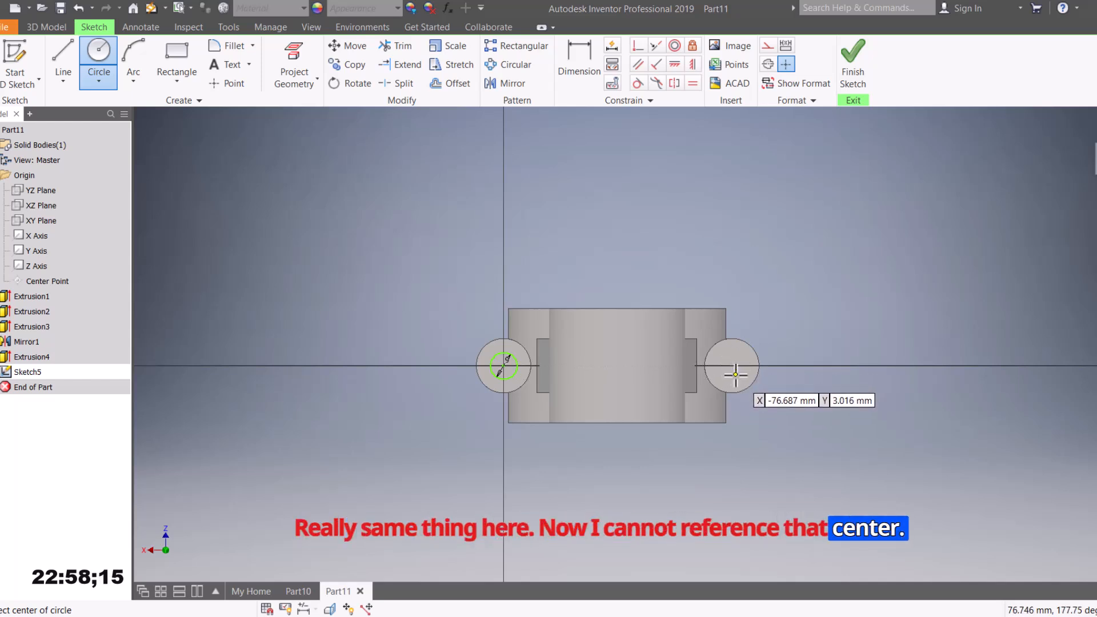
scroll(501, 369, "up", 5)
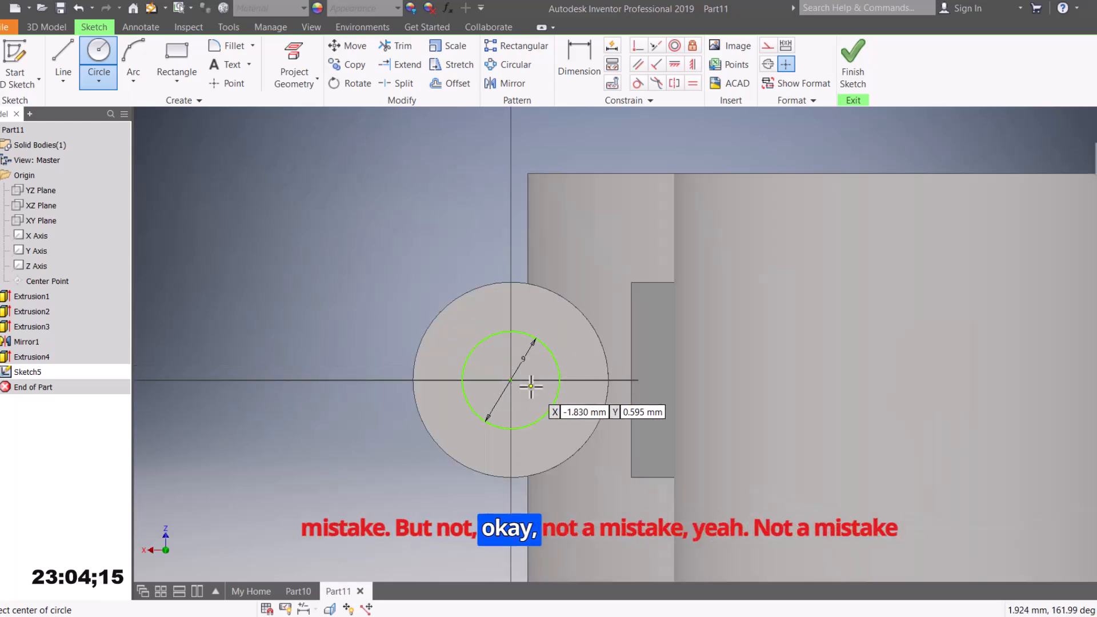
scroll(531, 387, "down", 5)
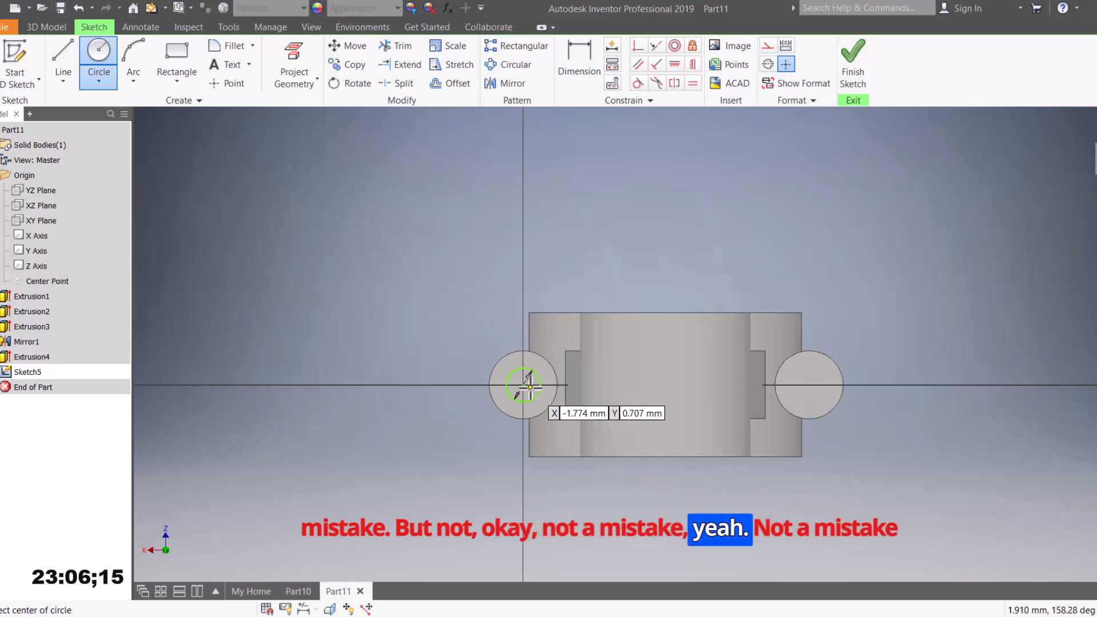
Step: Project the circular edge of the opposite lug's face into the sketch to get its center point
scroll(863, 381, "up", 3)
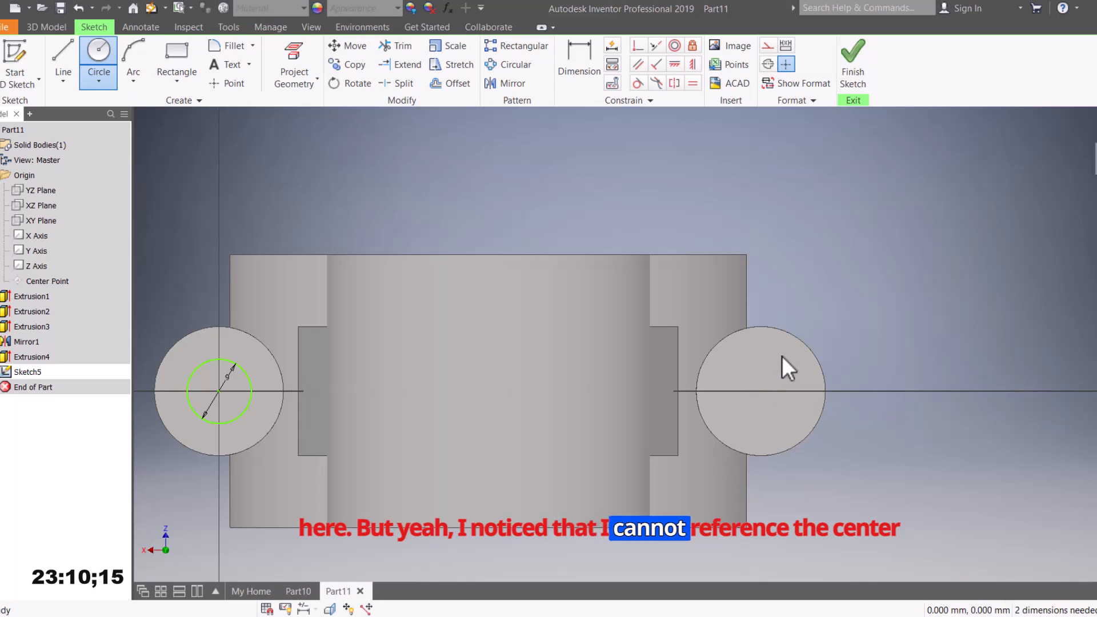
key("Escape")
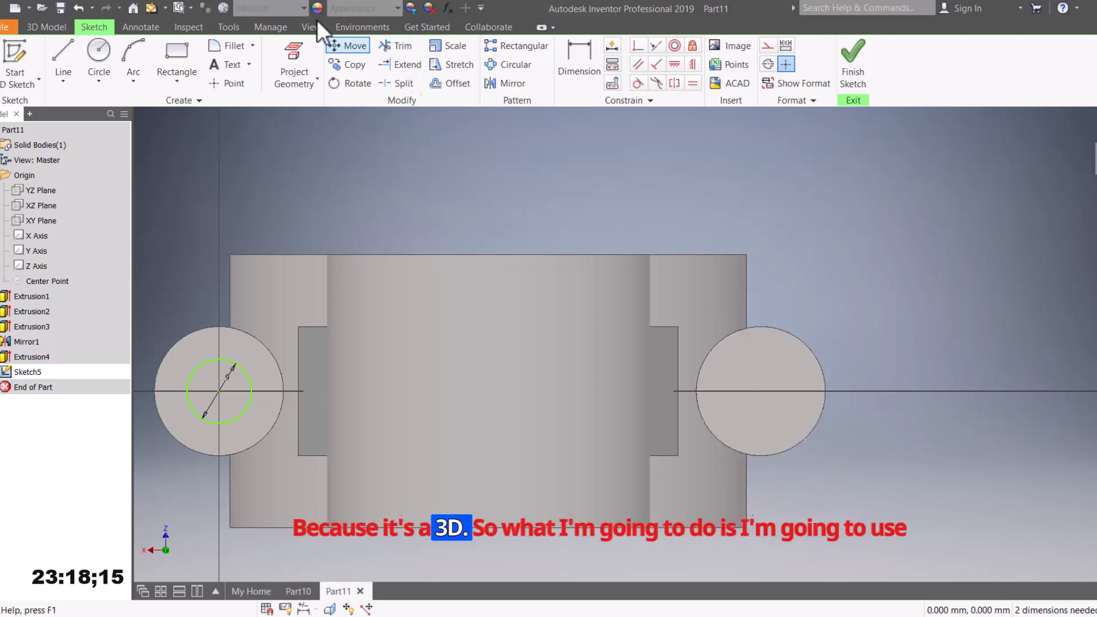
left_click(284, 45)
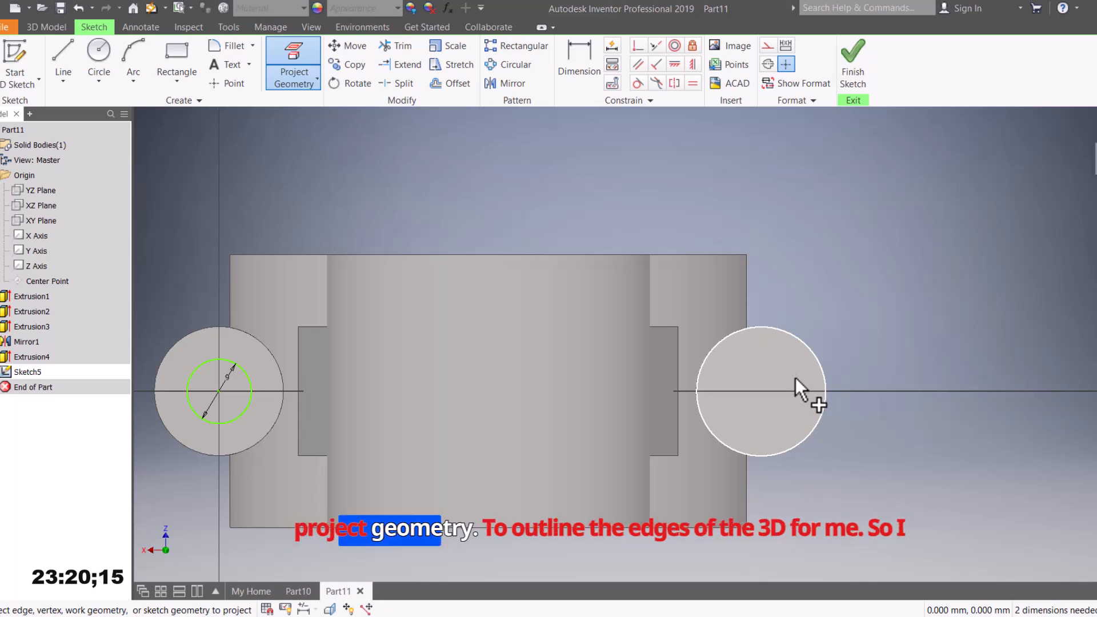
left_click(695, 353)
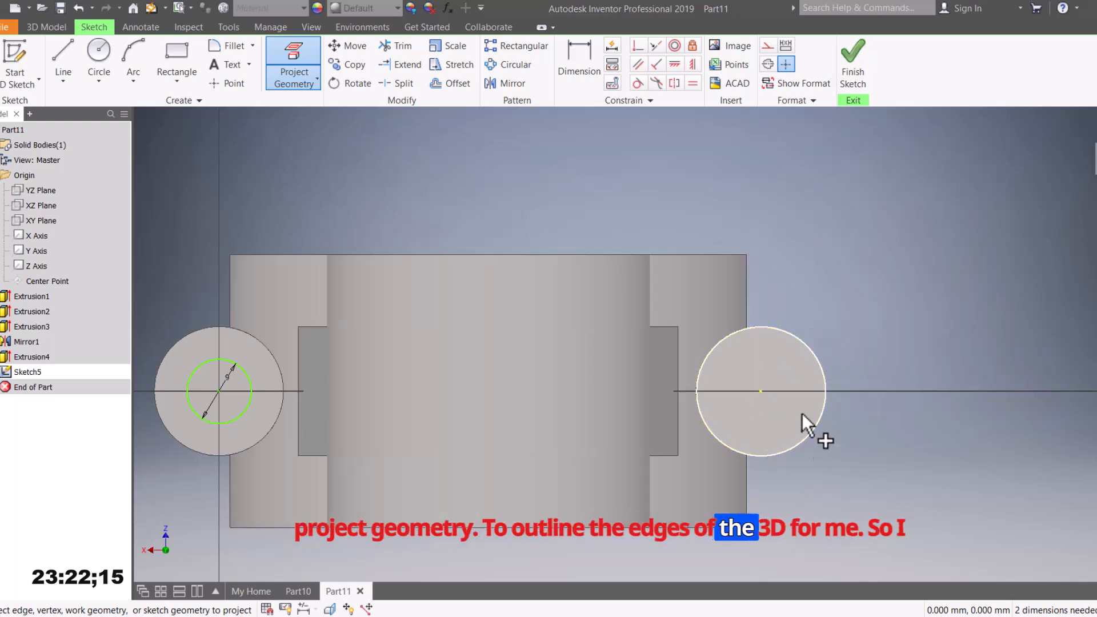
left_click(766, 407)
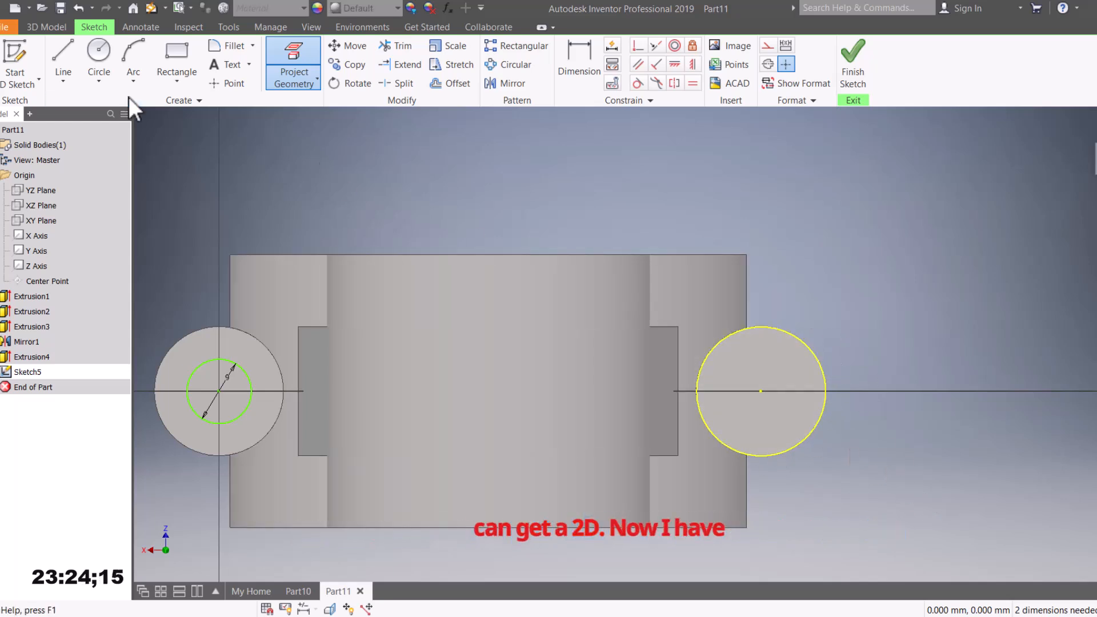
Step: Draw a 9 mm diameter circle at the center of the projected lug face and finish the sketch
left_click(99, 55)
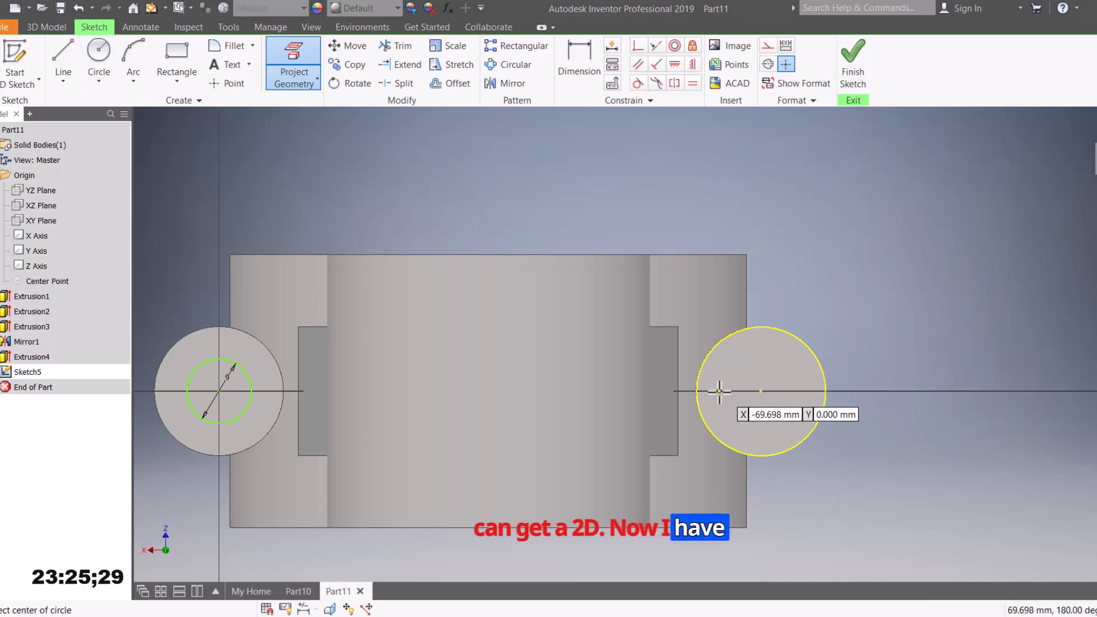
left_click(761, 391)
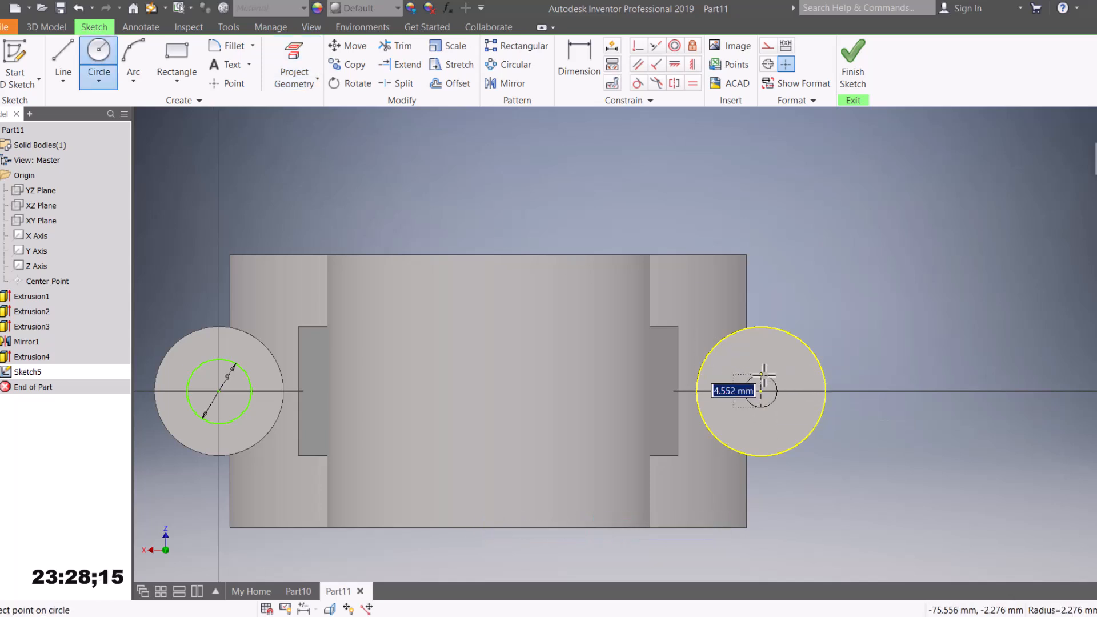
key("Return")
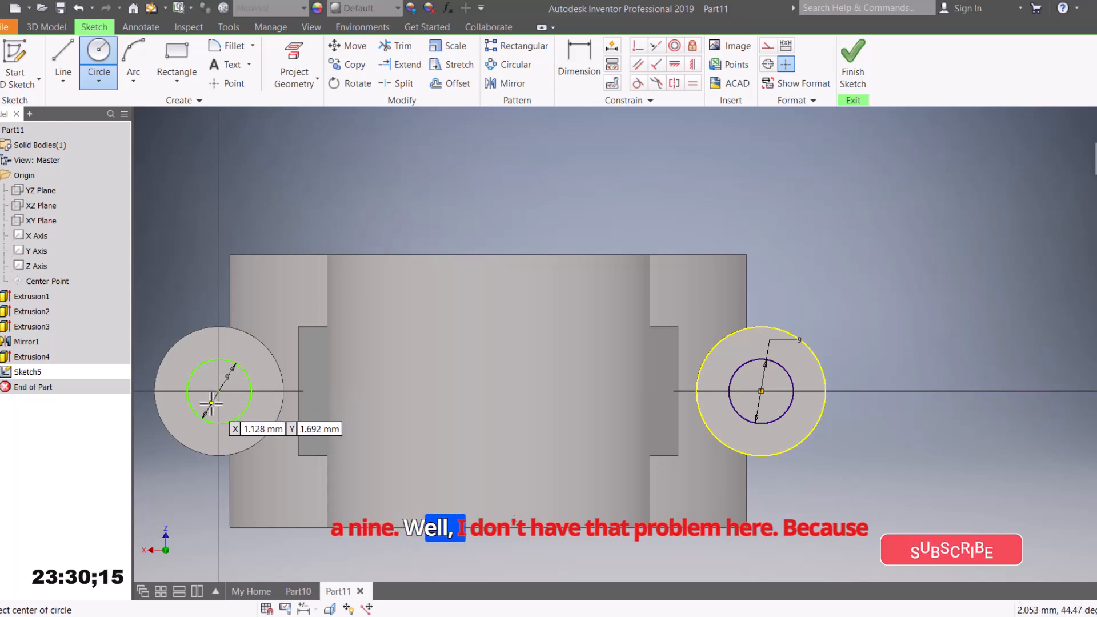
scroll(386, 427, "down", 3)
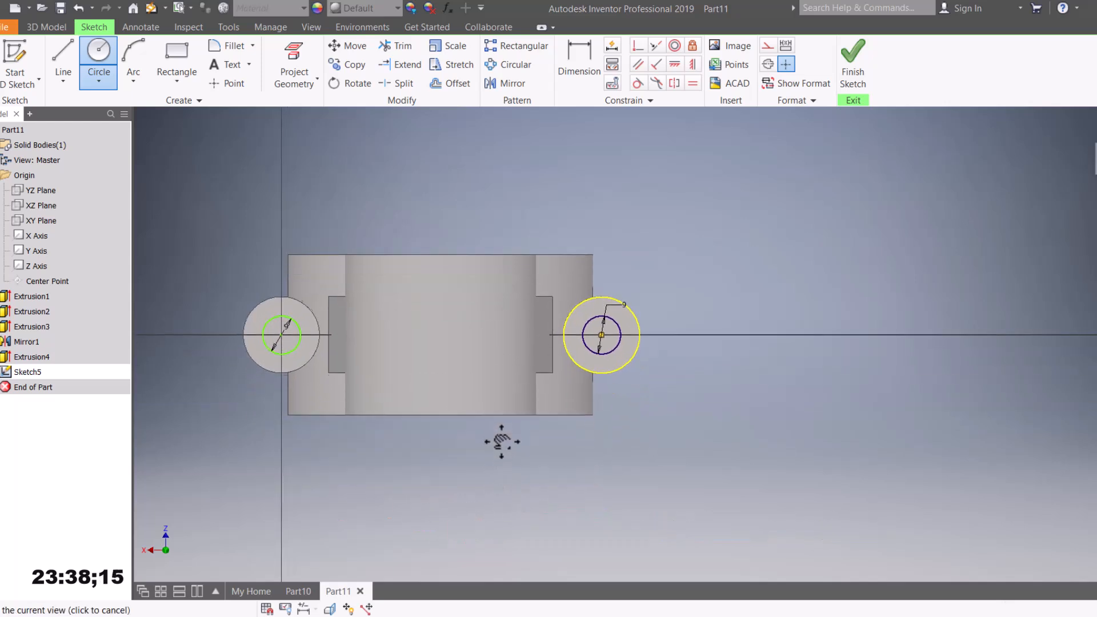
left_click(853, 63)
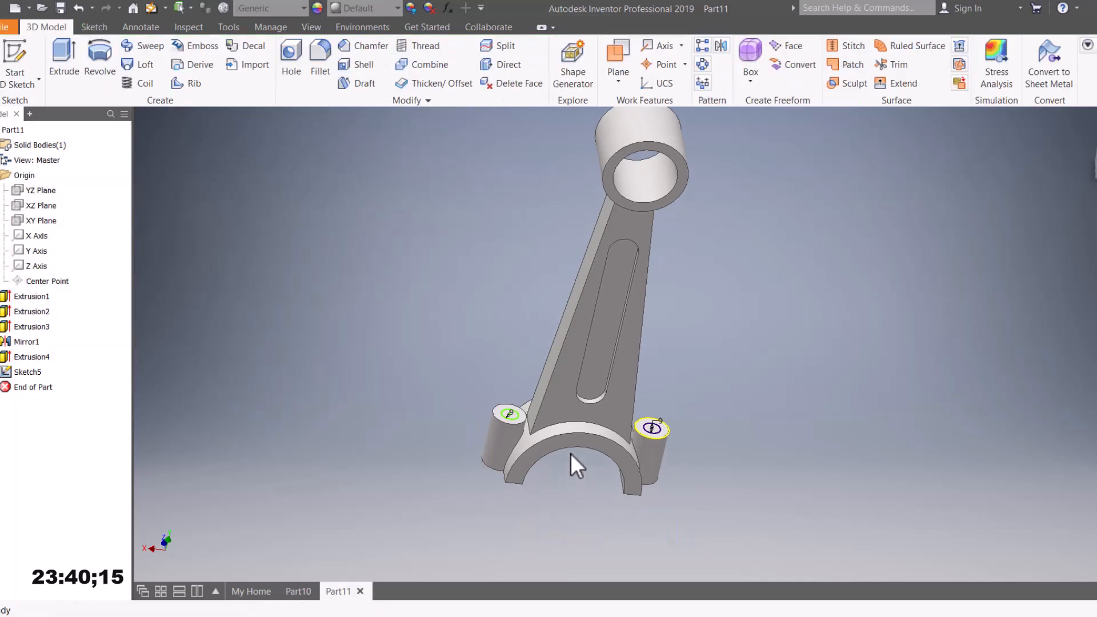
Step: Extrude both 9 mm lug circles as a cut about 57 mm deep, passing completely through the lugs
scroll(572, 451, "down", 3)
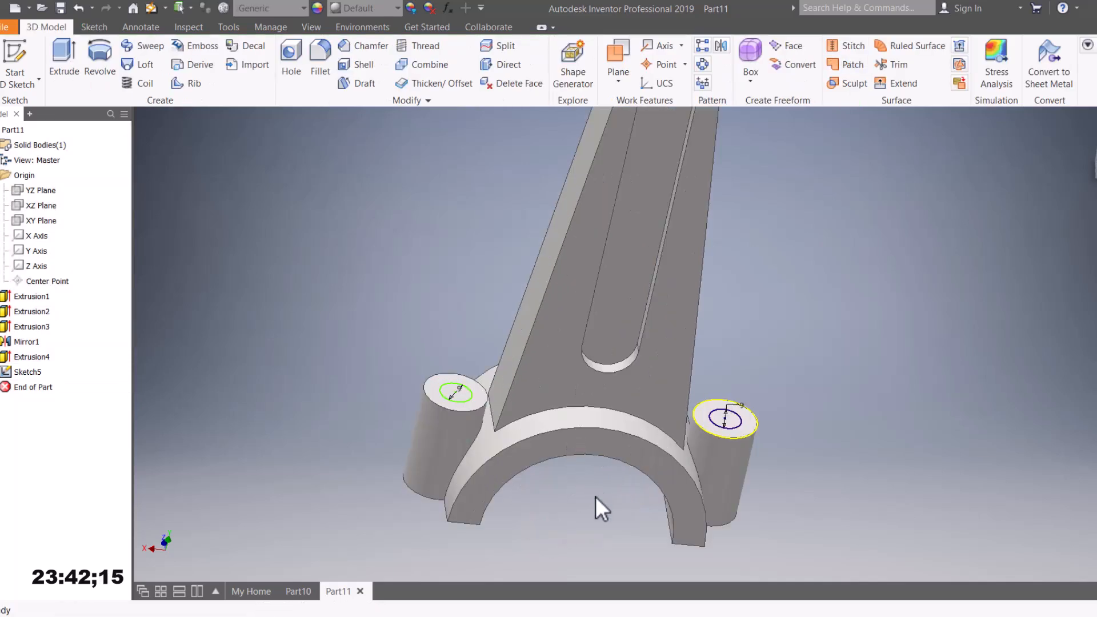
left_click(69, 54)
left_click(454, 390)
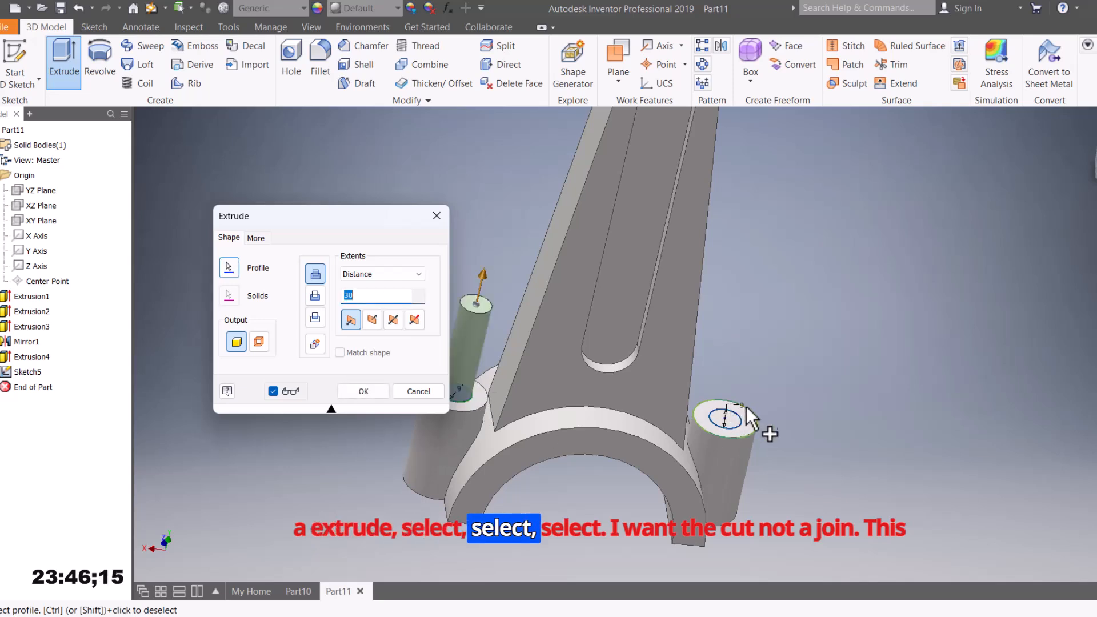
left_click(737, 425)
middle_click_drag(744, 441, 808, 373)
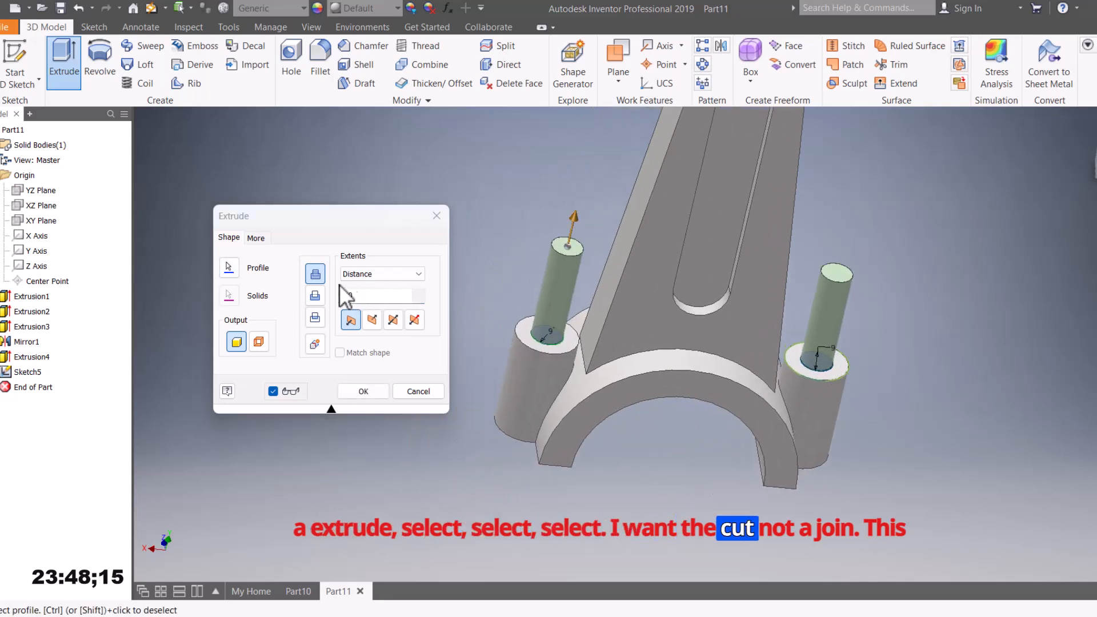
left_click(313, 297)
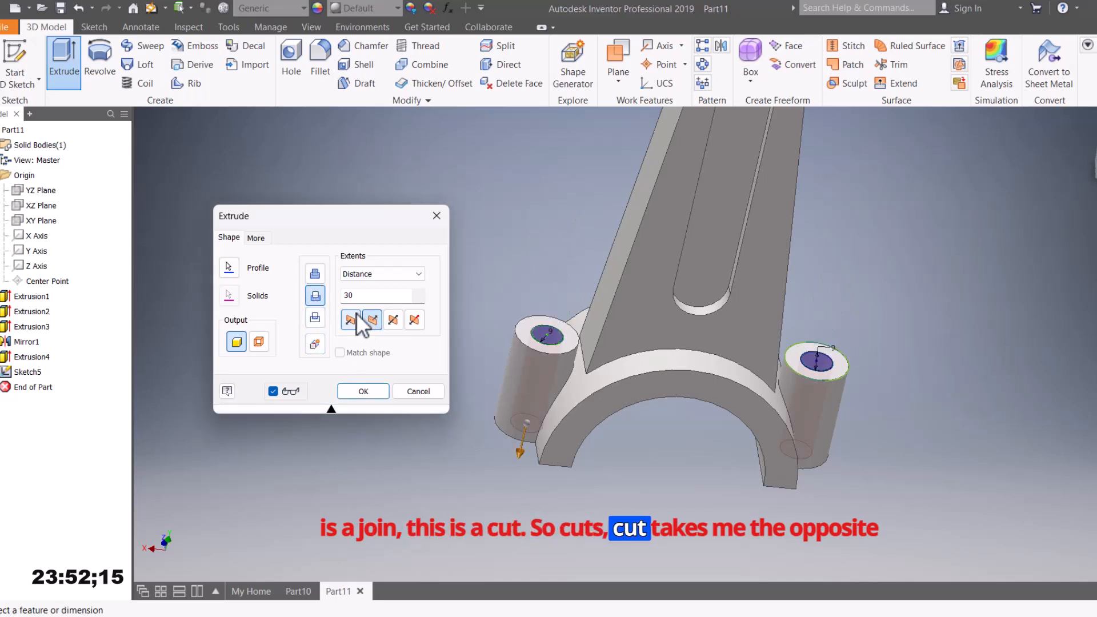
left_click_drag(523, 451, 492, 530)
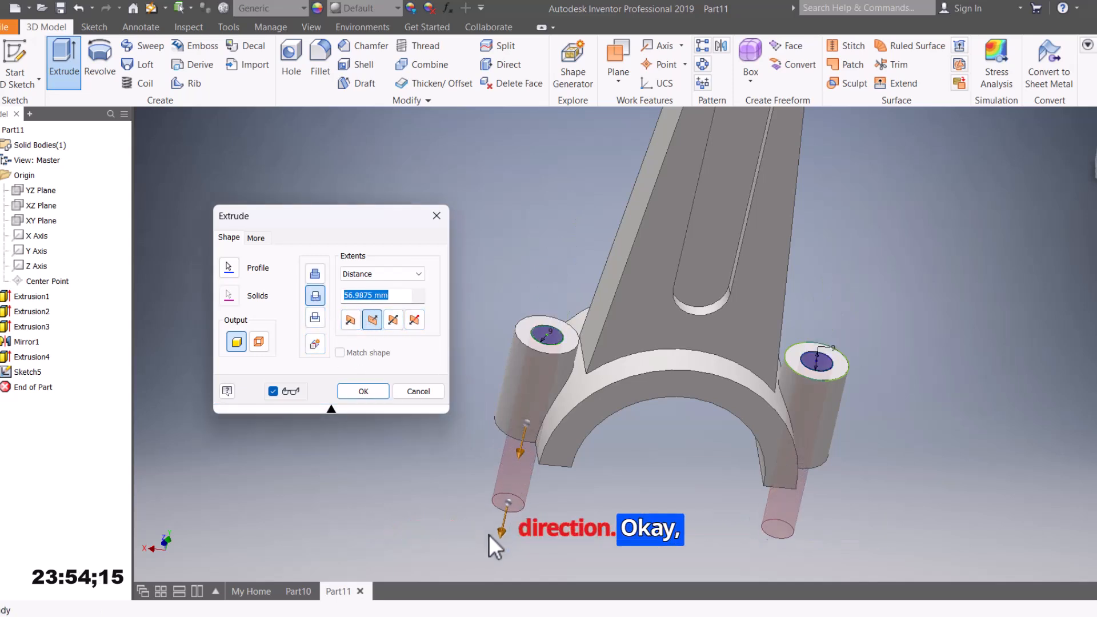
left_click(370, 391)
Step: Inspect the whole connecting rod and check the small-end fillet radius in the reference drawing
scroll(614, 480, "down", 5)
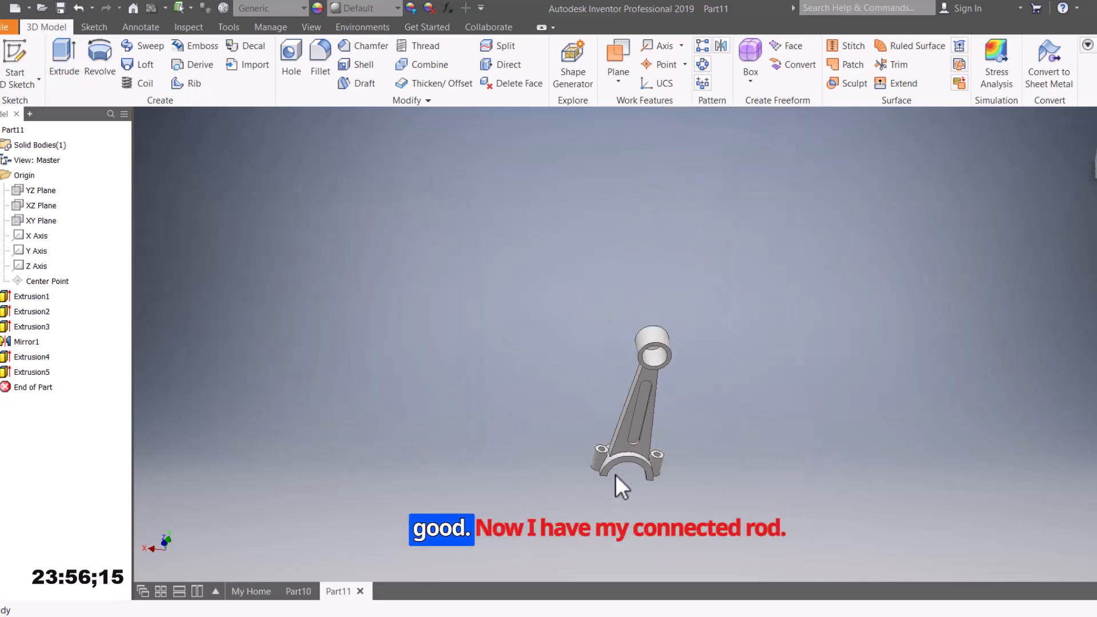
middle_click_drag(653, 472, 749, 574, "shift")
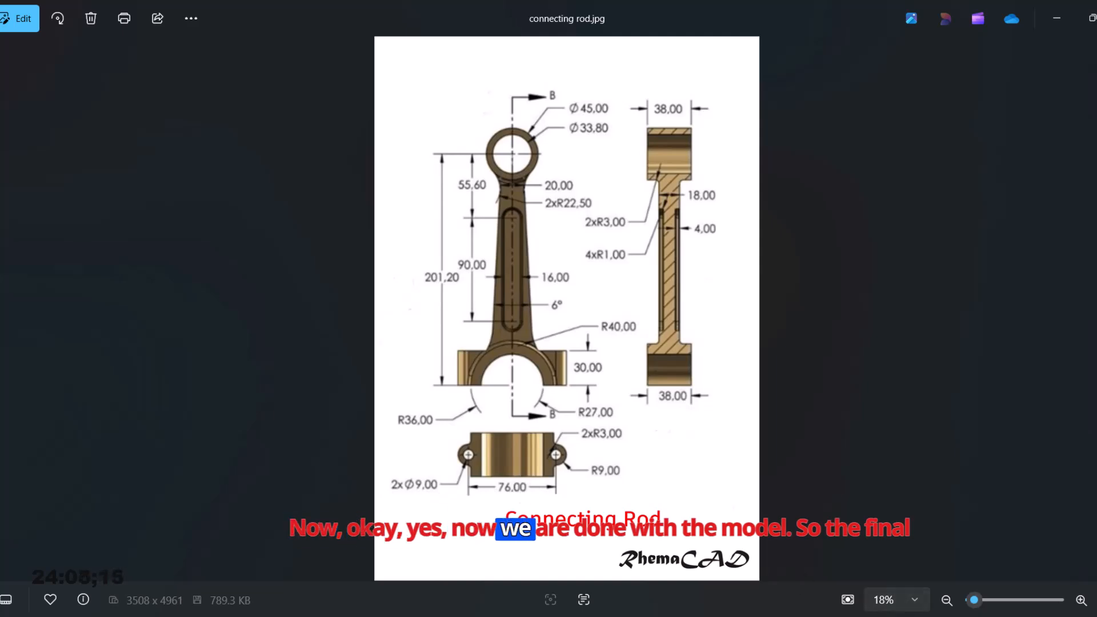
key("alt+F4")
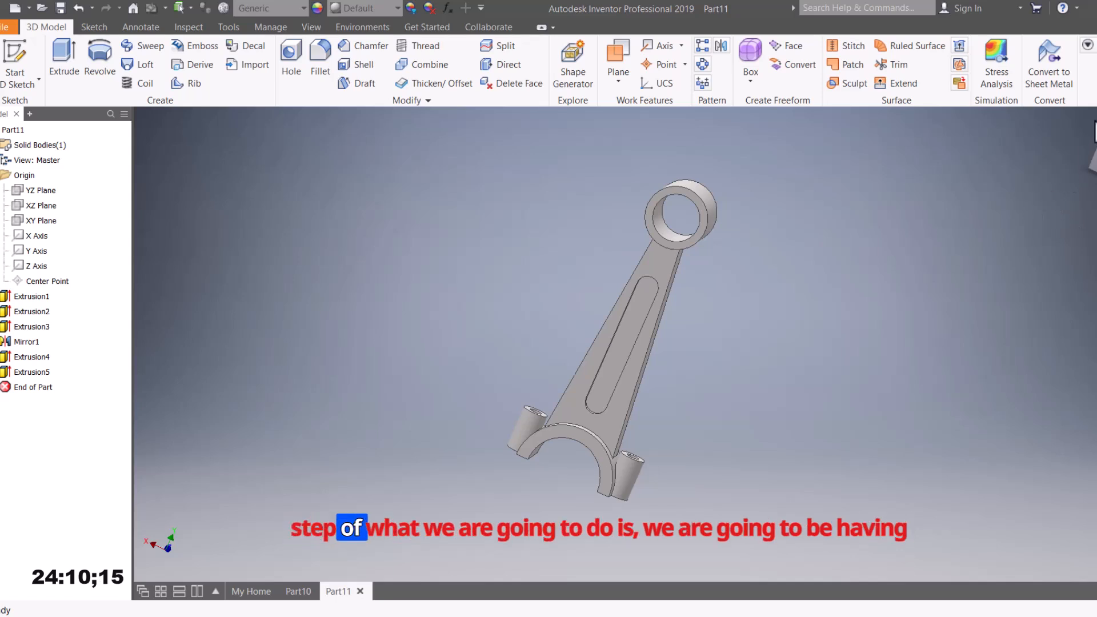
left_click(1096, 132)
middle_click_drag(838, 462, 869, 461, "shift")
mouse_move(849, 616)
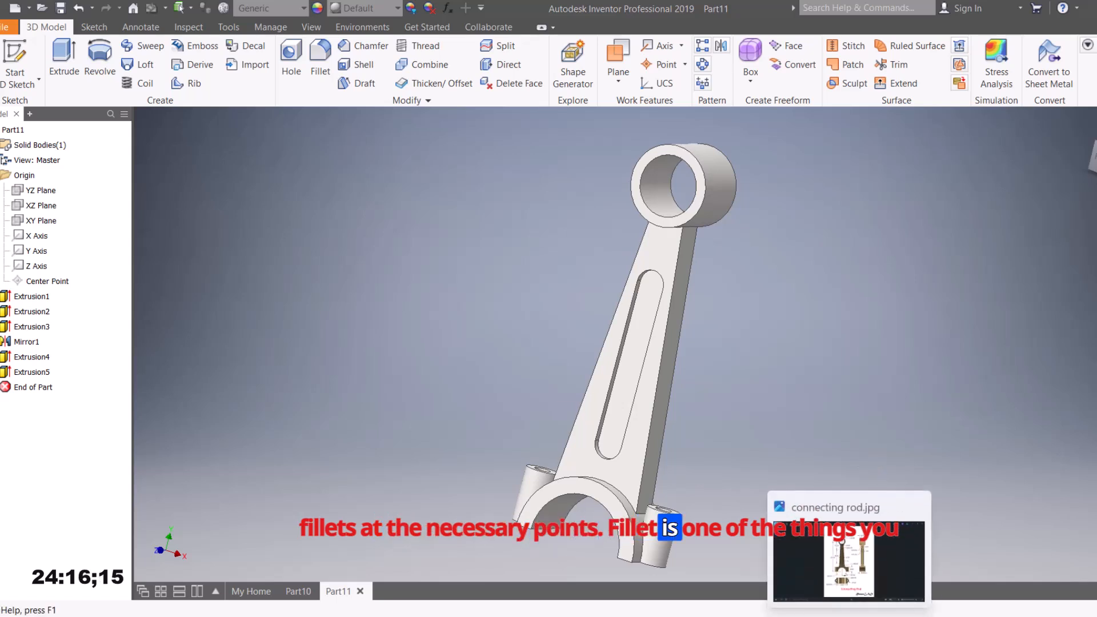
left_click(850, 562)
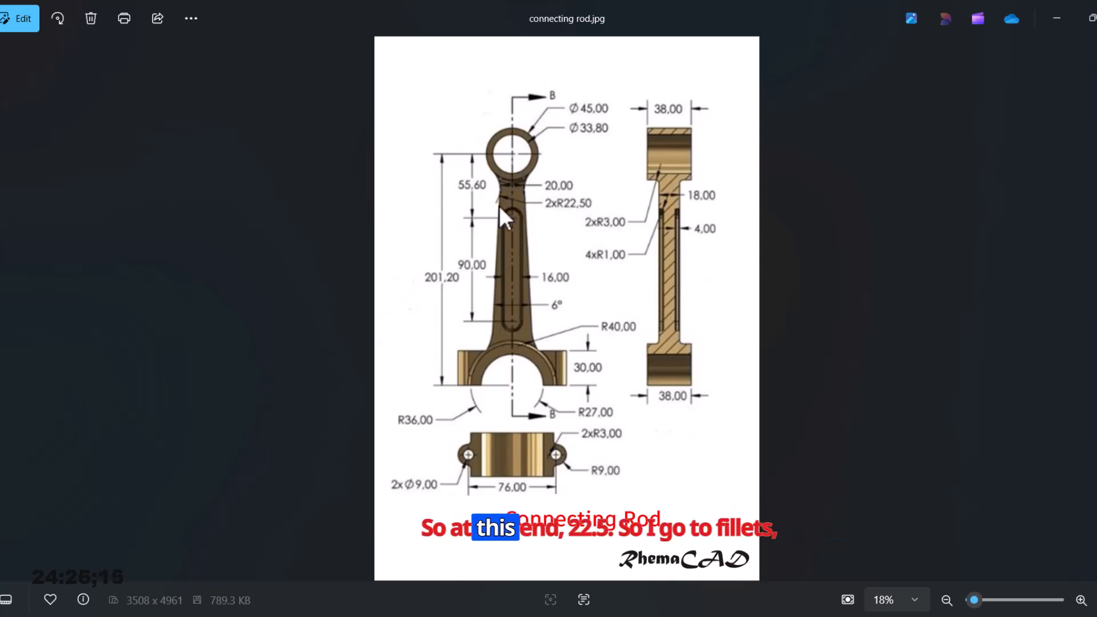
key("alt+Tab")
Step: Fillet the two edges where the shank meets the small-end ring with a 22.5 mm radius
middle_click_drag(726, 374, 617, 355, "shift")
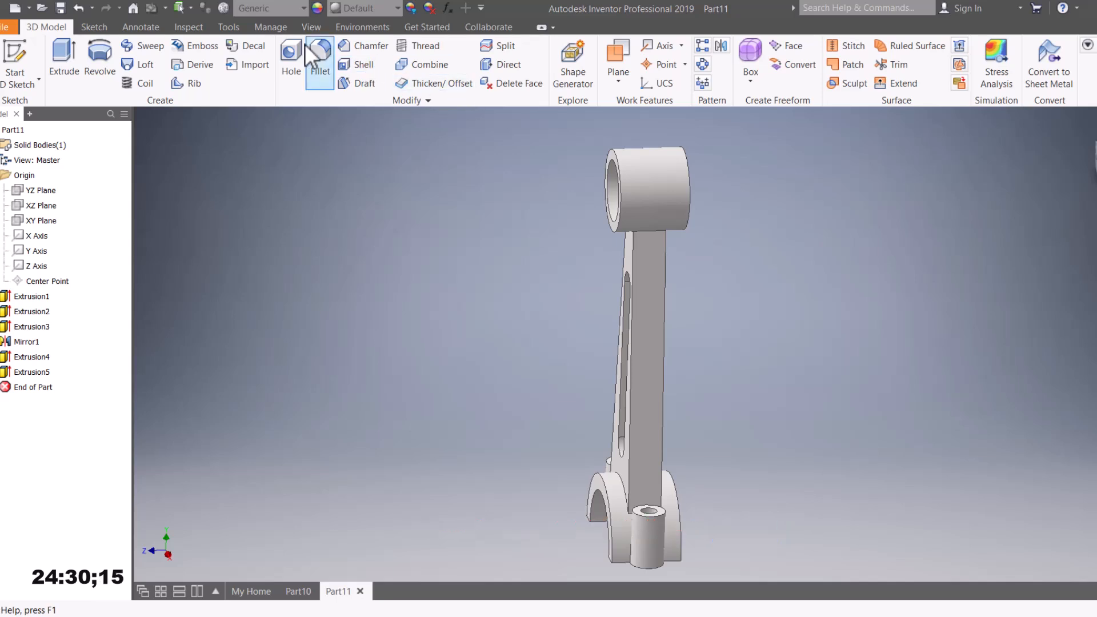
left_click(321, 59)
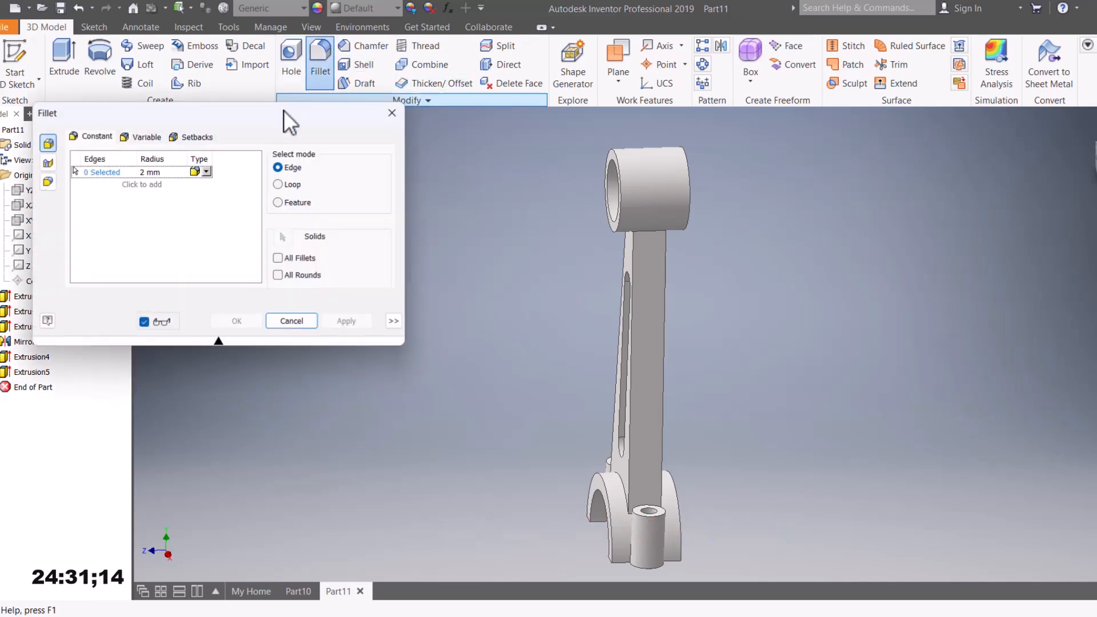
left_click(161, 172)
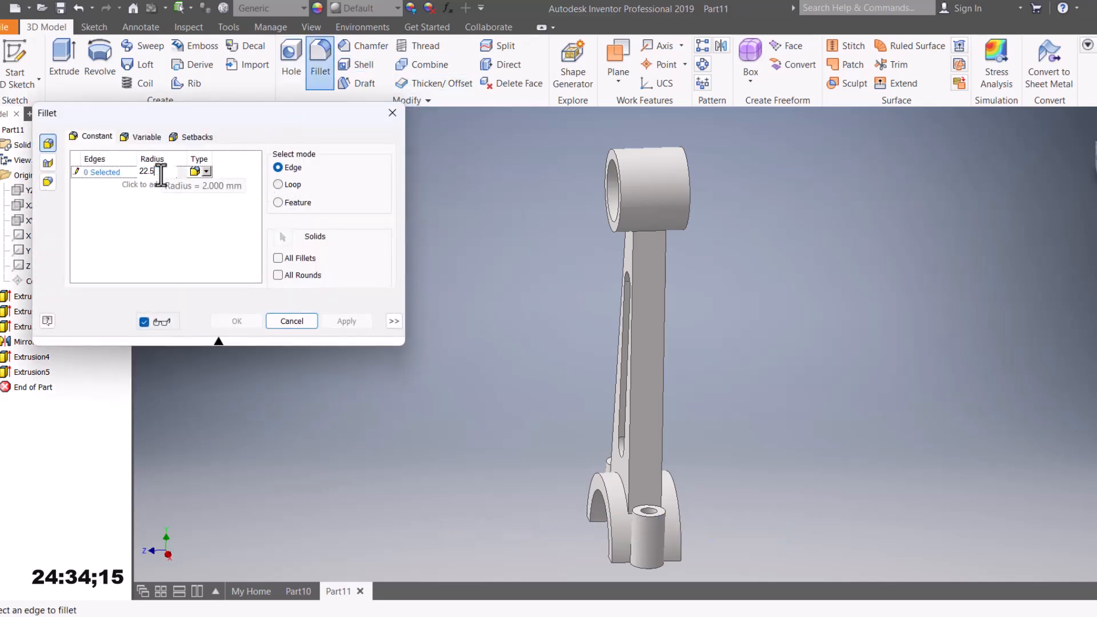
left_click(645, 232)
middle_click_drag(571, 355, 735, 269, "shift")
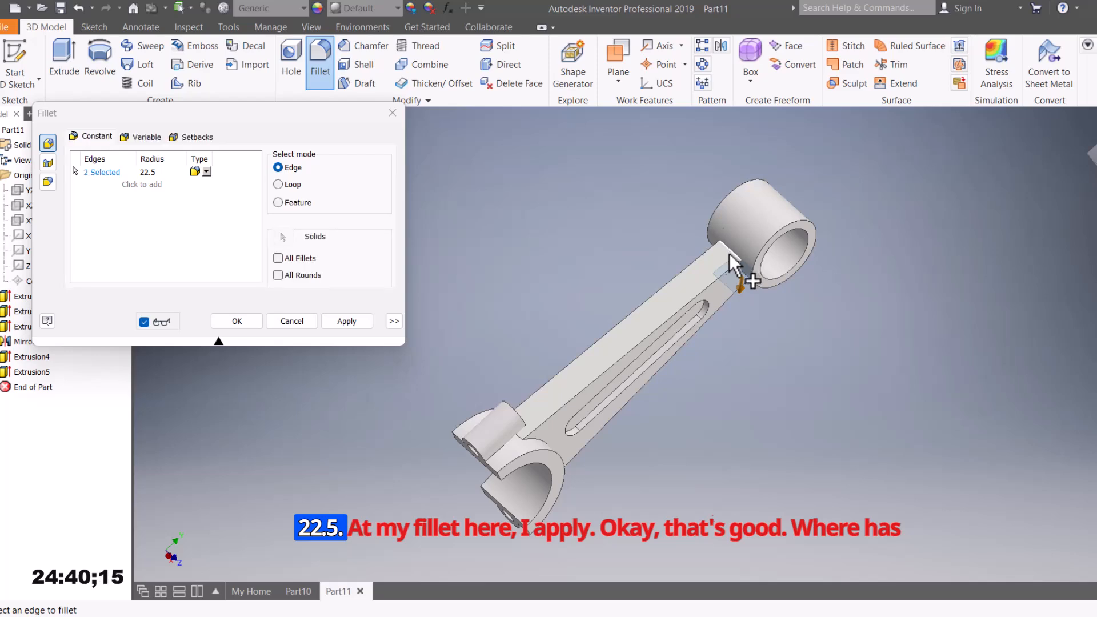
left_click(346, 321)
left_click(304, 328)
middle_click_drag(674, 372, 762, 392, "shift")
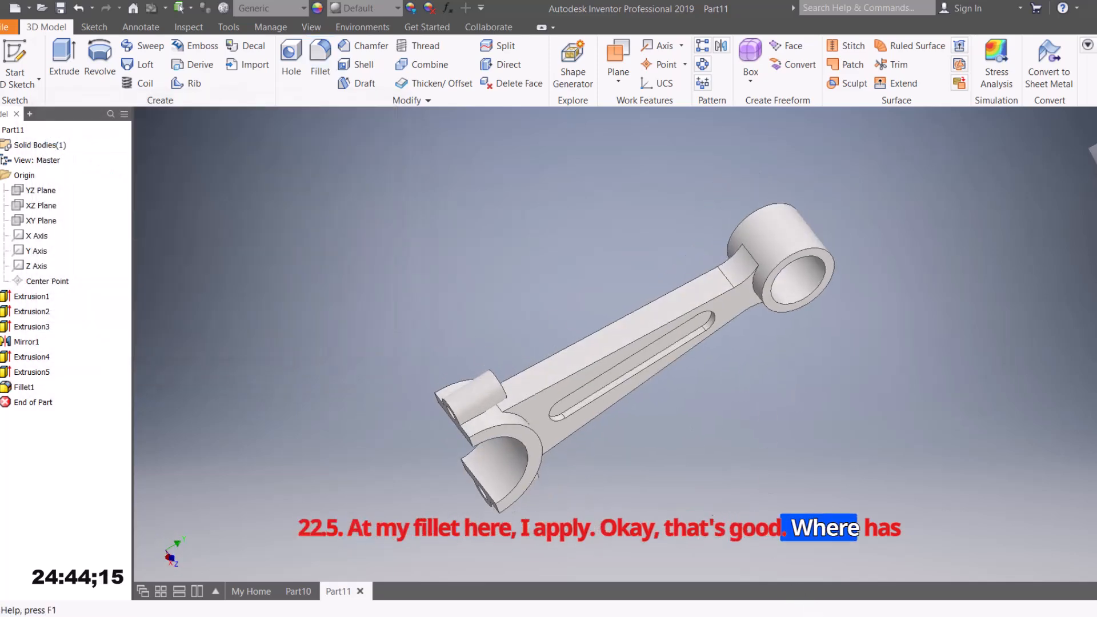
Step: Check the fillet radius between the shank and the big end in the reference drawing
left_click(799, 615)
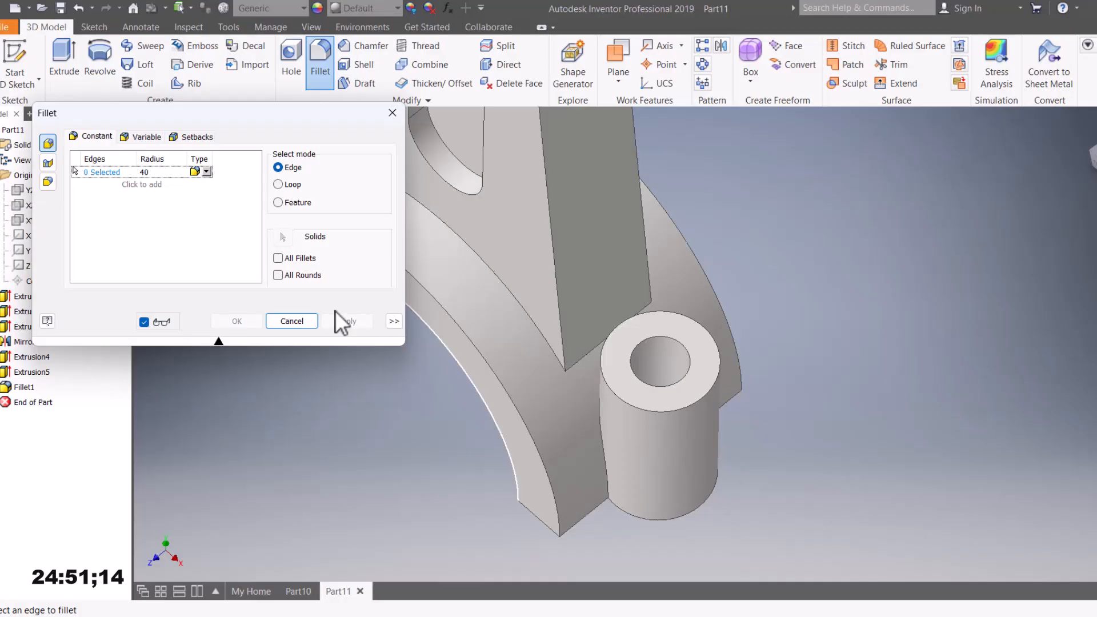
key("Return")
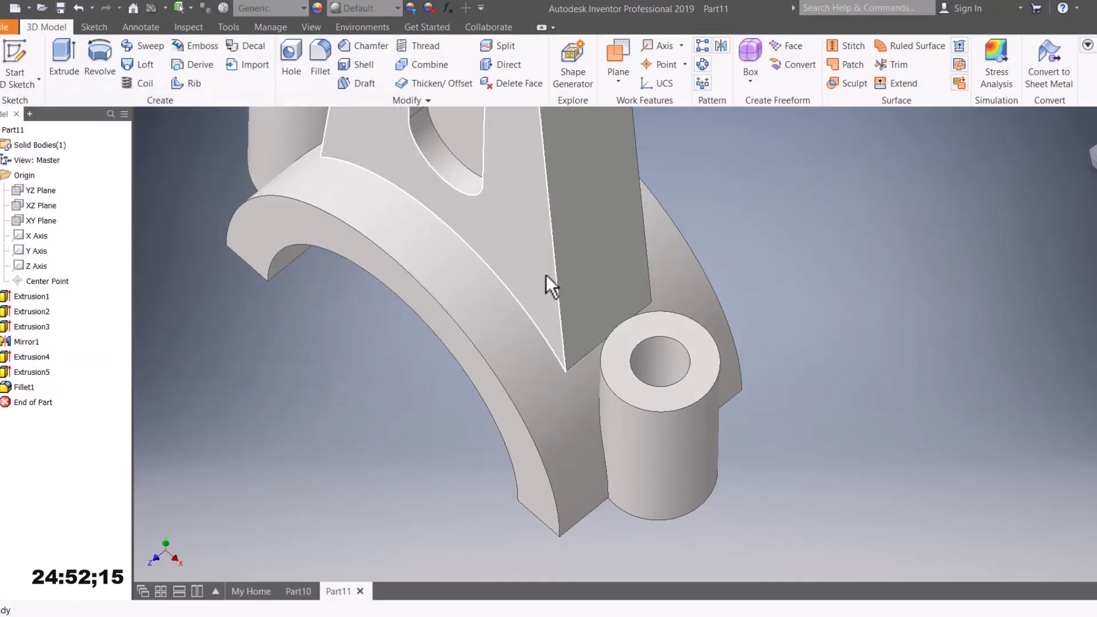
middle_click_drag(547, 275, 735, 557, "shift")
left_click(646, 520)
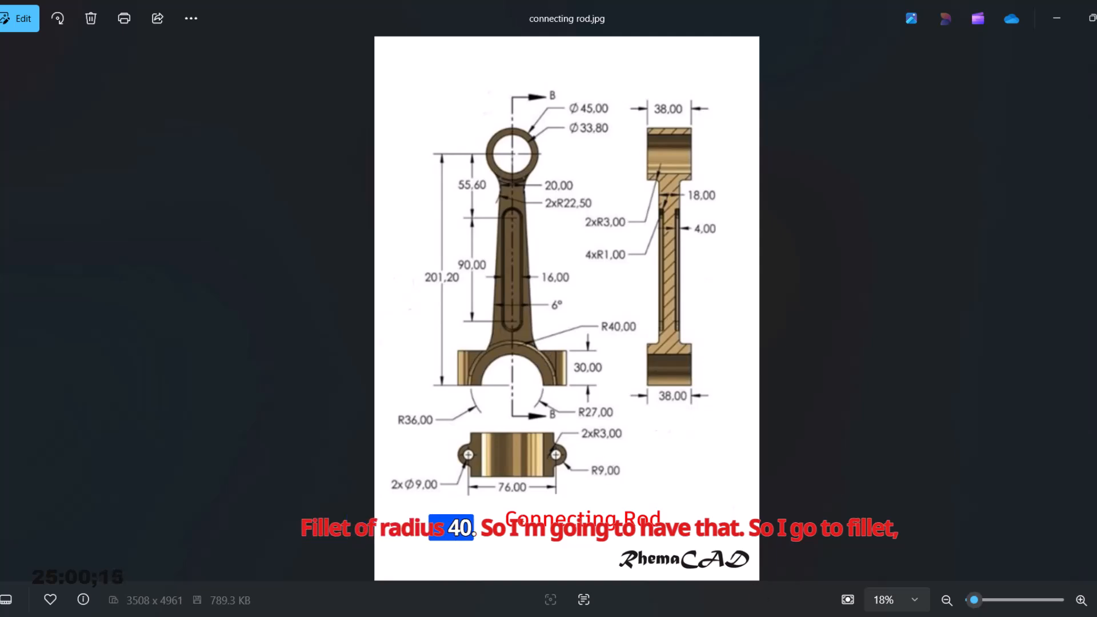
key("alt+Tab")
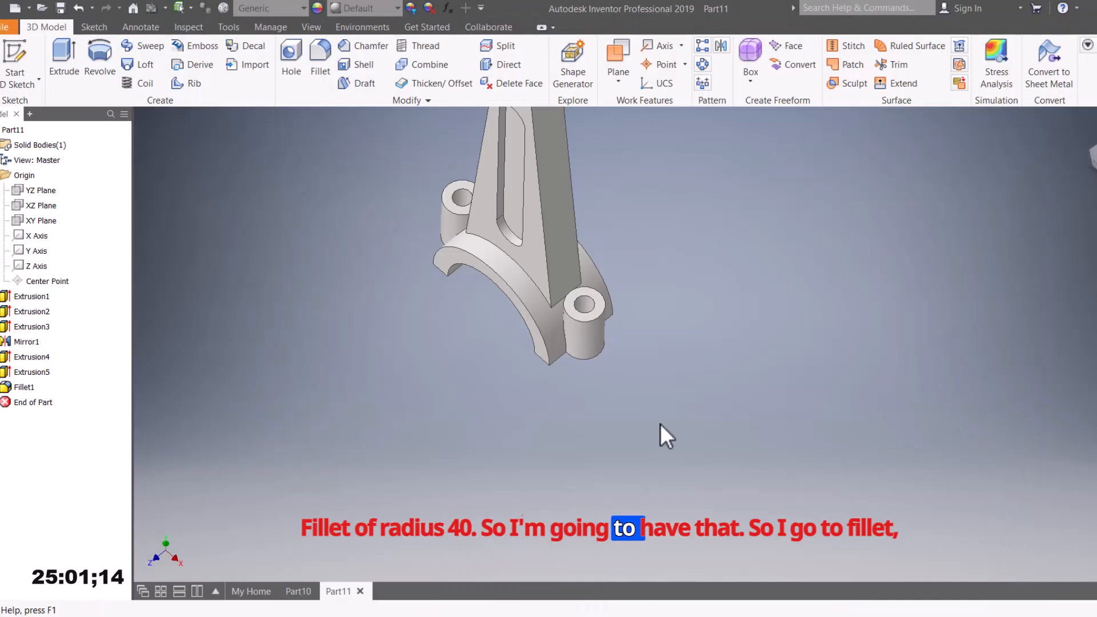
left_click(322, 54)
left_click(147, 171)
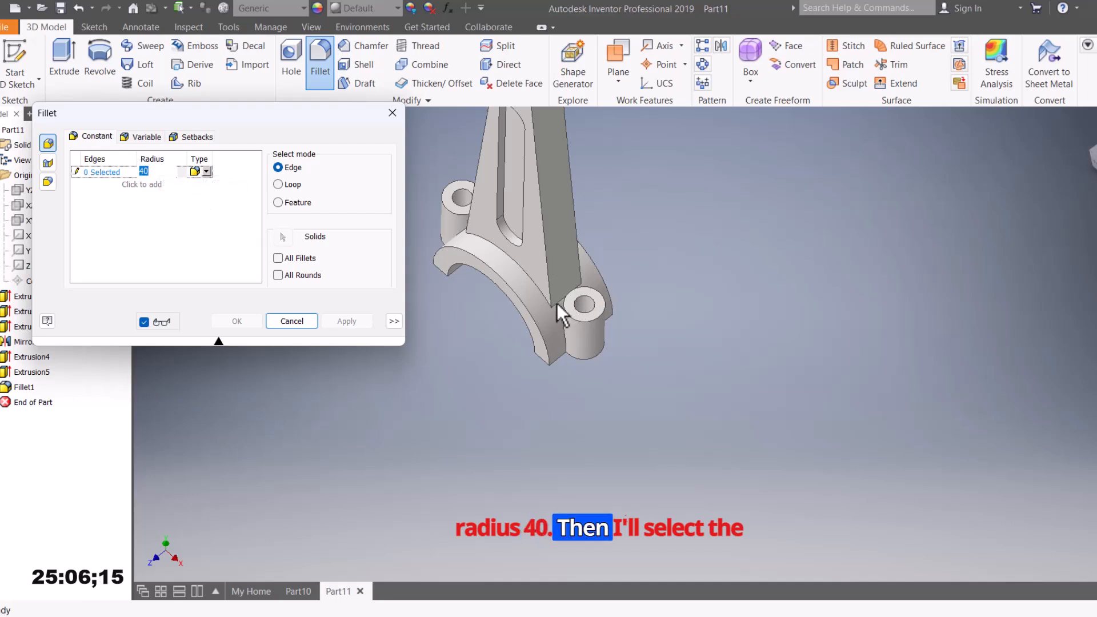
scroll(550, 317, "up", 3)
scroll(550, 317, "up", 3)
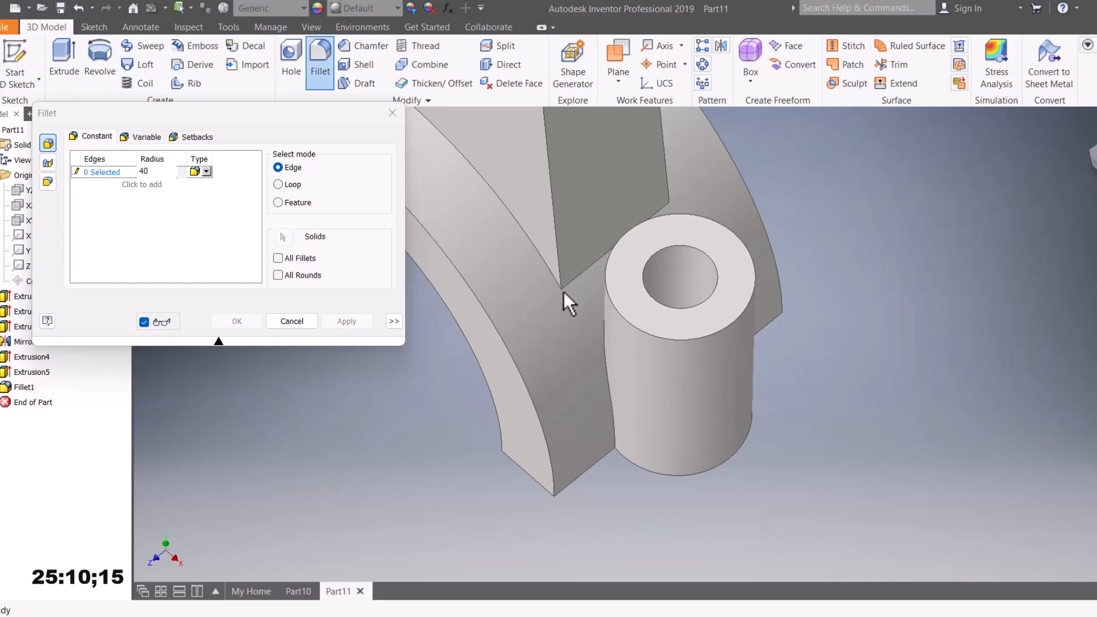
left_click(392, 112)
Step: Fillet the two edges where the shank's sides meet the big-end arch with a 40 mm radius
left_click(322, 49)
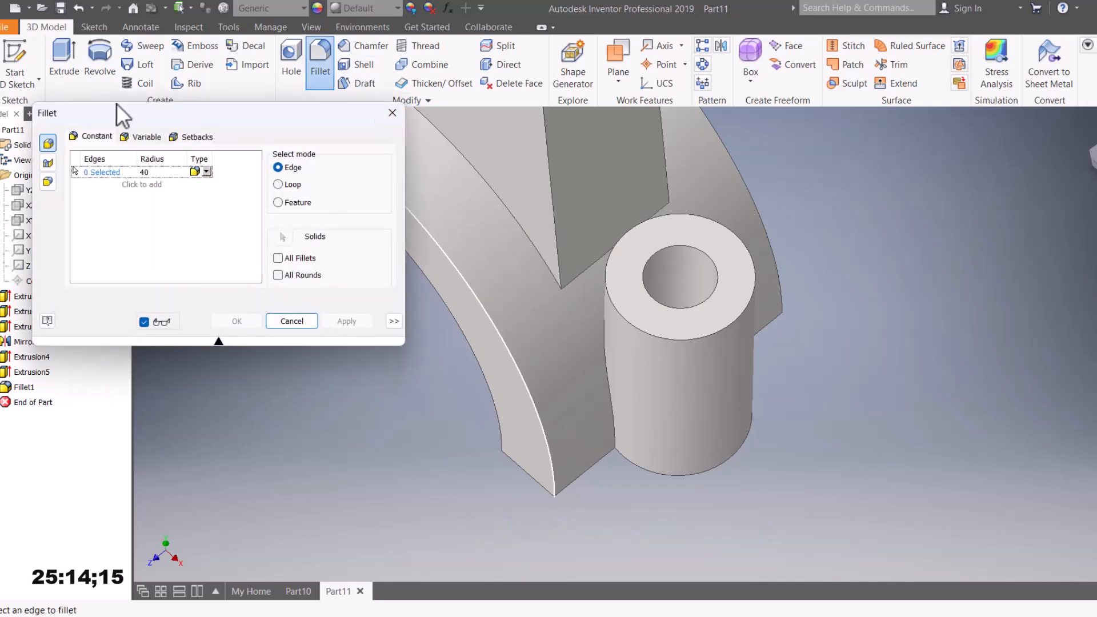
left_click(584, 269)
scroll(580, 283, "down", 5)
middle_click_drag(532, 336, 791, 299, "shift")
left_click(1092, 130)
middle_click_drag(885, 375, 963, 408, "shift")
scroll(537, 457, "up", 3)
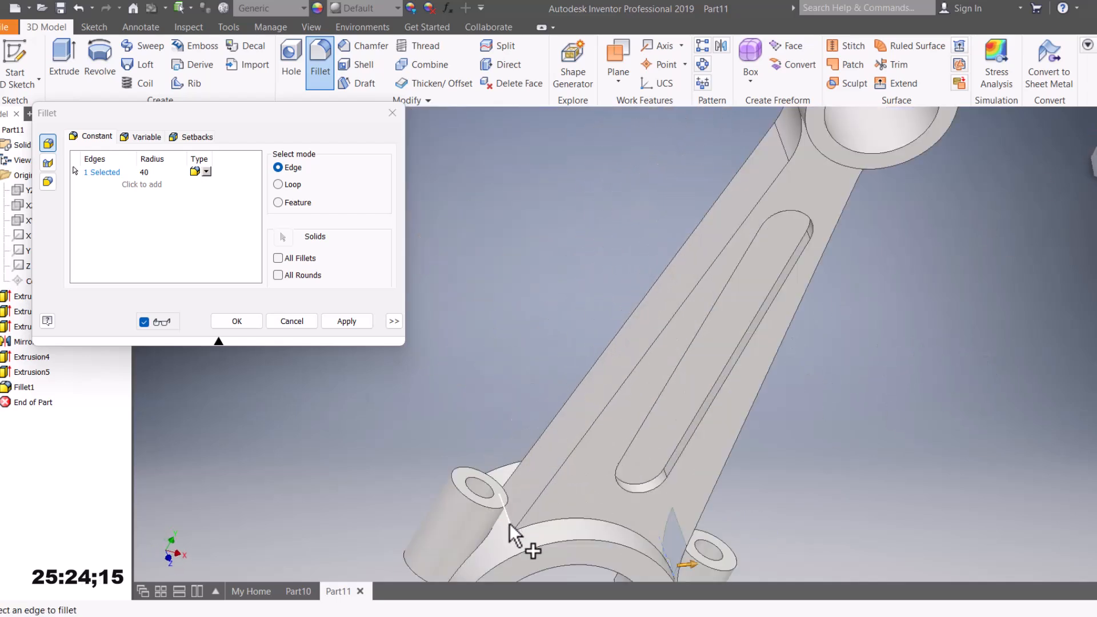
left_click(350, 319)
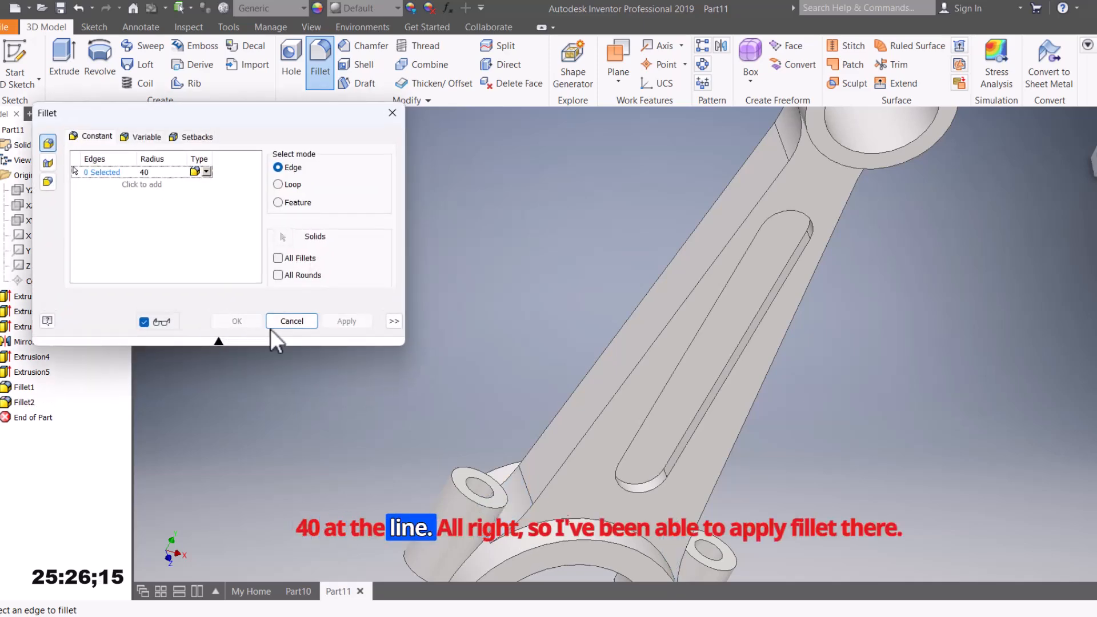
left_click(291, 322)
scroll(460, 317, "down", 5)
scroll(582, 370, "up", 2)
mouse_move(577, 366)
middle_mouse_down("shift")
mouse_move(502, 331)
mouse_move(564, 380)
middle_mouse_up("shift")
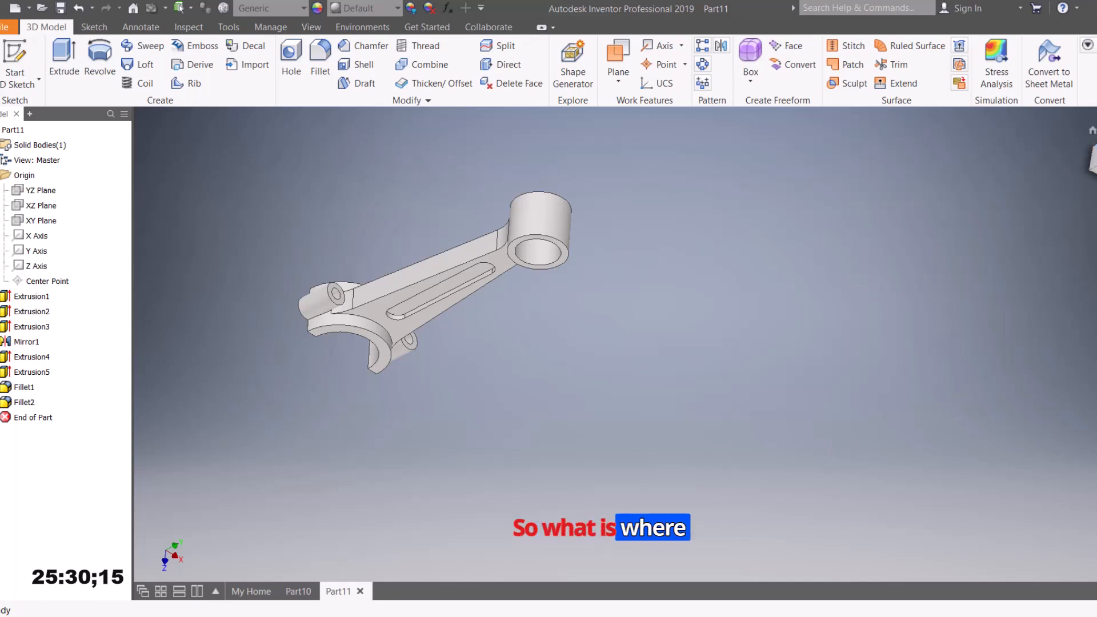
Step: Check the fillet radius of the shank's slot recesses in the reference drawing
left_click(1093, 130)
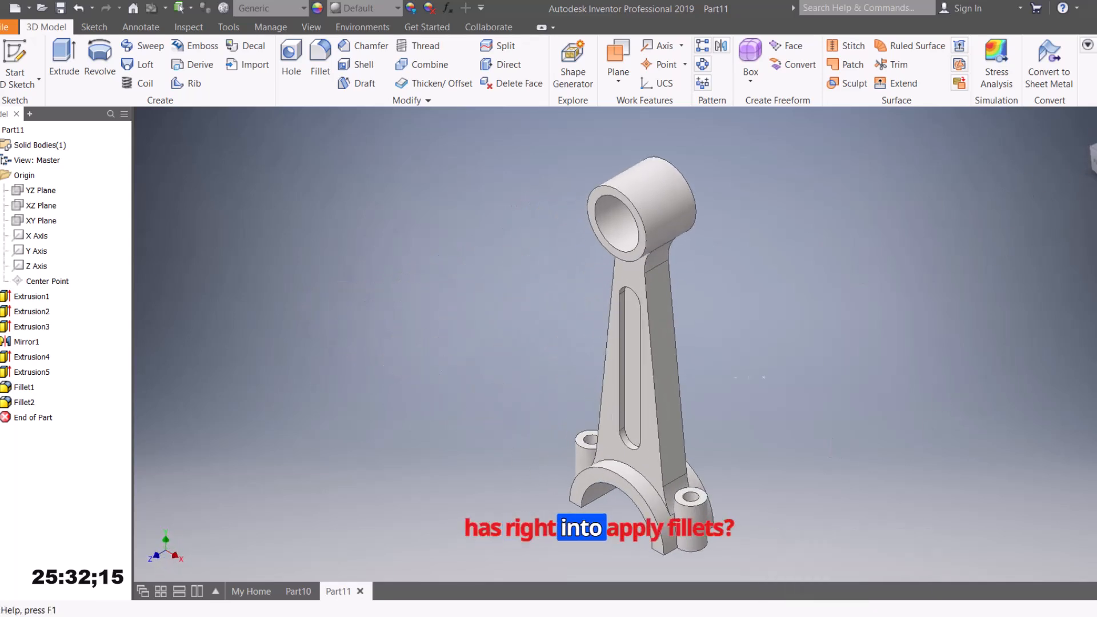
key("alt+Tab")
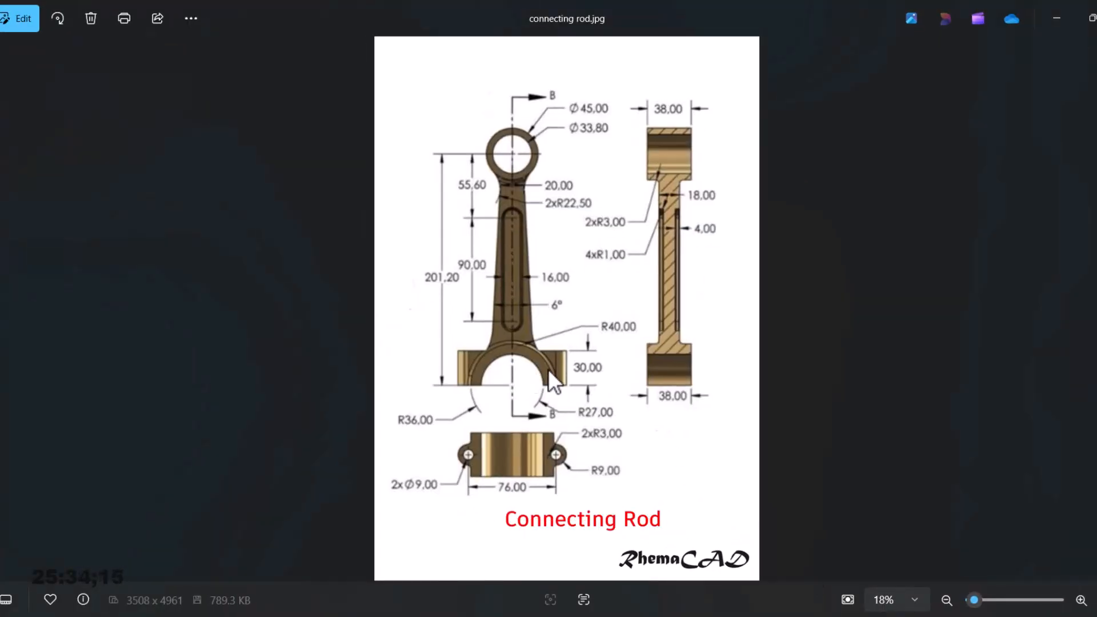
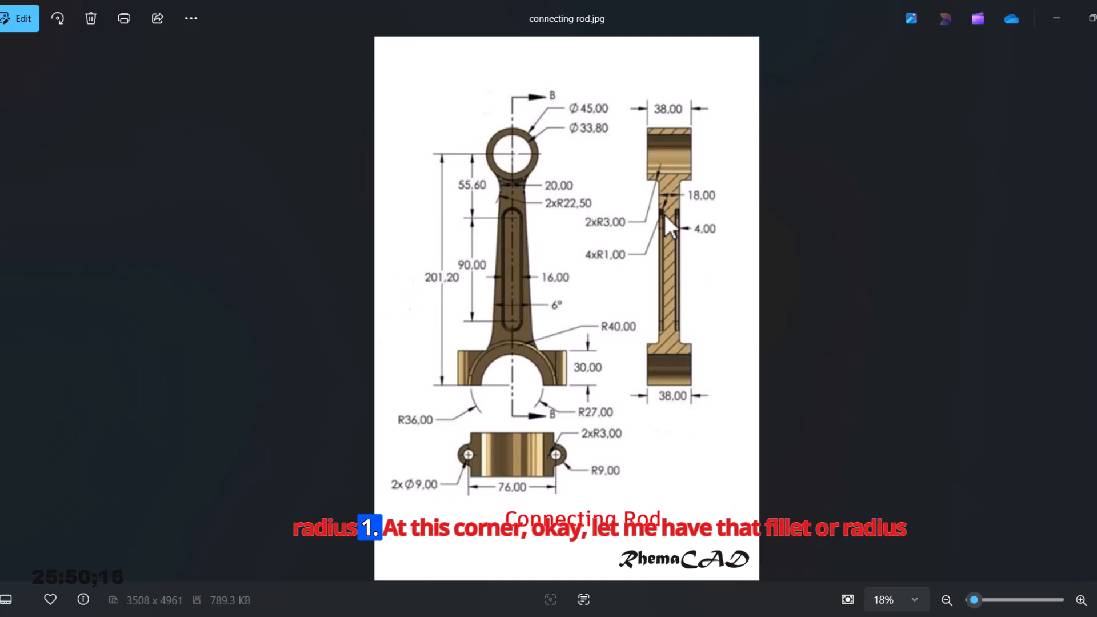
left_click(849, 616)
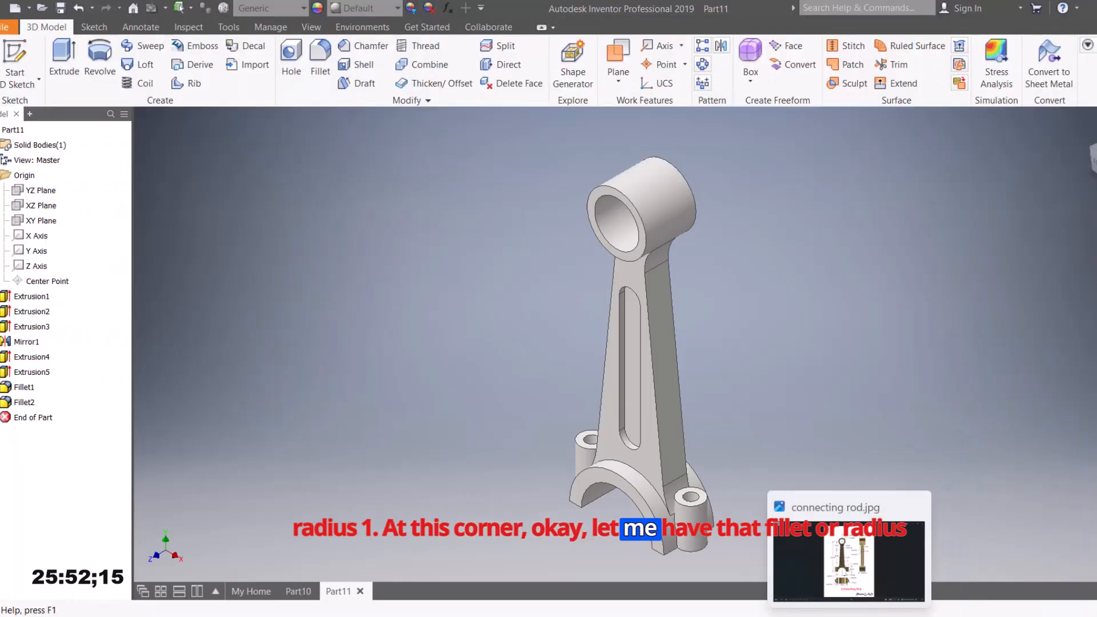
Step: Fillet the inner edge loop of the slot recess on both faces of the shank with a 1 mm radius
middle_click_drag(651, 365, 703, 297, "shift")
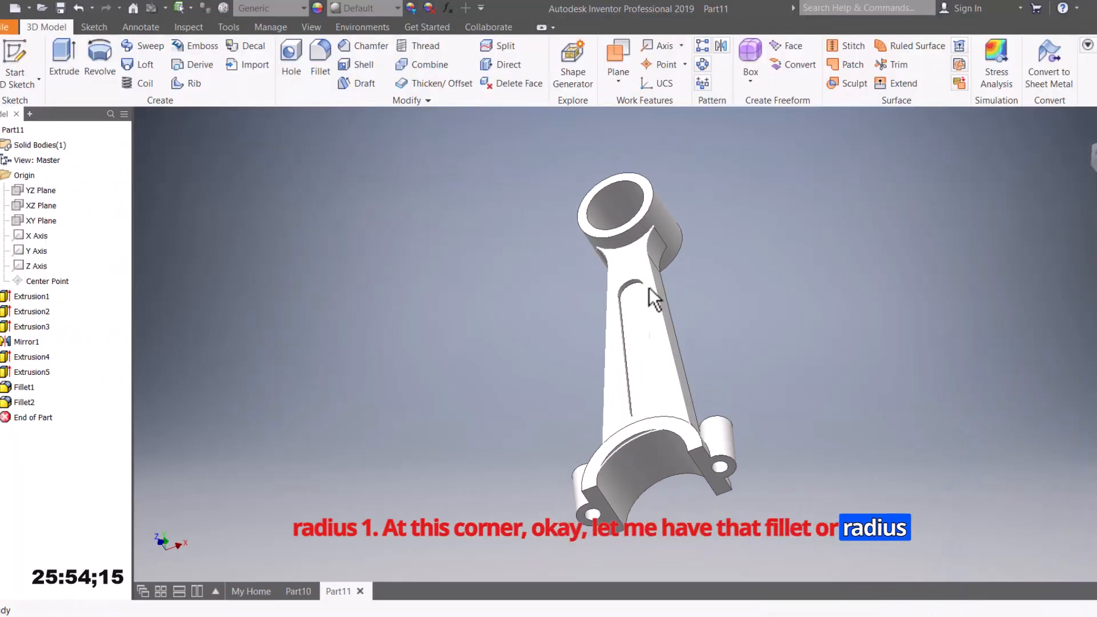
scroll(647, 284, "down", 5)
left_click(320, 57)
left_click(158, 173)
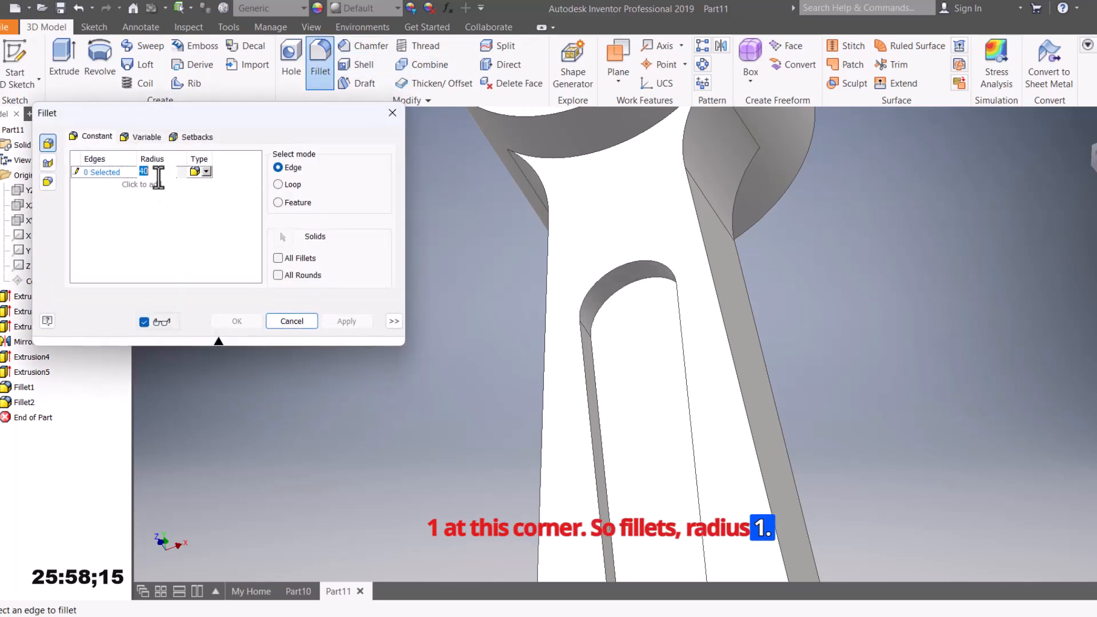
type("1")
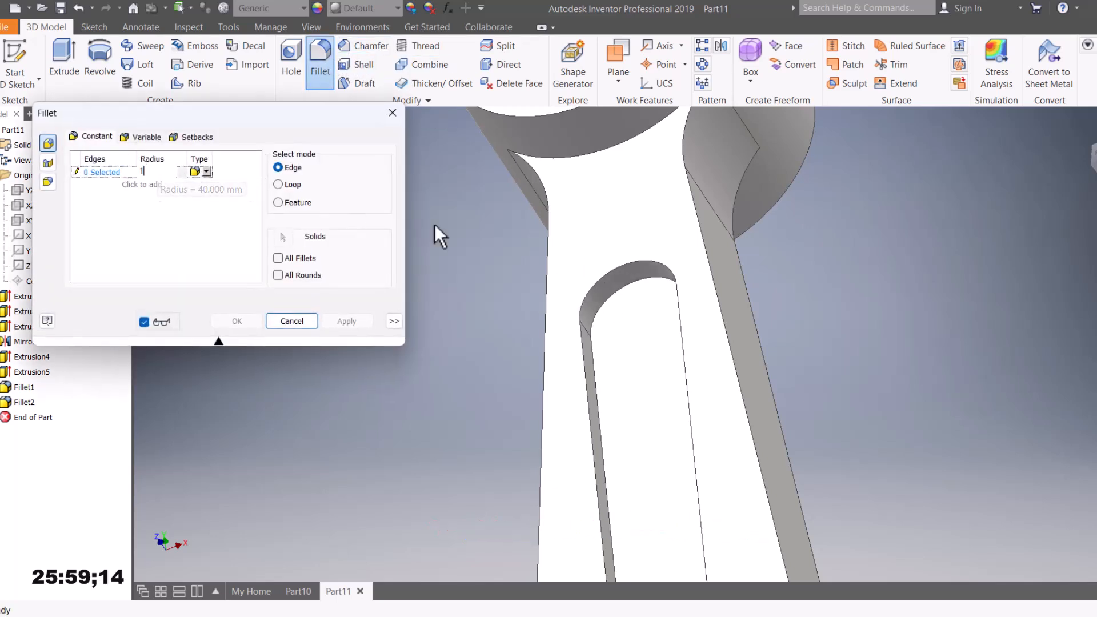
left_click(629, 291)
scroll(674, 325, "down", 5)
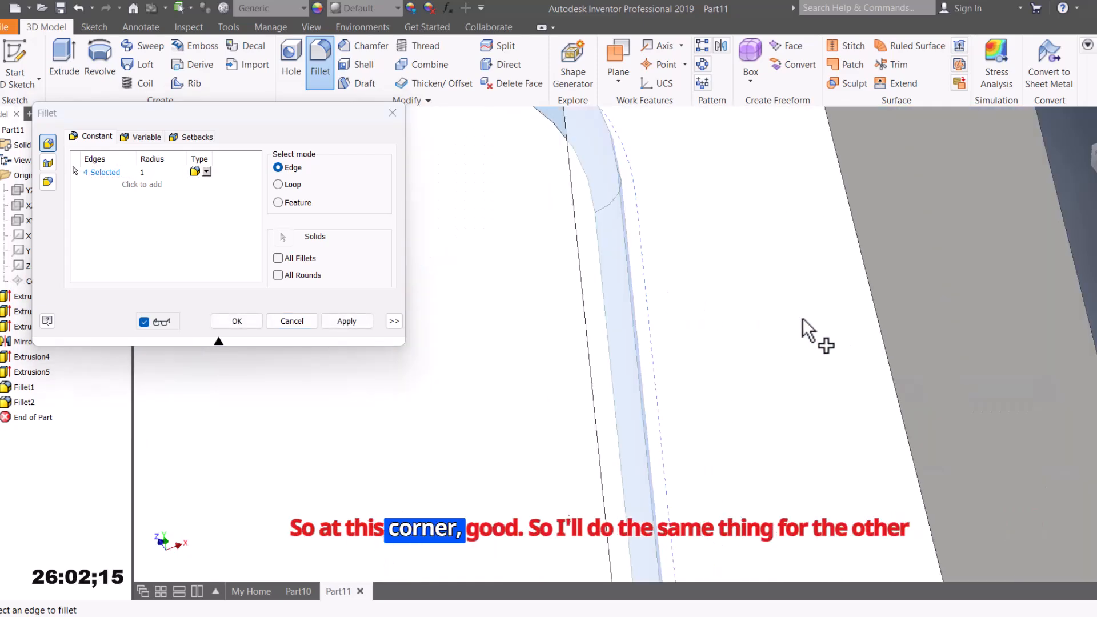
scroll(823, 343, "up", 5)
middle_click_drag(884, 372, 812, 320, "shift")
left_click(883, 477)
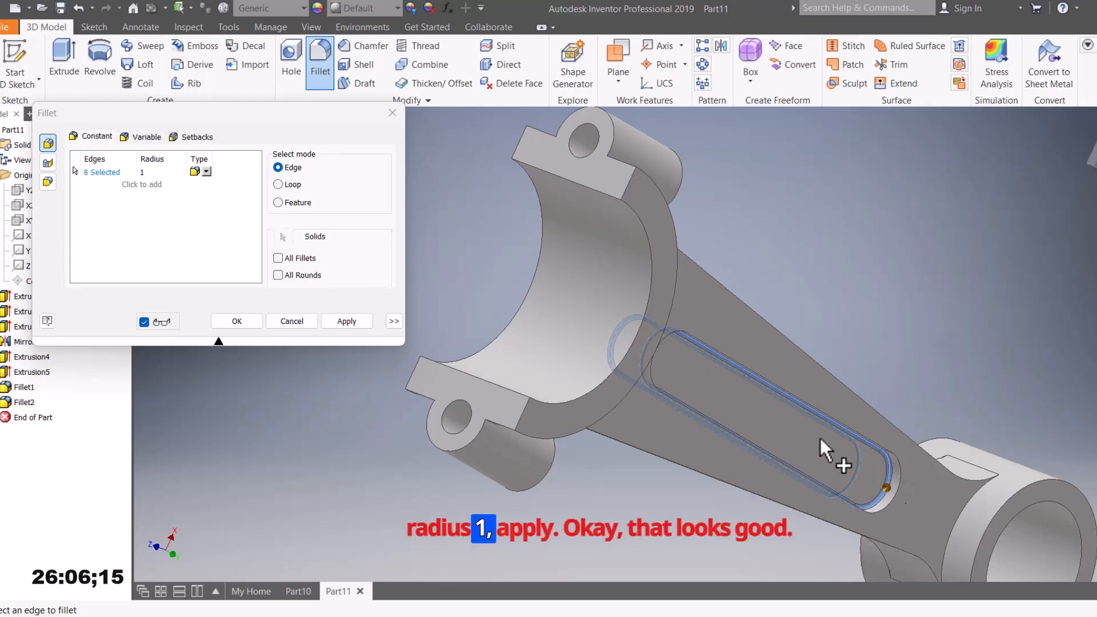
left_click(345, 323)
left_click(294, 322)
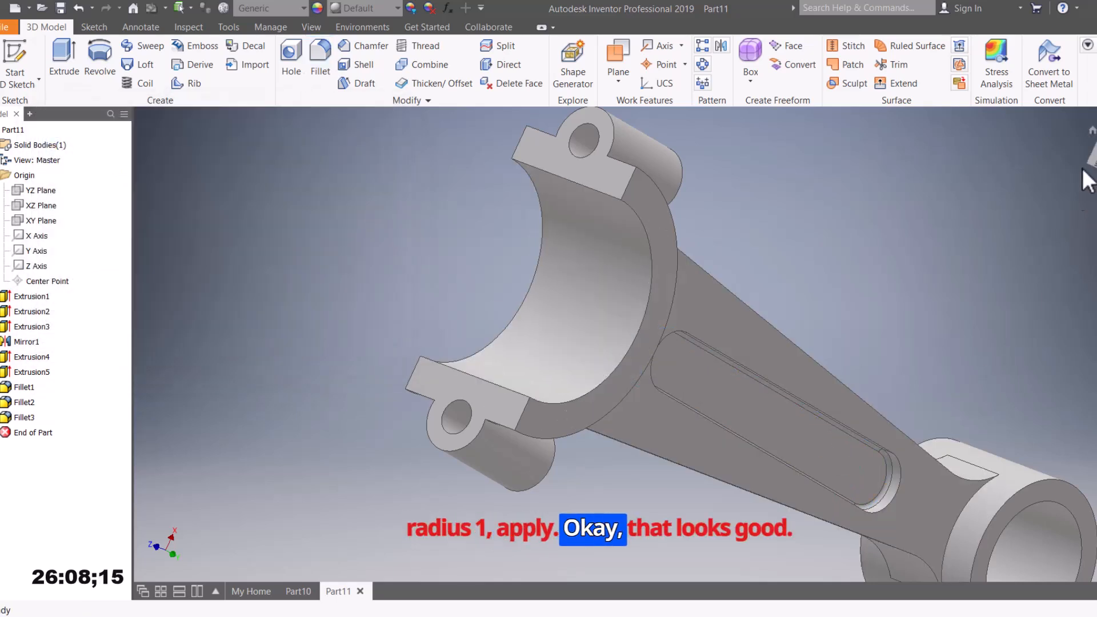
Step: Check the fillet radius between the shank's face and the small-end ring in the reference drawing
left_click(1092, 131)
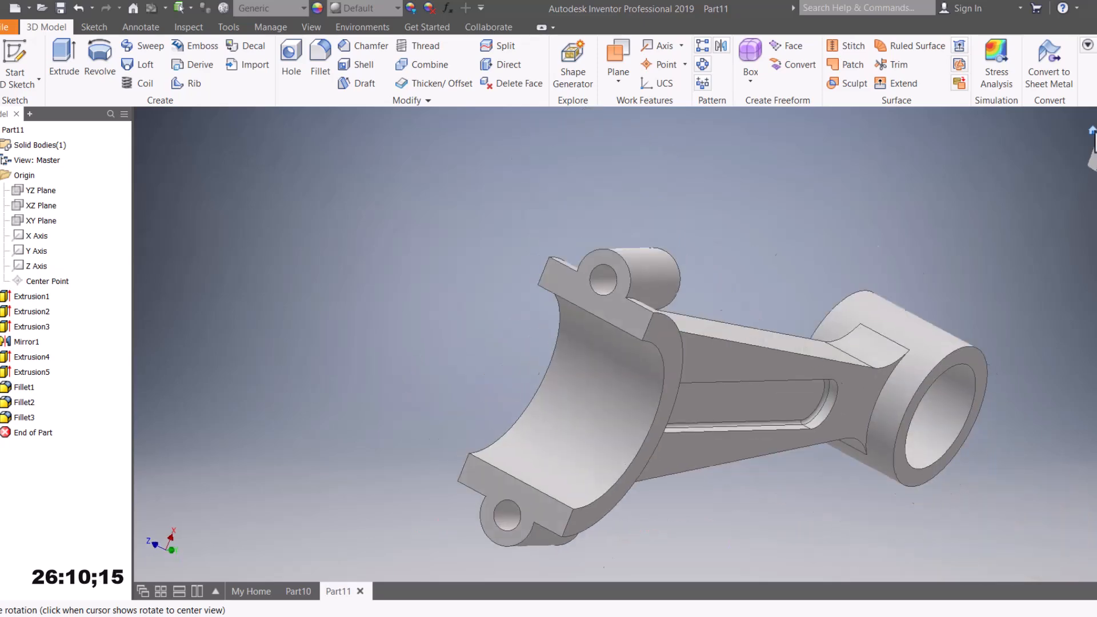
left_click(841, 616)
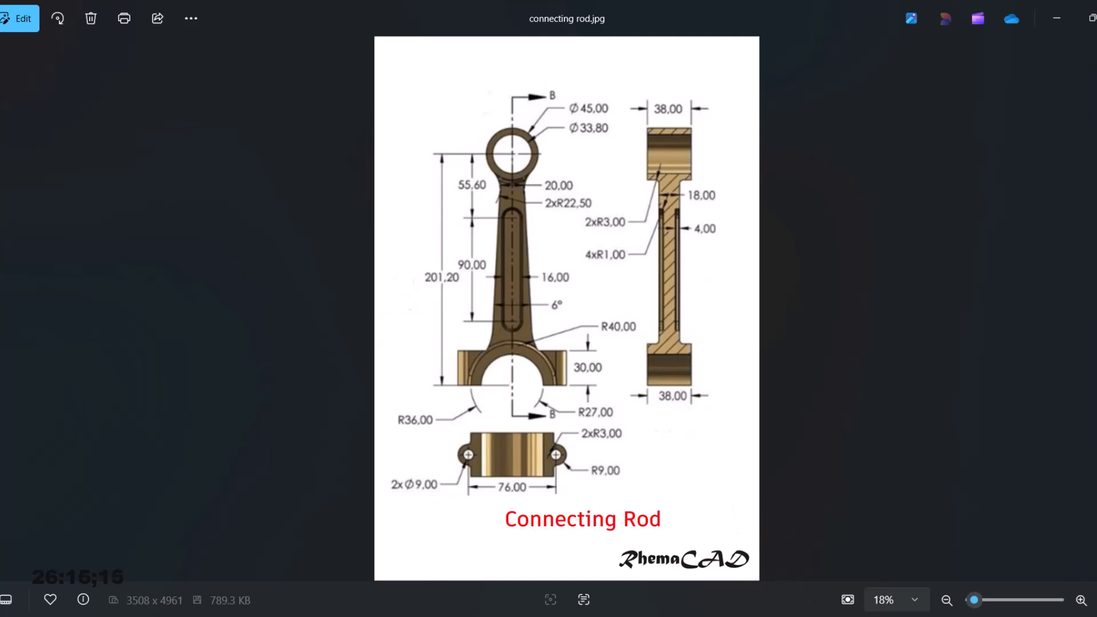
left_click(840, 616)
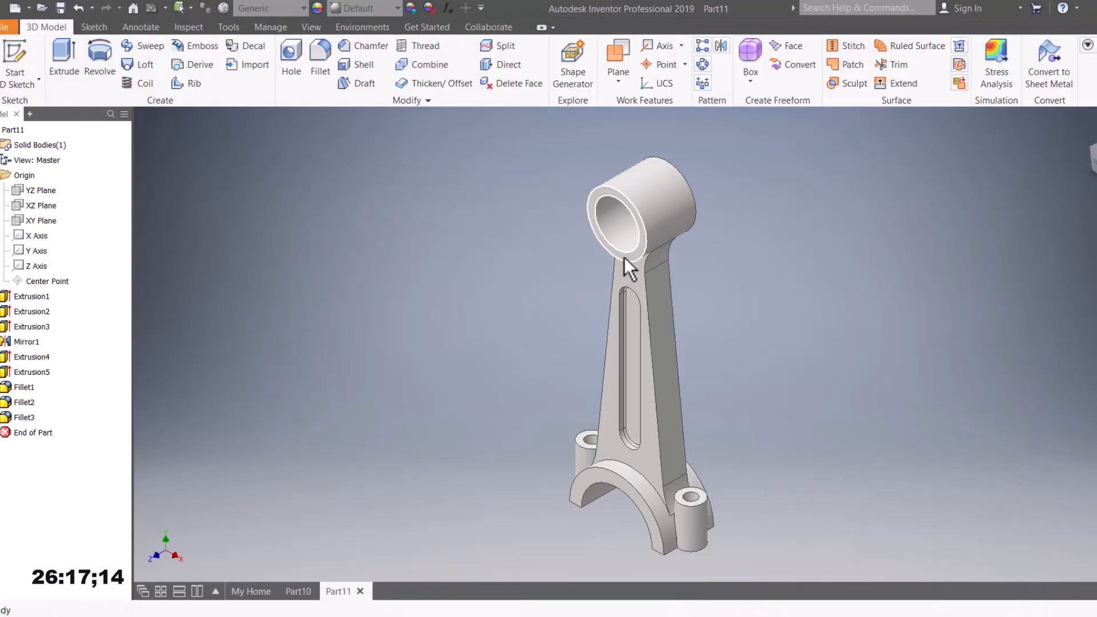
Step: Fillet the edge where the shank's flat face meets the small-end ring with a 3 mm radius
mouse_move(624, 257)
middle_mouse_down("shift")
mouse_move(642, 225)
mouse_move(632, 255)
middle_mouse_up("shift")
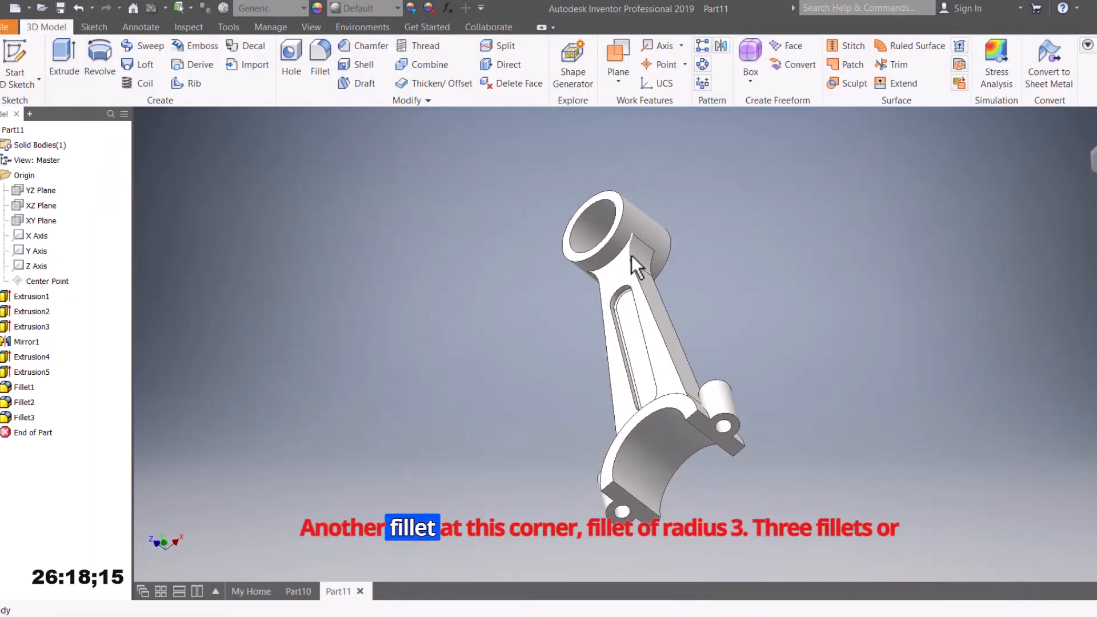
left_click(323, 54)
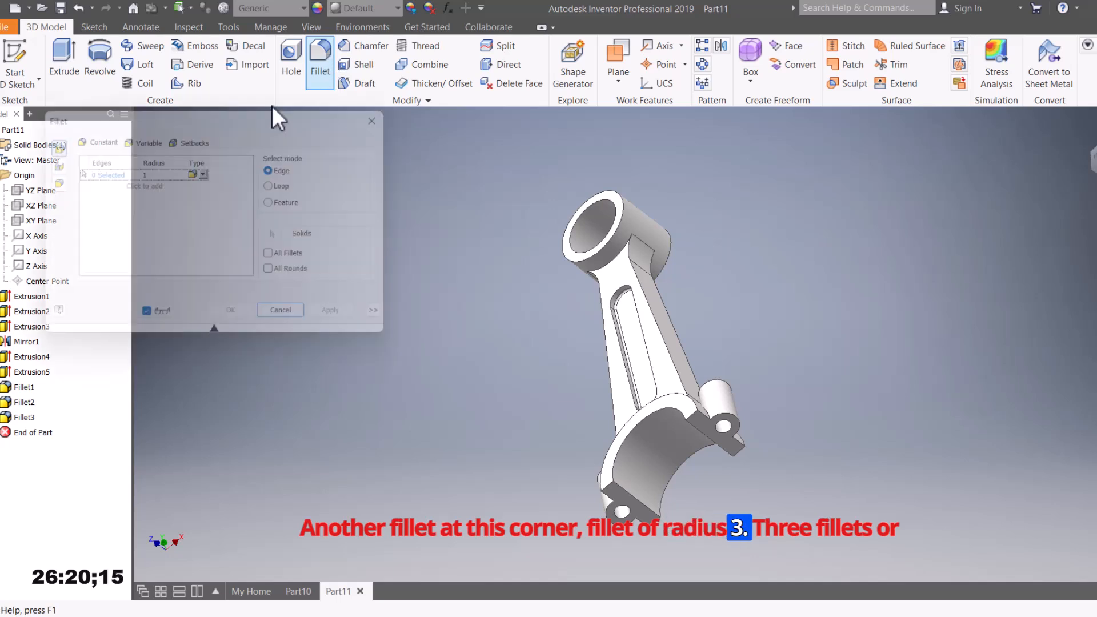
double_click(144, 172)
type("3")
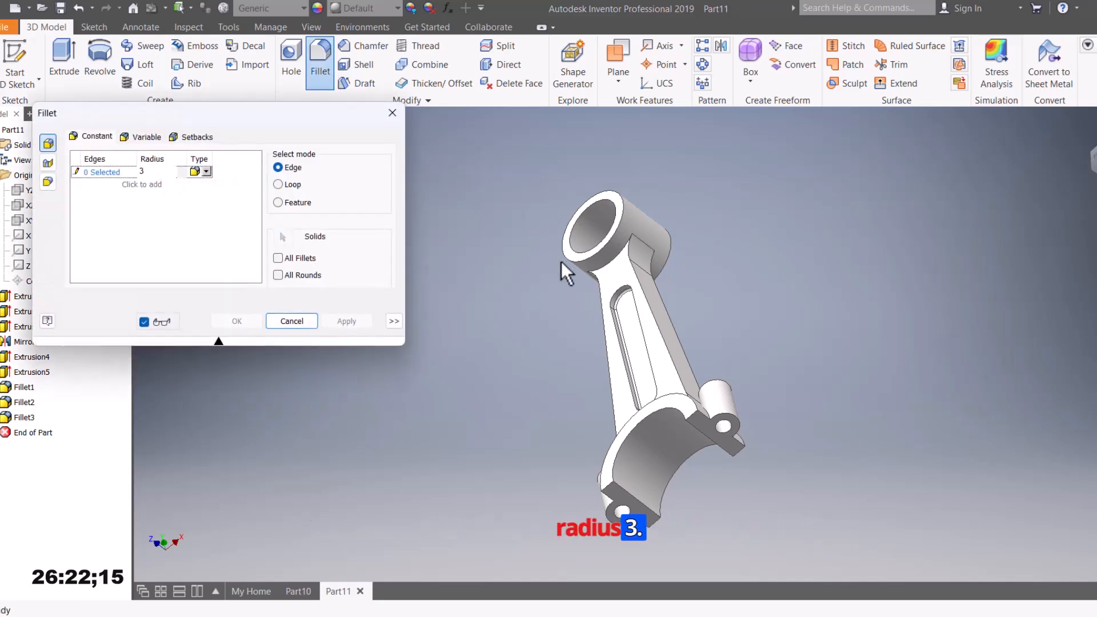
left_click(614, 264)
middle_click_drag(742, 319, 643, 274, "shift")
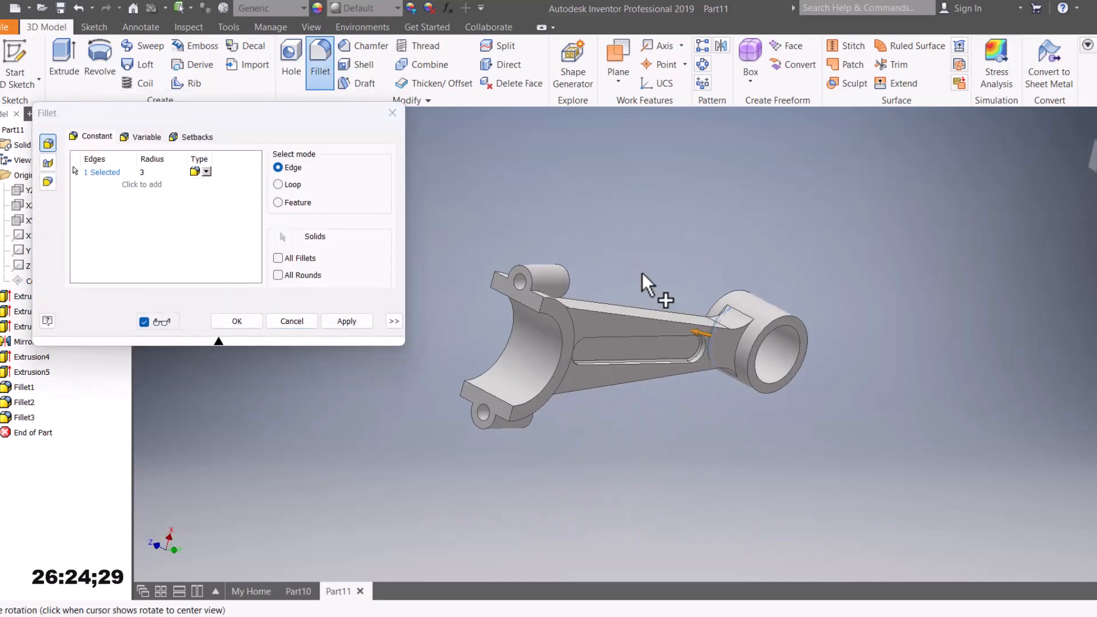
left_click(344, 322)
left_click(302, 321)
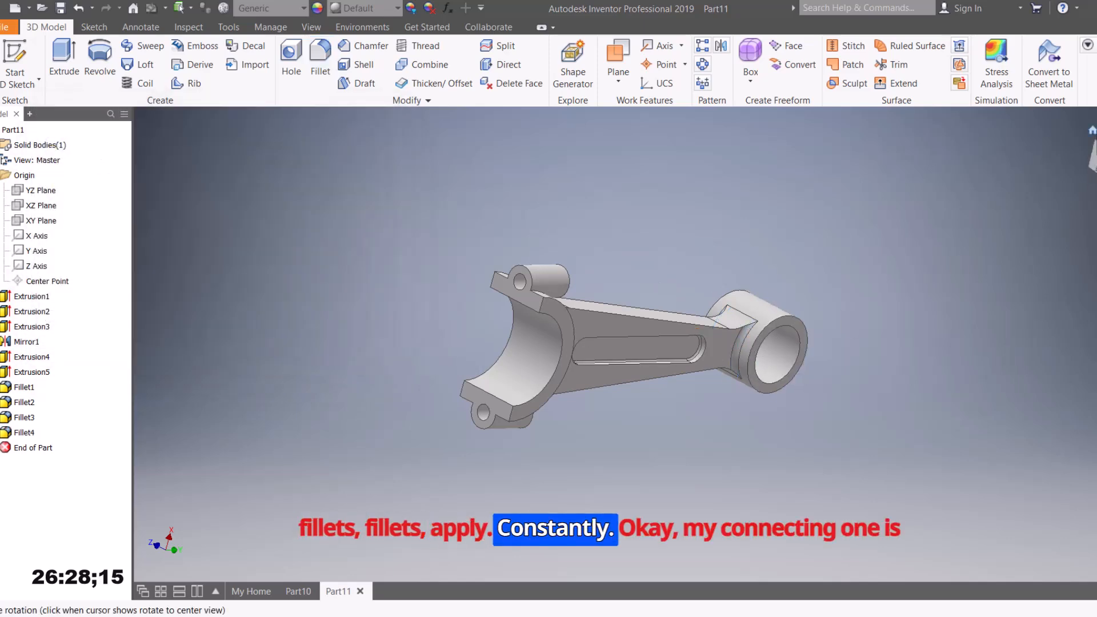
Step: Inspect the whole connecting rod and compare it with the reference drawing for any remaining features
left_click(1094, 130)
middle_click_drag(756, 400, 809, 390, "shift")
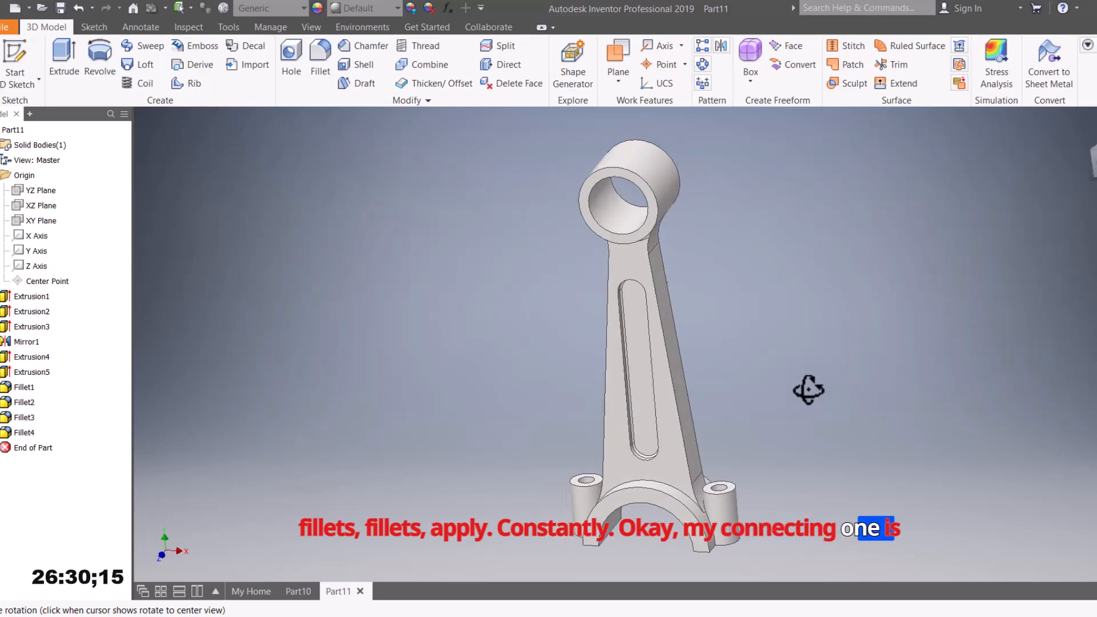
left_click(549, 616)
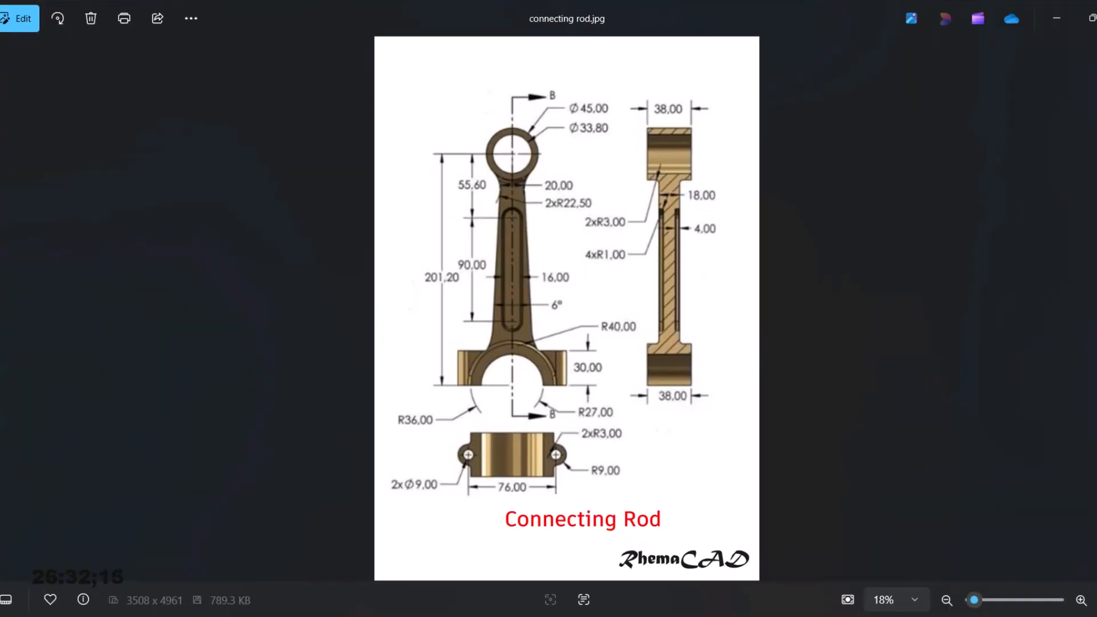
left_click(548, 616)
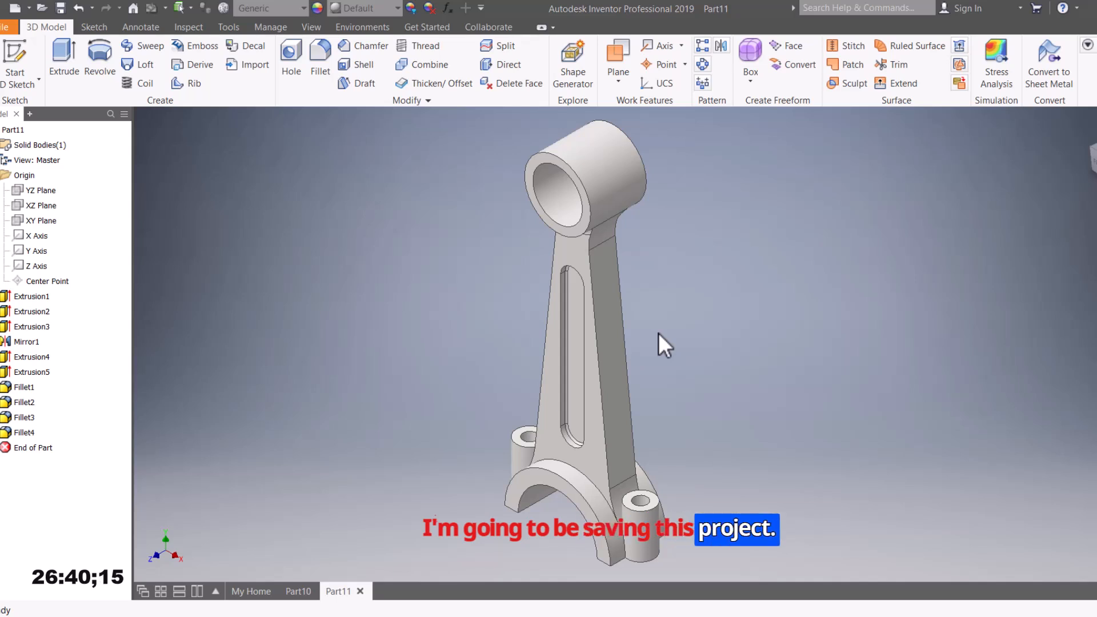
Step: Start saving the part and create a folder named Crank Assembly in Downloads
left_click(61, 8)
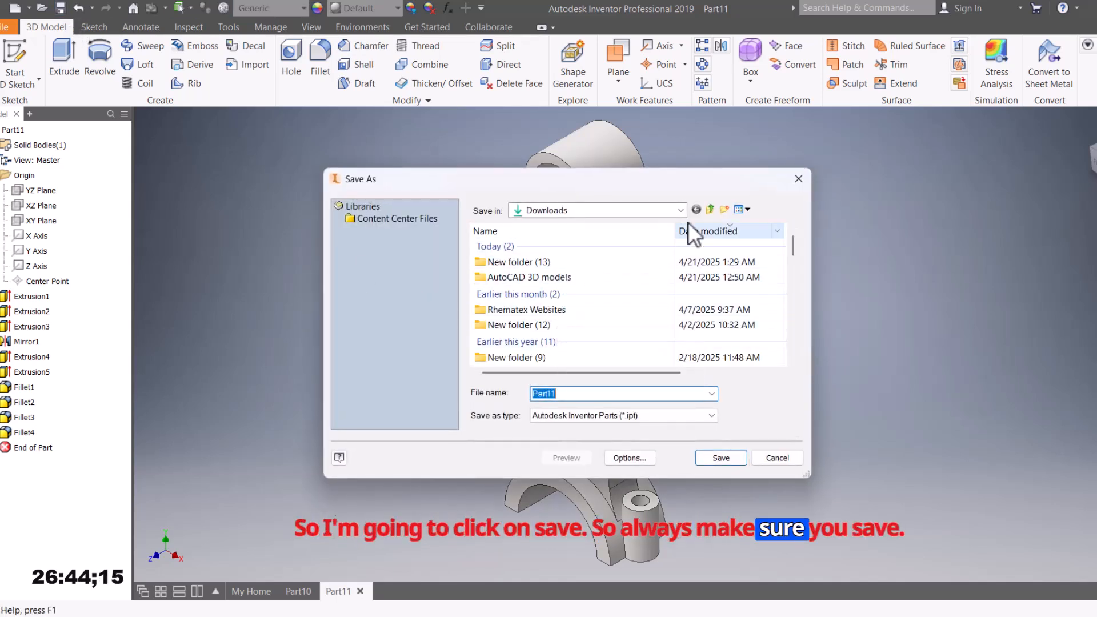
left_click(723, 209)
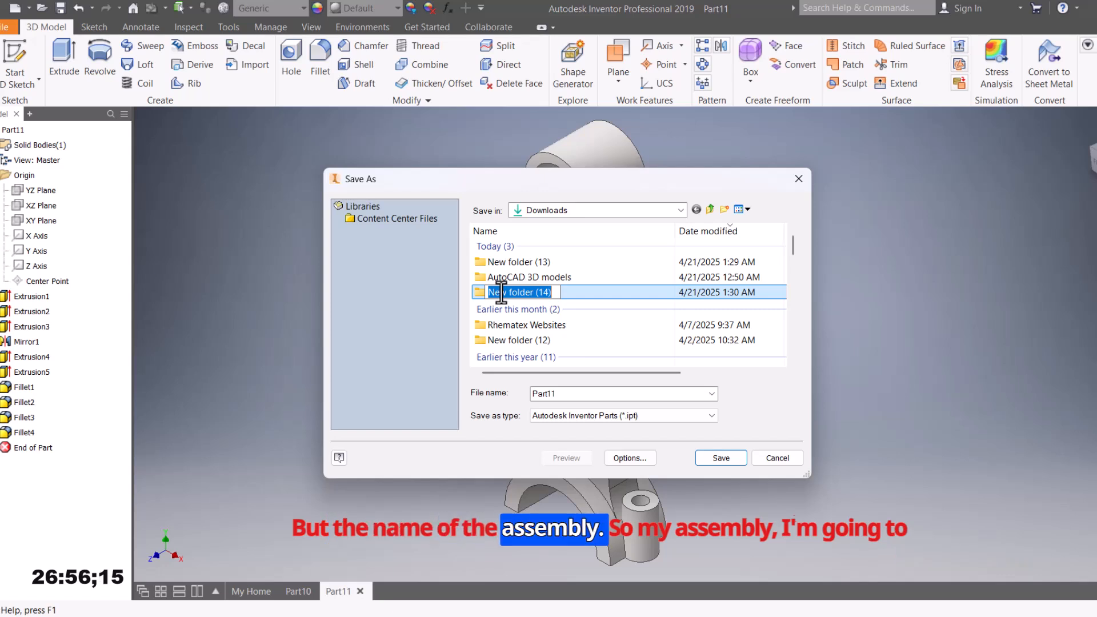
type("Cra")
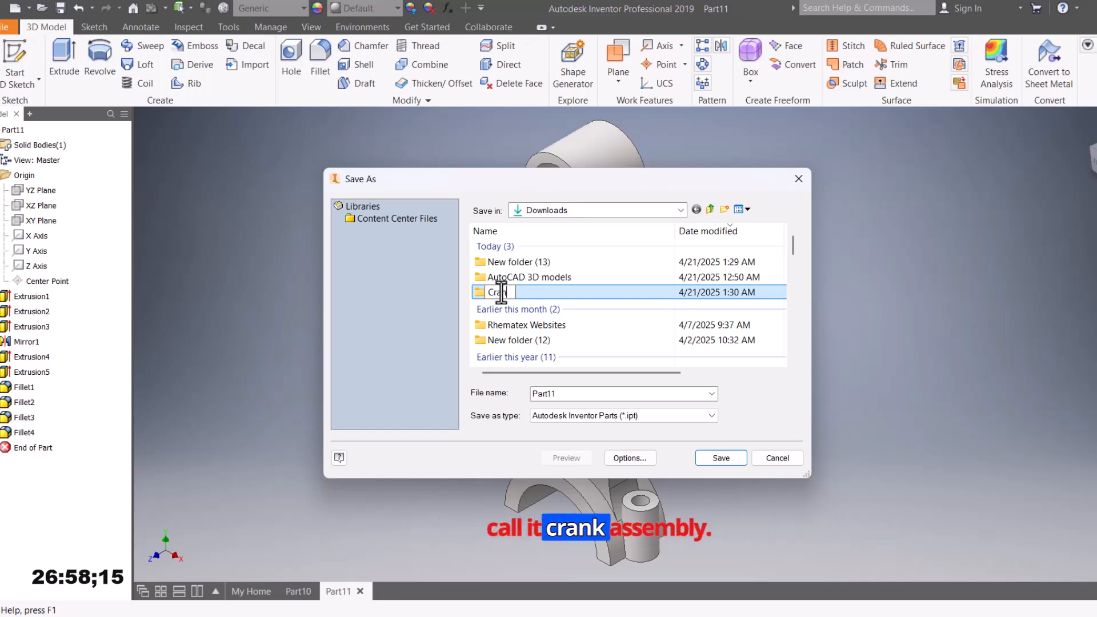
type("nk A")
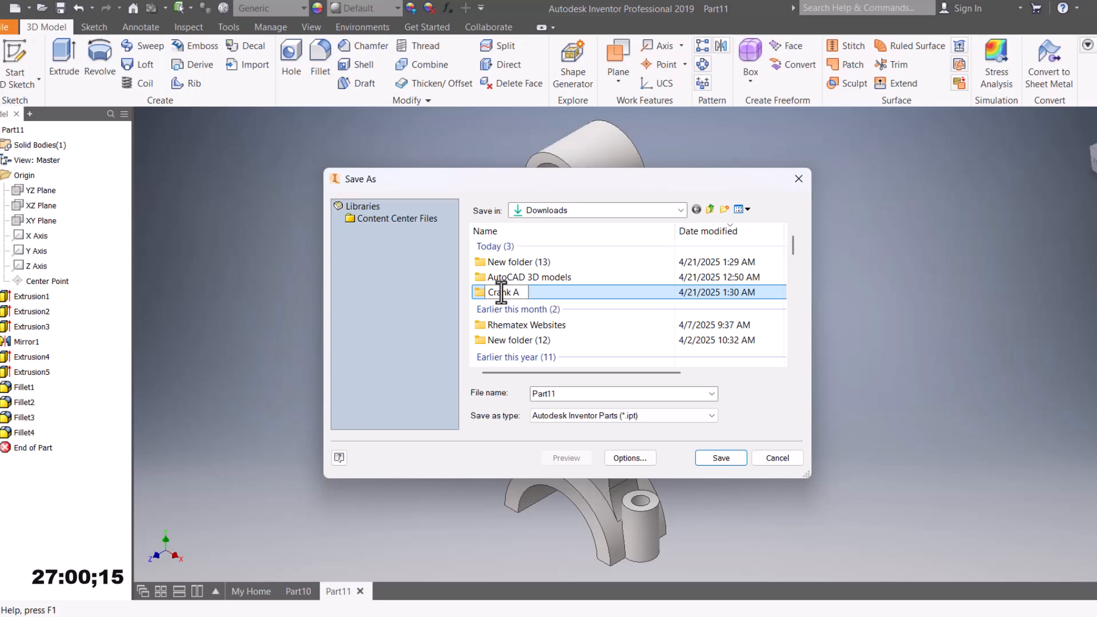
type("ssembly")
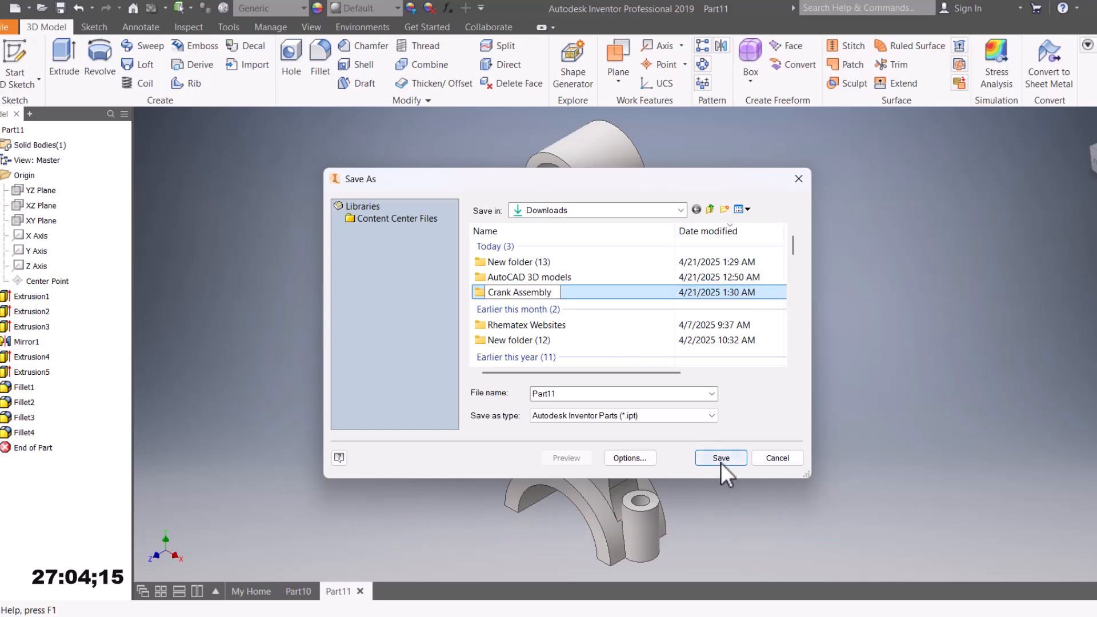
Step: Save the part as an Inventor part file named Connecting rod
double_click(564, 394)
type("Connecting rod")
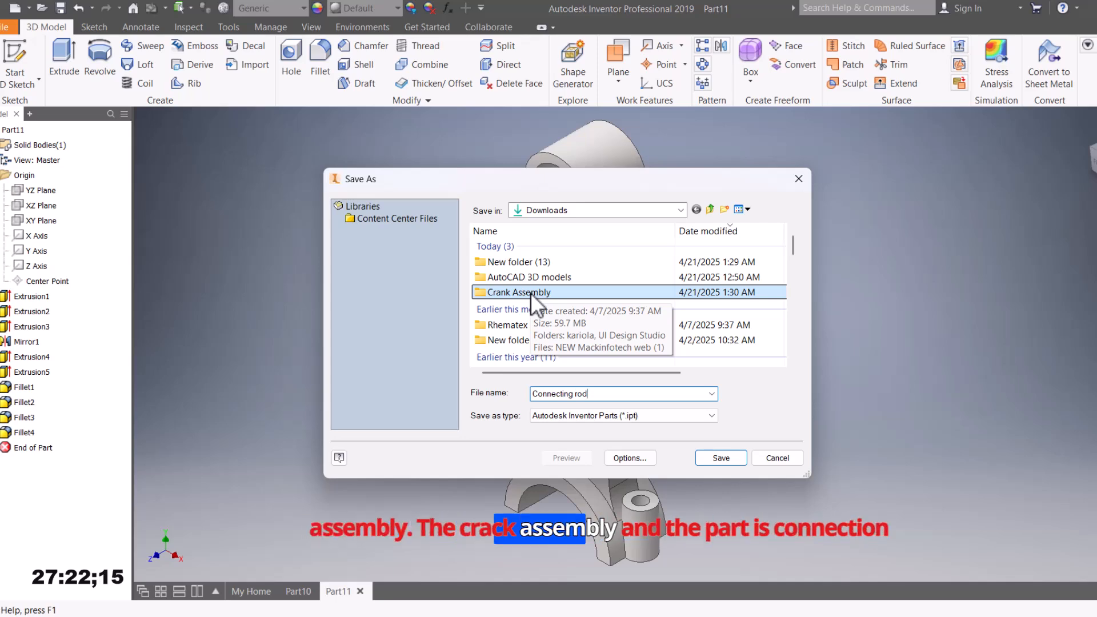
left_click(730, 459)
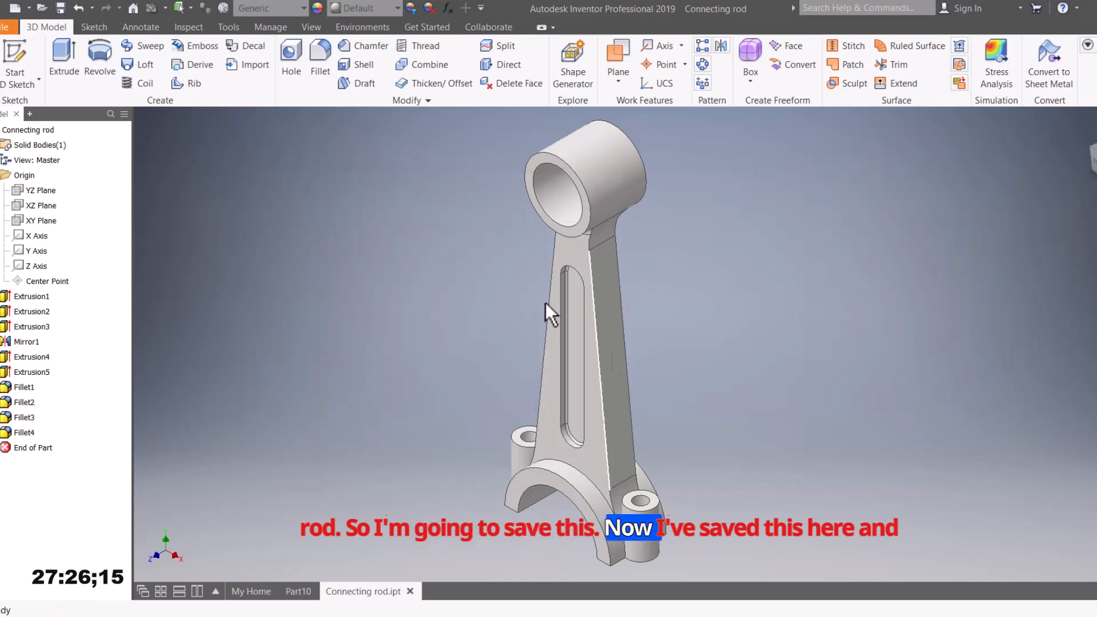
Step: Open the sketch of Extrusion4 from the feature history, review its dimensions and finish the sketch
left_click(28, 128)
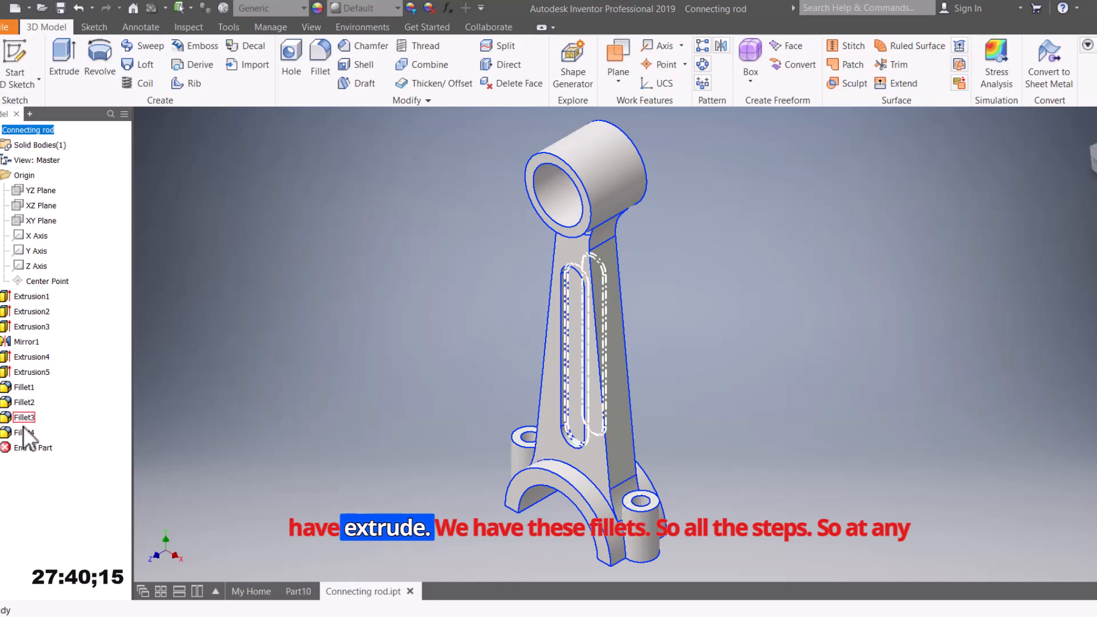
left_click(2, 357)
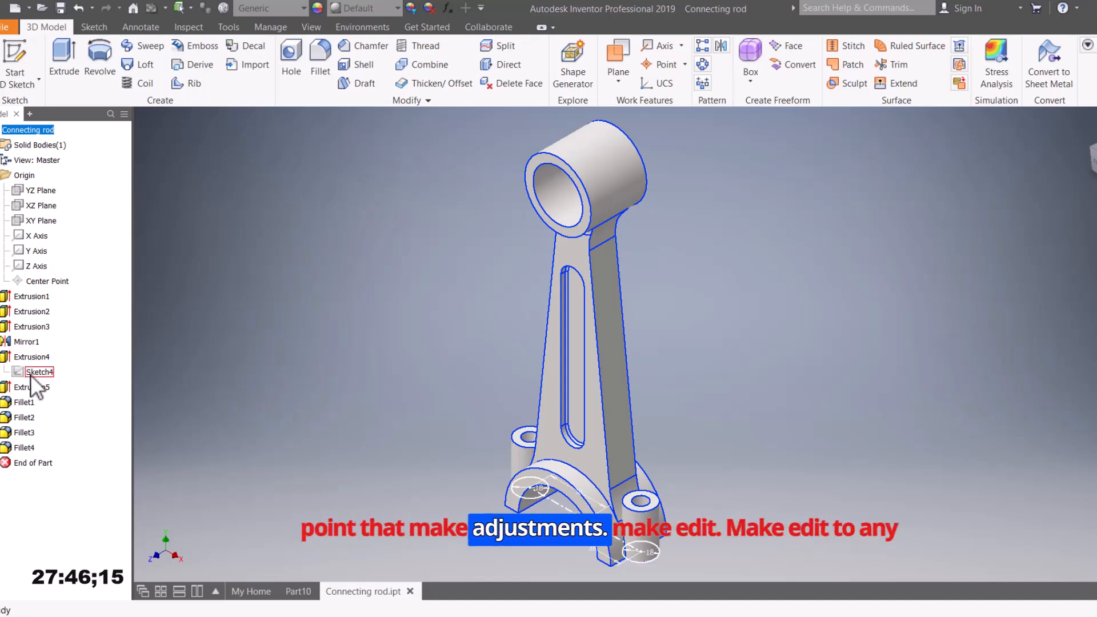
right_click(50, 372)
left_click(87, 403)
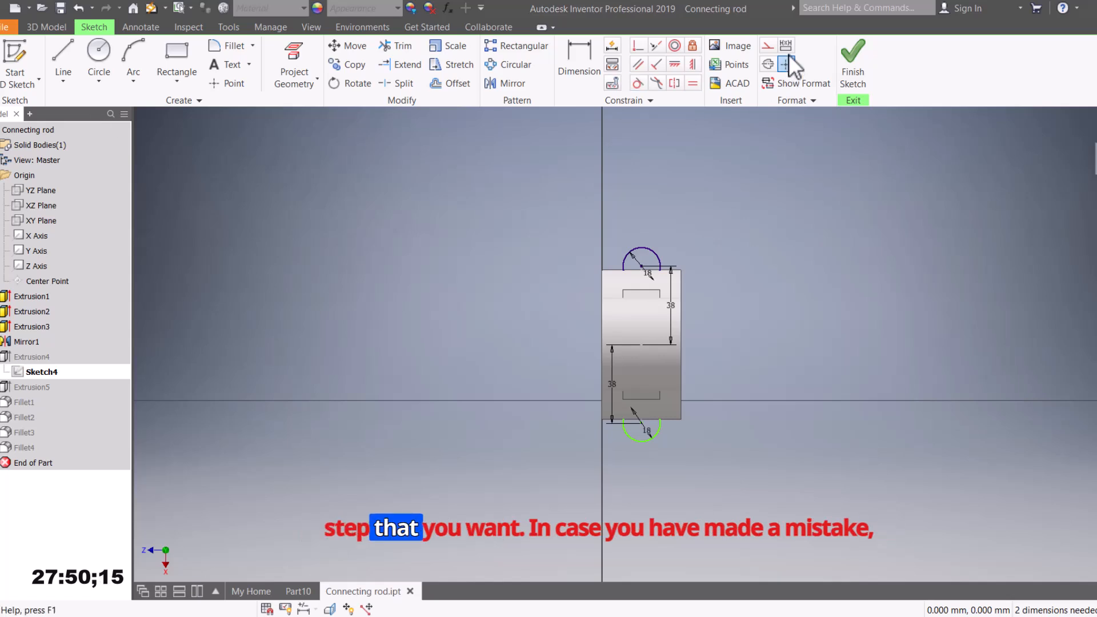
left_click(855, 60)
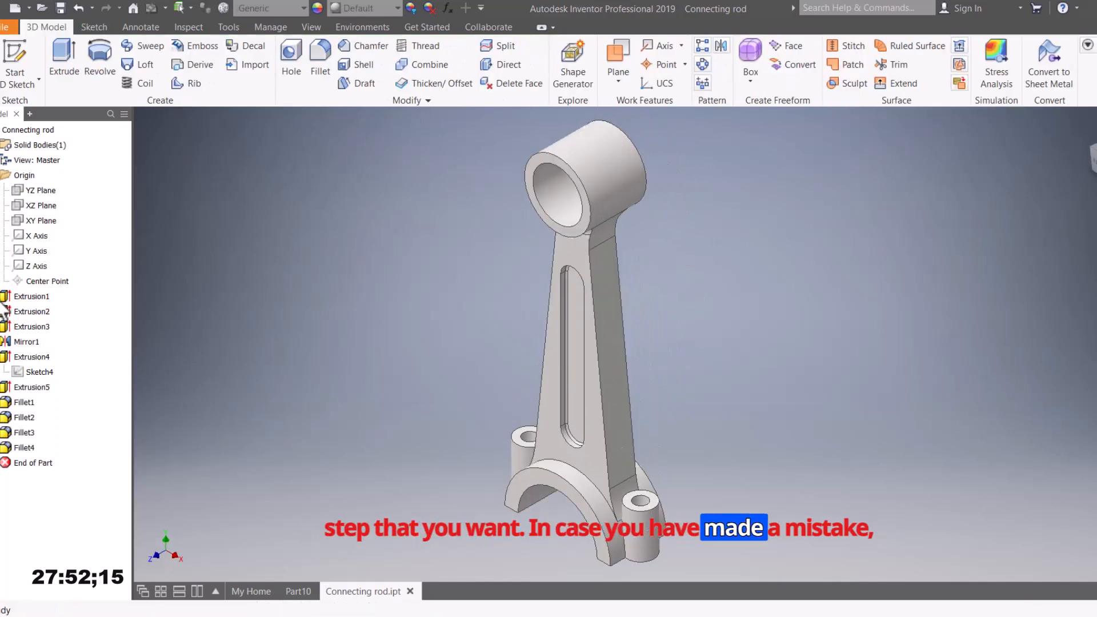
Step: Open the base sketch of Extrusion1, review its circle, arc and length dimensions, and finish the sketch
left_click(3, 297)
right_click(38, 310)
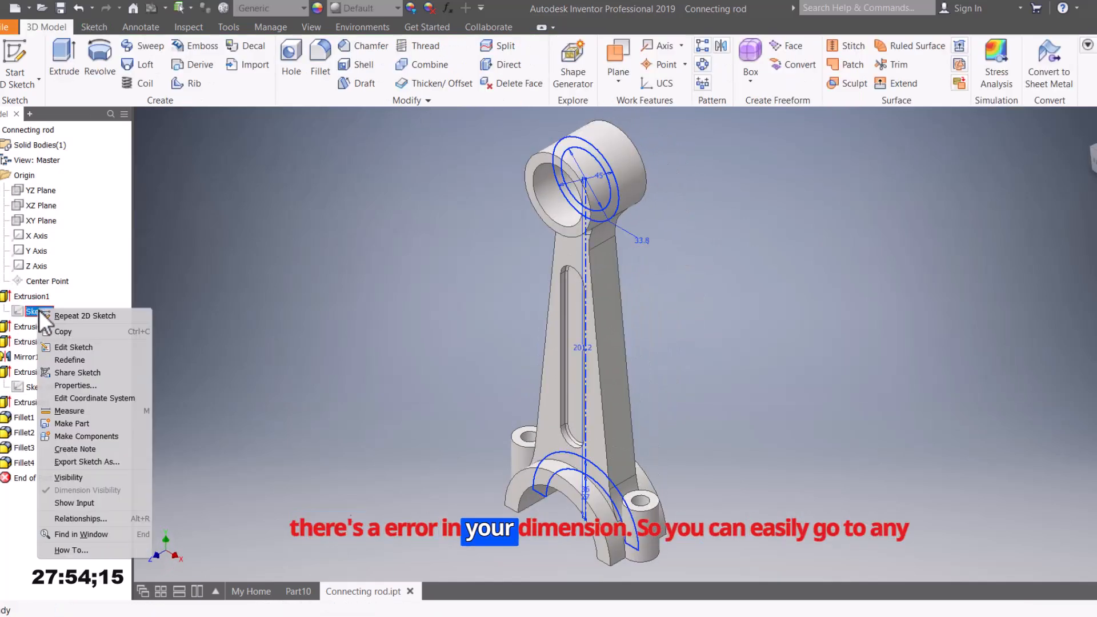
left_click(81, 346)
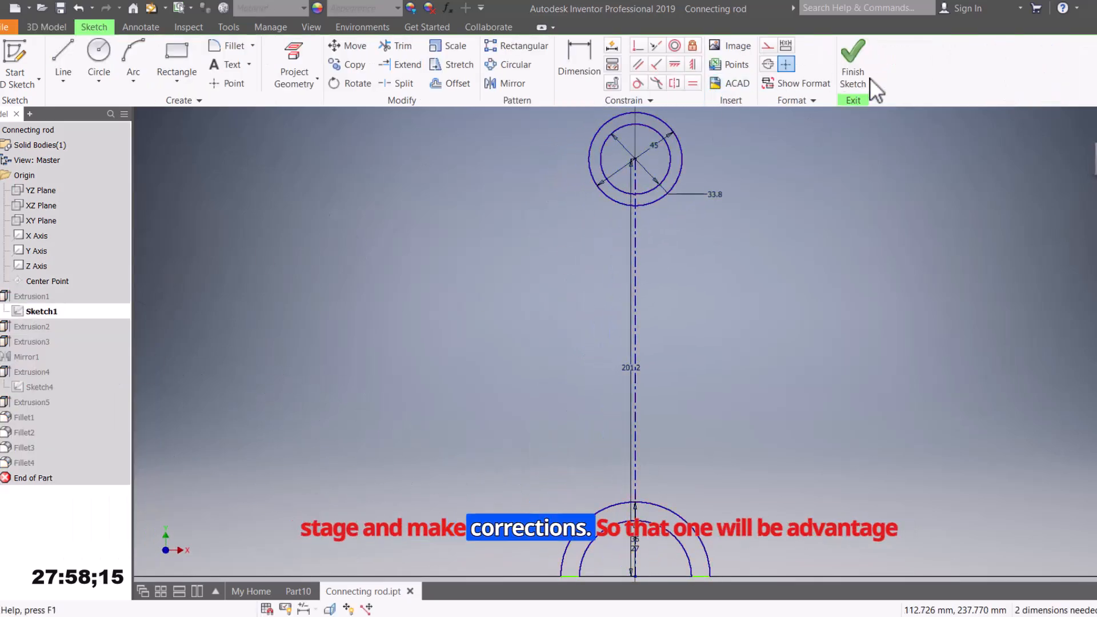
left_click(853, 63)
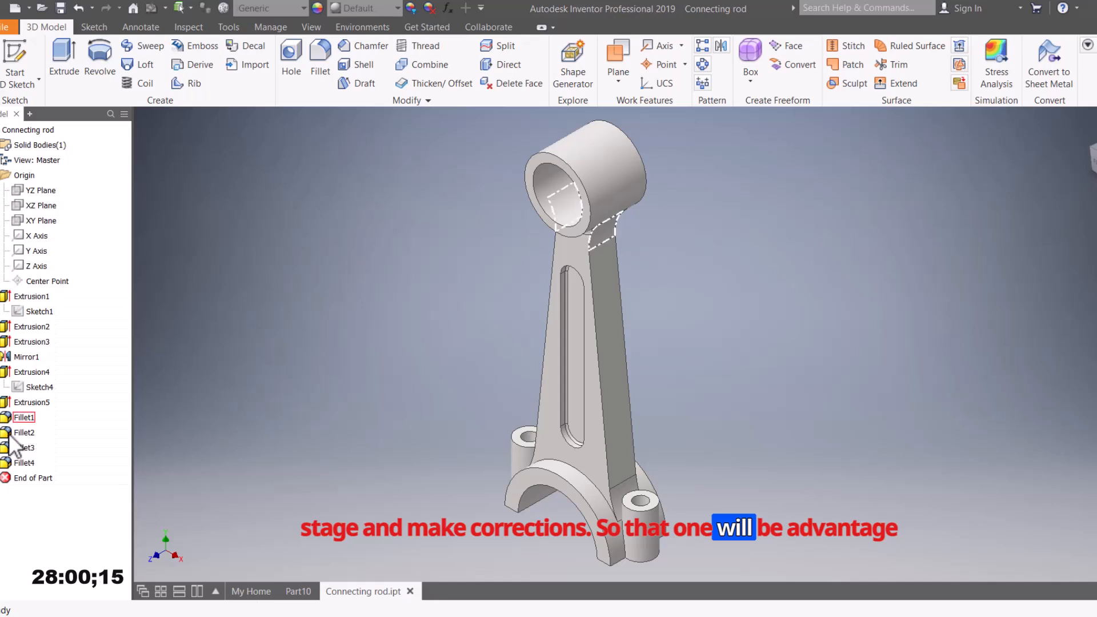
Step: Collapse the Extrusion4 and Extrusion1 entries in the feature history
left_click(1, 373)
left_click(2, 296)
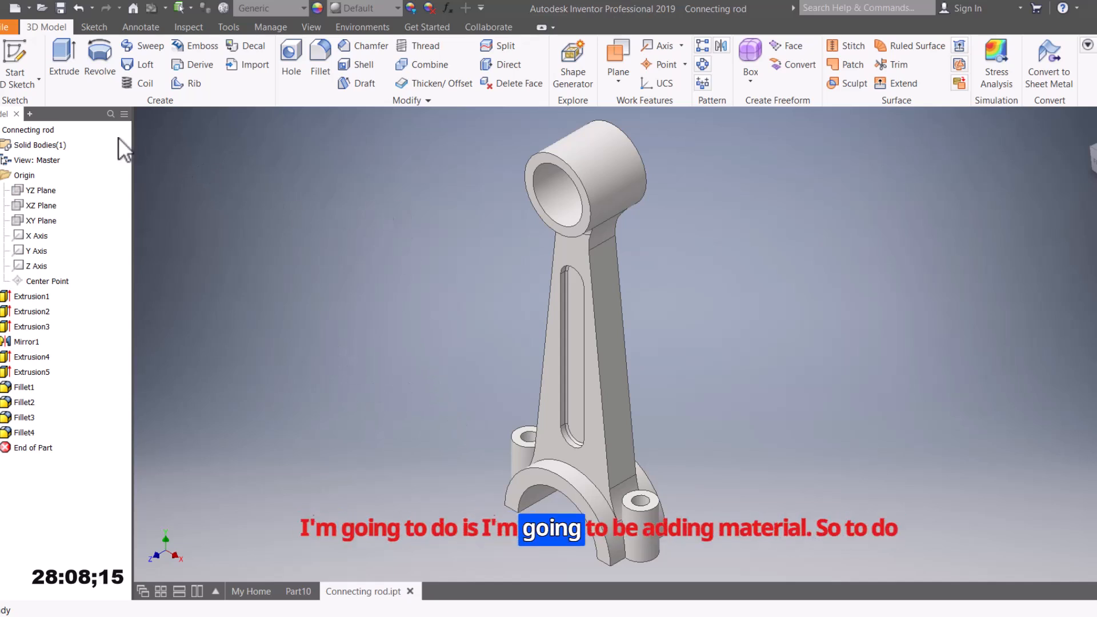
Step: Select the whole Connecting rod part and search the appearance library for steel
left_click(27, 133)
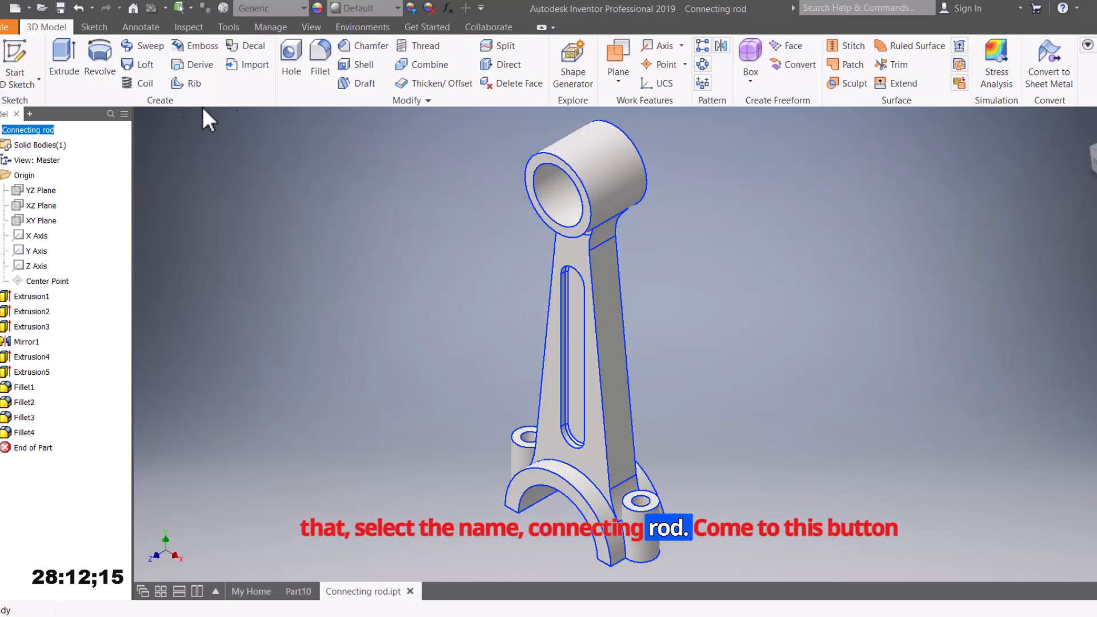
left_click(319, 9)
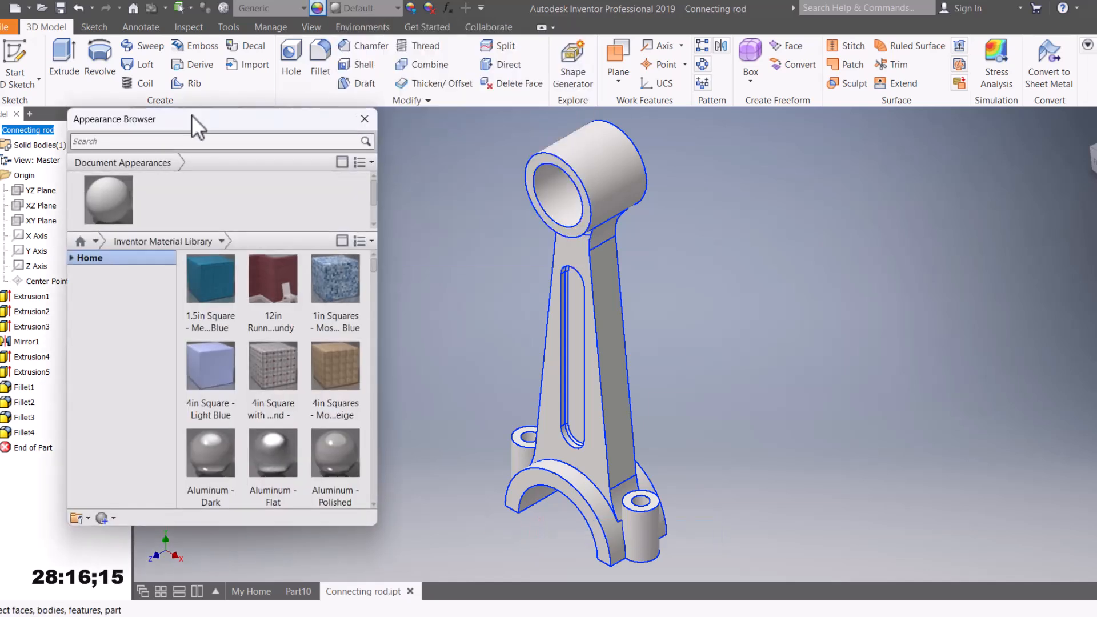
left_click_drag(194, 114, 252, 150)
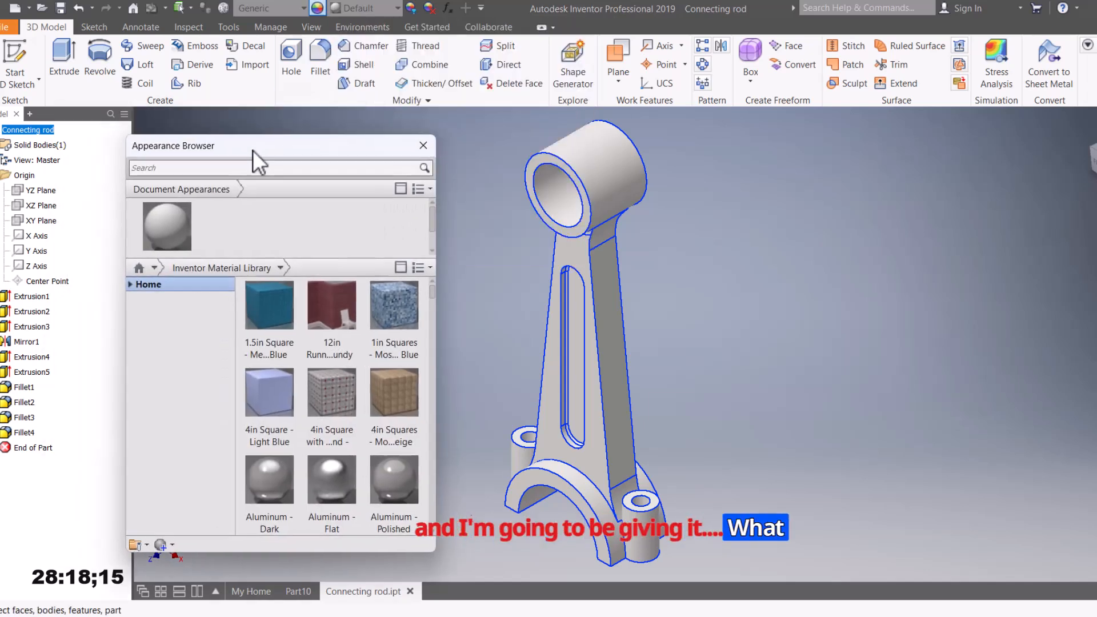
left_click(202, 168)
type("ste")
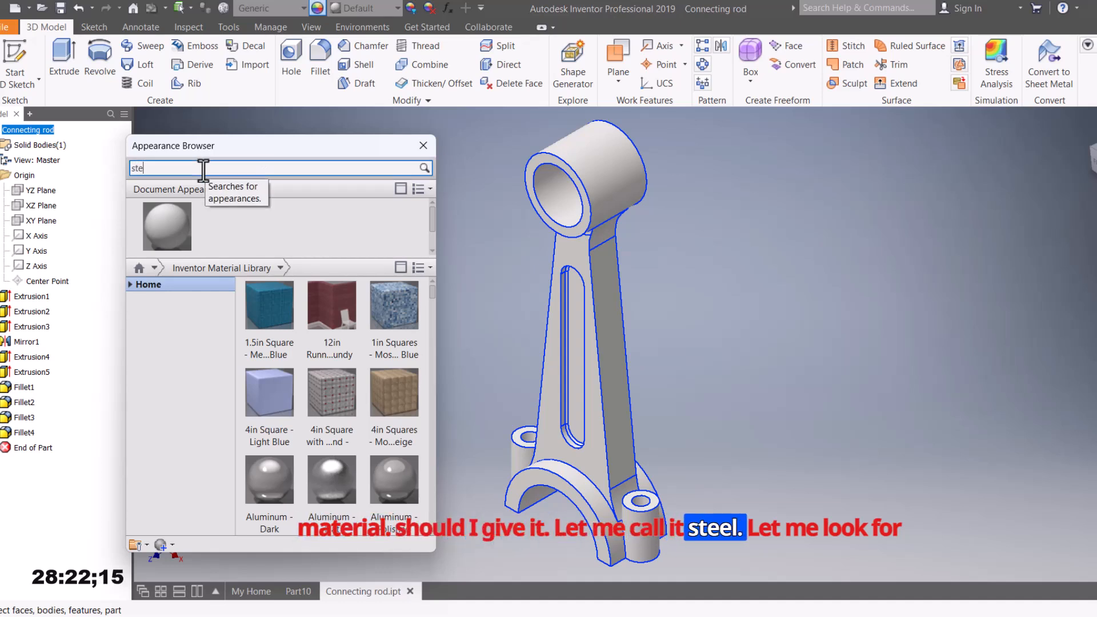
type("el")
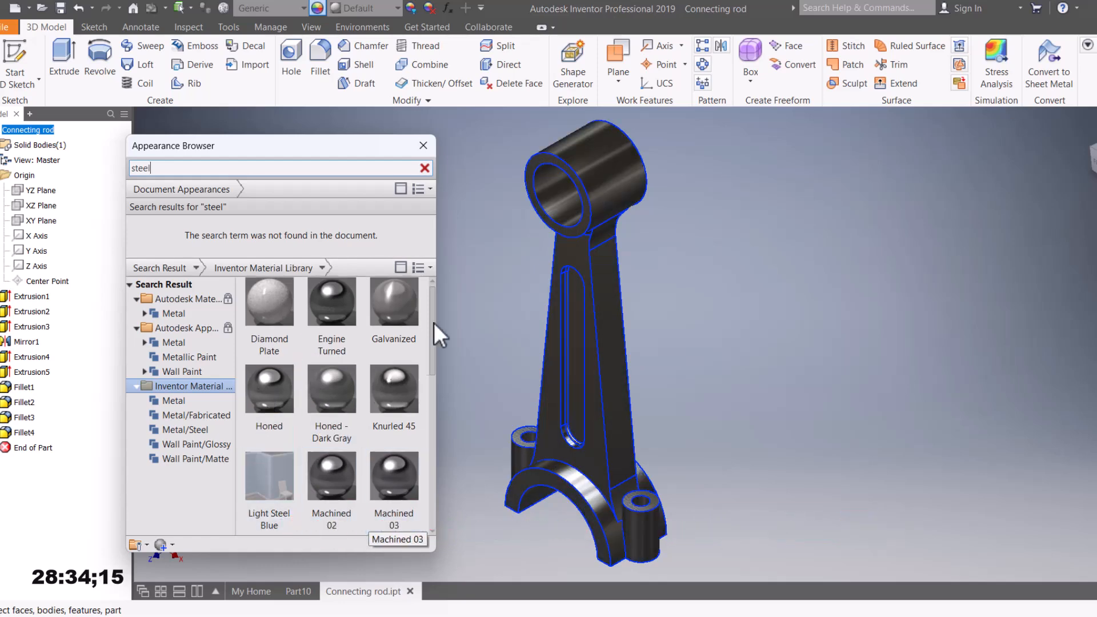
Step: Assign the Steel Galvanized appearance from the Inventor Material Library to the selected part, then deselect it and close the appearance library
scroll(430, 358, "down", 3)
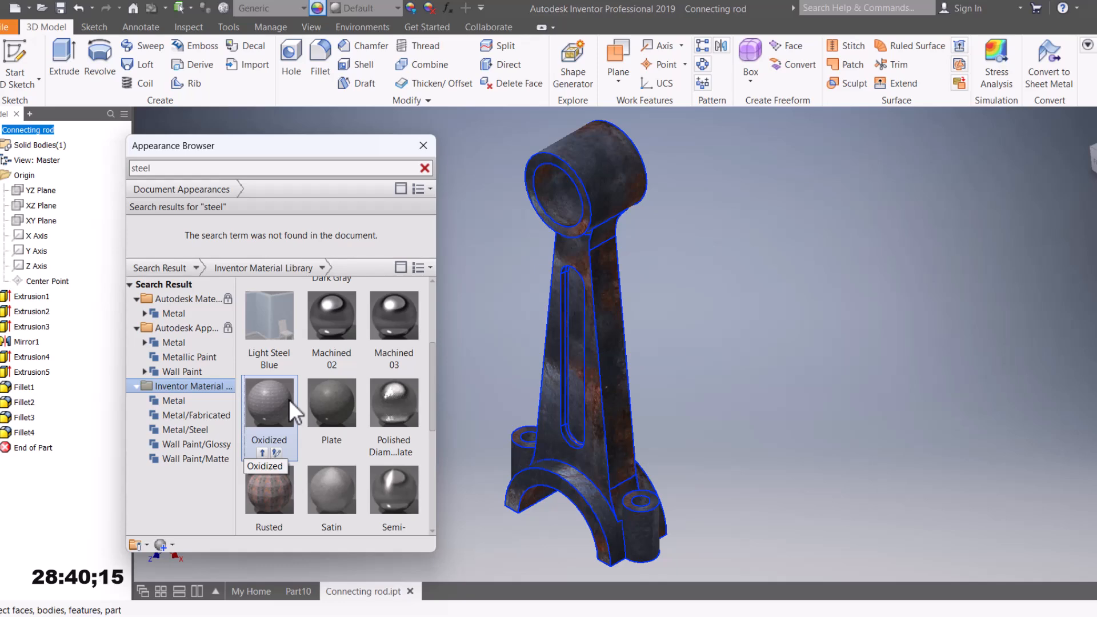
scroll(353, 515, "down", 1)
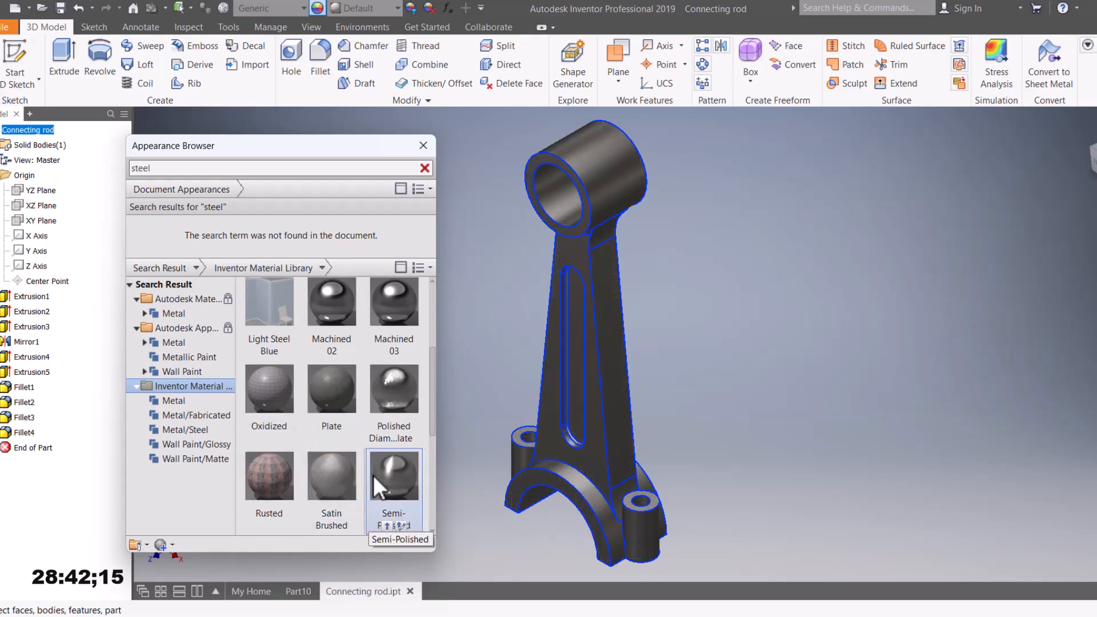
left_click_drag(429, 372, 431, 441)
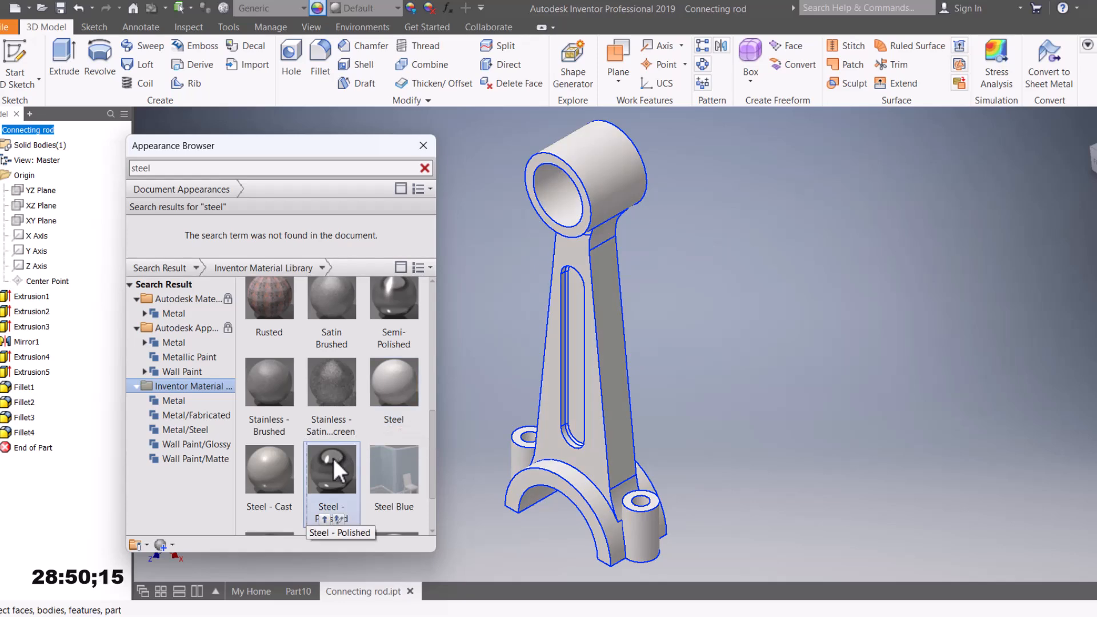
left_click_drag(433, 427, 432, 467)
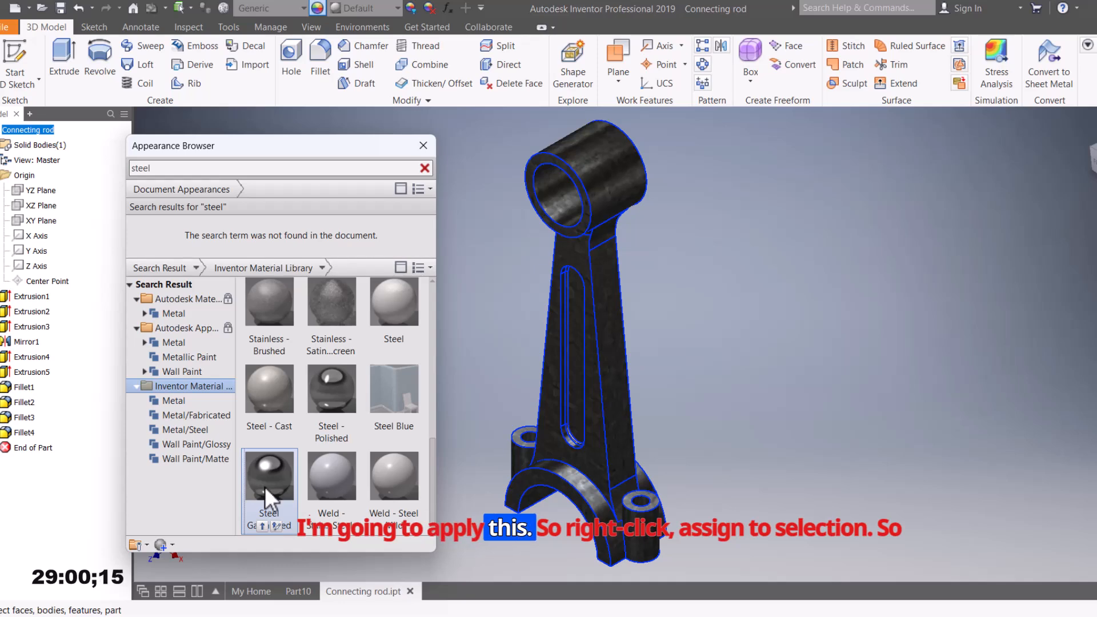
right_click(265, 483)
left_click(304, 491)
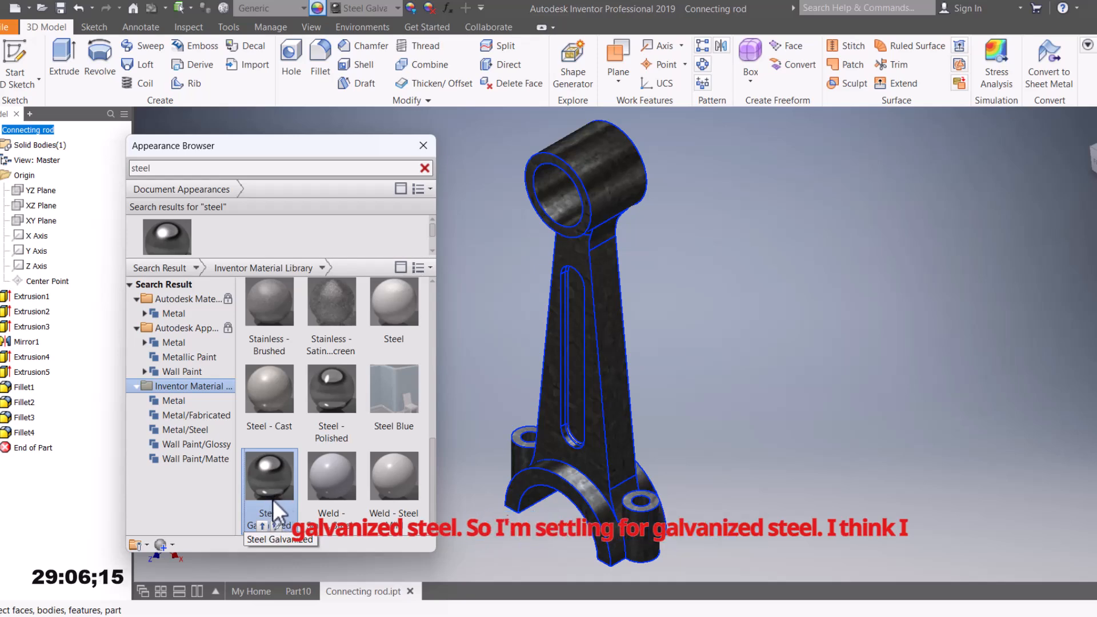
left_click(822, 382)
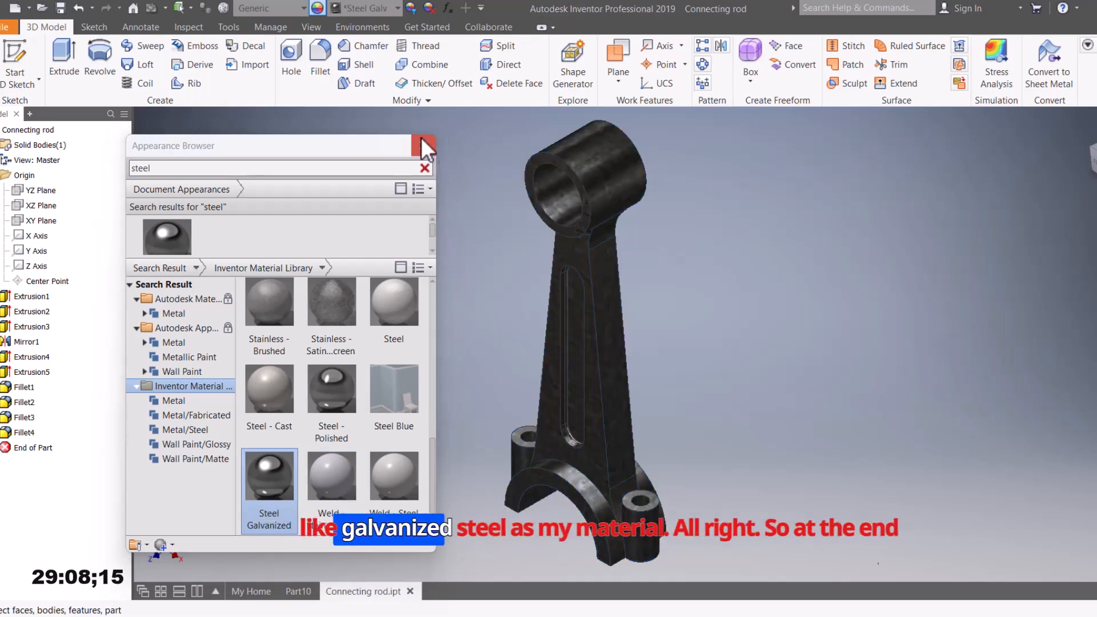
left_click(424, 146)
Step: Examine the finished connecting rod and its surface appearance from different angles and distances
middle_click_drag(639, 391, 725, 343, "shift")
scroll(643, 350, "up", 3)
scroll(643, 346, "down", 3)
scroll(643, 335, "up", 2)
scroll(688, 198, "down", 3)
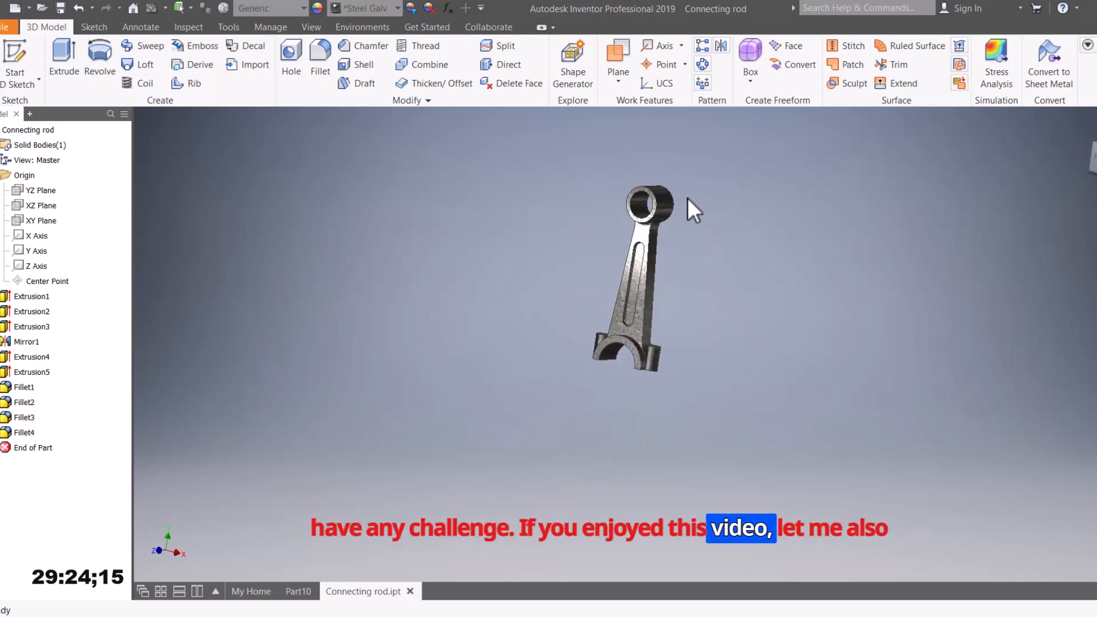
scroll(687, 198, "up", 3)
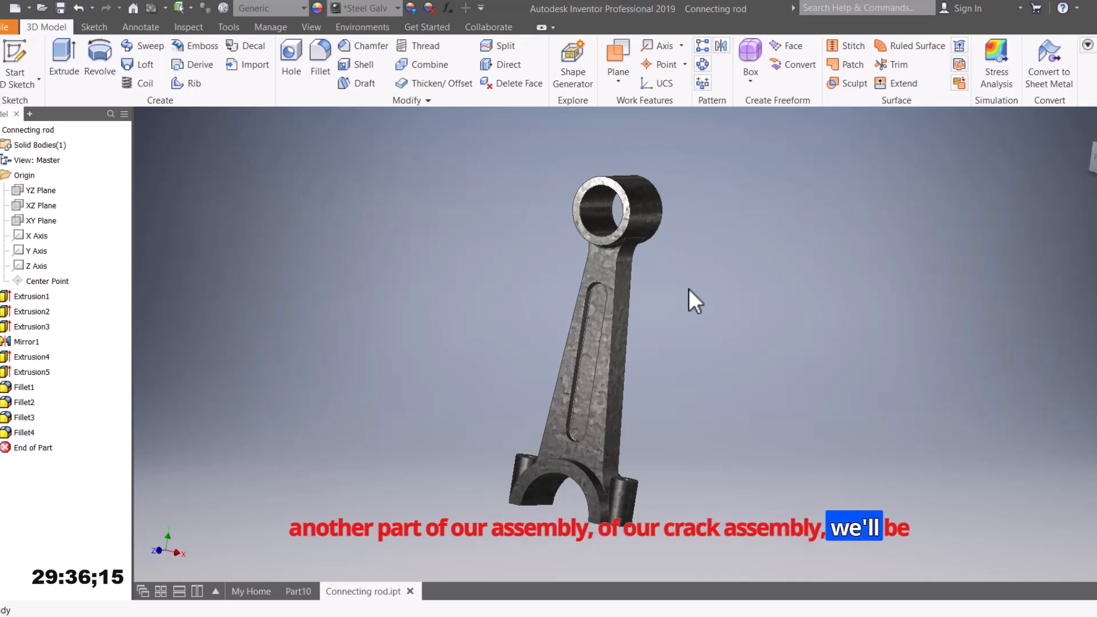
key("F4")
left_click_drag(680, 306, 676, 297)
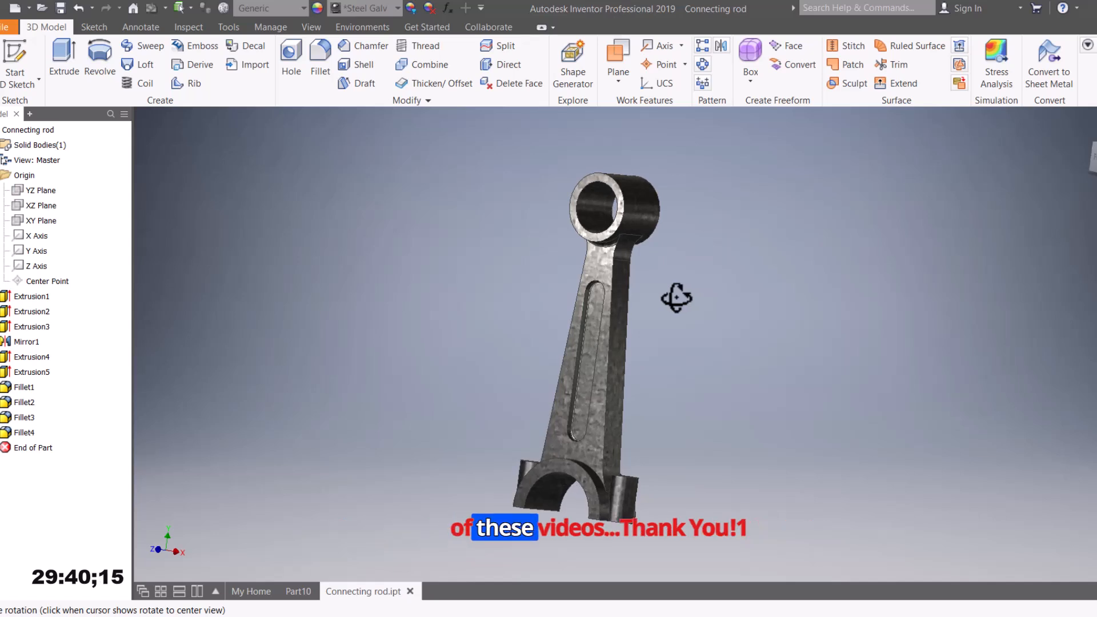